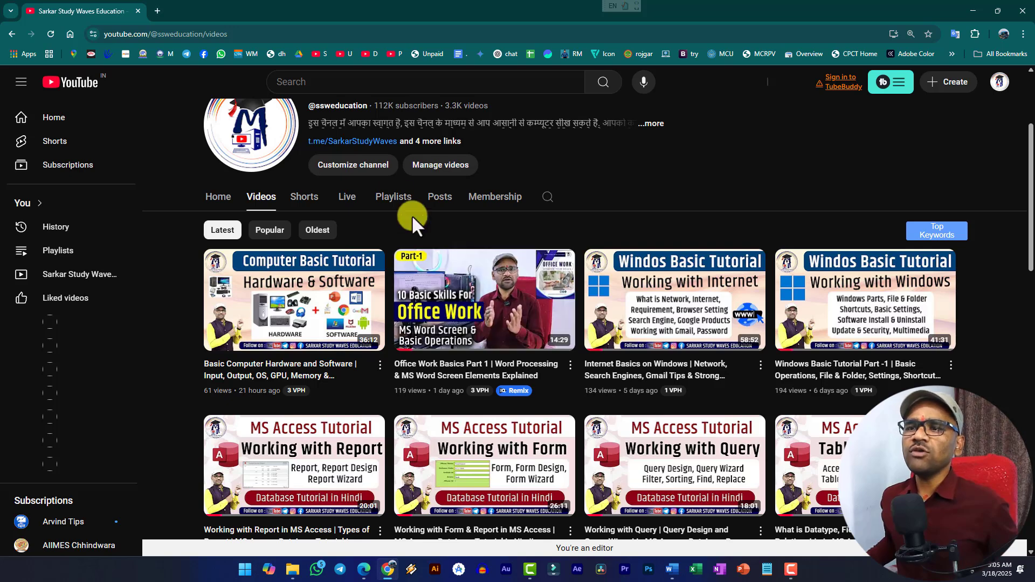
{"action": "scroll", "coordinate": [412, 215], "scroll_direction": "up", "scroll_amount": 2}
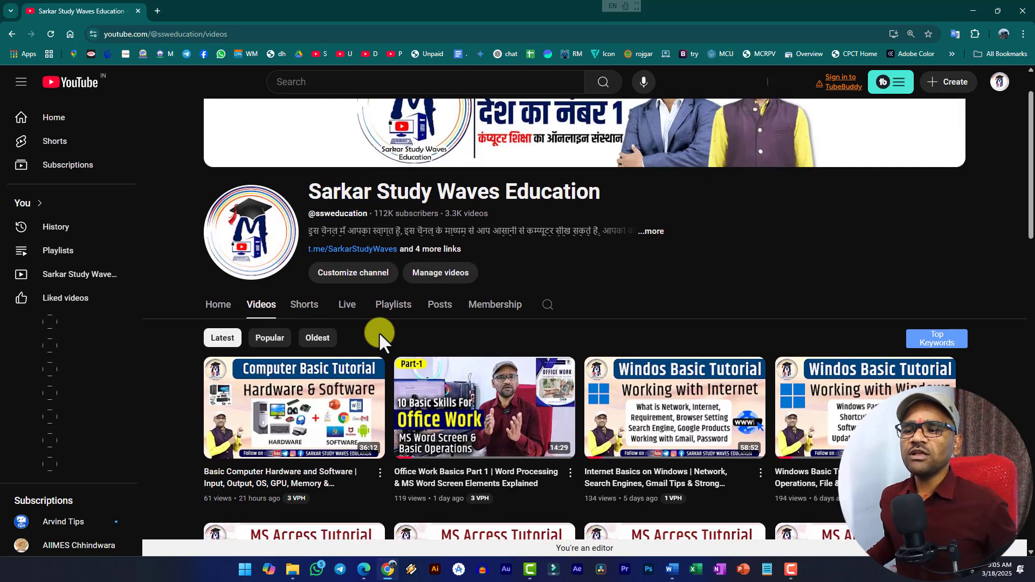
{"action": "scroll", "coordinate": [420, 399], "scroll_direction": "down", "scroll_amount": 1}
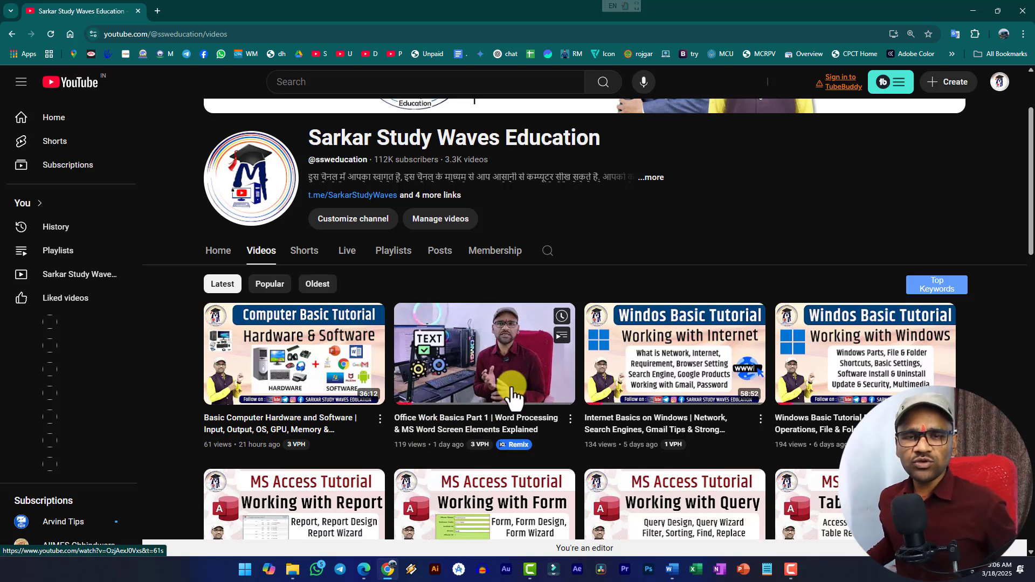
Step: Switch to the Computer Office Work PDF in Edge, look over its contents page, and view the Formatting section on page 15
{"action": "key", "text": "alt+Tab"}
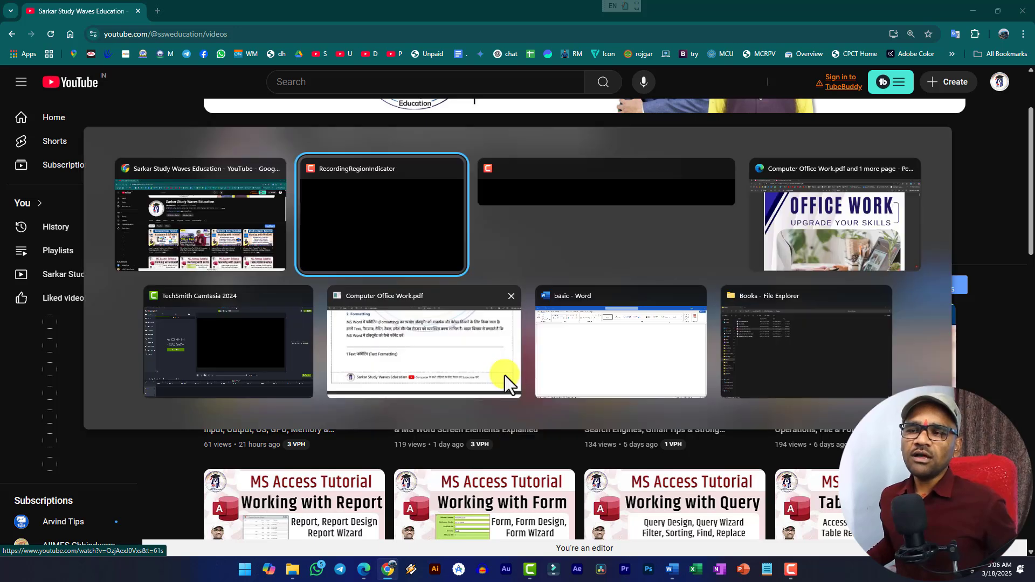
{"action": "key", "text": "alt+Tab"}
{"action": "key", "text": "alt+Tab"}
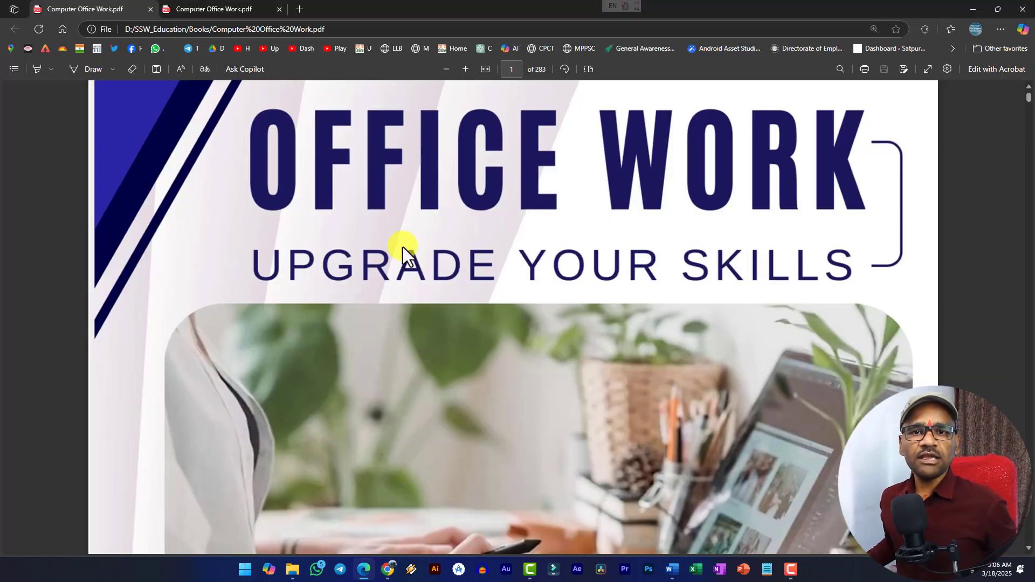
{"action": "scroll", "coordinate": [403, 247], "scroll_direction": "down", "scroll_amount": 15}
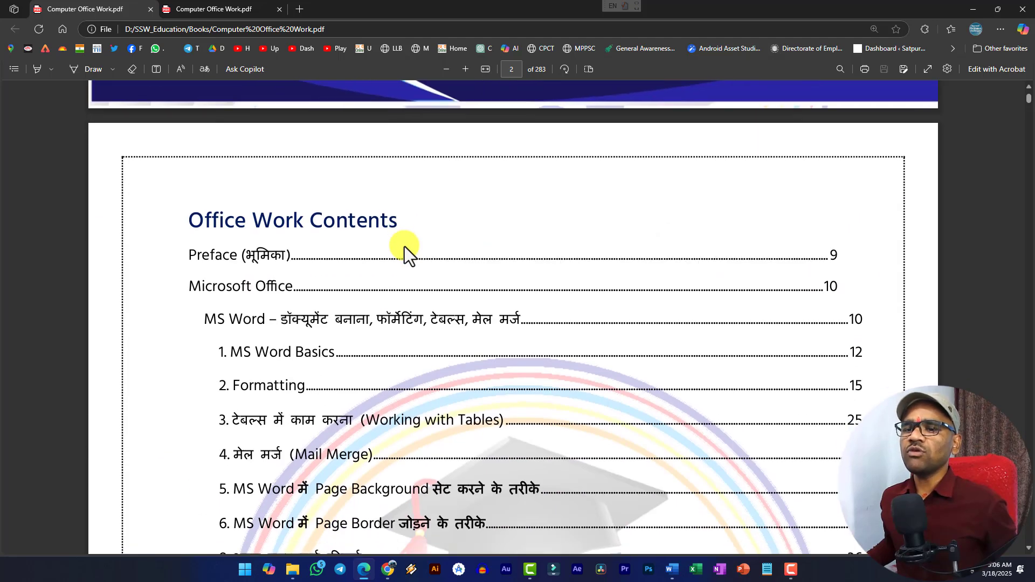
{"action": "scroll", "coordinate": [405, 247], "scroll_direction": "down", "scroll_amount": 3}
{"action": "scroll", "coordinate": [342, 224], "scroll_direction": "up", "scroll_amount": 1}
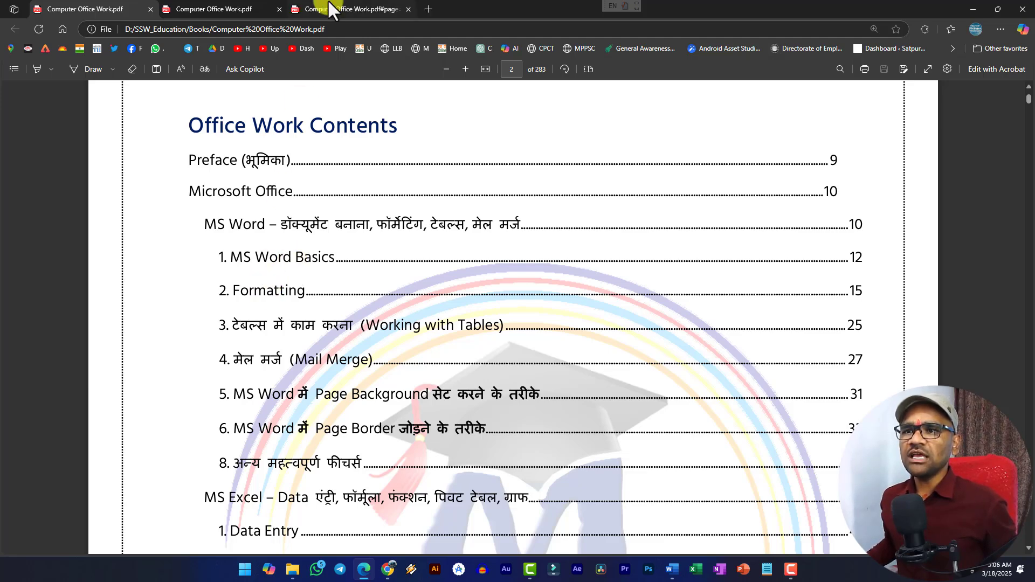
{"action": "left_click", "coordinate": [328, 2]}
{"action": "scroll", "coordinate": [504, 225], "scroll_direction": "up", "scroll_amount": 6}
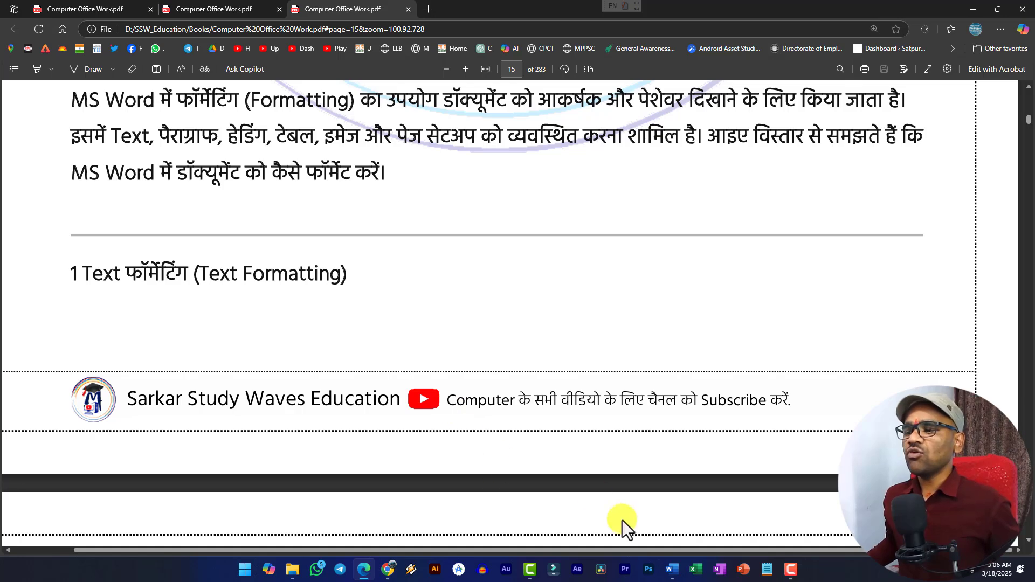
Step: Close the open "basic" Word document without saving its changes
{"action": "right_click", "coordinate": [672, 569]}
{"action": "left_click", "coordinate": [666, 539]}
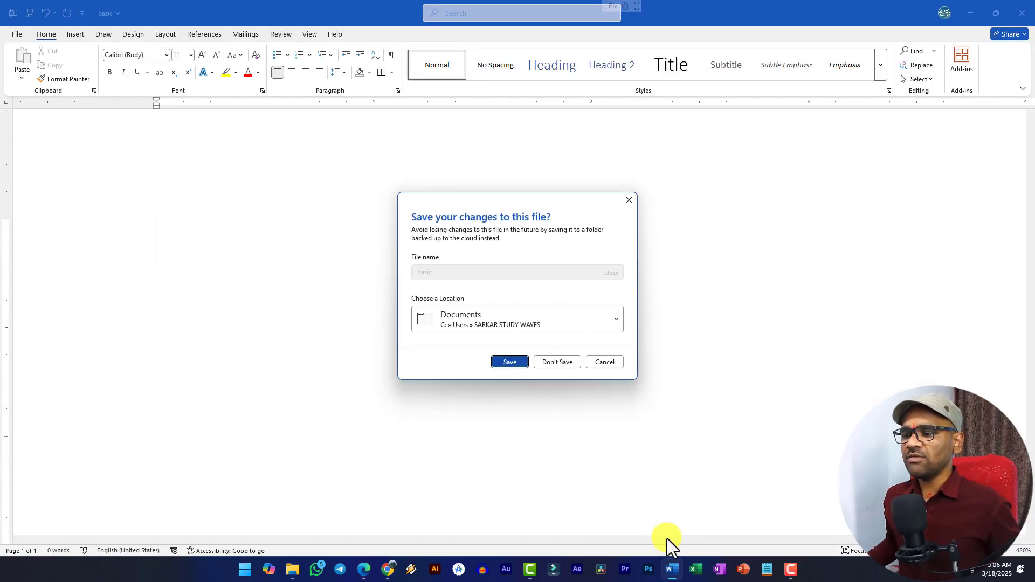
{"action": "left_click", "coordinate": [557, 362]}
Step: Find and launch Word from the system search, and create a new blank document
{"action": "left_click", "coordinate": [243, 570]}
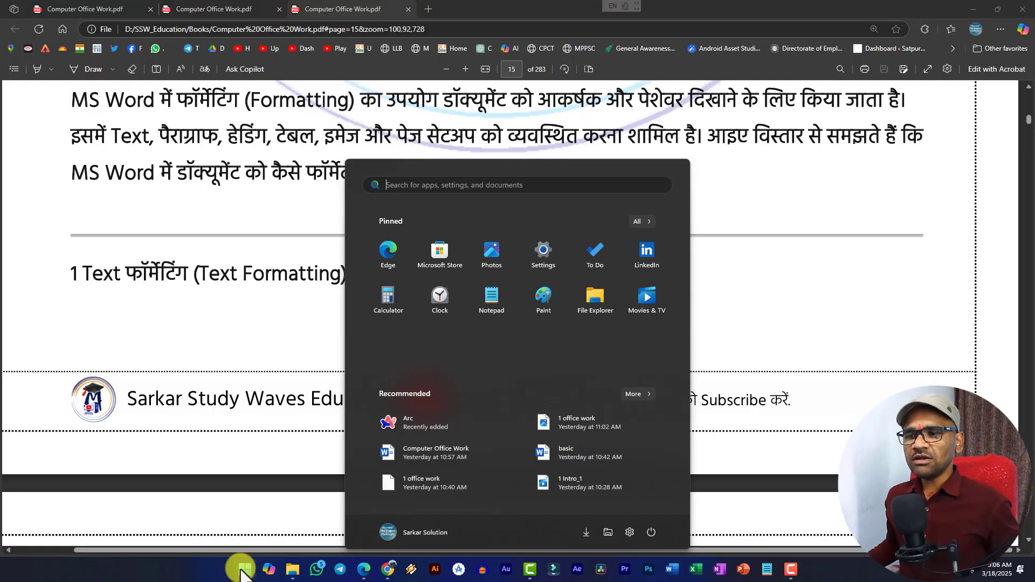
{"action": "type", "text": "word"}
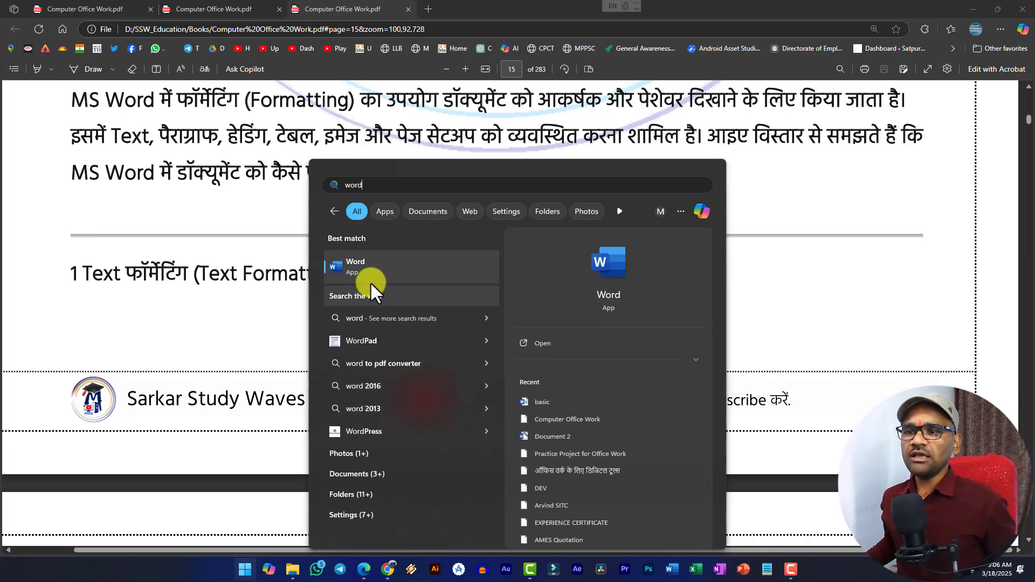
{"action": "left_click", "coordinate": [374, 270]}
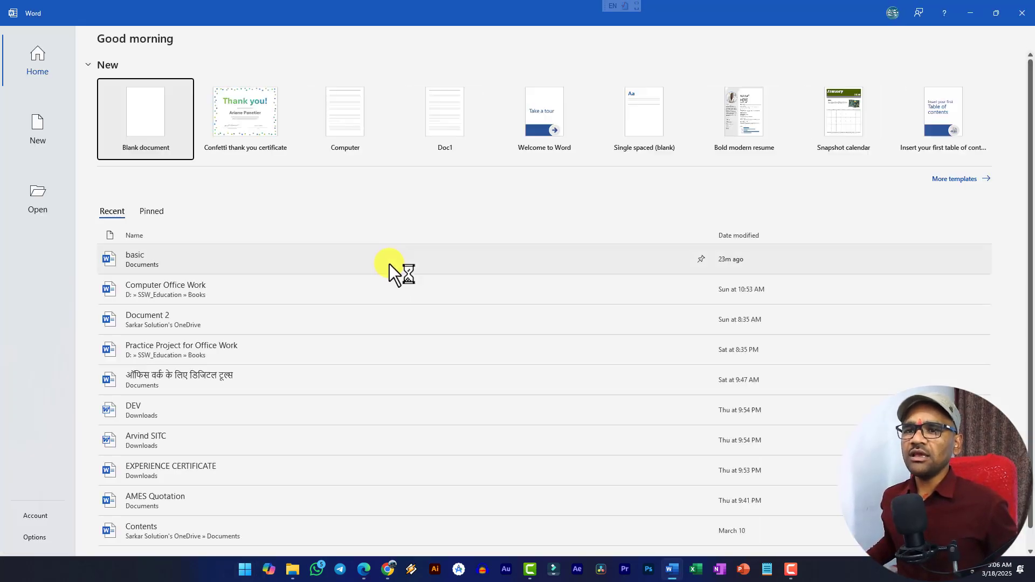
{"action": "left_click", "coordinate": [35, 133]}
{"action": "left_click", "coordinate": [138, 131]}
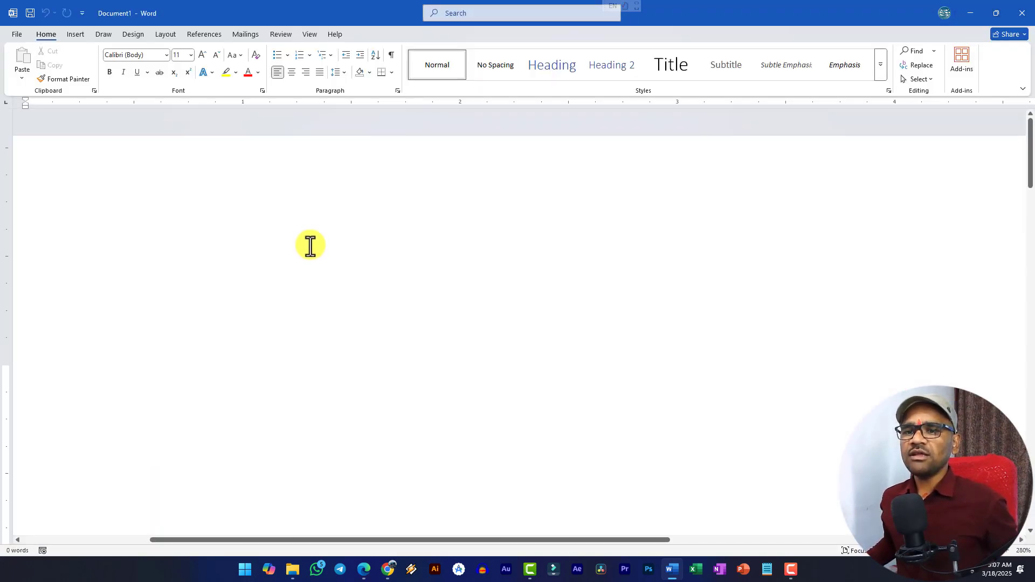
Step: Fill the blank document with sample paragraphs using the =rand() function
{"action": "scroll", "coordinate": [311, 244], "scroll_direction": "down", "scroll_amount": 16}
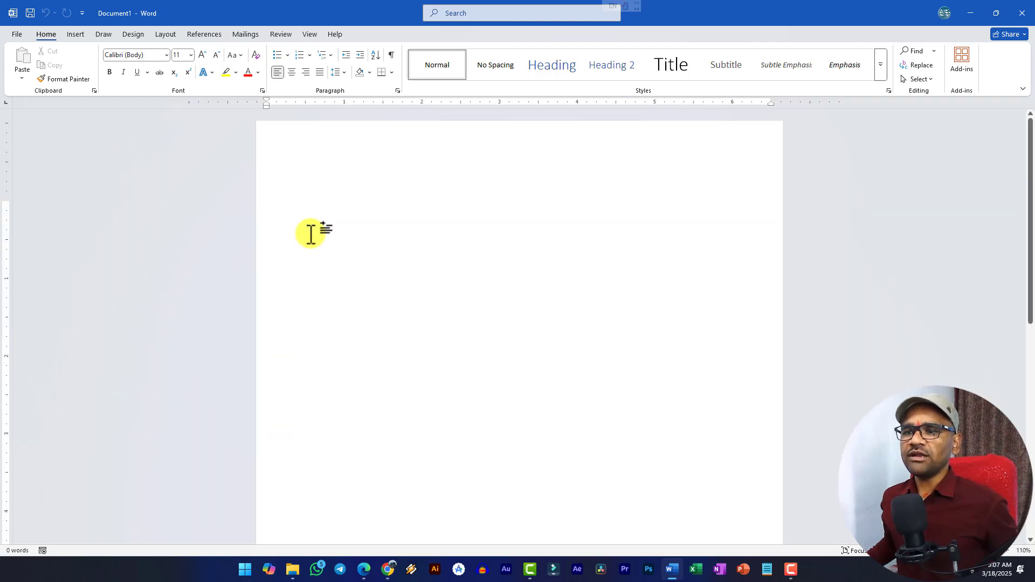
{"action": "scroll", "coordinate": [310, 233], "scroll_direction": "up", "scroll_amount": 5}
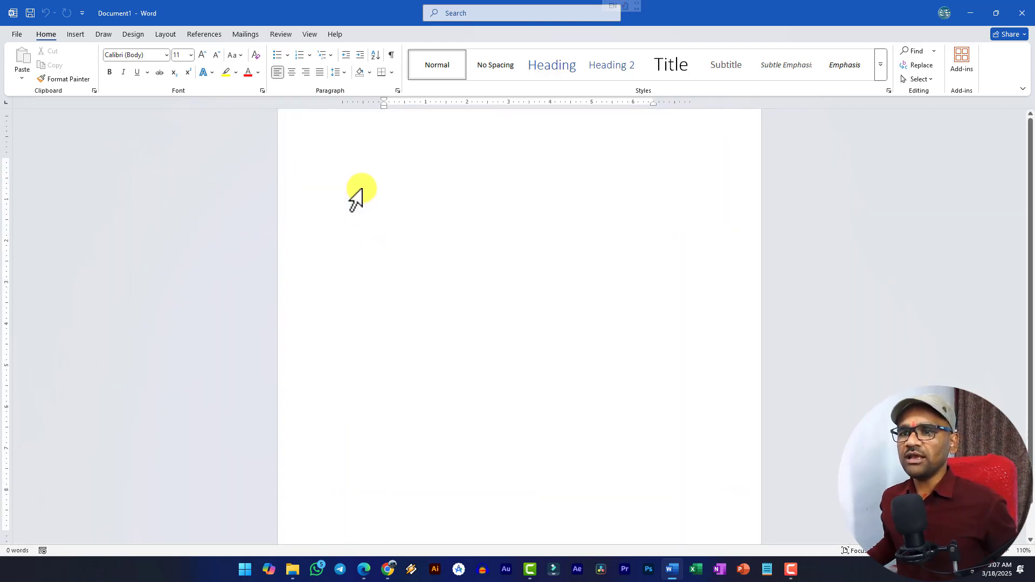
{"action": "scroll", "coordinate": [375, 224], "scroll_direction": "up", "scroll_amount": 9}
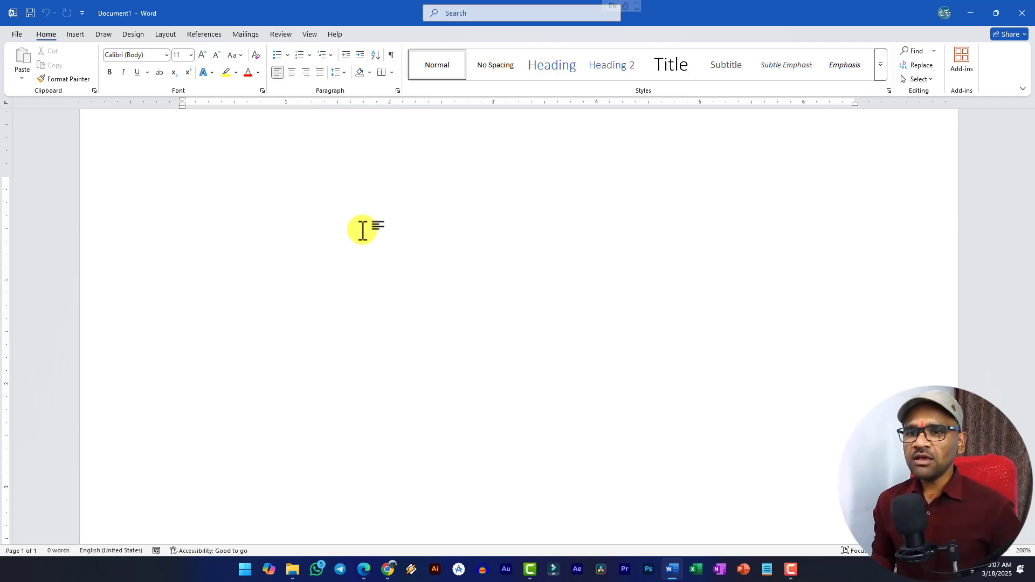
{"action": "type", "text": "=rand("}
{"action": "key", "text": "Right"}
{"action": "key", "text": "Return"}
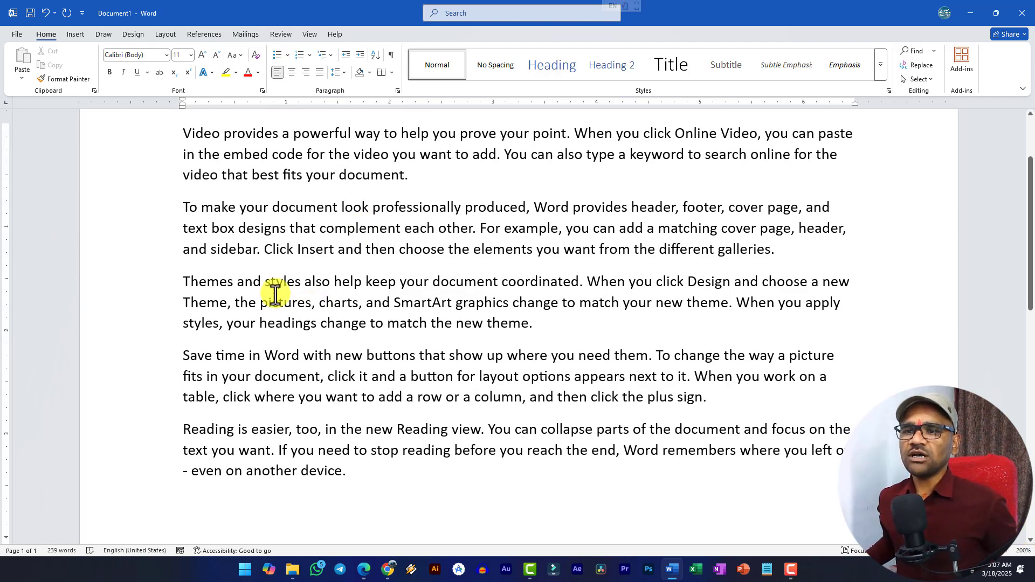
Step: Insert a new line reading "Computer Education" above the first sample paragraph
{"action": "scroll", "coordinate": [259, 281], "scroll_direction": "up", "scroll_amount": 2}
{"action": "left_click", "coordinate": [178, 240]}
{"action": "key", "text": "Left"}
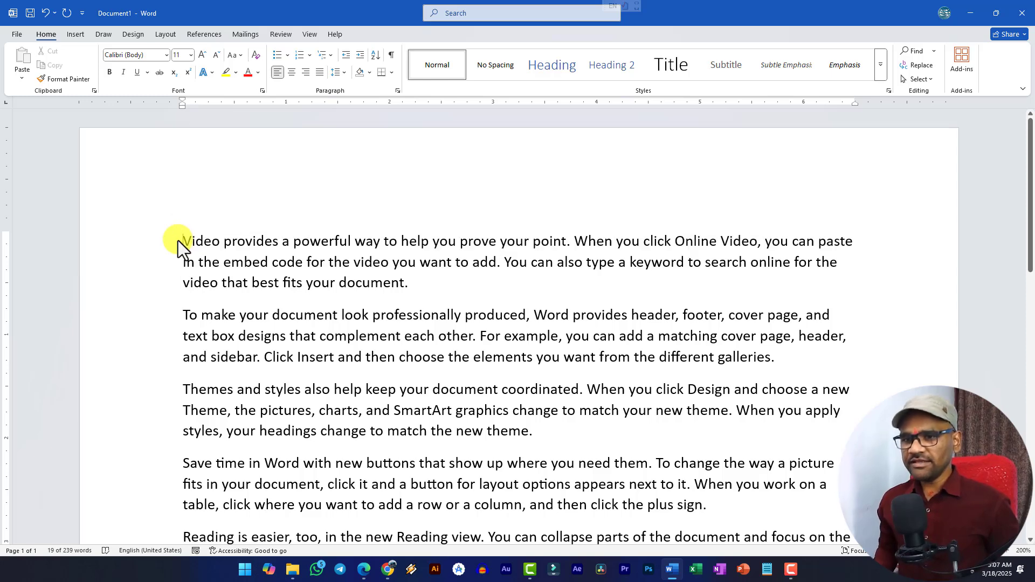
{"action": "key", "text": "Return"}
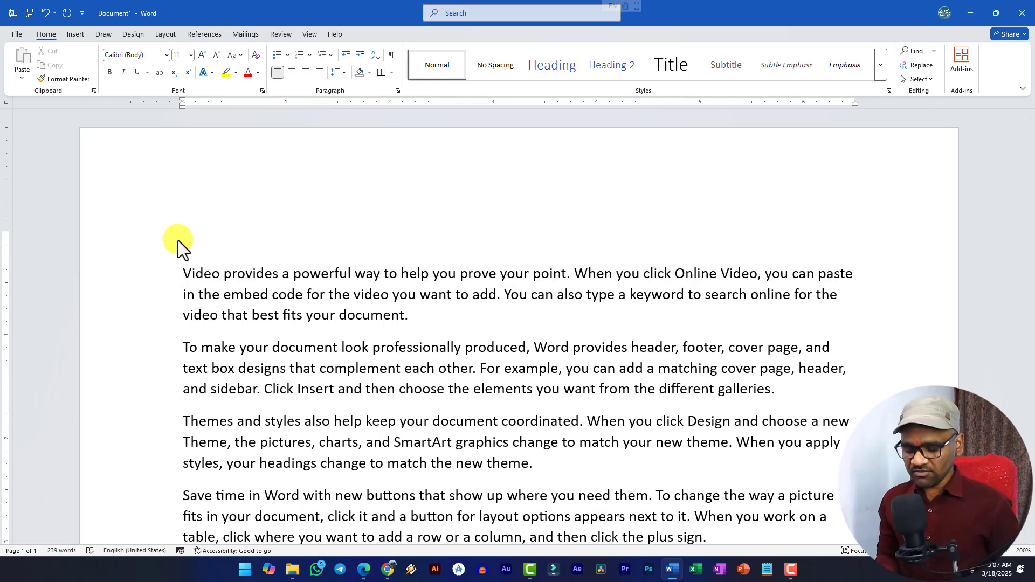
{"action": "type", "text": "Computer E"}
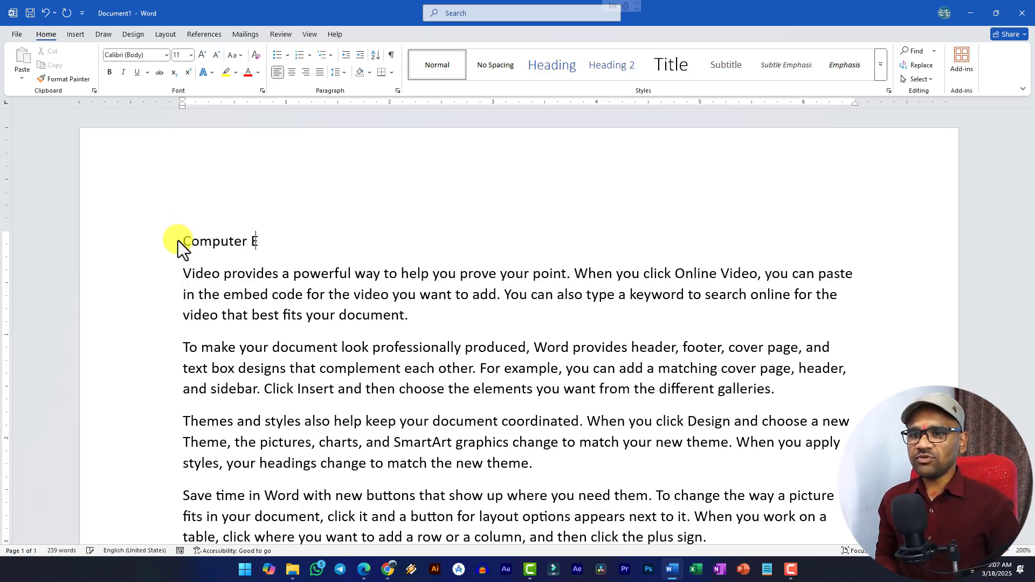
{"action": "type", "text": "ducation"}
Step: Add the title "Basic Skills for Office Work" on its own line above "Computer Education"
{"action": "key", "text": "Home"}
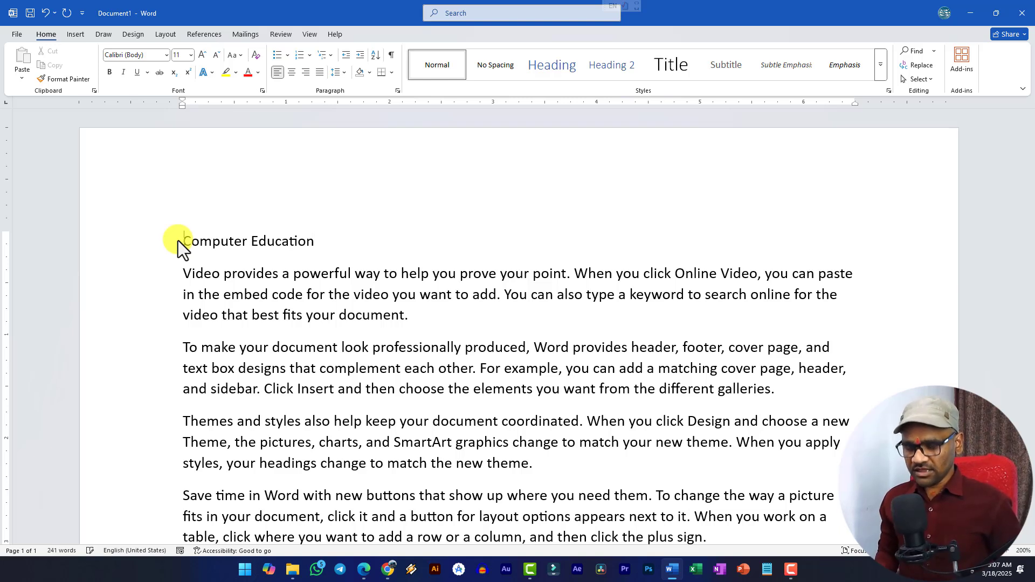
{"action": "type", "text": "Basic Skil"}
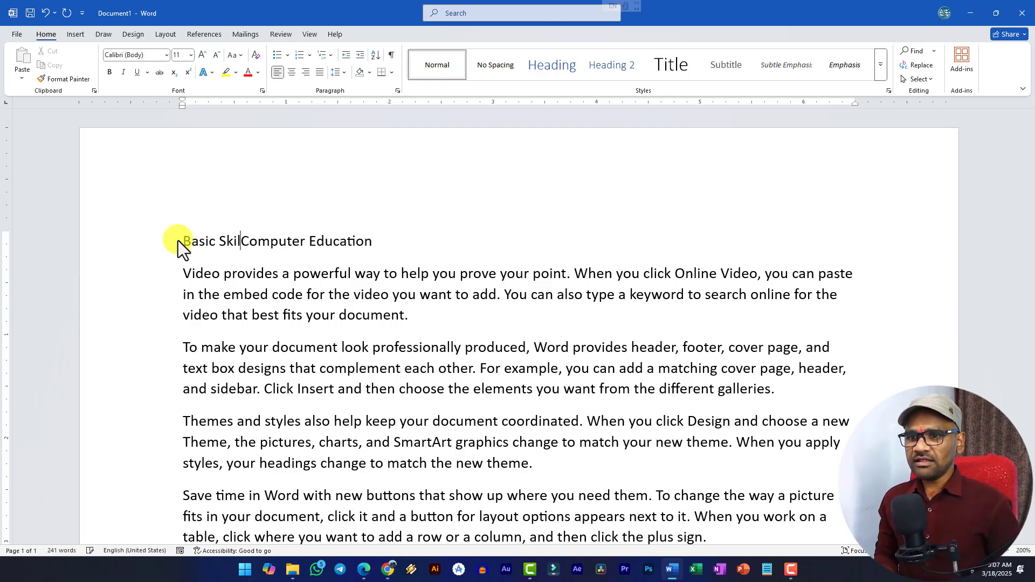
{"action": "type", "text": "ls for "}
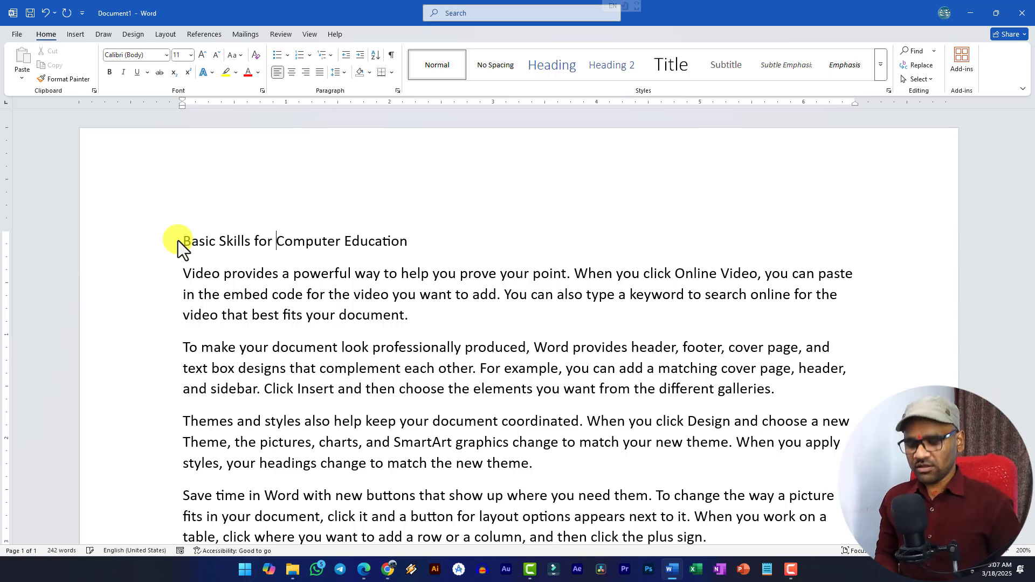
{"action": "type", "text": "Office Work"}
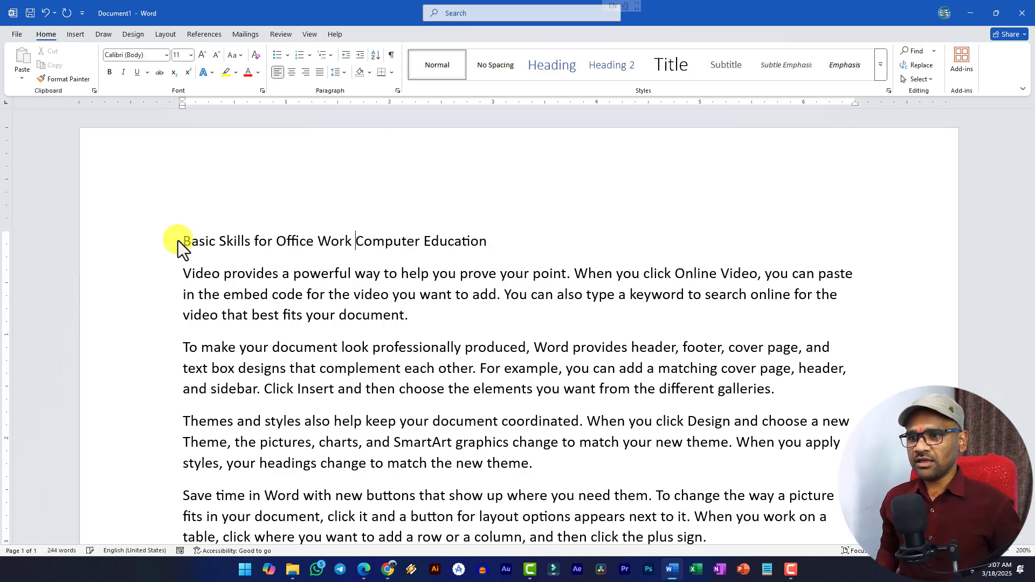
{"action": "key", "text": "Return"}
Step: Select the "Basic Skills for Office Work" title line and clear the selection
{"action": "scroll", "coordinate": [116, 370], "scroll_direction": "up", "scroll_amount": 7}
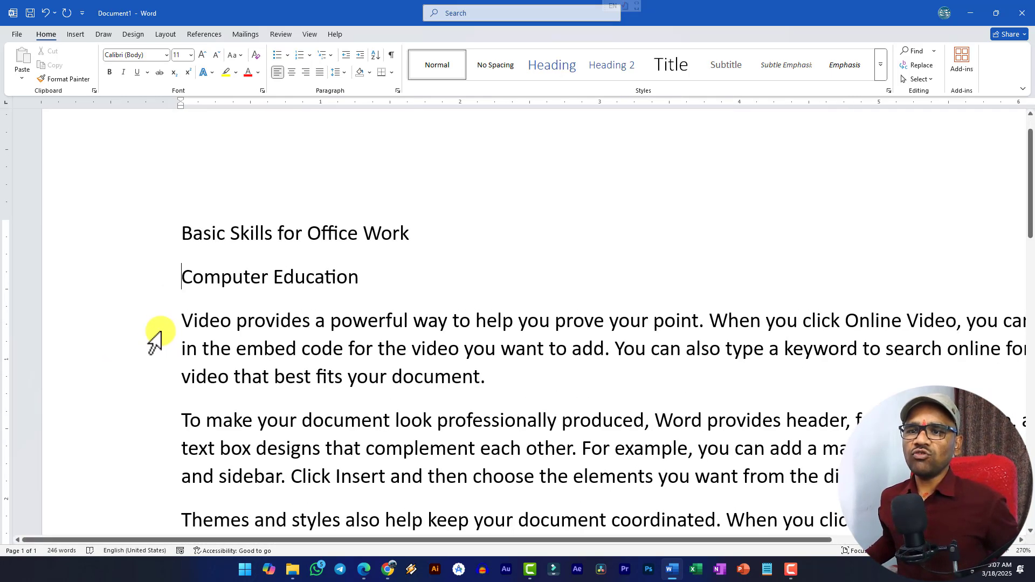
{"action": "scroll", "coordinate": [181, 297], "scroll_direction": "up", "scroll_amount": 1}
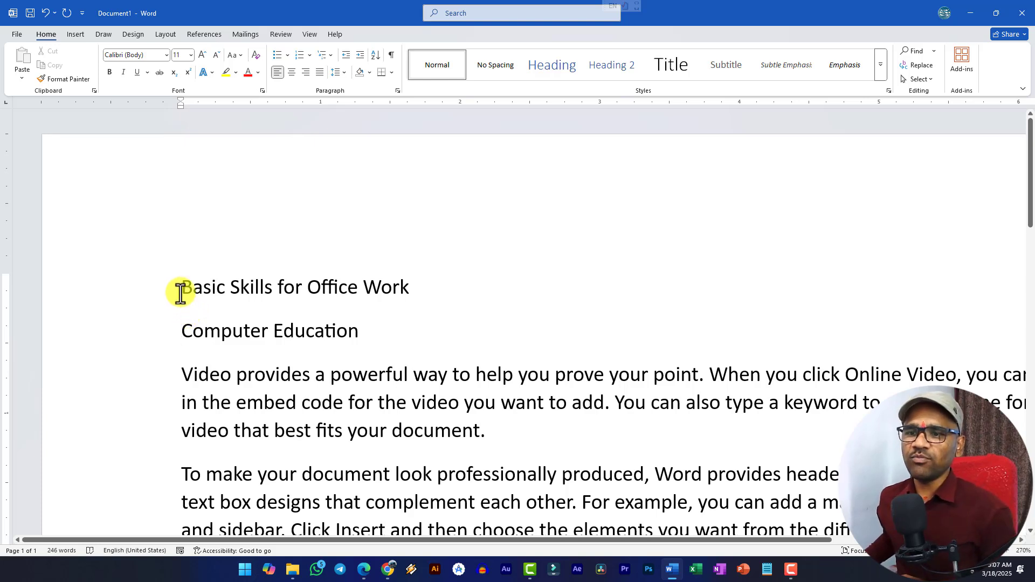
{"action": "left_click_drag", "start_coordinate": [179, 289], "coordinate": [414, 286]}
{"action": "scroll", "coordinate": [377, 282], "scroll_direction": "down", "scroll_amount": 3}
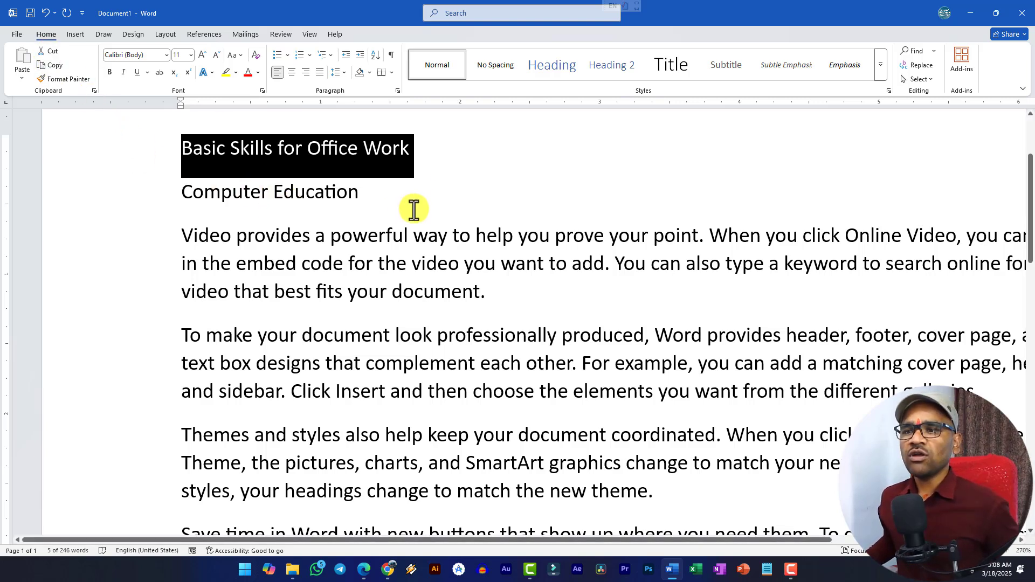
{"action": "left_click", "coordinate": [418, 192]}
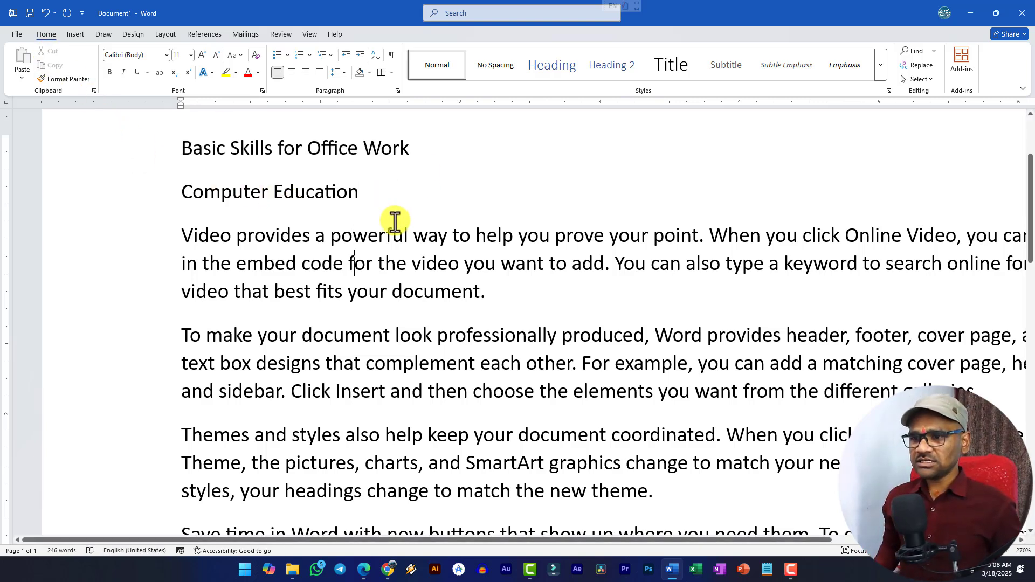
Step: Switch to the PDF in Edge, highlight the Cut, Copy and Paste shortcuts in turn on page 14, and return to the Word document
{"action": "key", "text": "alt+Tab"}
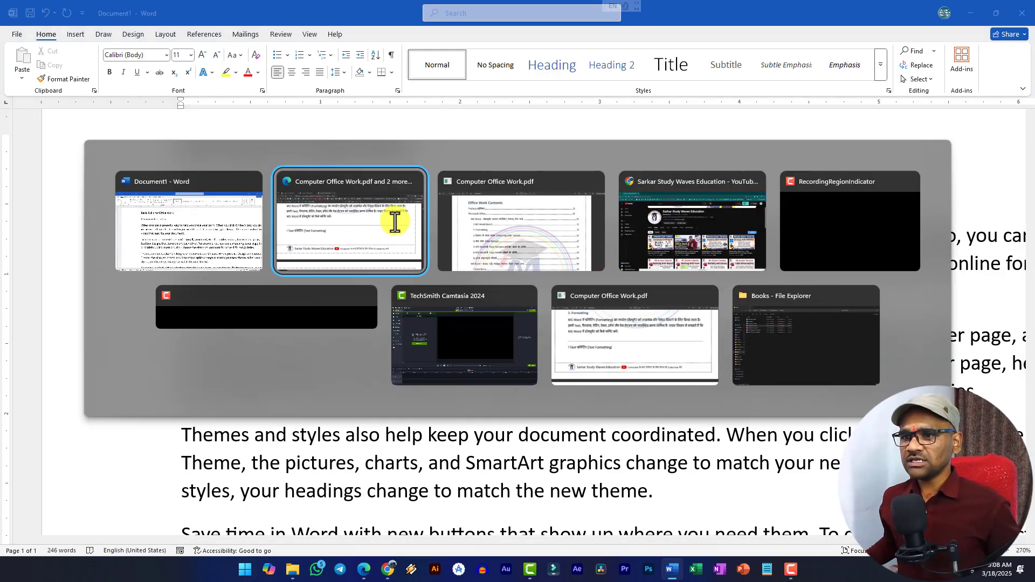
{"action": "scroll", "coordinate": [339, 318], "scroll_direction": "up", "scroll_amount": 10}
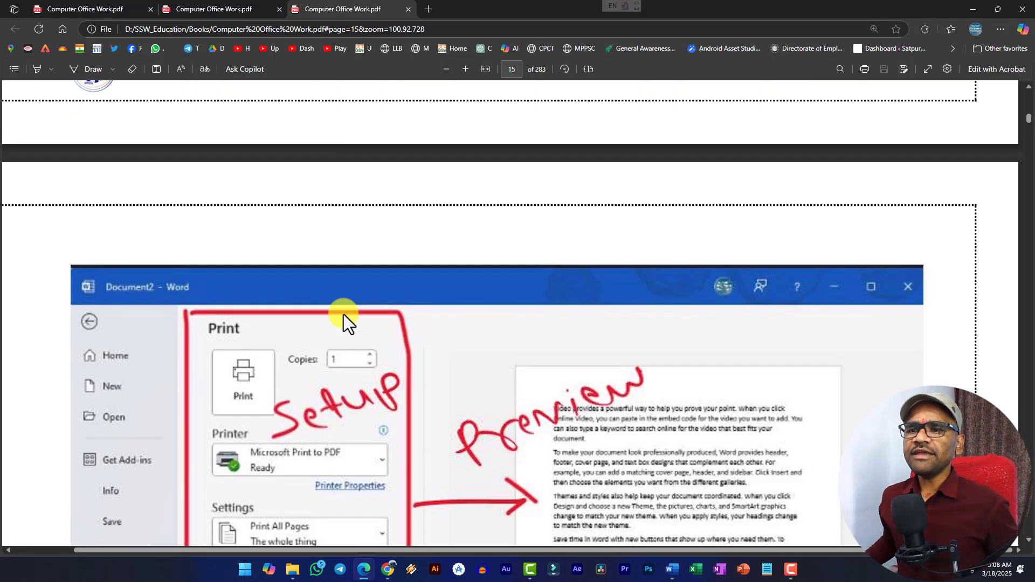
{"action": "scroll", "coordinate": [344, 315], "scroll_direction": "up", "scroll_amount": 15}
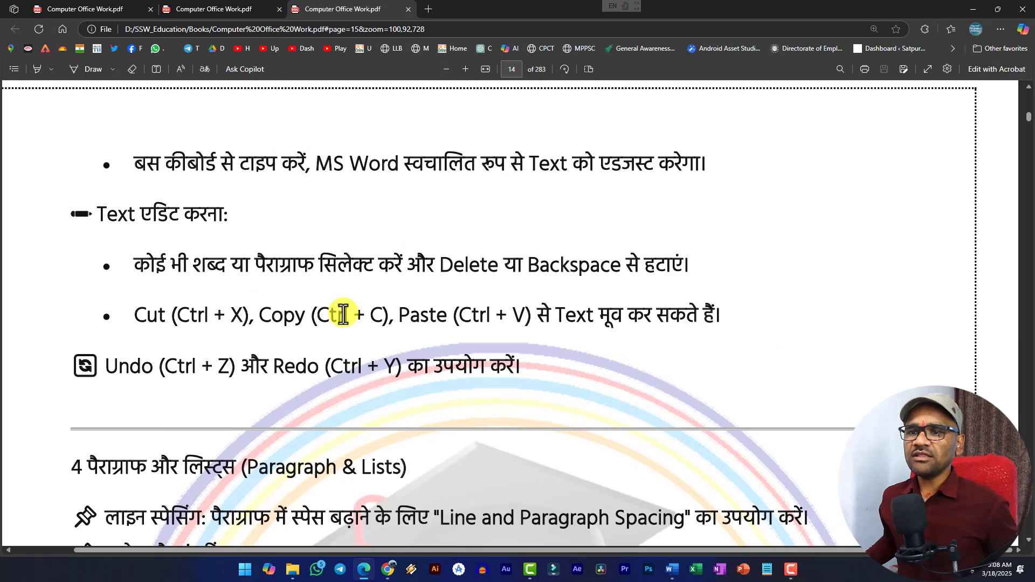
{"action": "left_click_drag", "start_coordinate": [134, 318], "coordinate": [244, 321]}
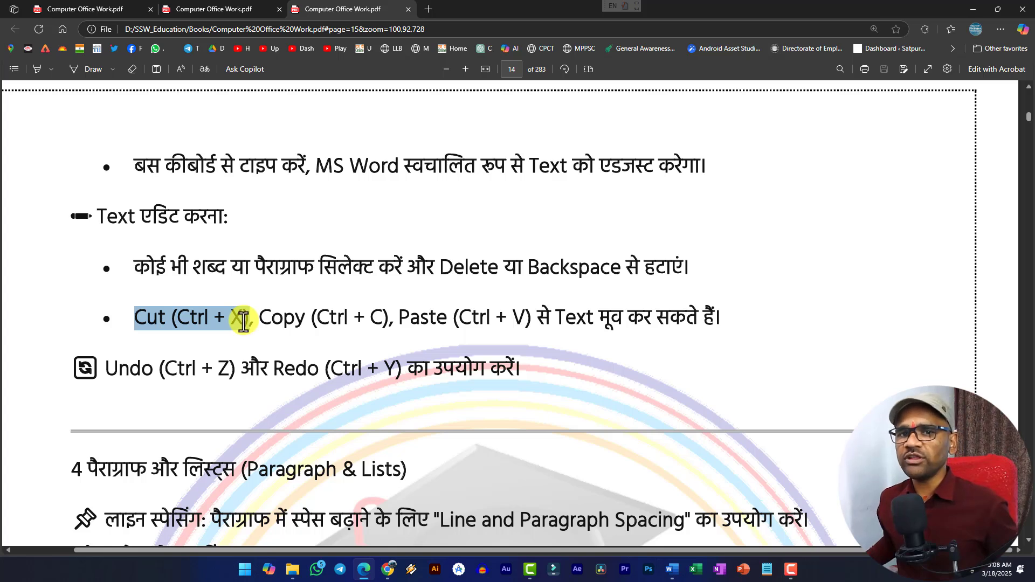
{"action": "left_click", "coordinate": [286, 323]}
{"action": "left_click_drag", "start_coordinate": [263, 317], "coordinate": [387, 321]}
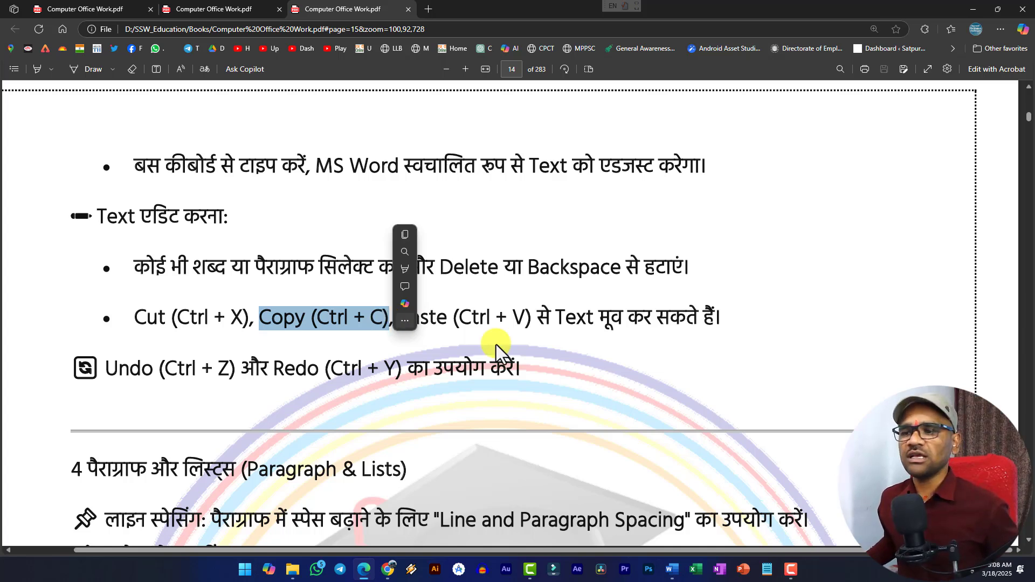
{"action": "left_click", "coordinate": [474, 336]}
{"action": "left_click_drag", "start_coordinate": [400, 318], "coordinate": [531, 318]}
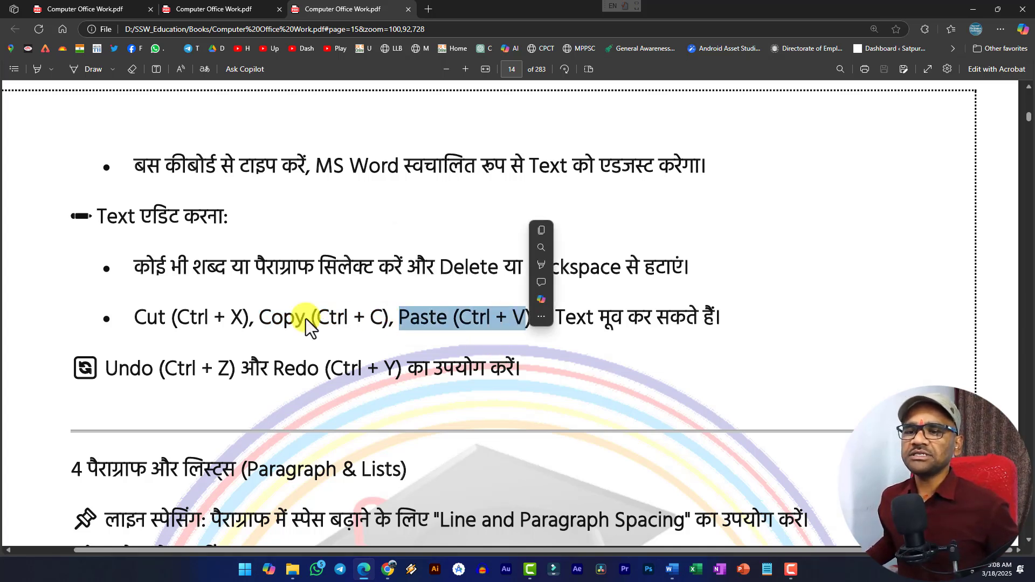
{"action": "left_click", "coordinate": [308, 324]}
{"action": "left_click_drag", "start_coordinate": [135, 317], "coordinate": [224, 324]}
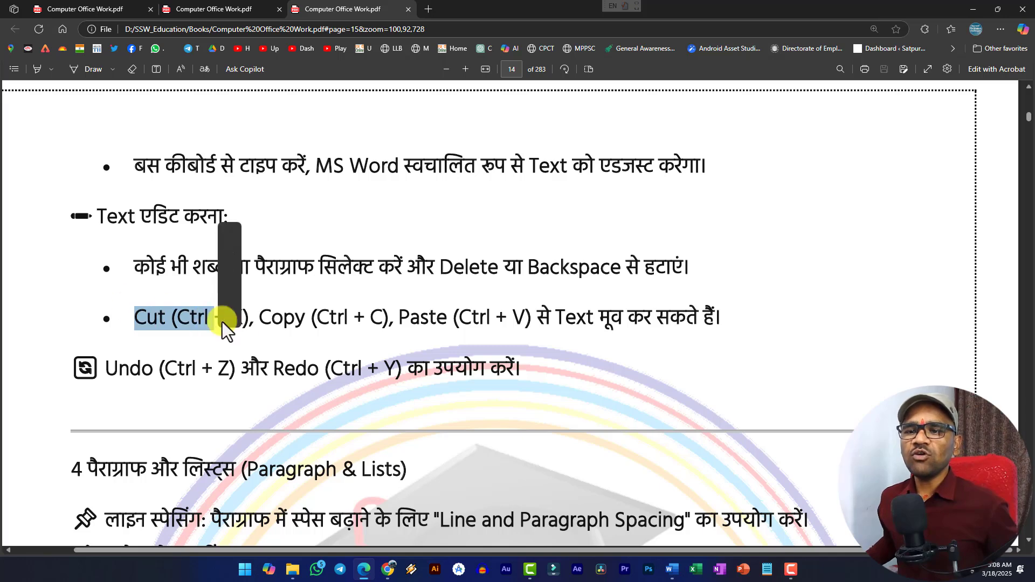
{"action": "left_click", "coordinate": [351, 322]}
{"action": "key", "text": "alt+Tab"}
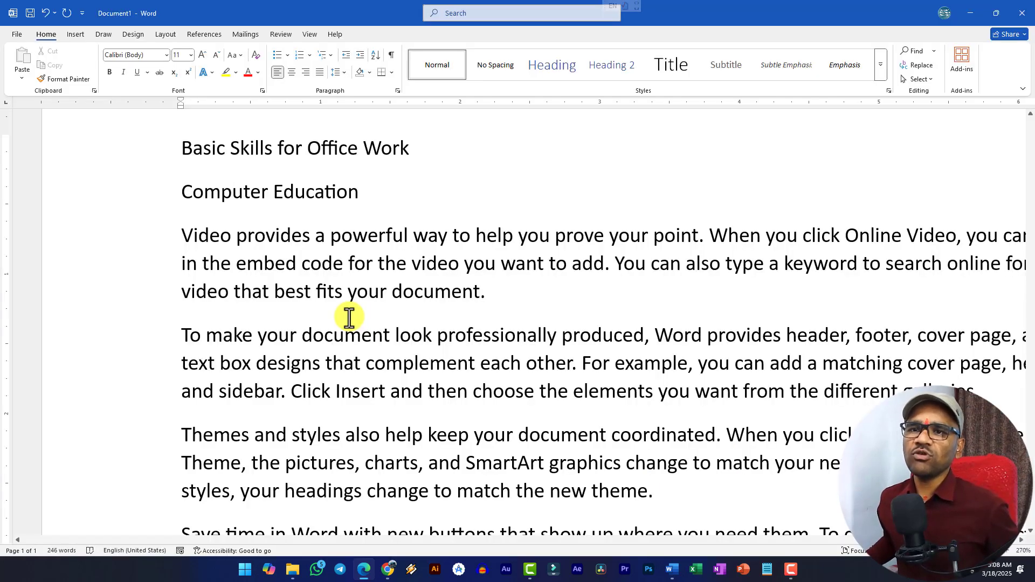
Step: Show the Clipboard pane, then highlight the Cut and Copy shortcuts in the PDF in Edge and return to the Word document
{"action": "left_click", "coordinate": [93, 92]}
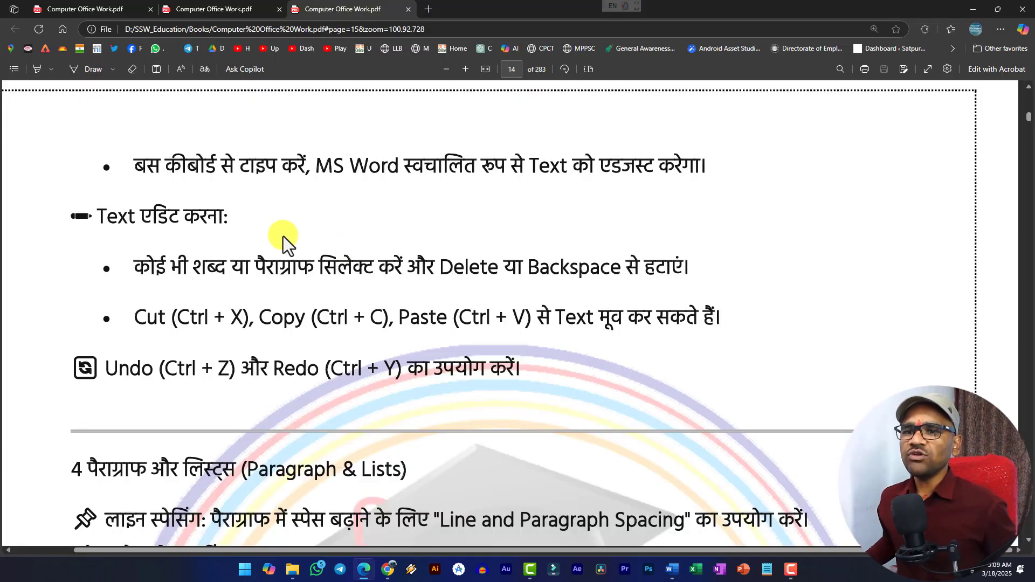
{"action": "left_click_drag", "start_coordinate": [185, 317], "coordinate": [254, 319]}
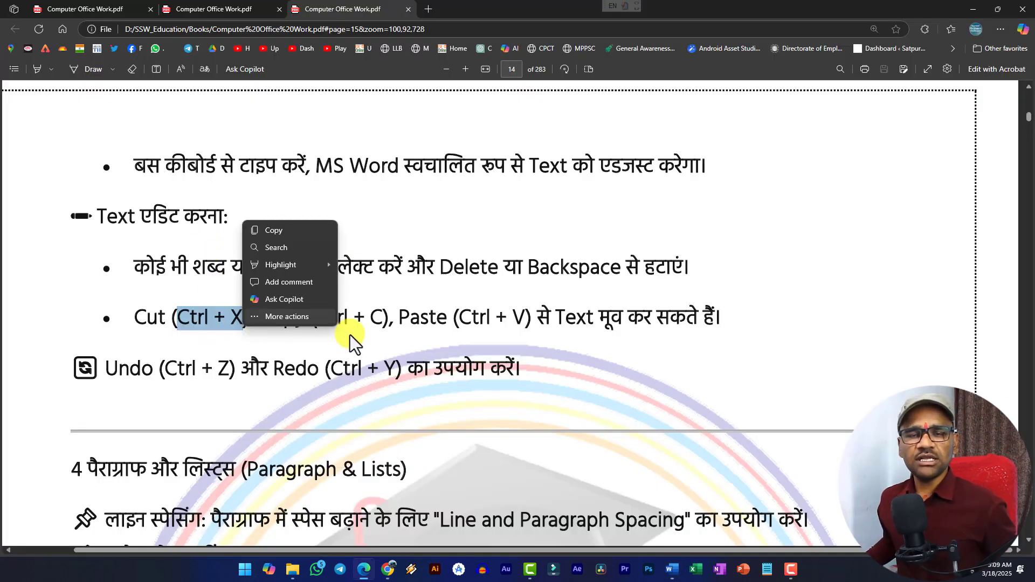
{"action": "mouse_move", "coordinate": [387, 319]}
{"action": "left_mouse_down"}
{"action": "mouse_move", "coordinate": [370, 319]}
{"action": "mouse_move", "coordinate": [389, 319]}
{"action": "left_mouse_up"}
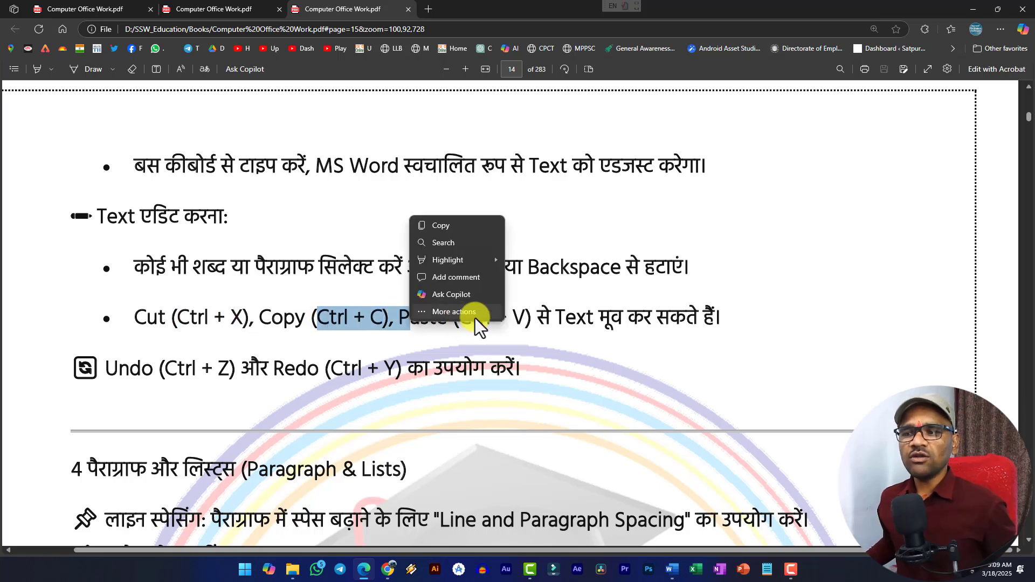
{"action": "left_click", "coordinate": [490, 335]}
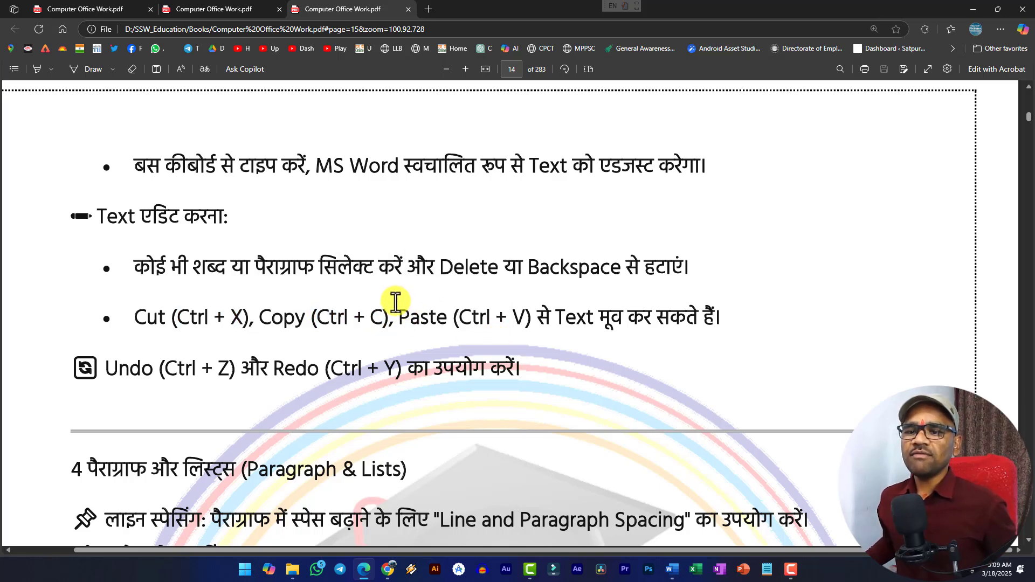
{"action": "key", "text": "alt+Tab"}
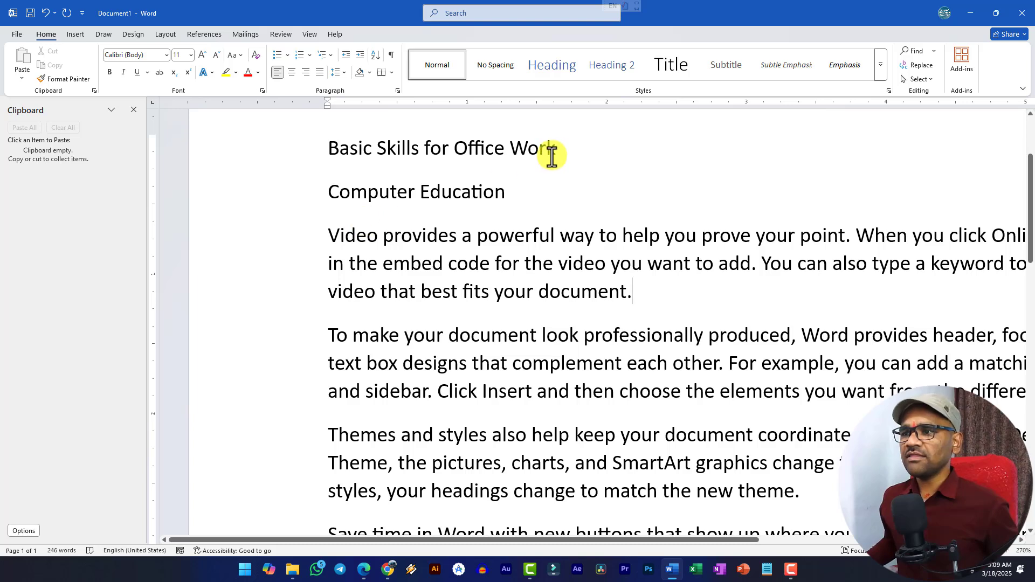
Step: Cut the "Basic Skills for Office Work" line, paste it directly below "Computer Education", and remove the extra blank line
{"action": "left_click_drag", "start_coordinate": [561, 153], "coordinate": [335, 152]}
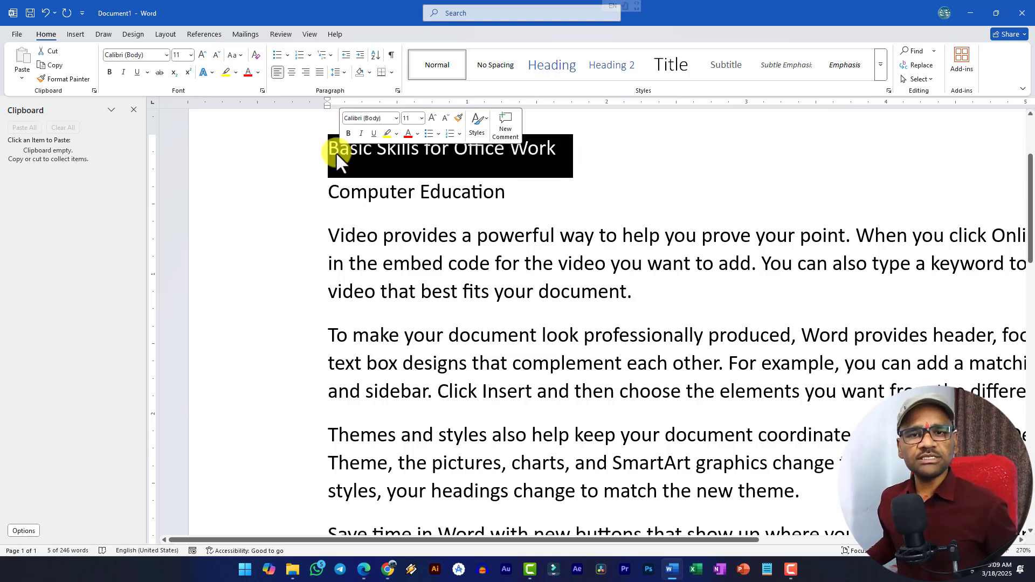
{"action": "left_click", "coordinate": [54, 53]}
{"action": "left_click", "coordinate": [541, 158]}
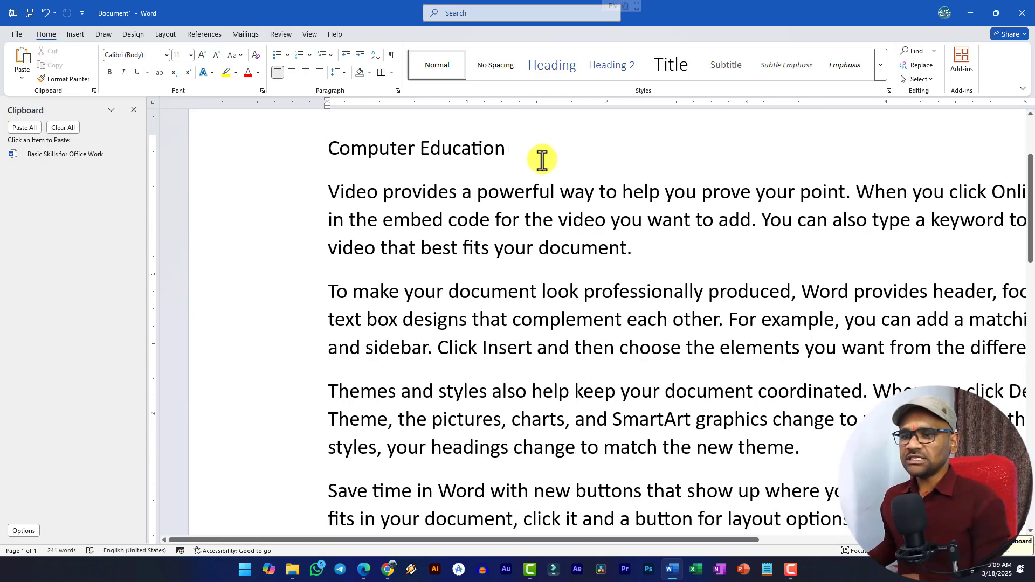
{"action": "key", "text": "Return"}
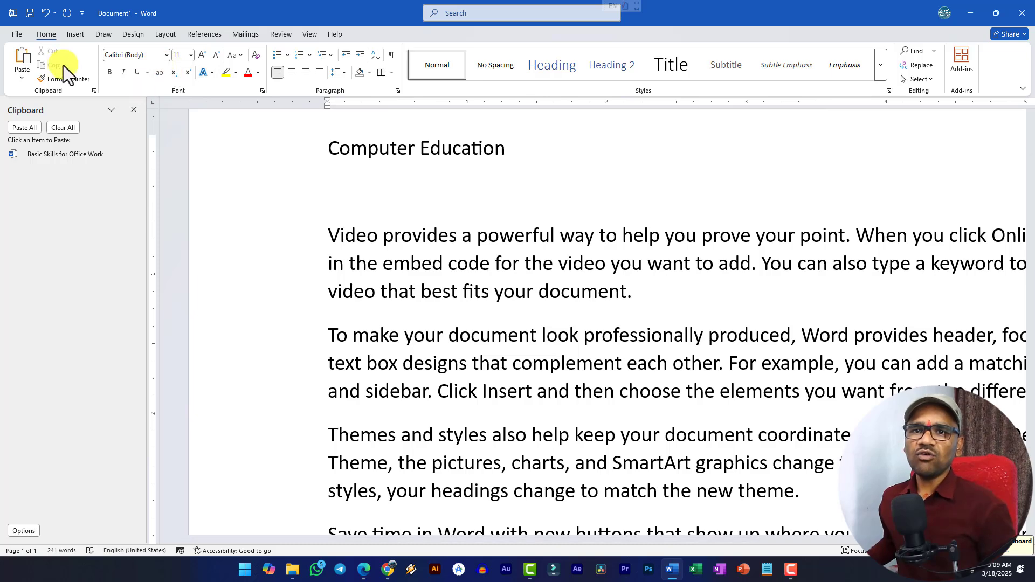
{"action": "left_click", "coordinate": [19, 60]}
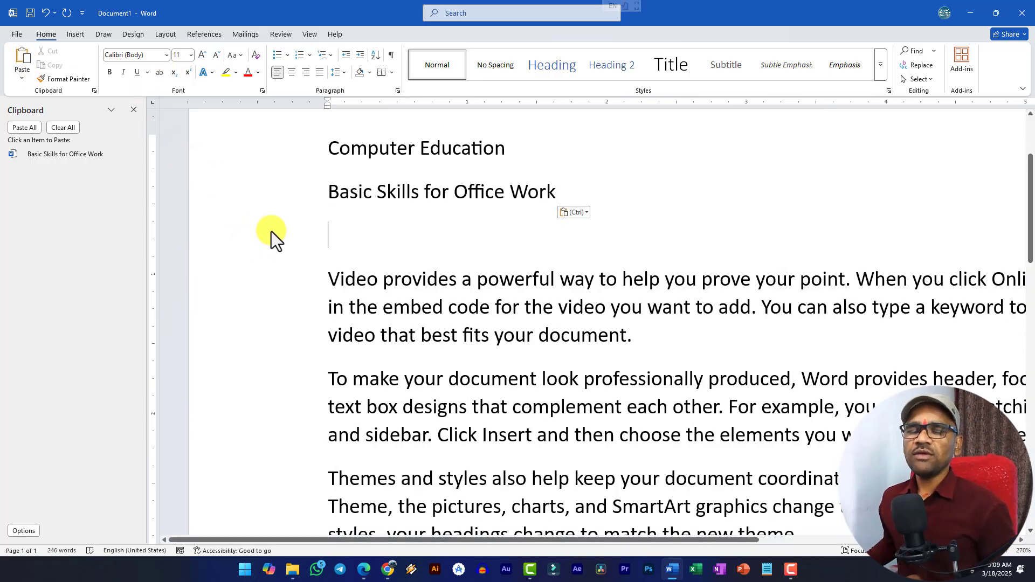
{"action": "key", "text": "Delete"}
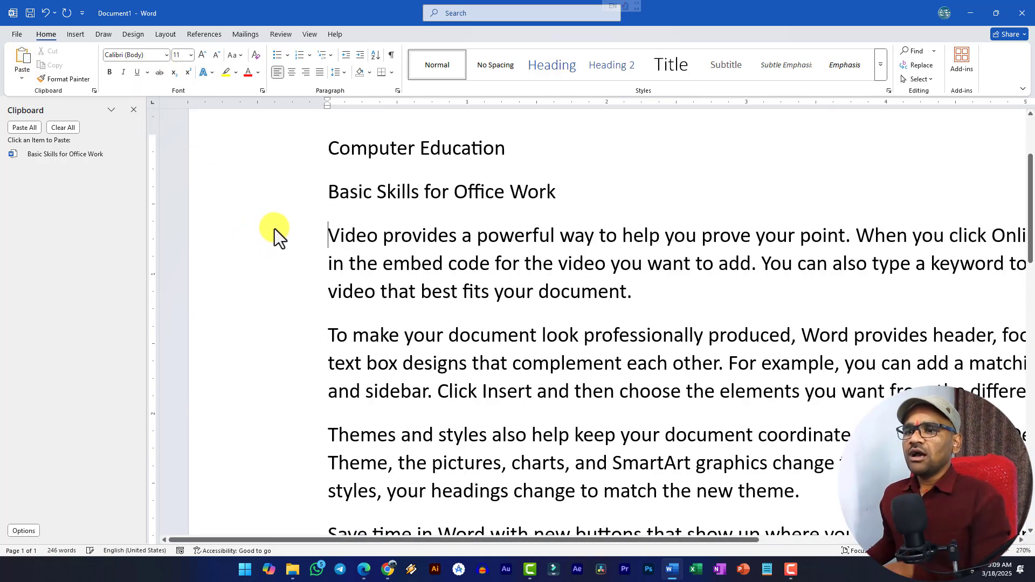
Step: Copy the "Basic Skills for Office Work" line to a new line below the first sample paragraph, and close the Clipboard pane
{"action": "left_click_drag", "start_coordinate": [571, 195], "coordinate": [355, 198]}
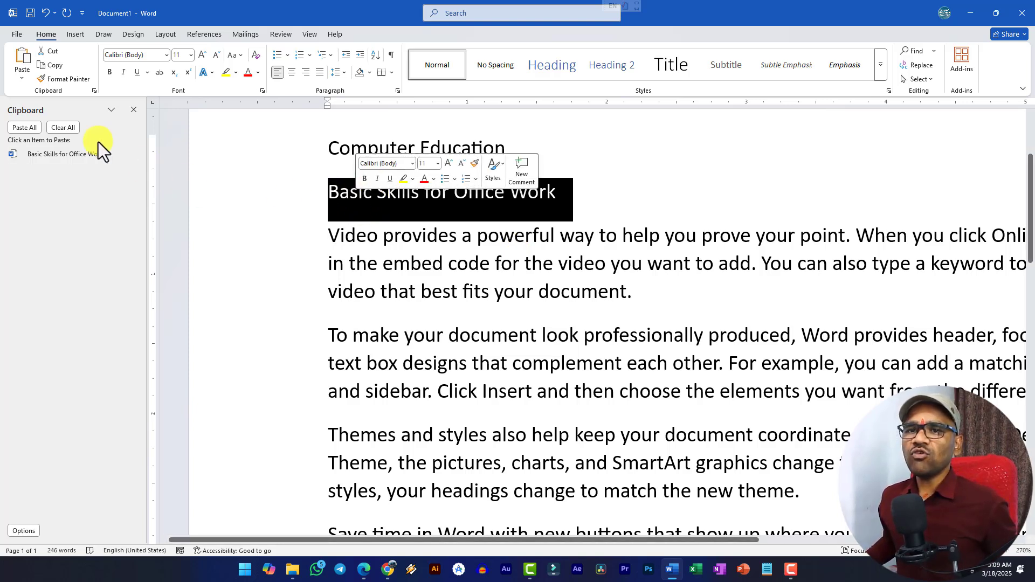
{"action": "left_click", "coordinate": [636, 294]}
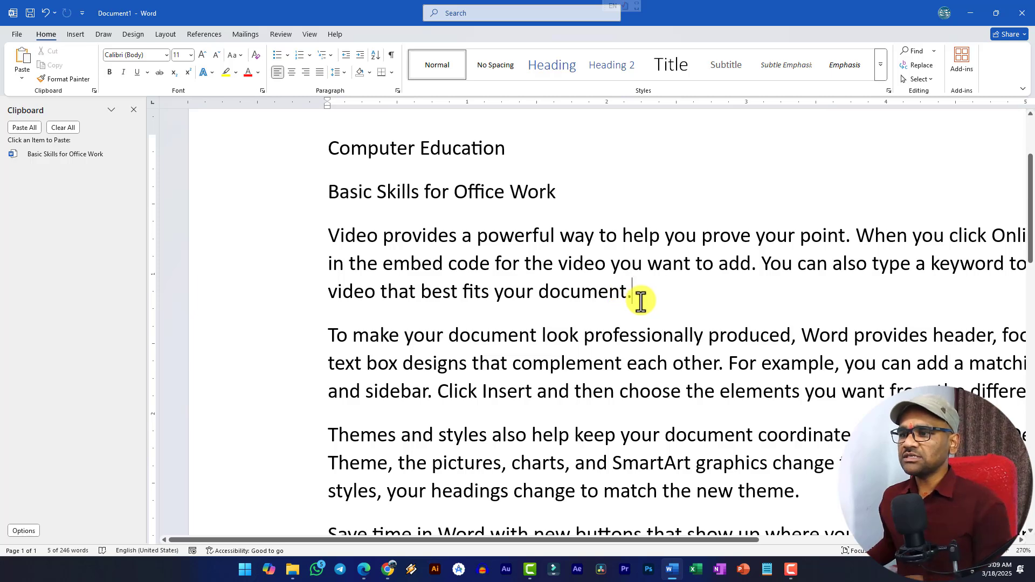
{"action": "key", "text": "Return"}
{"action": "left_click", "coordinate": [25, 63]}
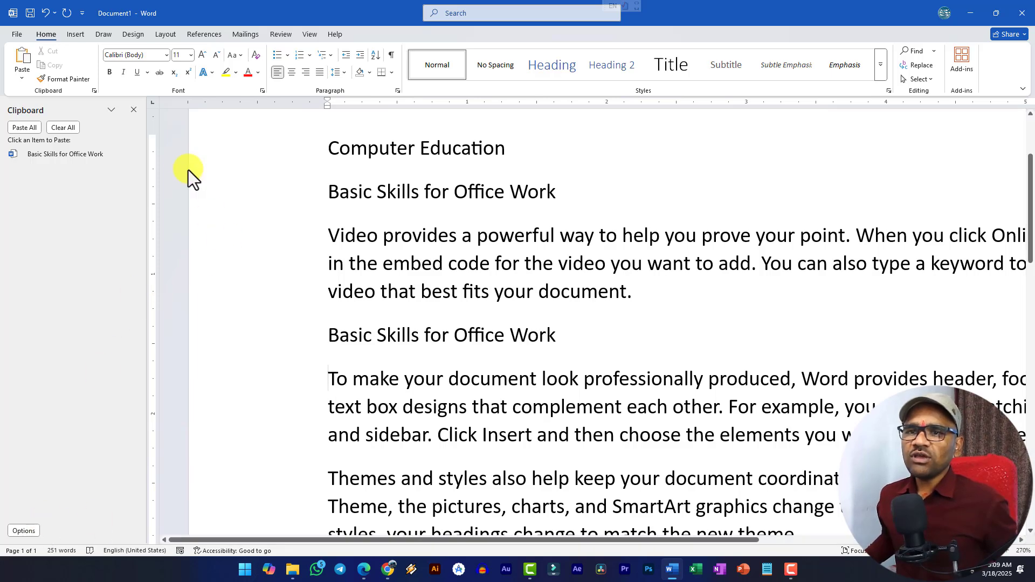
{"action": "left_click", "coordinate": [134, 109]}
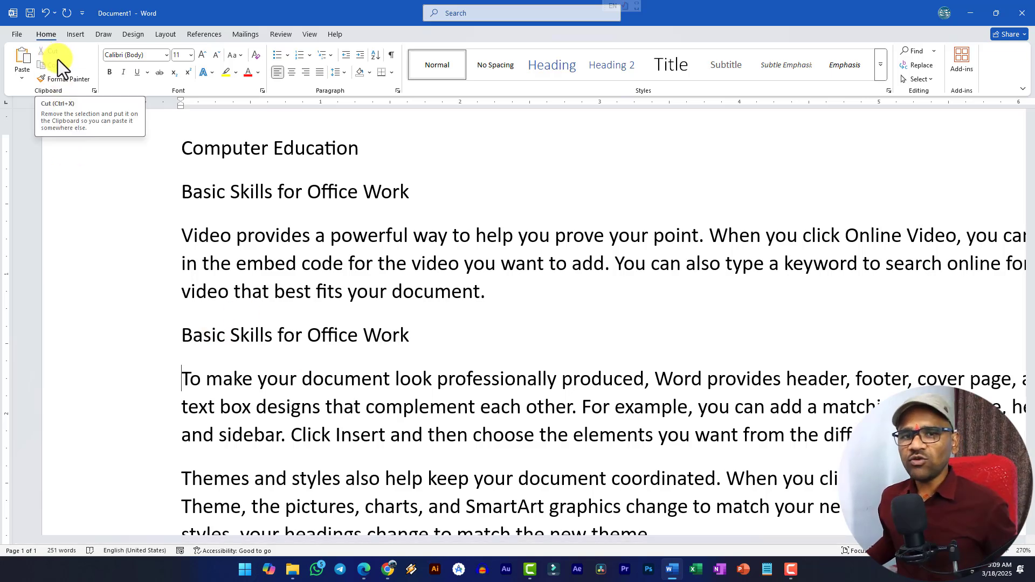
Step: Switch to the PDF in Edge, highlight the Undo and Redo shortcuts on page 14, and return to the Word document
{"action": "key", "text": "alt+Tab"}
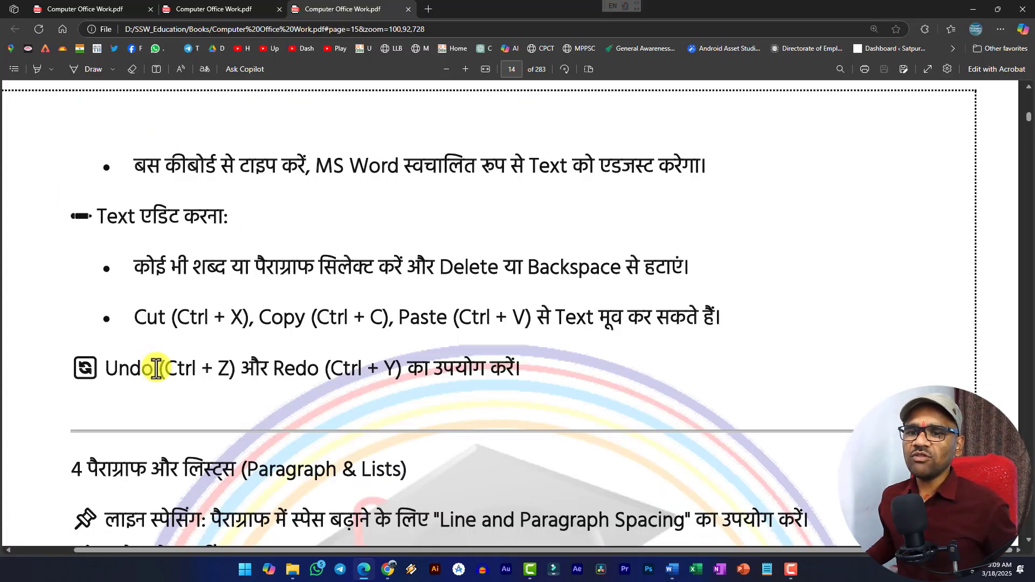
{"action": "left_click_drag", "start_coordinate": [159, 369], "coordinate": [233, 370]}
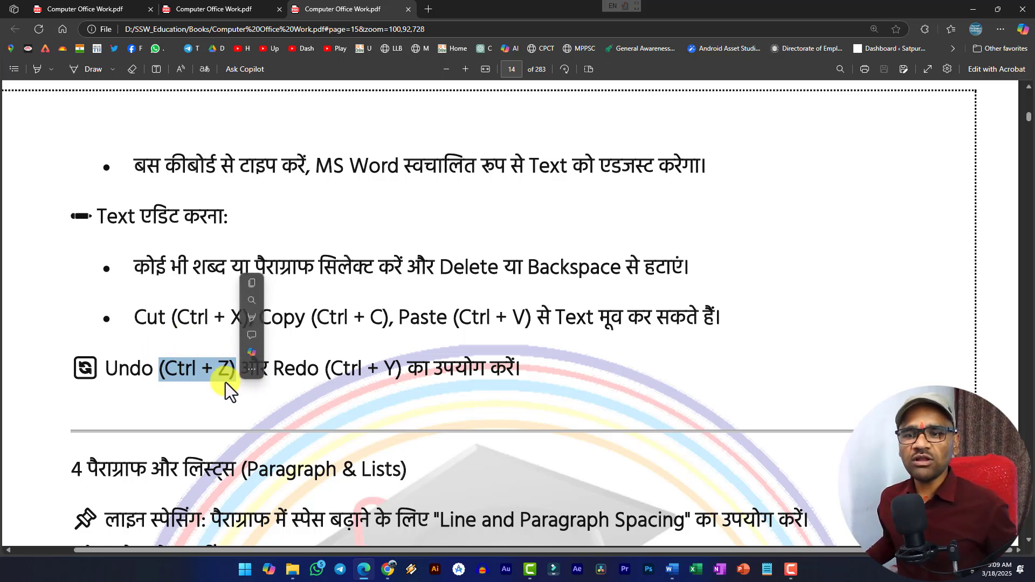
{"action": "left_click", "coordinate": [338, 402]}
{"action": "left_click_drag", "start_coordinate": [289, 371], "coordinate": [399, 371]}
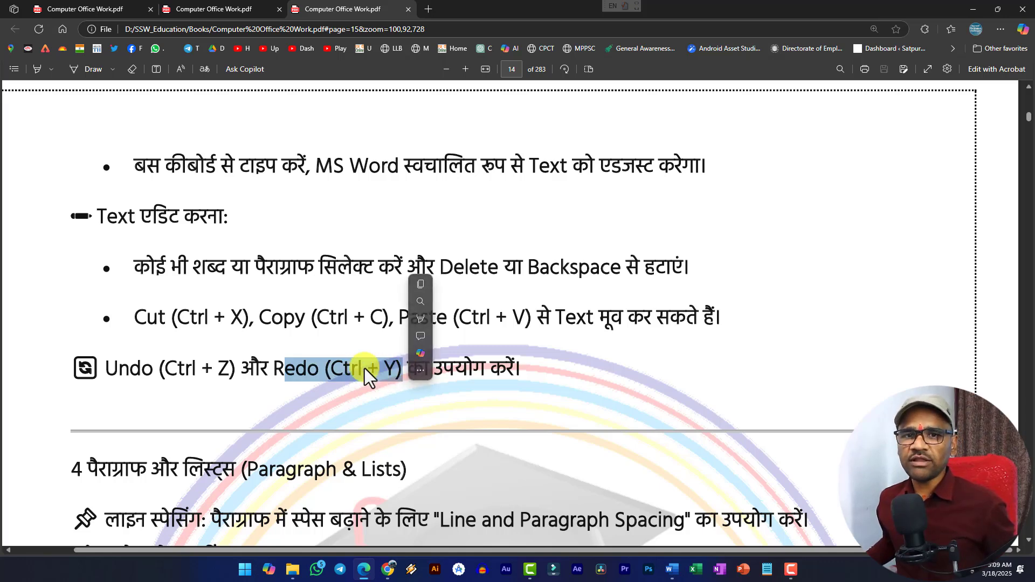
{"action": "key", "text": "alt+Tab"}
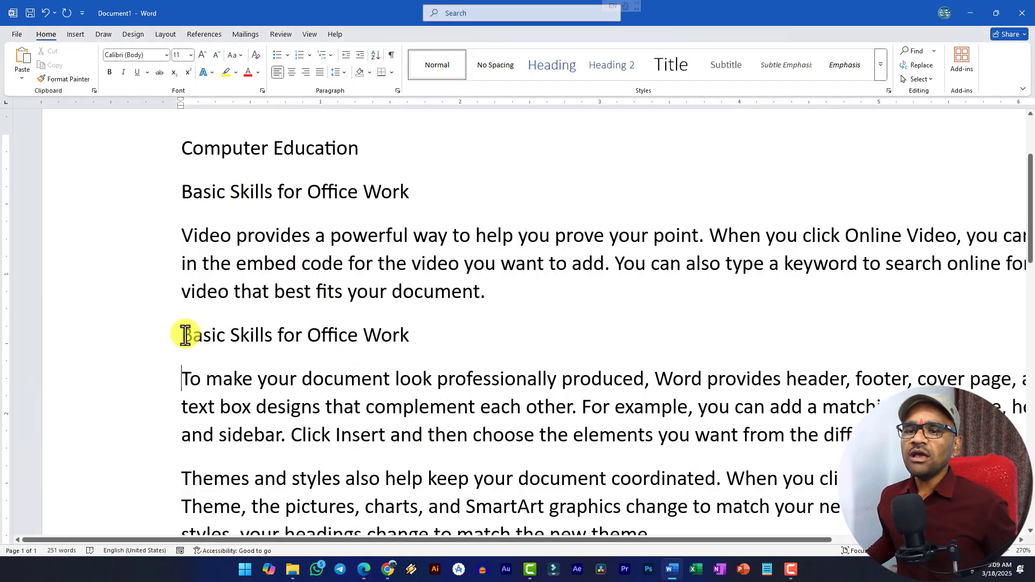
Step: Undo the pasting of the second "Basic Skills for Office Work" line below the first sample paragraph, including its added line break
{"action": "left_click_drag", "start_coordinate": [183, 335], "coordinate": [426, 337]}
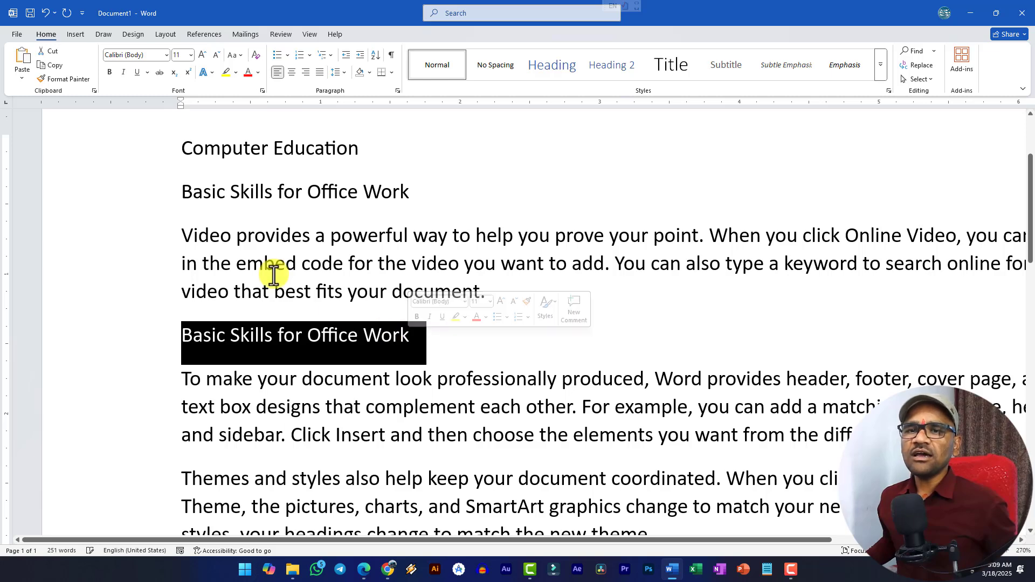
{"action": "left_click", "coordinate": [47, 13]}
{"action": "left_click", "coordinate": [47, 13]}
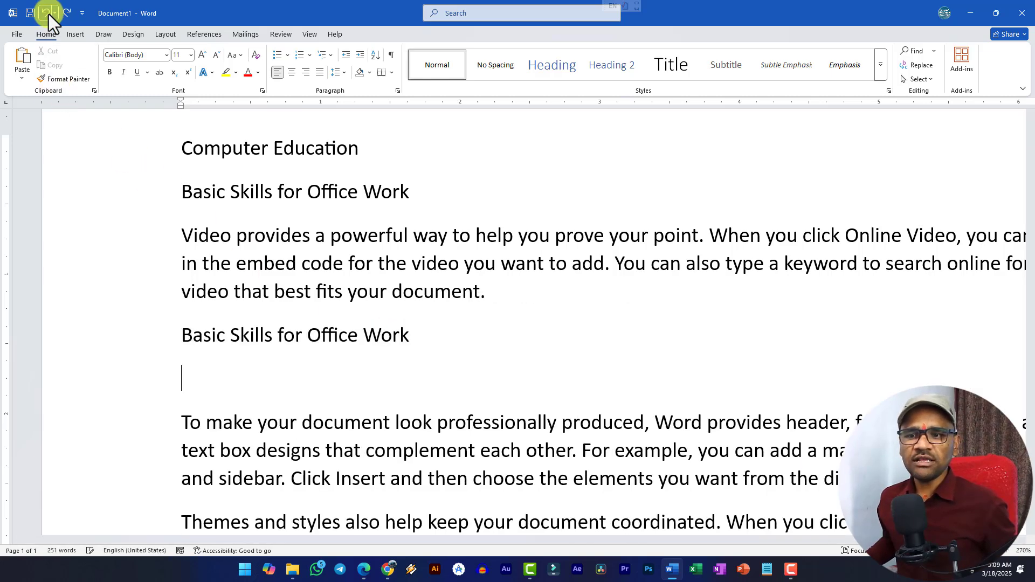
{"action": "left_click", "coordinate": [47, 13]}
{"action": "left_click", "coordinate": [47, 13]}
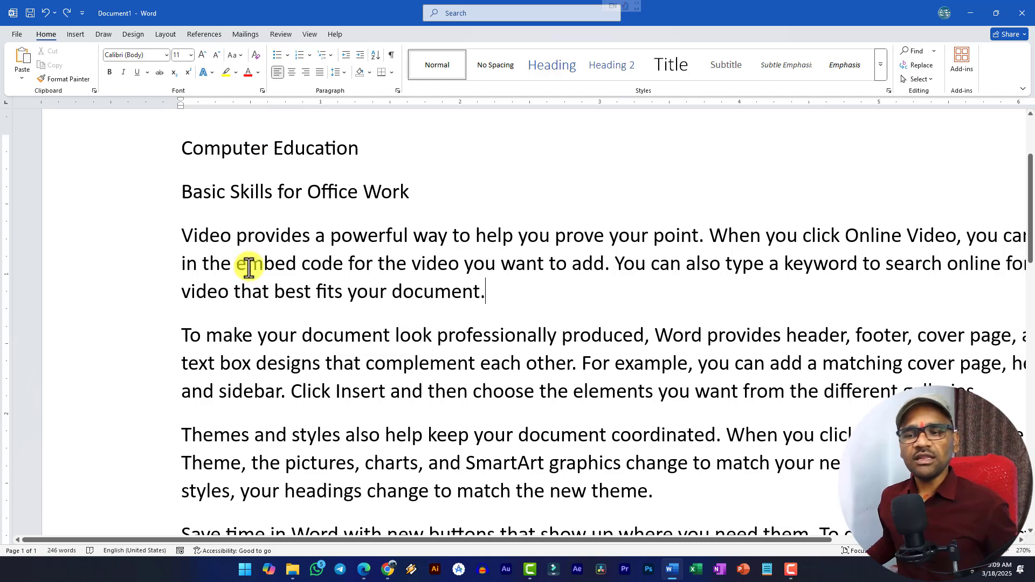
Step: Redo the undone changes to restore the "Basic Skills for Office Work" line below the first sample paragraph
{"action": "left_click", "coordinate": [68, 14]}
{"action": "left_click", "coordinate": [68, 14]}
{"action": "left_click", "coordinate": [68, 14]}
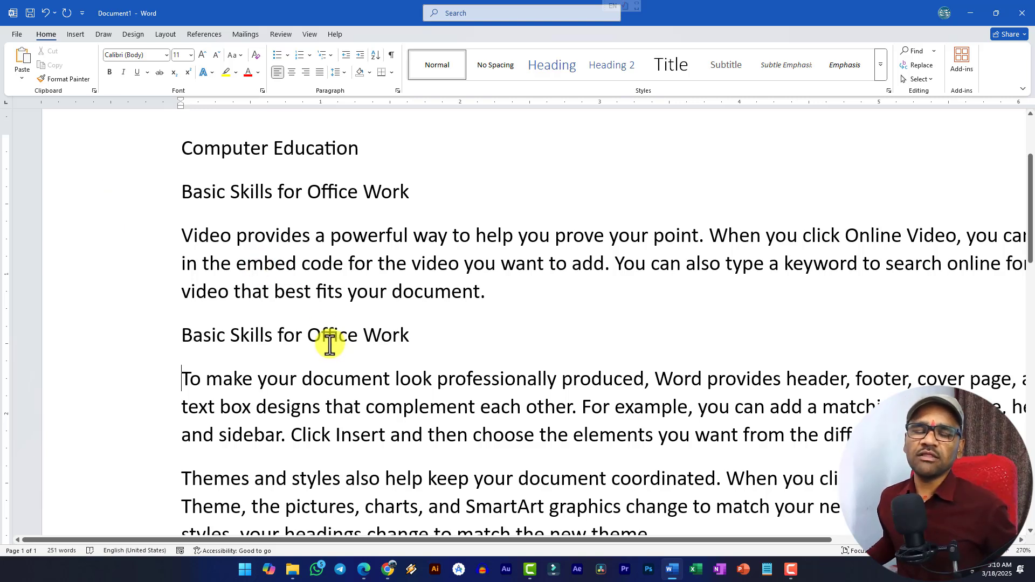
{"action": "left_click", "coordinate": [432, 342]}
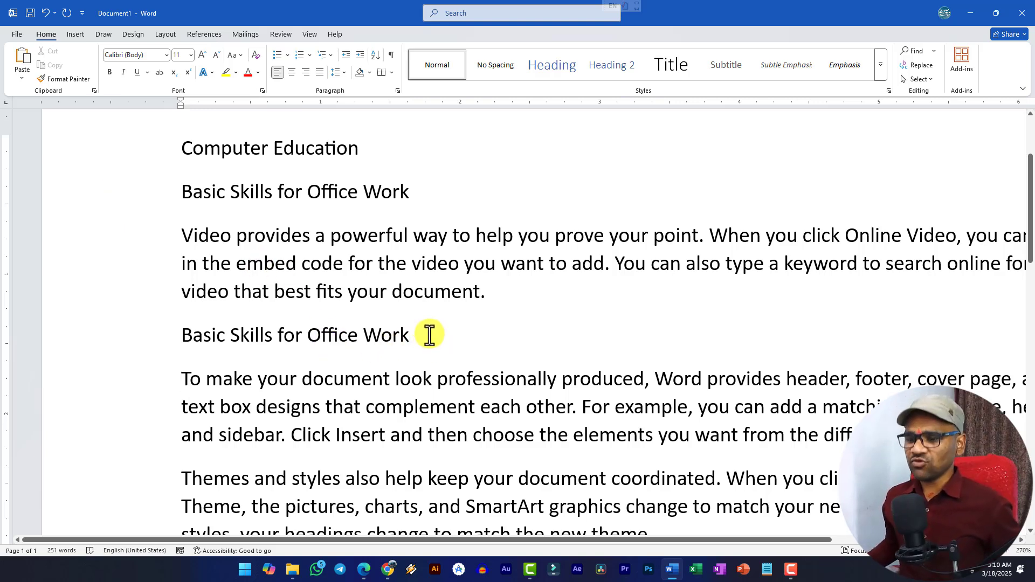
Step: Review the Cut, Copy, Paste, Undo and Redo shortcuts on page 14 of the PDF in Edge, then return to the Word document
{"action": "key", "text": "alt+Tab"}
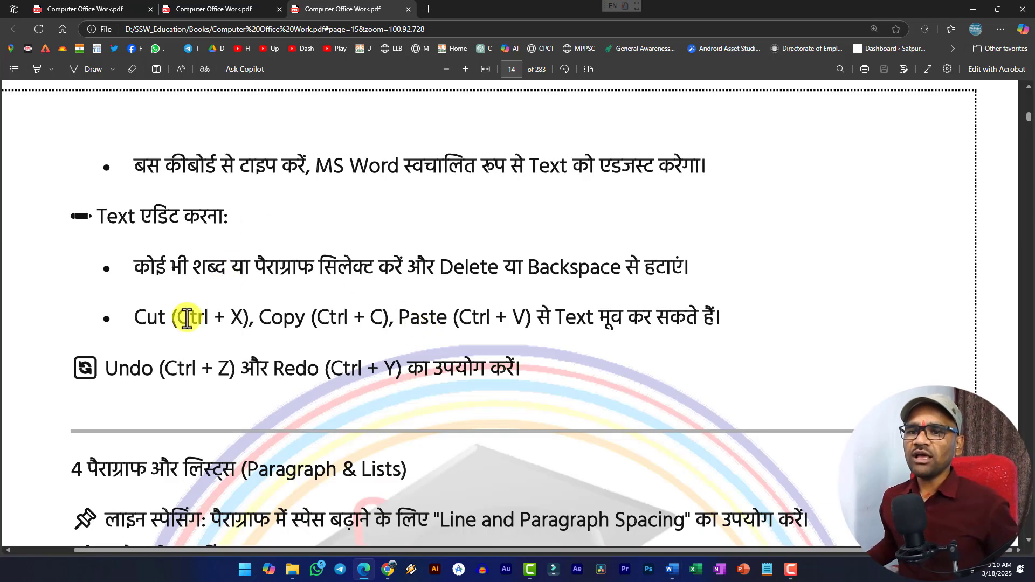
{"action": "left_click_drag", "start_coordinate": [135, 318], "coordinate": [245, 318]}
{"action": "left_click_drag", "start_coordinate": [318, 318], "coordinate": [532, 317]}
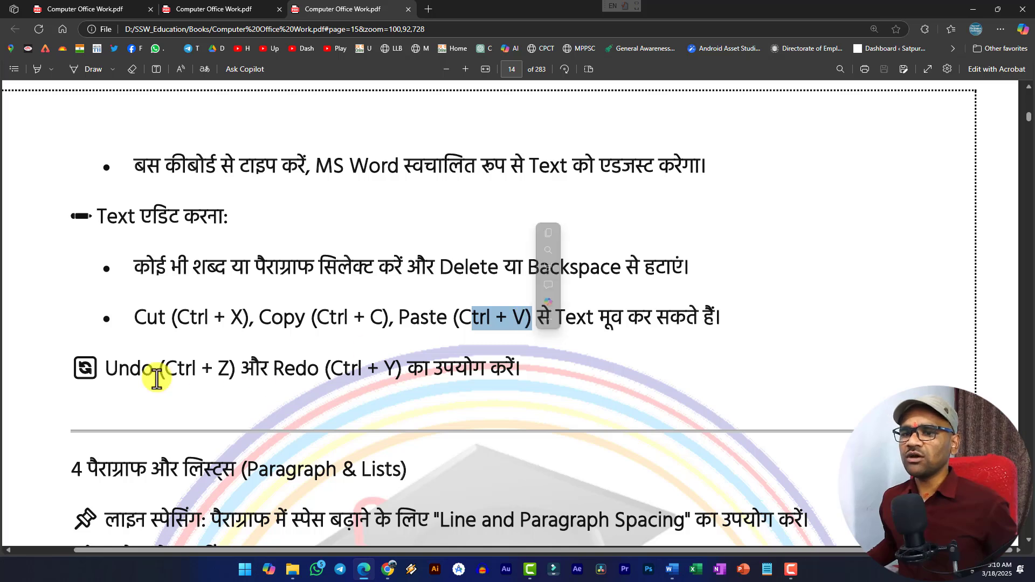
{"action": "left_click_drag", "start_coordinate": [160, 371], "coordinate": [250, 378]}
{"action": "left_click", "coordinate": [341, 374]}
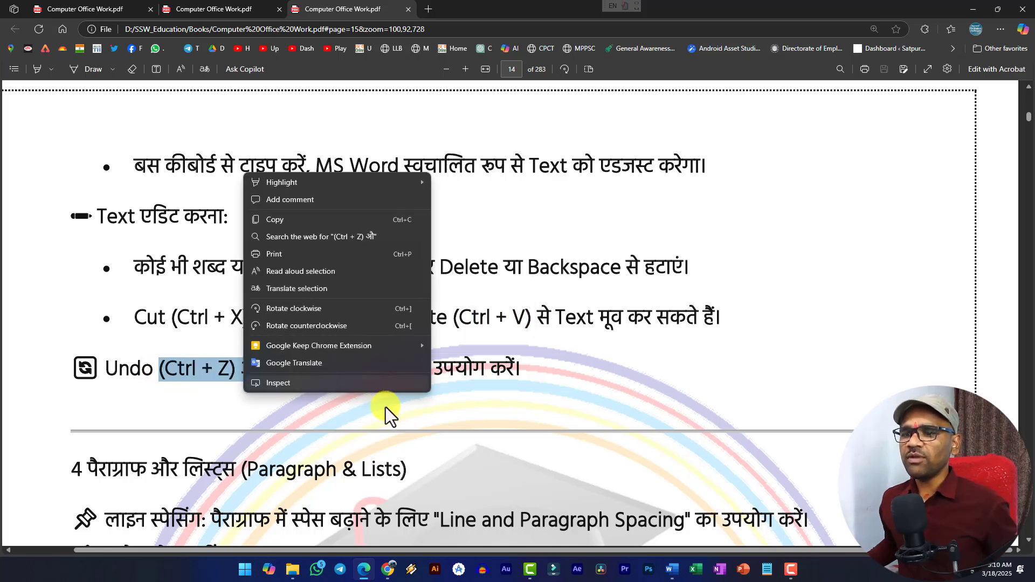
{"action": "left_click", "coordinate": [386, 407]}
{"action": "left_click_drag", "start_coordinate": [327, 372], "coordinate": [397, 376]}
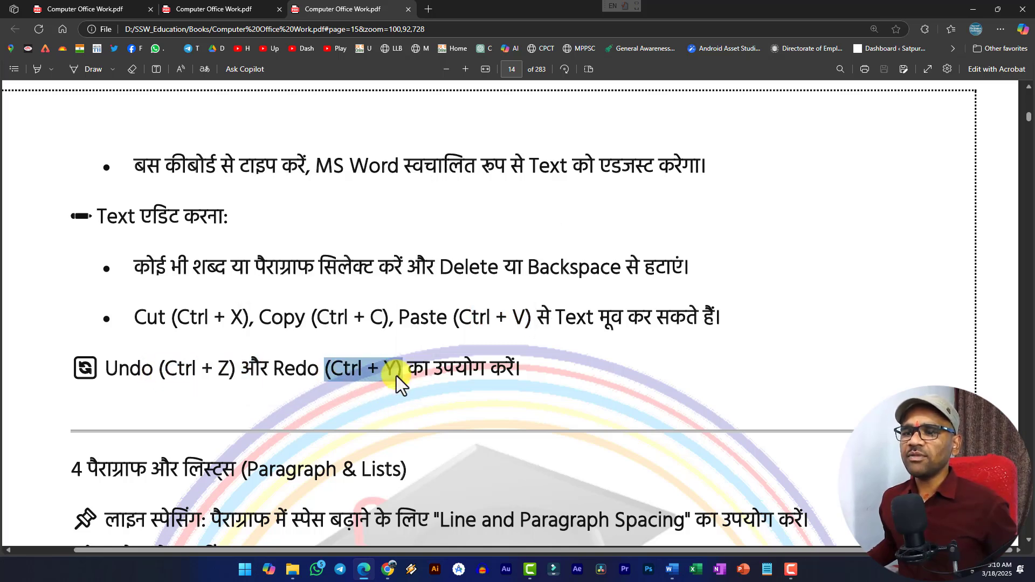
{"action": "left_click", "coordinate": [403, 423]}
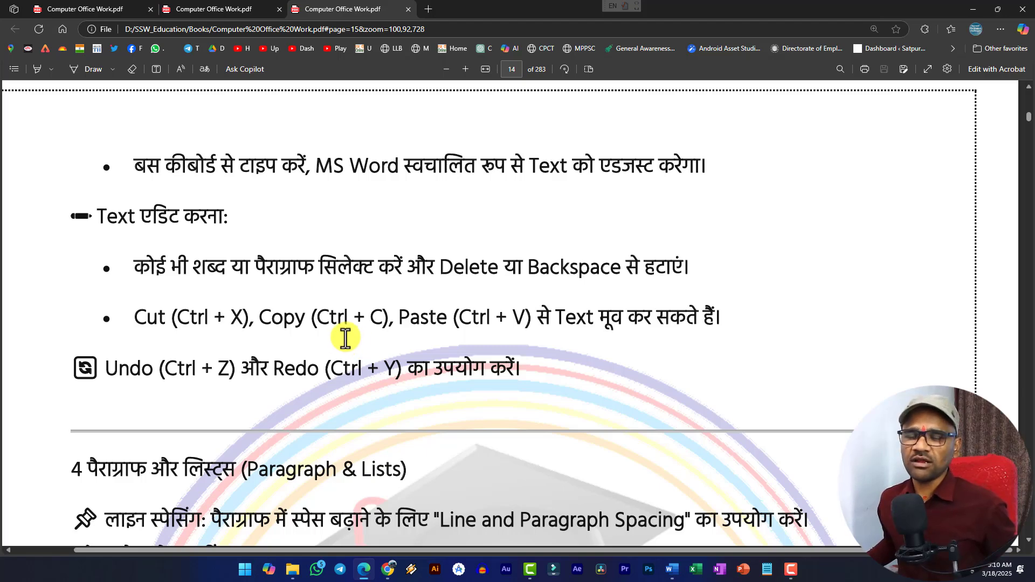
{"action": "key", "text": "alt+Tab"}
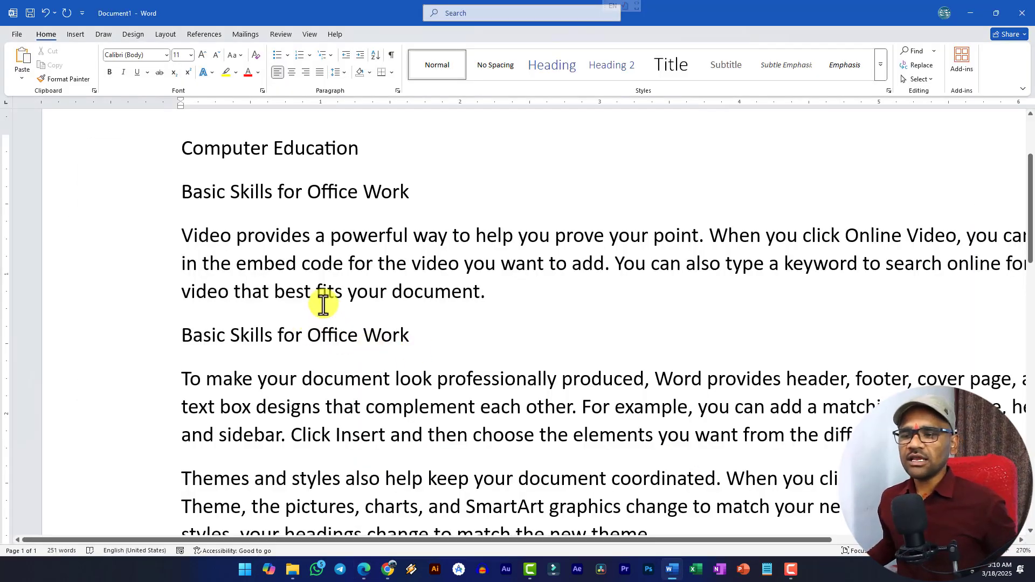
Step: Select the "Computer Education" line, then the text from there into the paragraph starting "To make your document", clearing each selection
{"action": "scroll", "coordinate": [324, 305], "scroll_direction": "down", "scroll_amount": 1}
{"action": "left_click", "coordinate": [363, 349]}
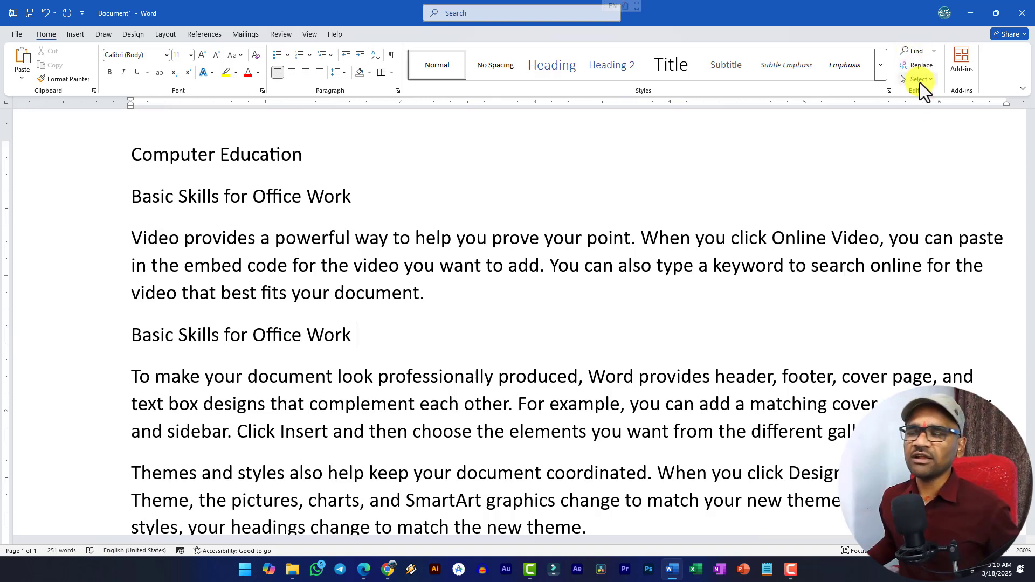
{"action": "left_click_drag", "start_coordinate": [136, 156], "coordinate": [316, 176]}
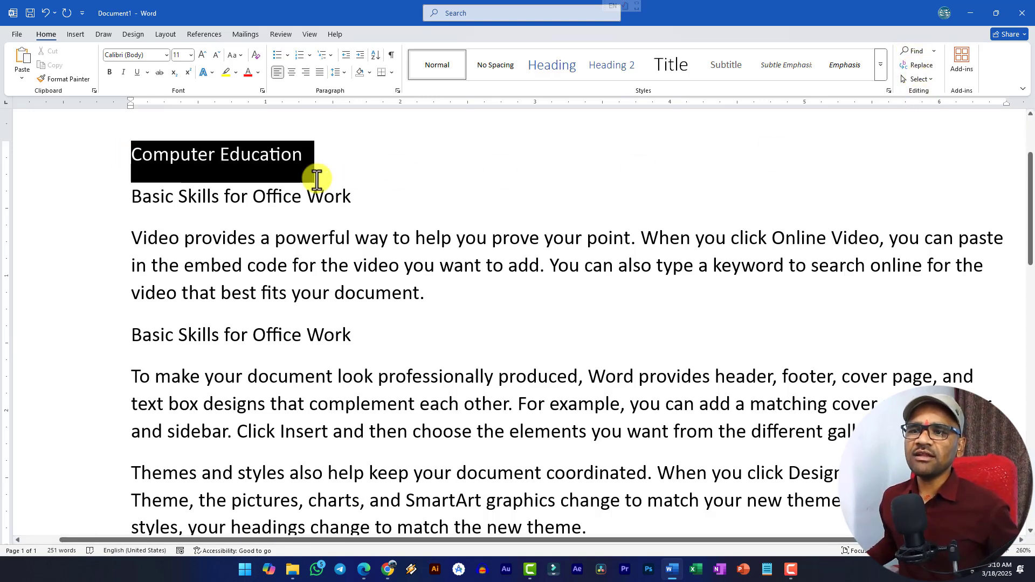
{"action": "left_click", "coordinate": [336, 216]}
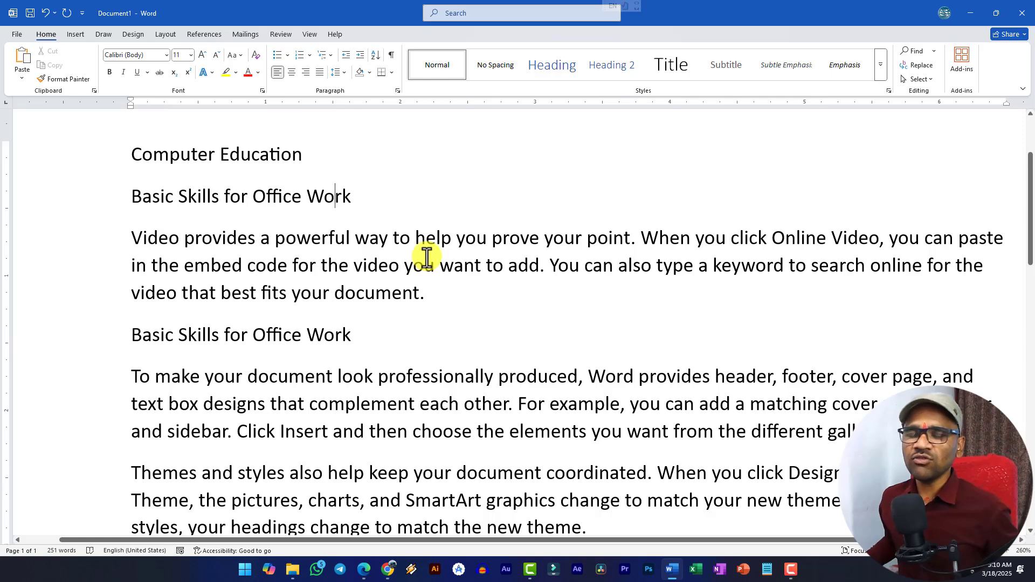
{"action": "left_click_drag", "start_coordinate": [140, 158], "coordinate": [439, 376]}
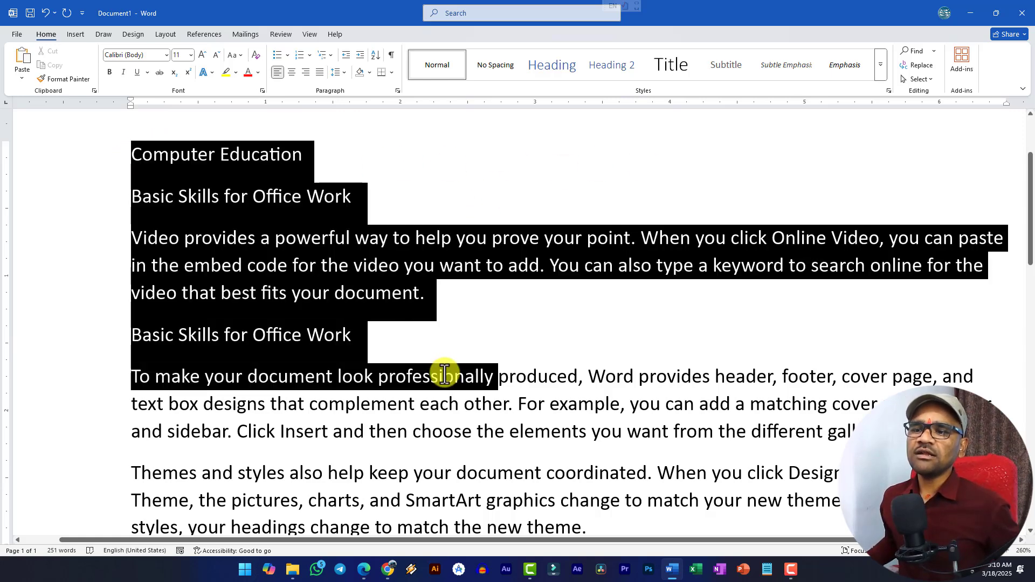
{"action": "left_click", "coordinate": [427, 340]}
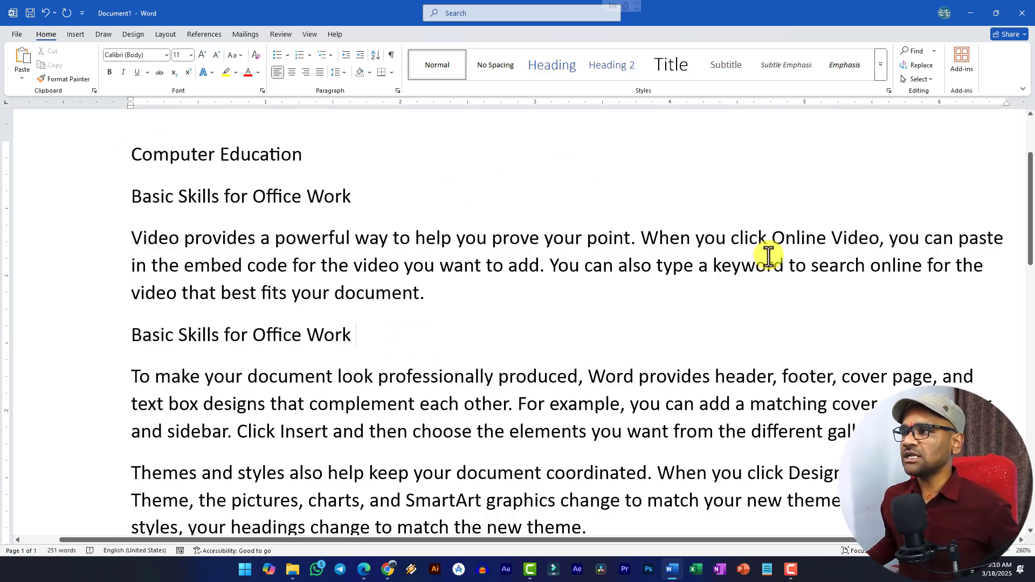
Step: Search the document for "video" with Find and go through each matching result in turn
{"action": "left_click", "coordinate": [916, 51]}
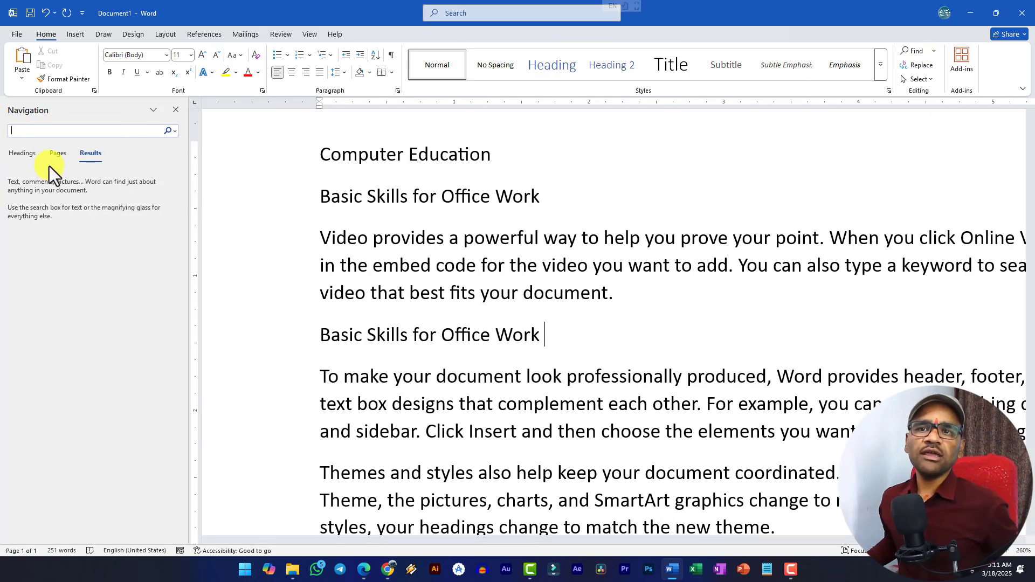
{"action": "type", "text": "video"}
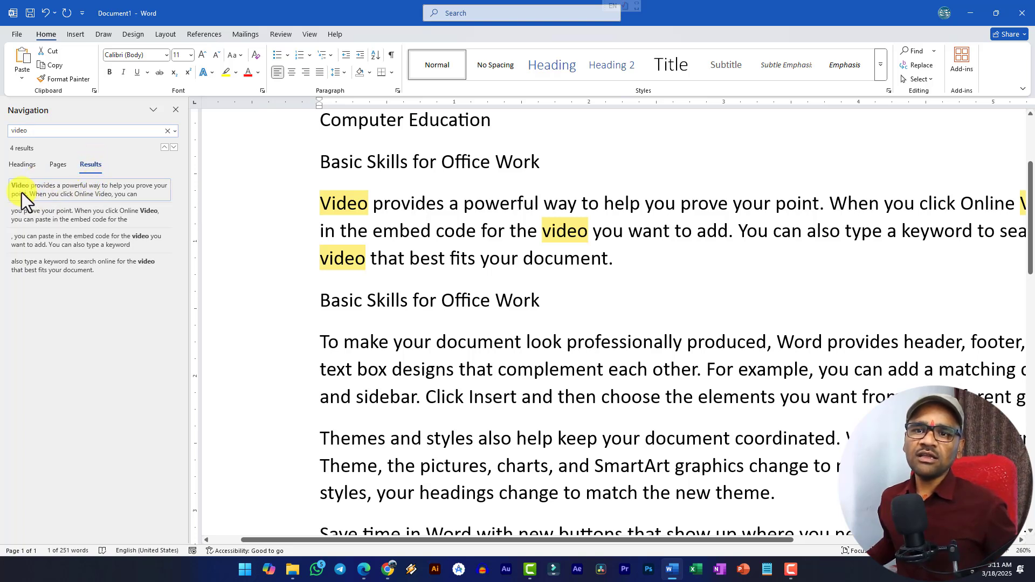
{"action": "left_click", "coordinate": [61, 189]}
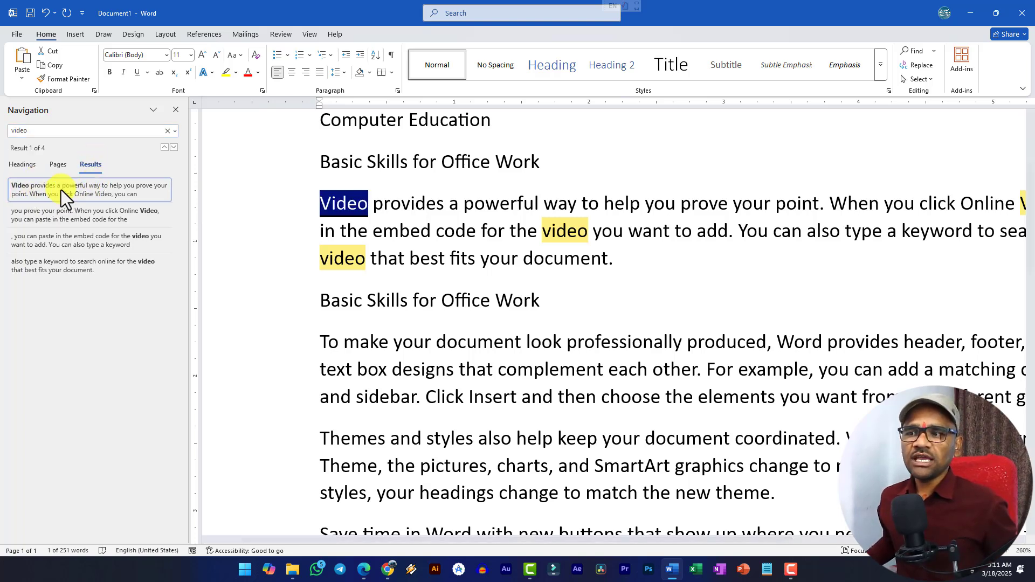
{"action": "left_click", "coordinate": [76, 216]}
{"action": "left_click", "coordinate": [79, 242]}
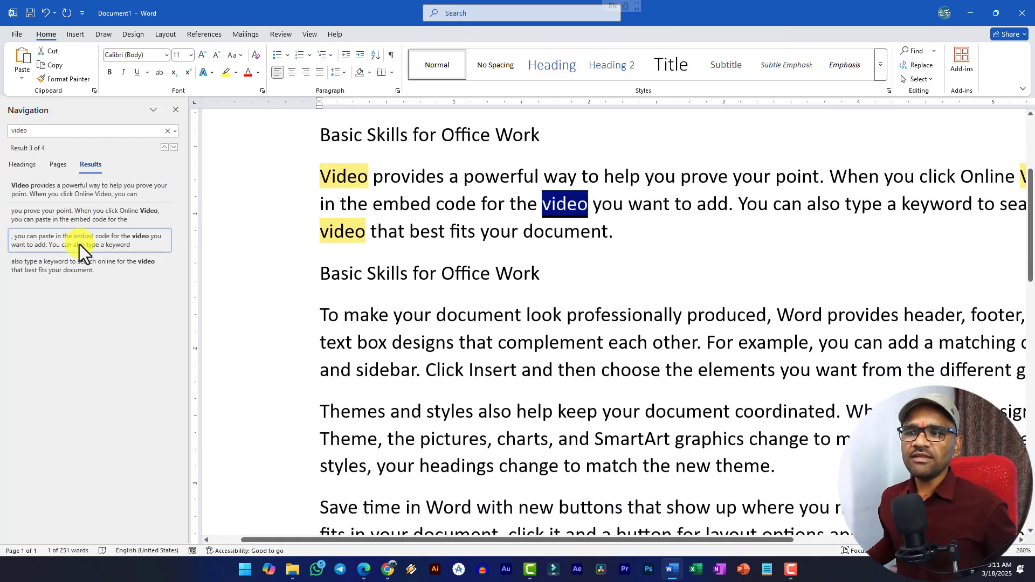
{"action": "left_click", "coordinate": [79, 264]}
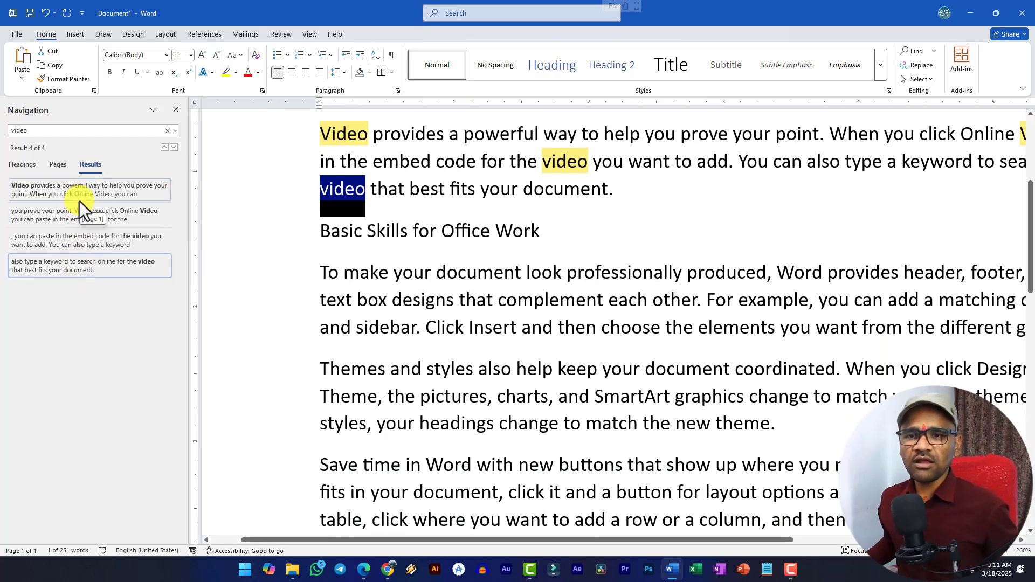
Step: Look at the Pages and Headings views of the search navigation, return to Results, then close it and clear the text selection
{"action": "left_click", "coordinate": [56, 165]}
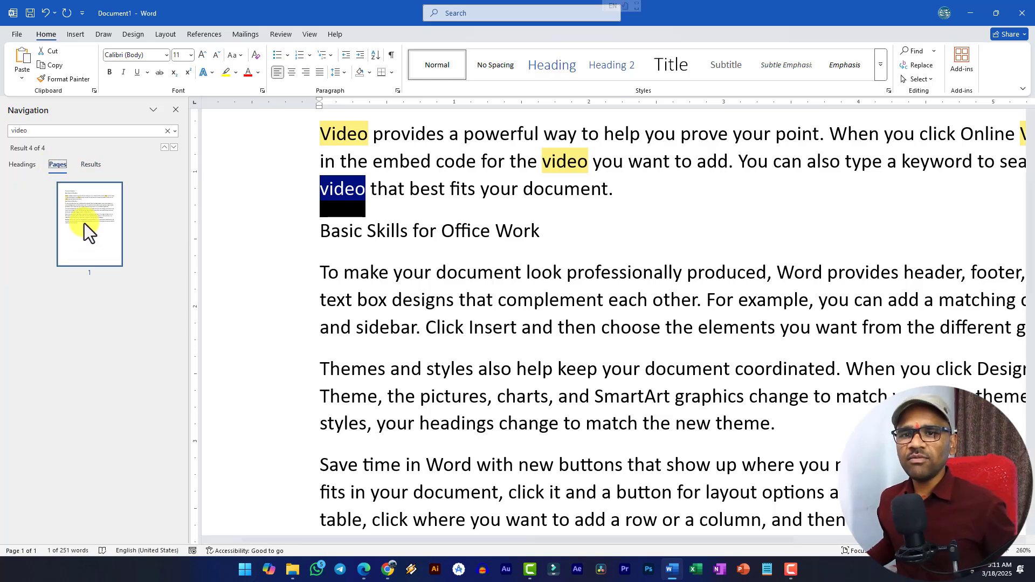
{"action": "left_click", "coordinate": [21, 165]}
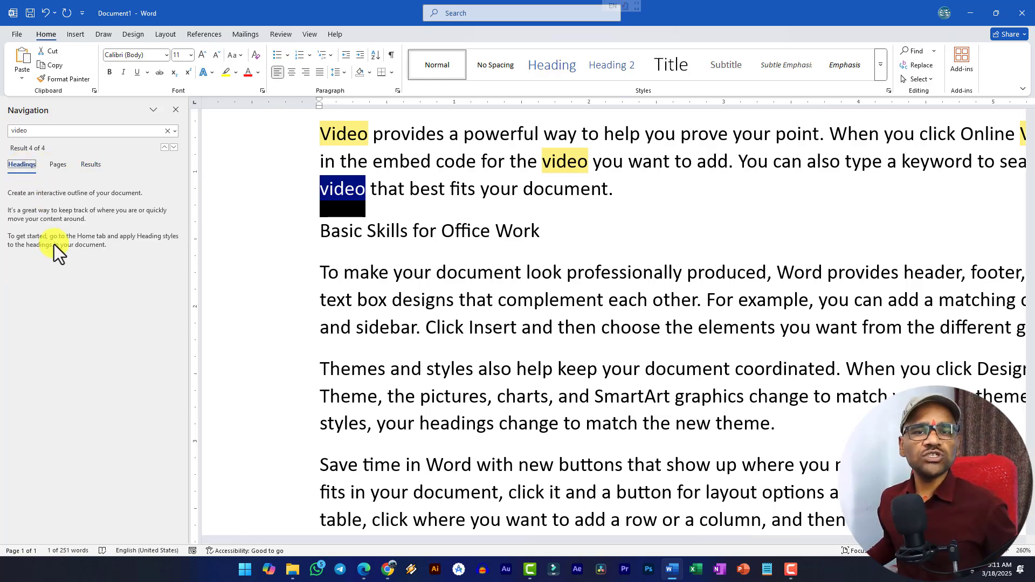
{"action": "left_click", "coordinate": [60, 164]}
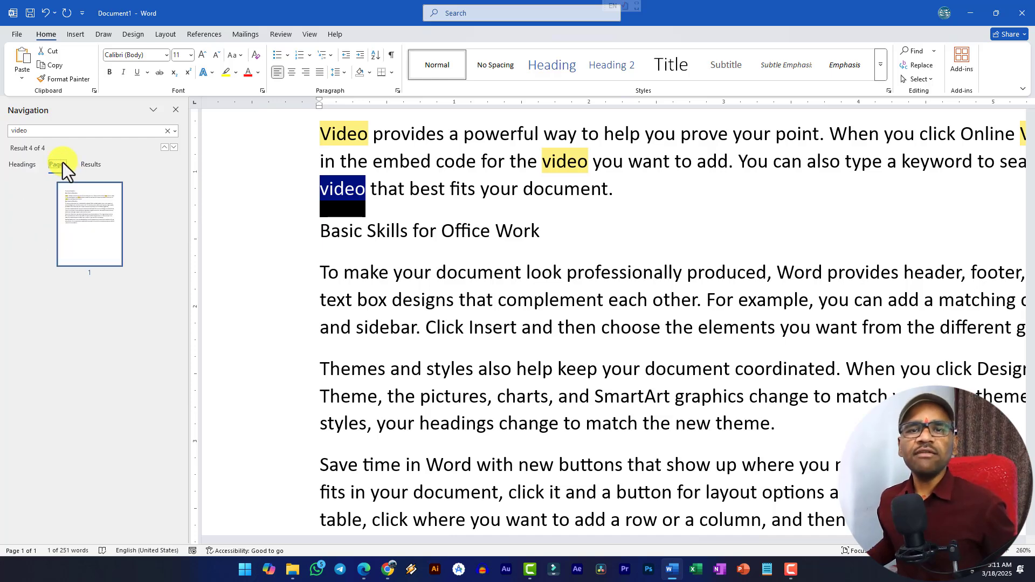
{"action": "left_click", "coordinate": [86, 165]}
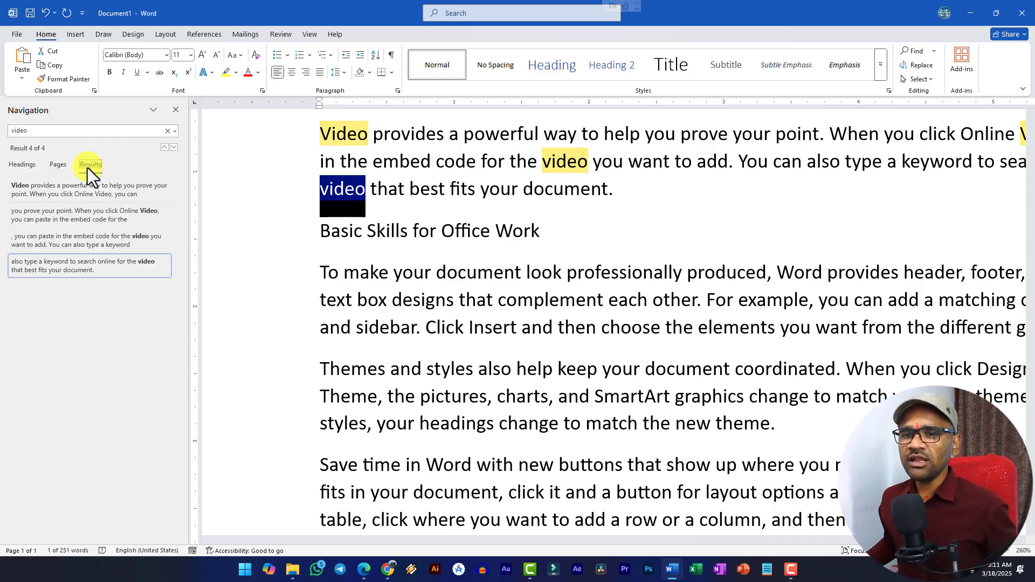
{"action": "left_click", "coordinate": [177, 110]}
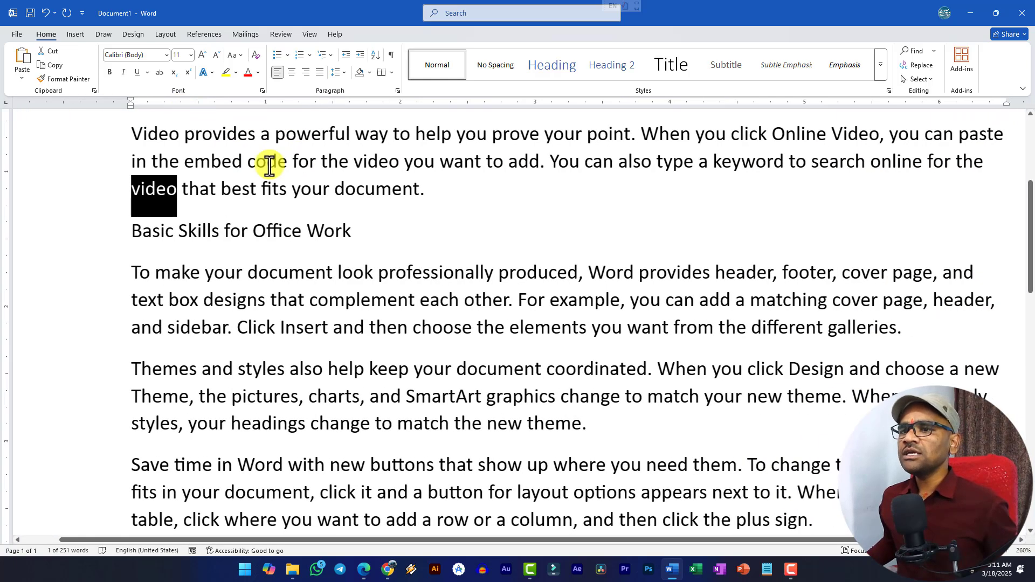
{"action": "left_click", "coordinate": [366, 214]}
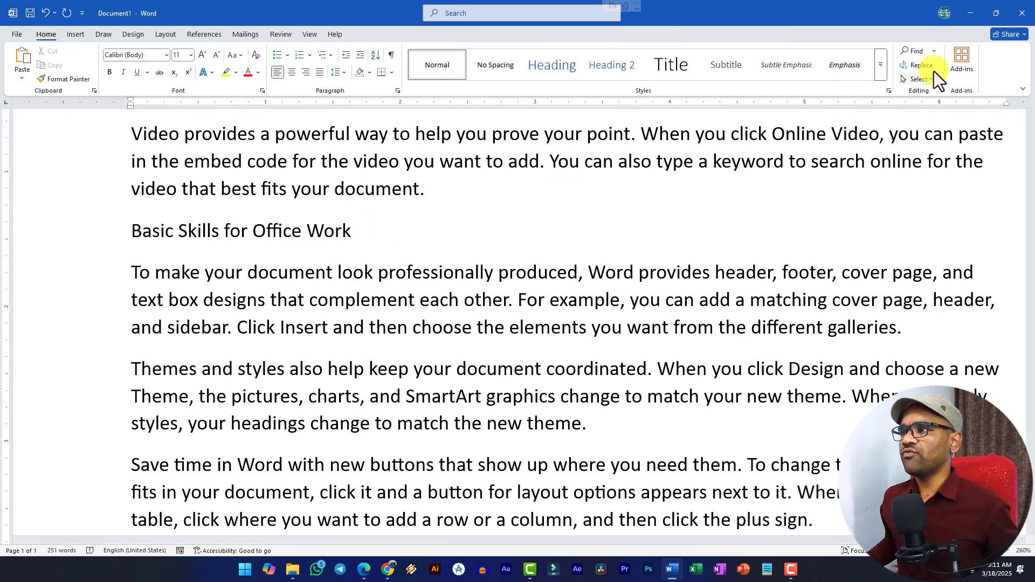
Step: Open Advanced Find and compare the Find, Replace and Go To functions of the Find and Replace dialog
{"action": "left_click", "coordinate": [934, 52]}
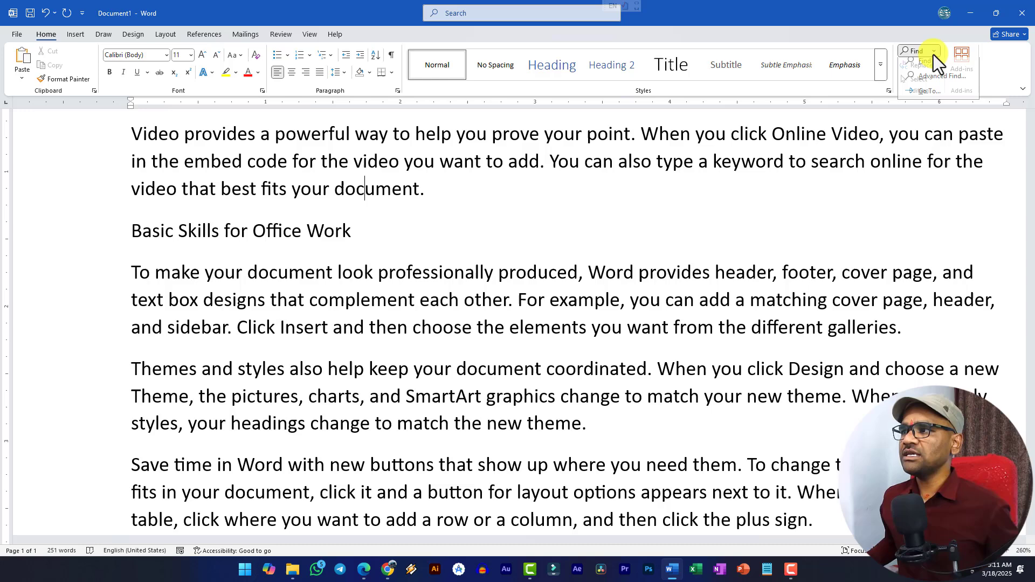
{"action": "left_click", "coordinate": [922, 85]}
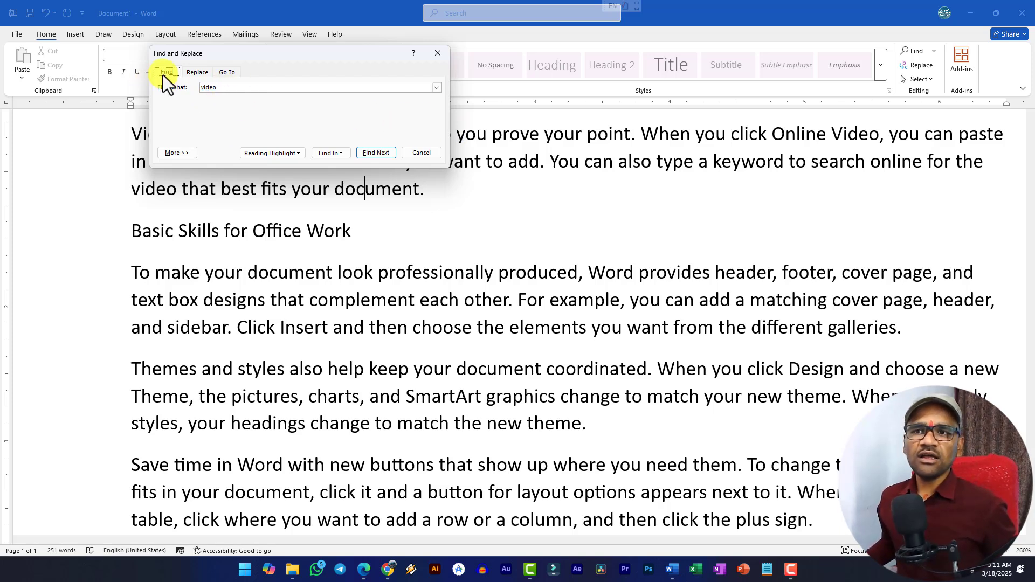
{"action": "left_click", "coordinate": [192, 73]}
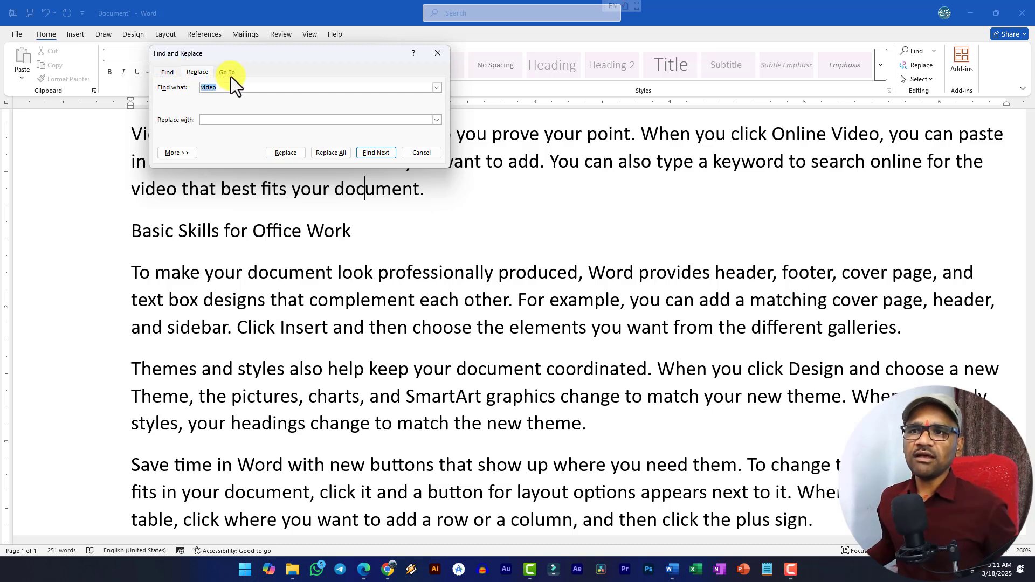
{"action": "left_click", "coordinate": [229, 75]}
{"action": "left_click", "coordinate": [191, 74]}
{"action": "left_click", "coordinate": [227, 75]}
{"action": "left_click", "coordinate": [172, 73]}
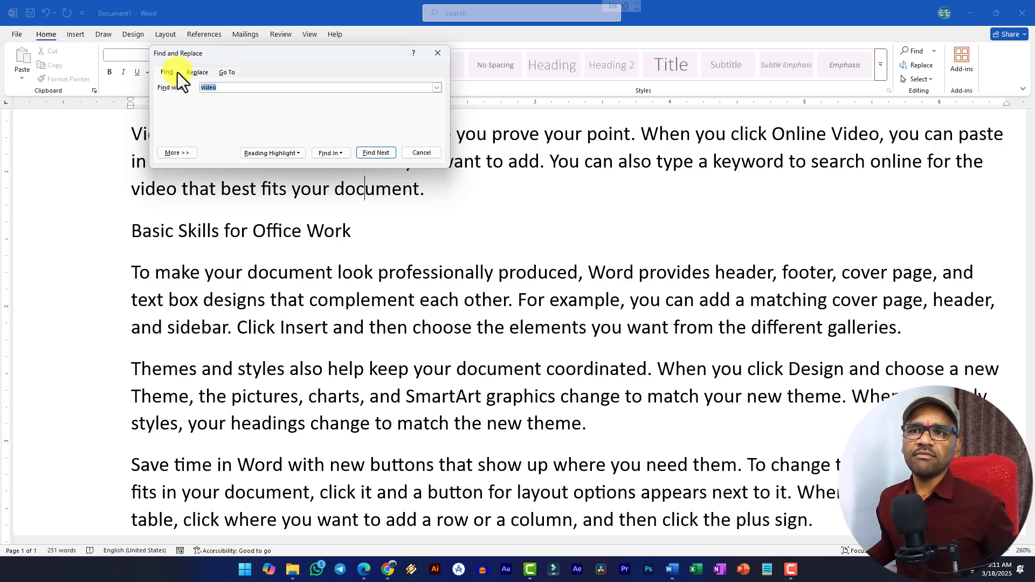
{"action": "left_click", "coordinate": [198, 73]}
{"action": "left_click", "coordinate": [224, 73]}
{"action": "left_click", "coordinate": [166, 70]}
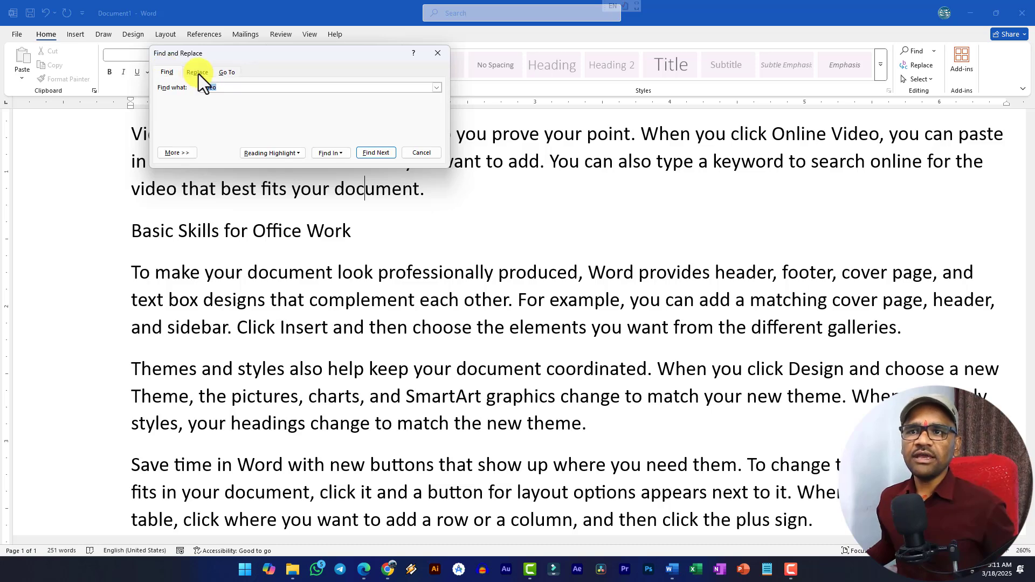
{"action": "left_click", "coordinate": [199, 73]}
{"action": "left_click", "coordinate": [222, 70]}
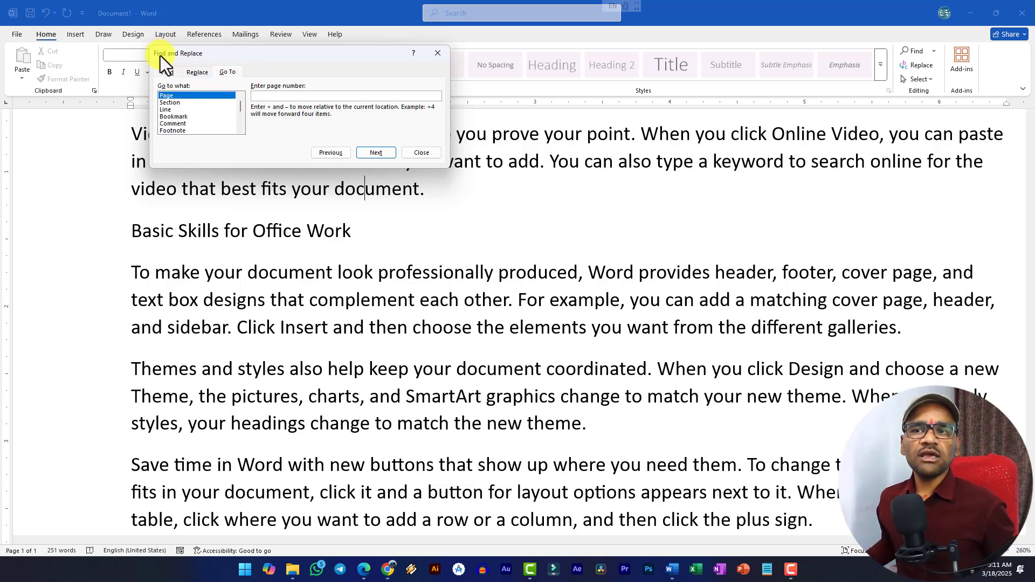
Step: Move the Find and Replace dialog down over the document text and revisit its Find, Replace and Go To functions
{"action": "left_click_drag", "start_coordinate": [197, 56], "coordinate": [293, 166]}
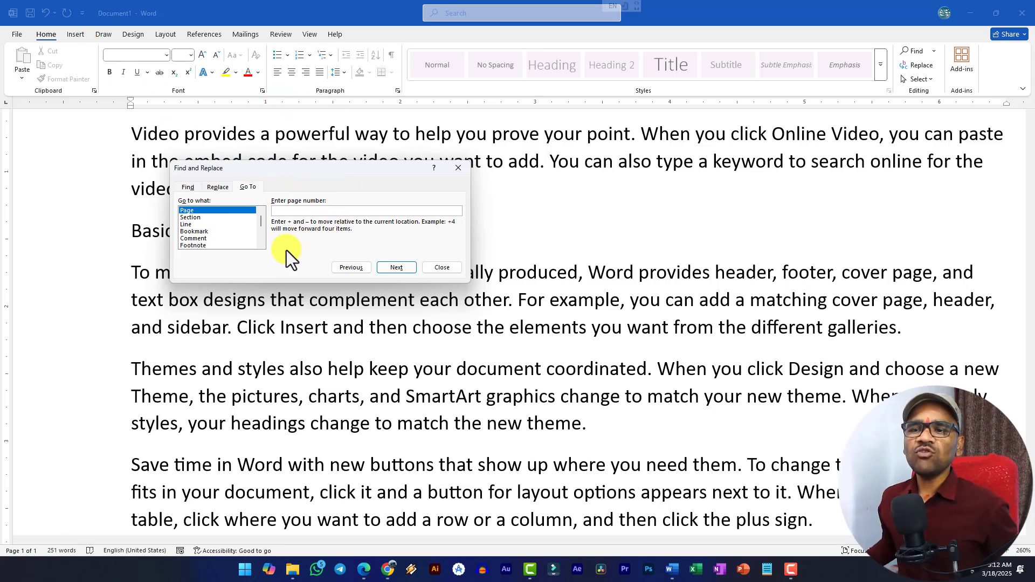
{"action": "left_click_drag", "start_coordinate": [312, 172], "coordinate": [309, 176]}
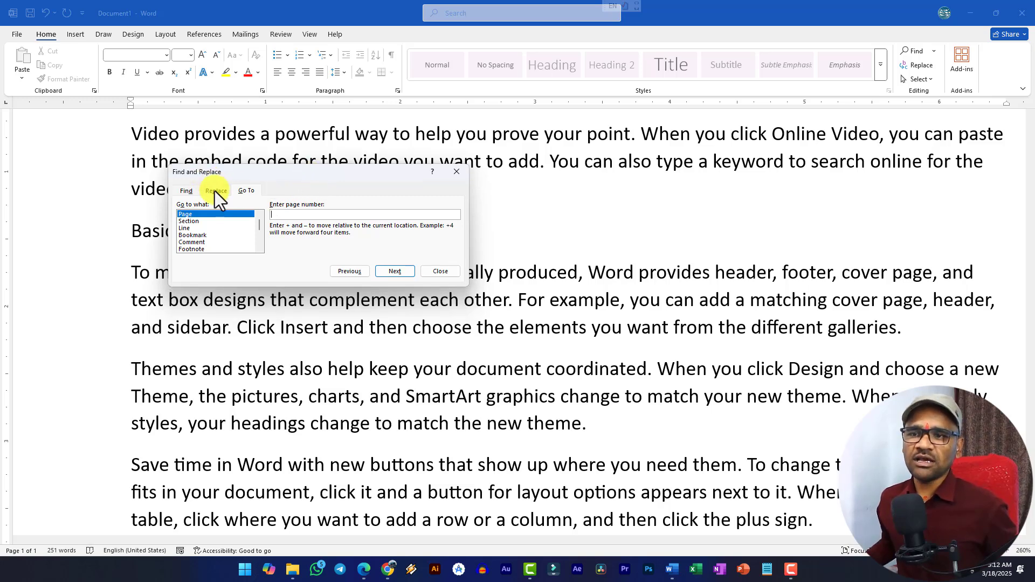
{"action": "left_click", "coordinate": [188, 191]}
{"action": "mouse_move", "coordinate": [251, 175]}
{"action": "left_mouse_down"}
{"action": "mouse_move", "coordinate": [235, 131]}
{"action": "mouse_move", "coordinate": [250, 170]}
{"action": "left_mouse_up"}
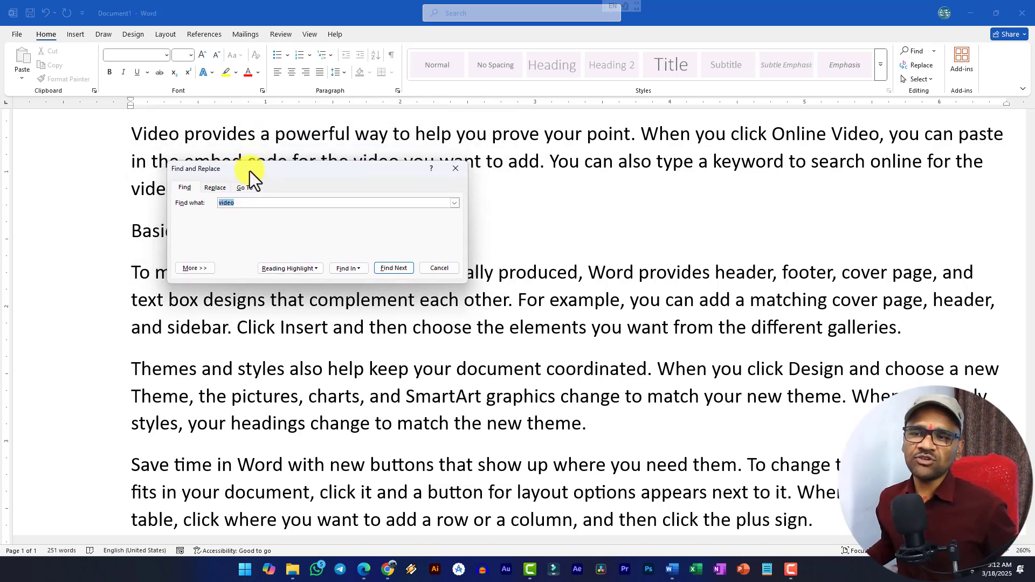
{"action": "left_click", "coordinate": [215, 188]}
{"action": "left_click", "coordinate": [187, 188]}
{"action": "left_click", "coordinate": [215, 188]}
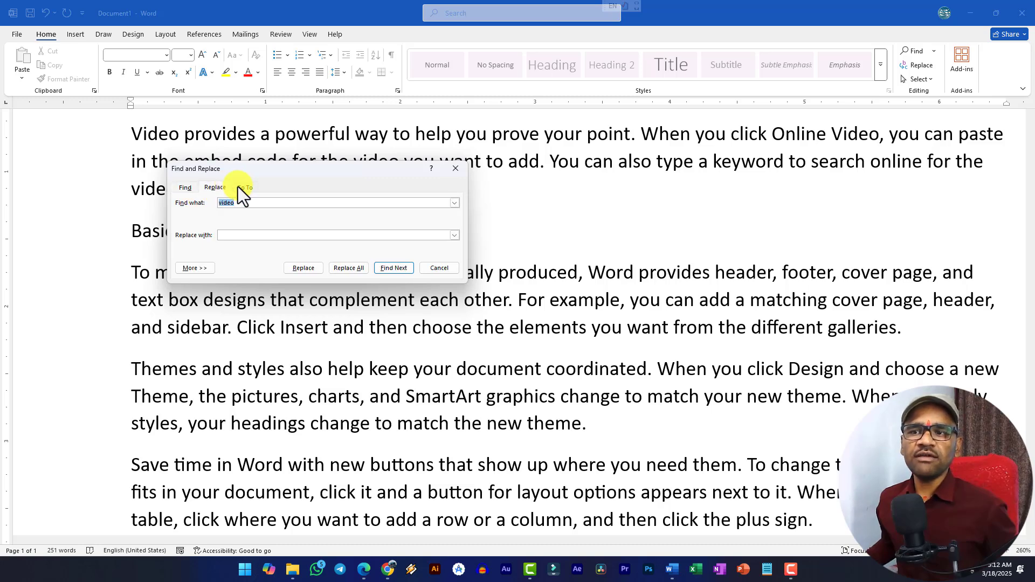
{"action": "left_click", "coordinate": [244, 187]}
Step: Step through the occurrences of "video" with Find Next, then move the dialog below the first paragraph
{"action": "left_click", "coordinate": [188, 186]}
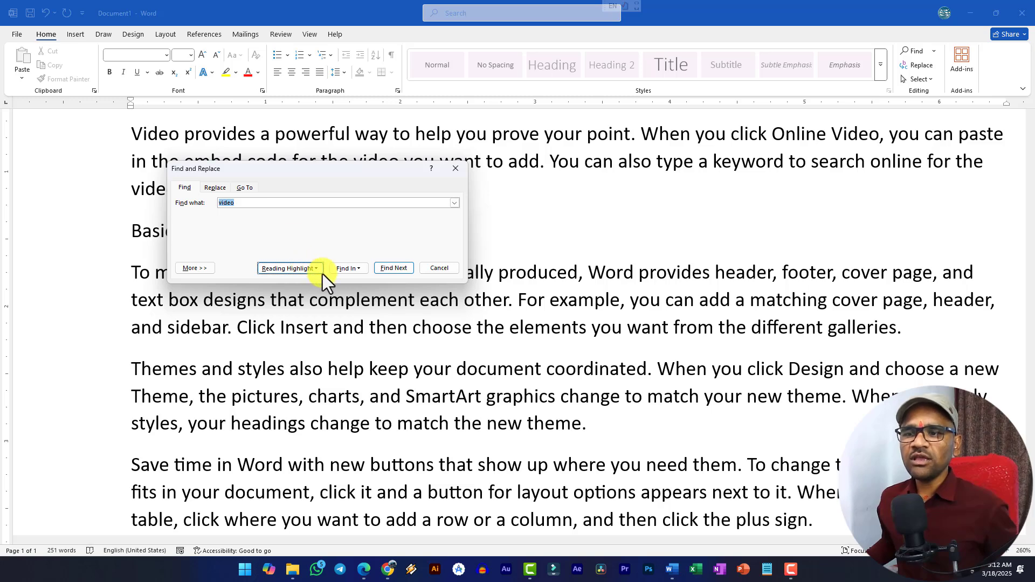
{"action": "left_click", "coordinate": [391, 268]}
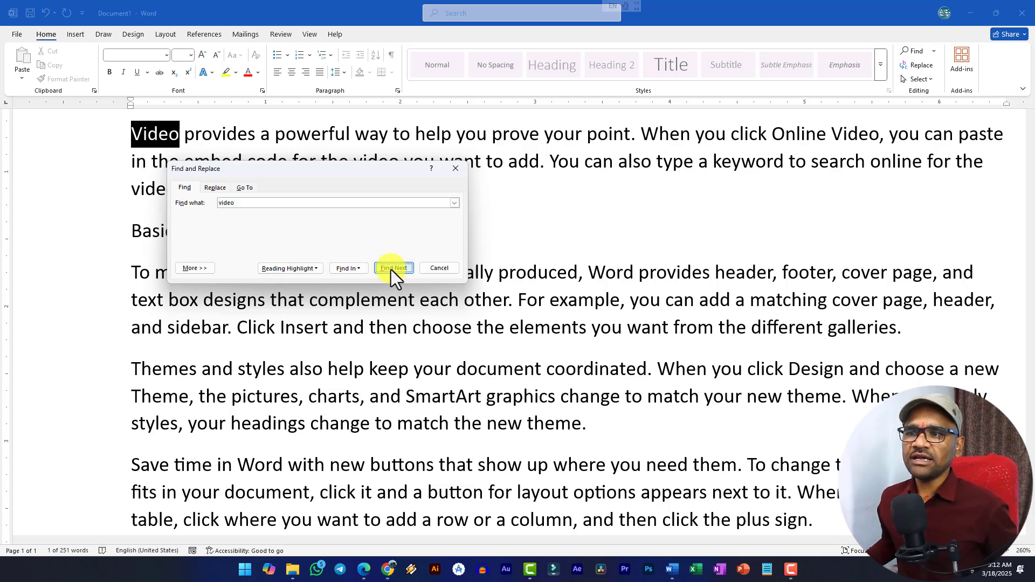
{"action": "left_click", "coordinate": [390, 270]}
{"action": "left_click", "coordinate": [391, 270]}
{"action": "left_click", "coordinate": [389, 125]}
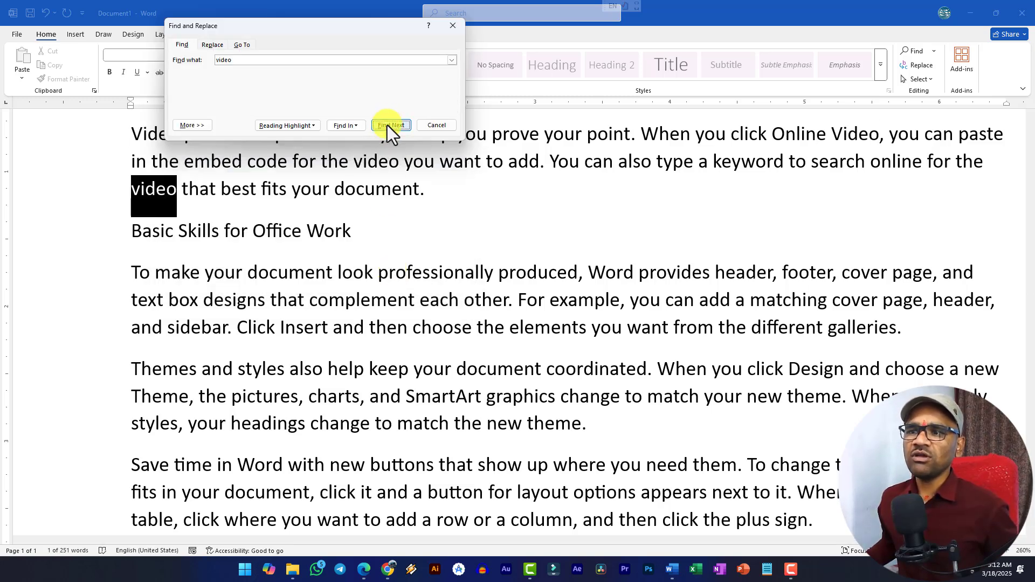
{"action": "left_click_drag", "start_coordinate": [283, 31], "coordinate": [269, 236]}
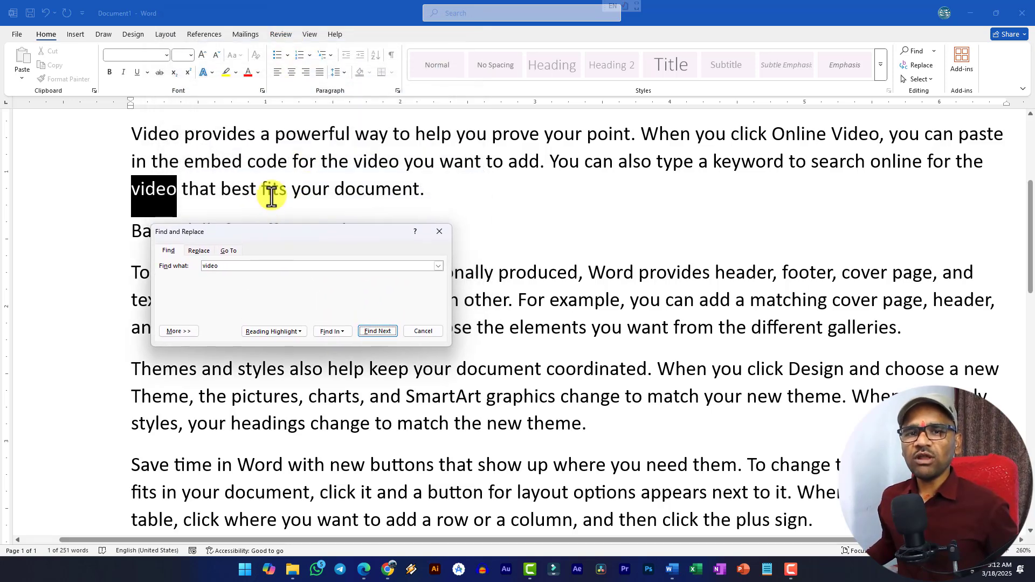
Step: Expand the advanced search options and change the search term to "Video" with a capital V
{"action": "left_click", "coordinate": [179, 332]}
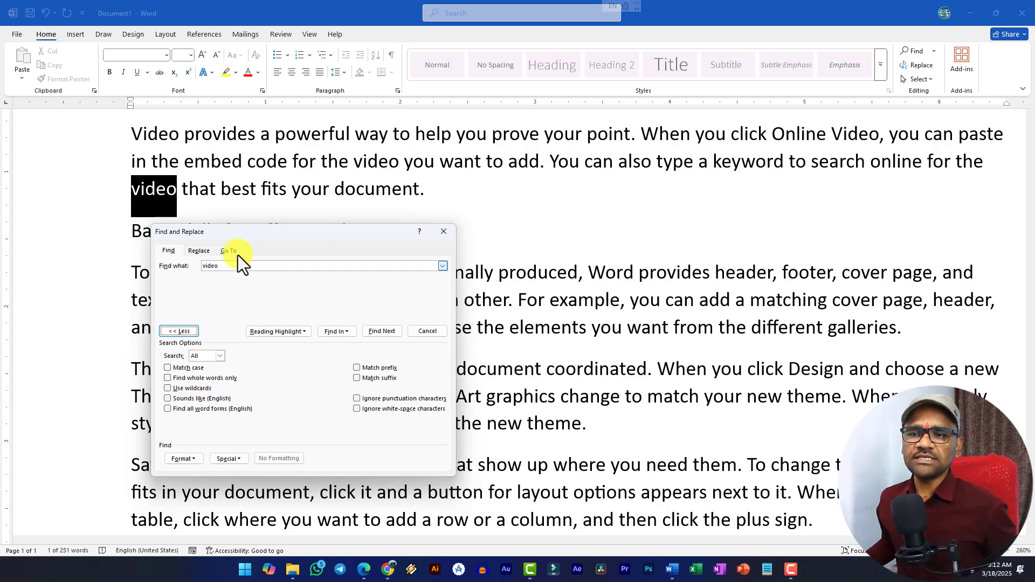
{"action": "left_click_drag", "start_coordinate": [232, 266], "coordinate": [196, 268]}
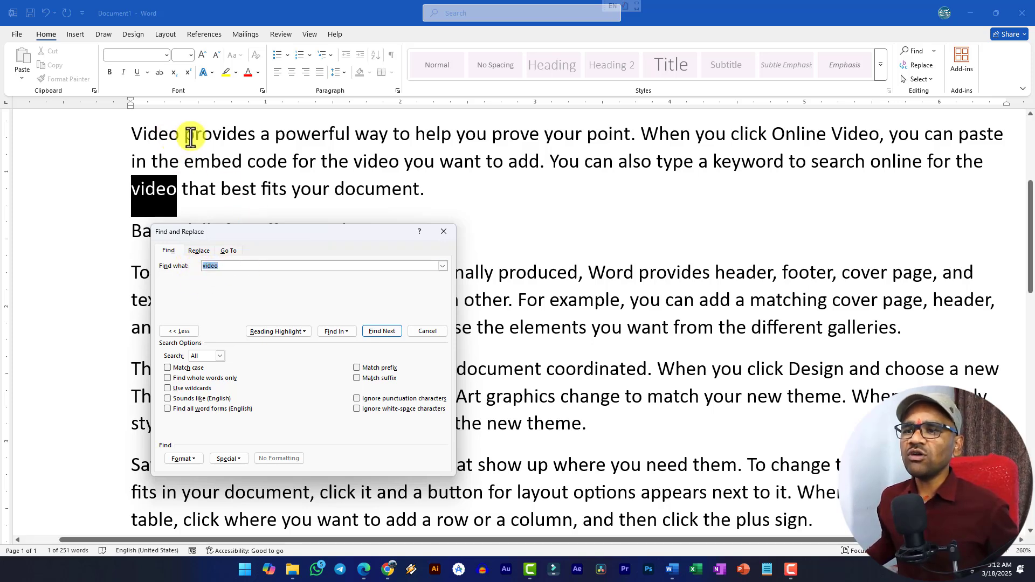
{"action": "left_click", "coordinate": [219, 268]}
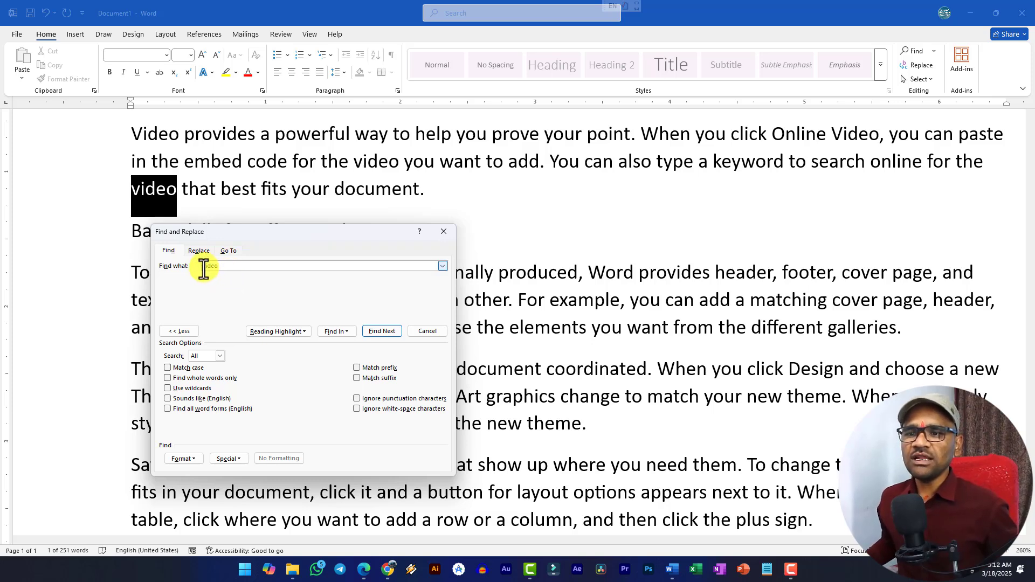
{"action": "left_click_drag", "start_coordinate": [202, 268], "coordinate": [206, 269]}
{"action": "type", "text": "V"}
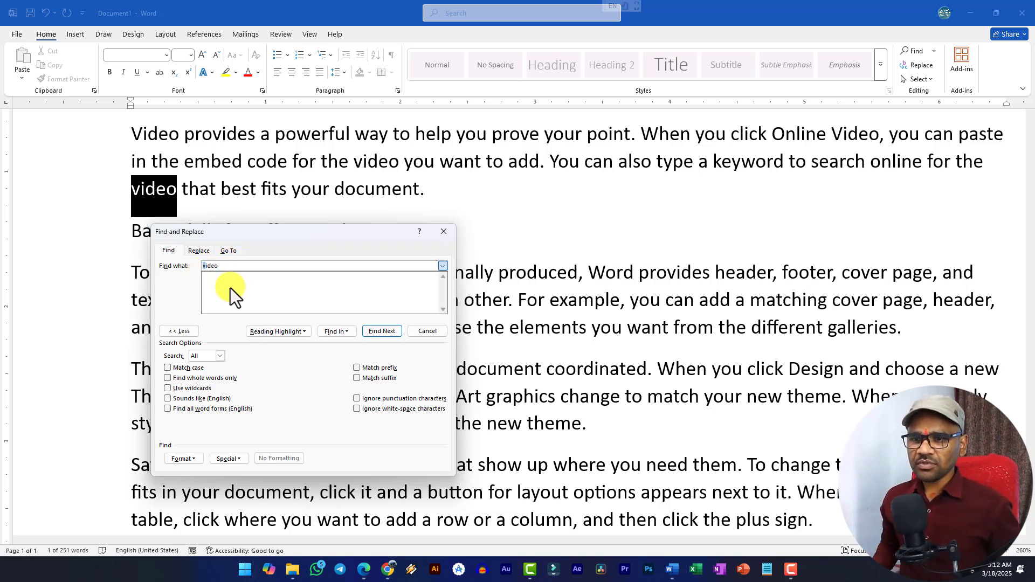
{"action": "left_click", "coordinate": [294, 241]}
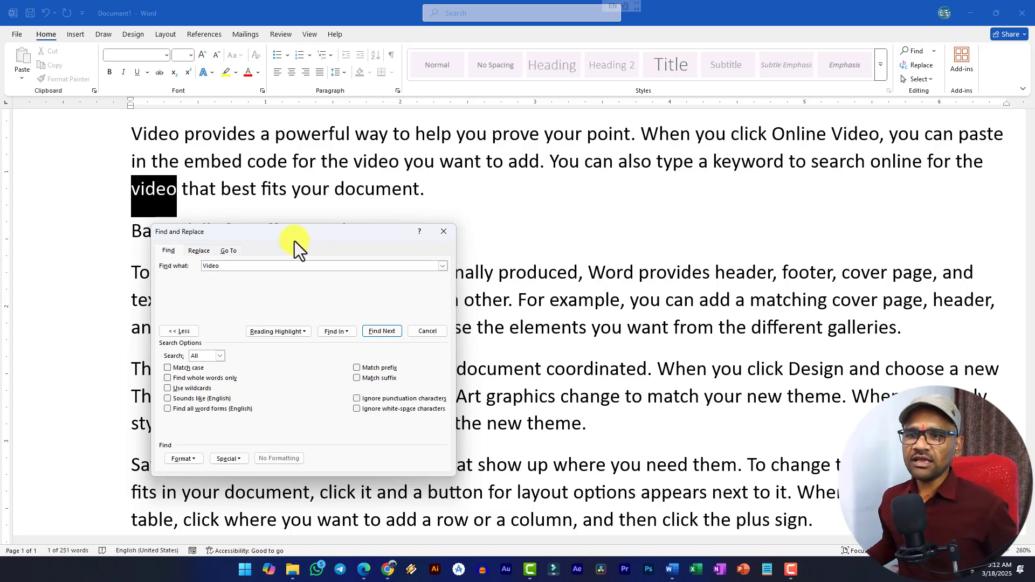
Step: Search for "Video" without case matching, restarting after the end of the document and stepping through the occurrences
{"action": "left_click", "coordinate": [382, 332]}
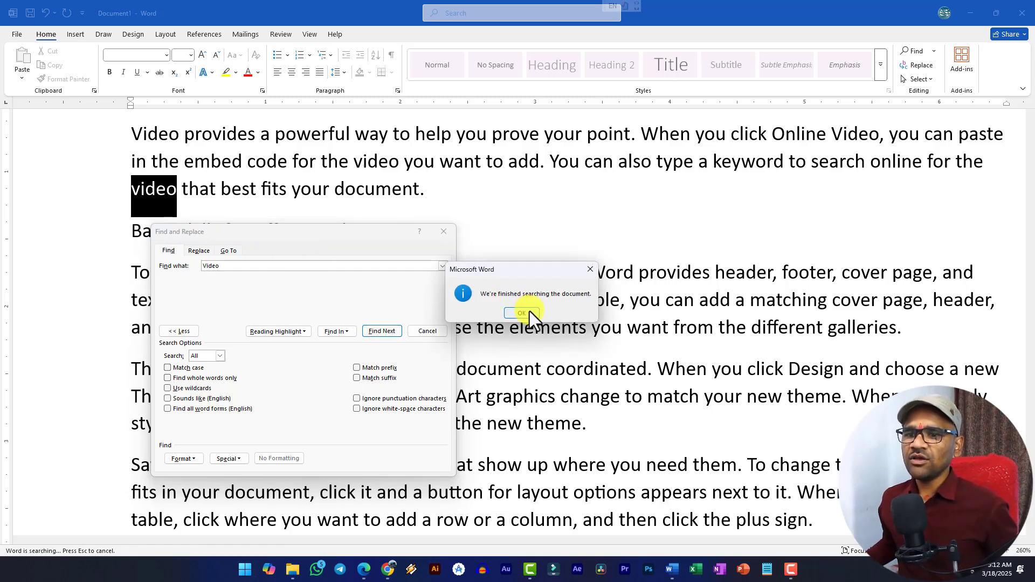
{"action": "left_click", "coordinate": [522, 313]}
{"action": "left_click", "coordinate": [386, 332]}
{"action": "left_click", "coordinate": [386, 331]}
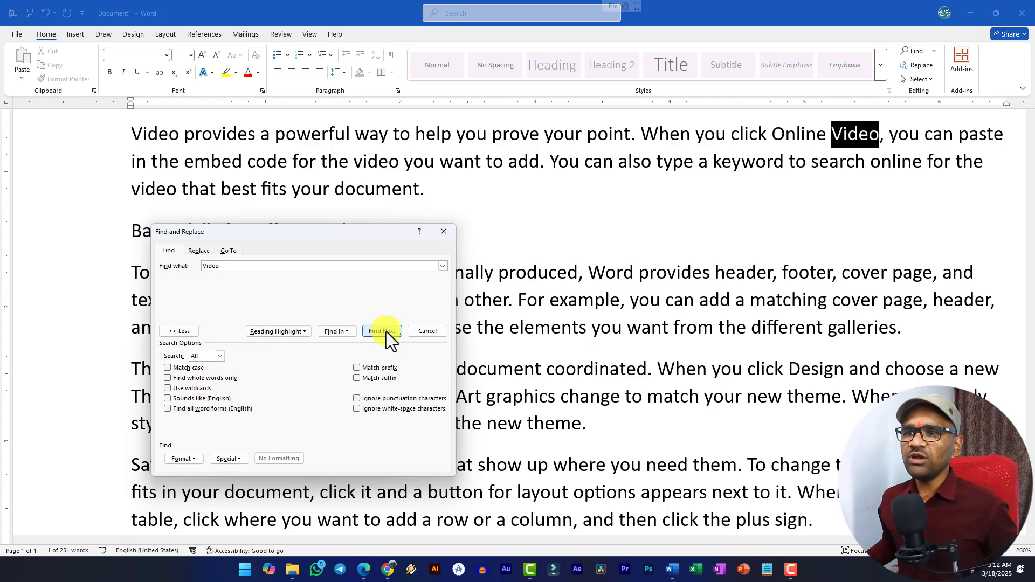
{"action": "left_click", "coordinate": [387, 332]}
{"action": "left_click", "coordinate": [387, 331]}
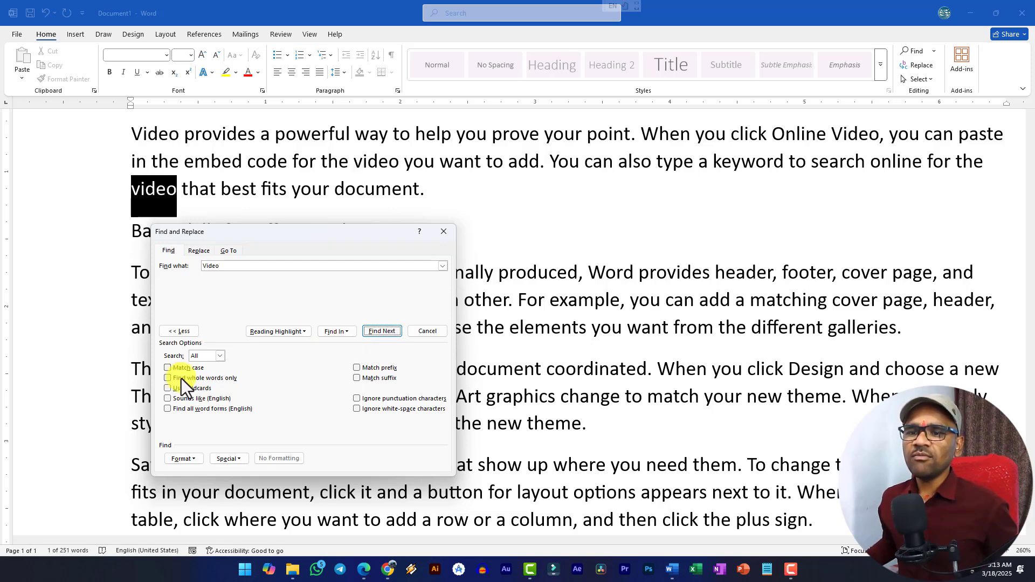
Step: Turn on the Match case option and search for "Video" to the end of the document
{"action": "left_click", "coordinate": [179, 369]}
{"action": "left_click", "coordinate": [390, 330]}
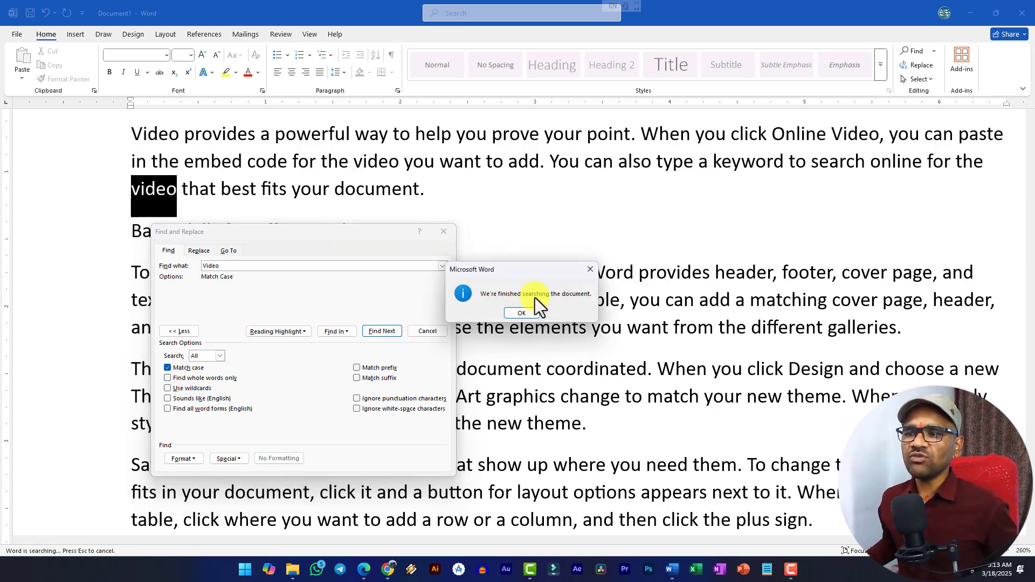
{"action": "left_click", "coordinate": [526, 313]}
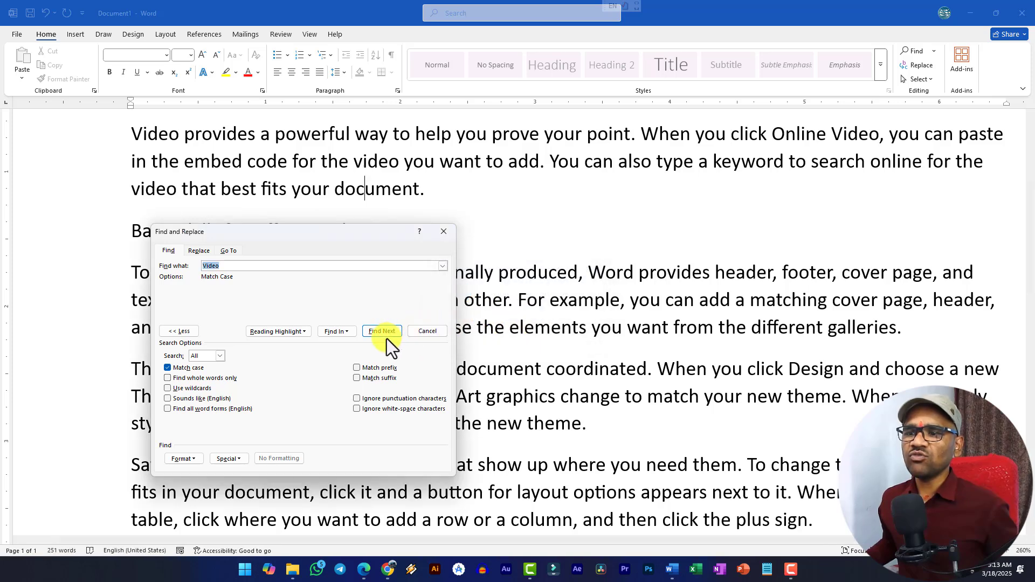
Step: Repeat the case-sensitive search for "Video", stepping through the occurrences until the whole document is searched
{"action": "left_click", "coordinate": [386, 334]}
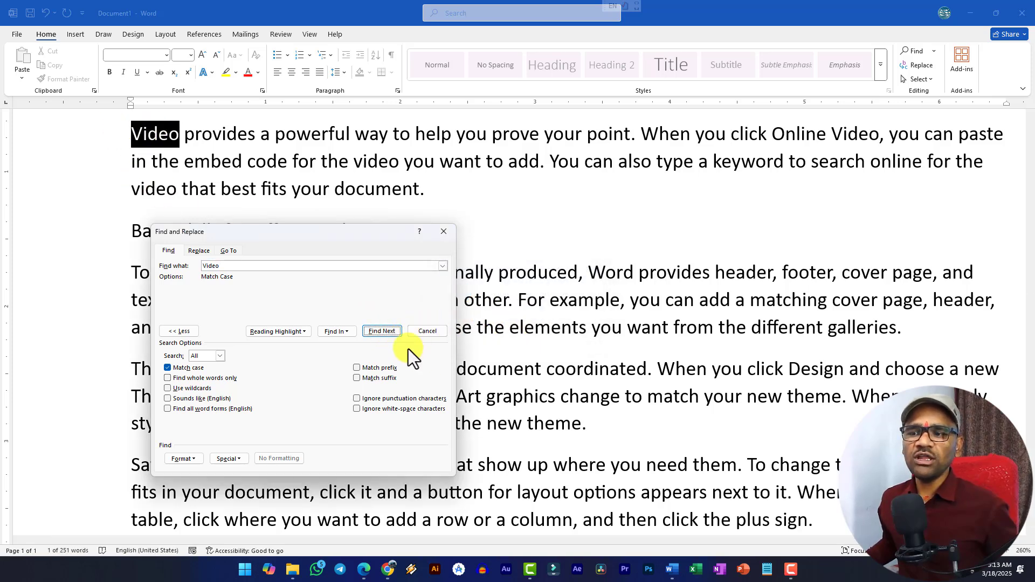
{"action": "left_click", "coordinate": [381, 332]}
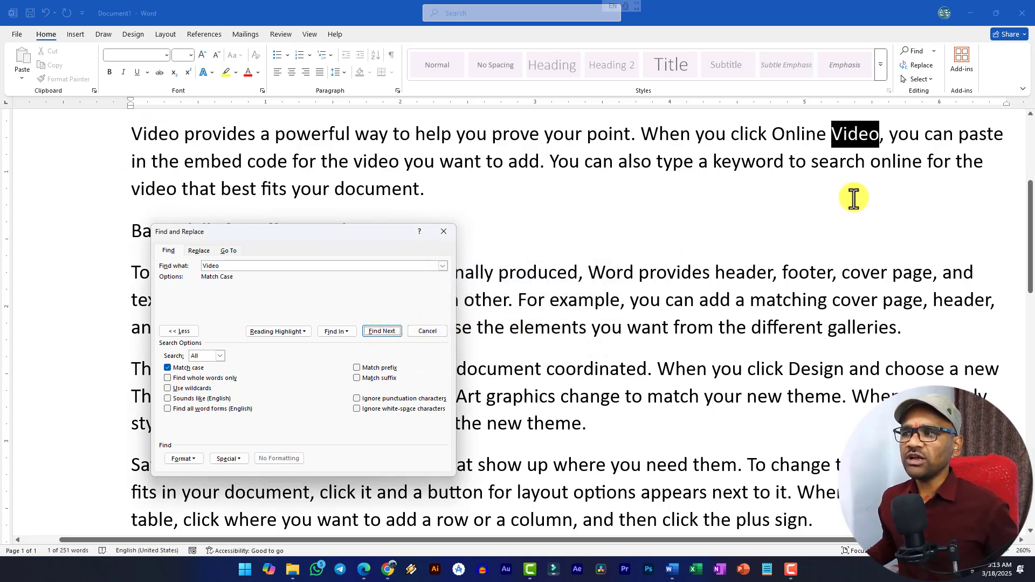
{"action": "left_click", "coordinate": [386, 331]}
{"action": "left_click", "coordinate": [522, 314]}
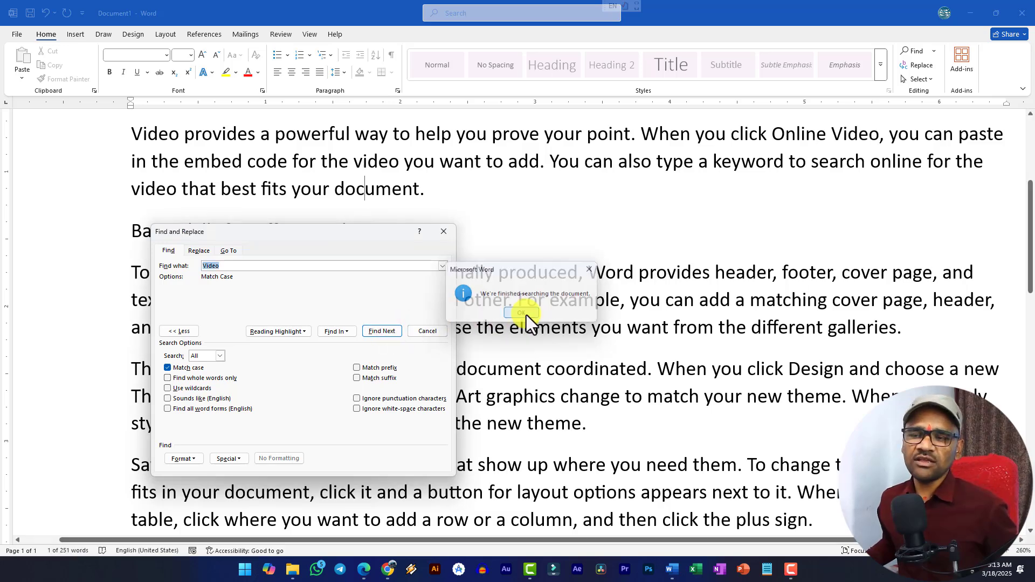
Step: Replace the Match case option with Find whole words only and step through the occurrences of "Video"
{"action": "left_click", "coordinate": [177, 370]}
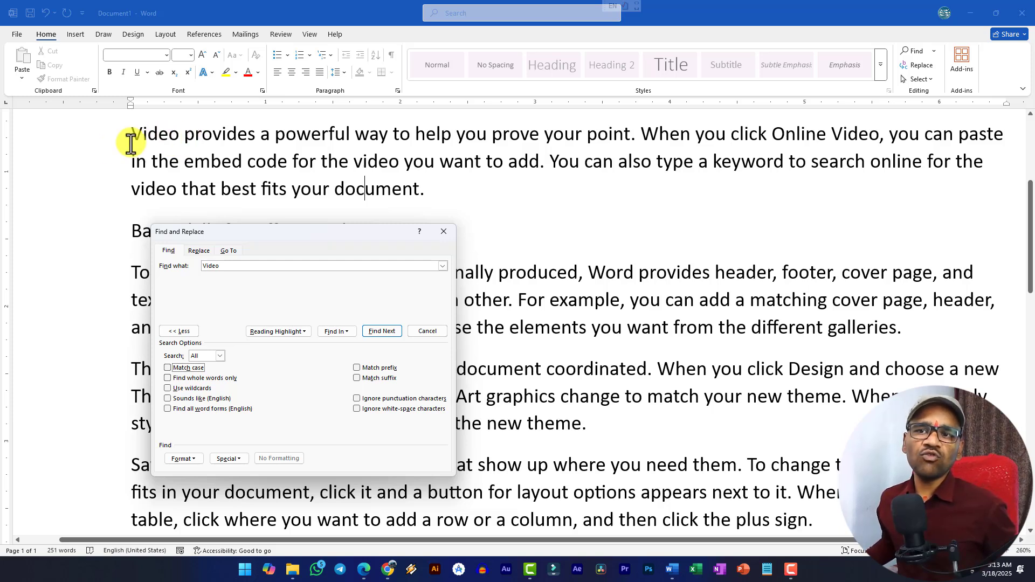
{"action": "left_click", "coordinate": [209, 377]}
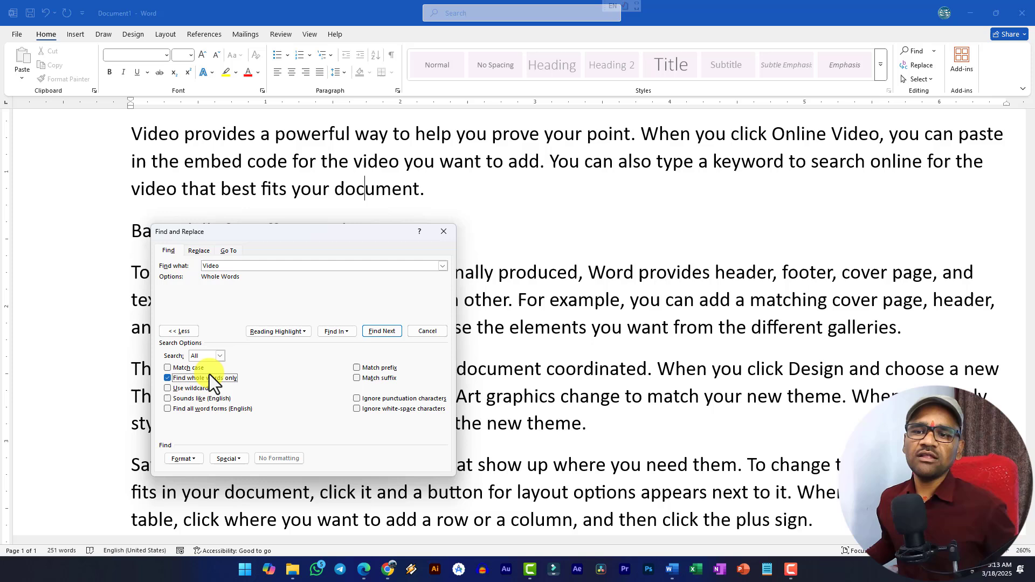
{"action": "left_click", "coordinate": [372, 333]}
{"action": "left_click", "coordinate": [373, 333]}
{"action": "left_click", "coordinate": [373, 332]}
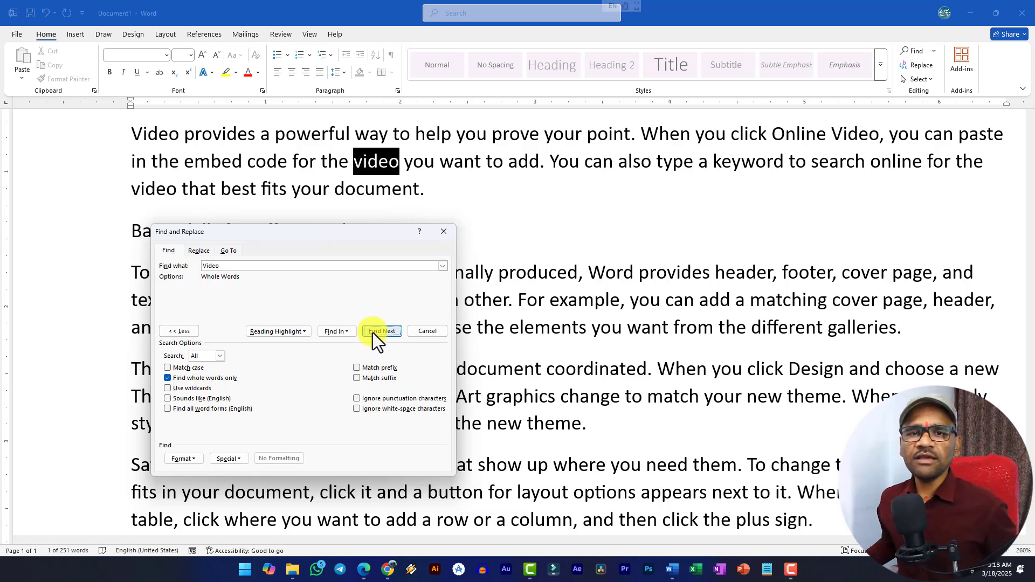
Step: Turn off whole-word matching, change the search term to "vi*" and search the document without wildcards
{"action": "left_click", "coordinate": [192, 380]}
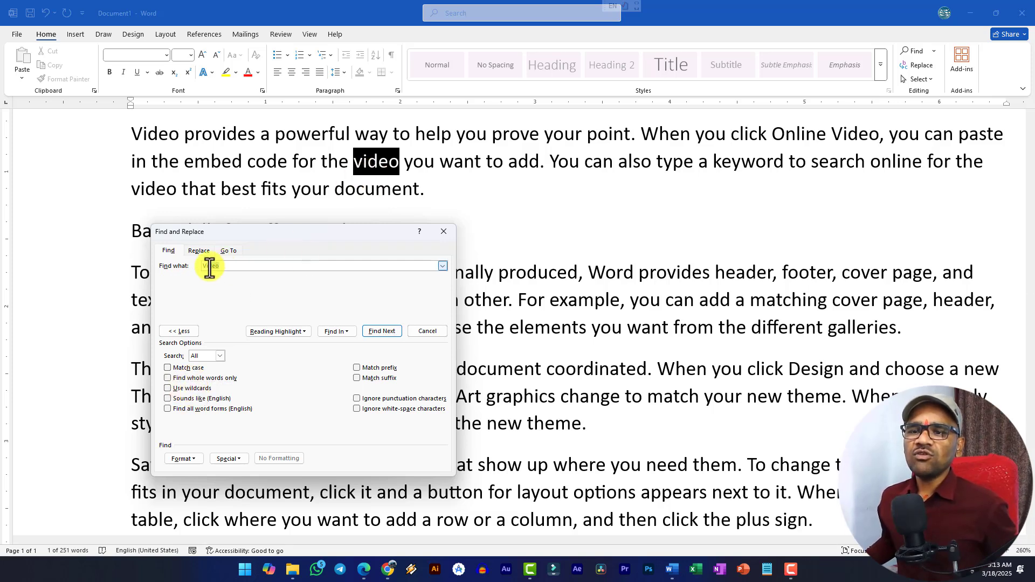
{"action": "left_click", "coordinate": [183, 264]}
{"action": "type", "text": "Vi"}
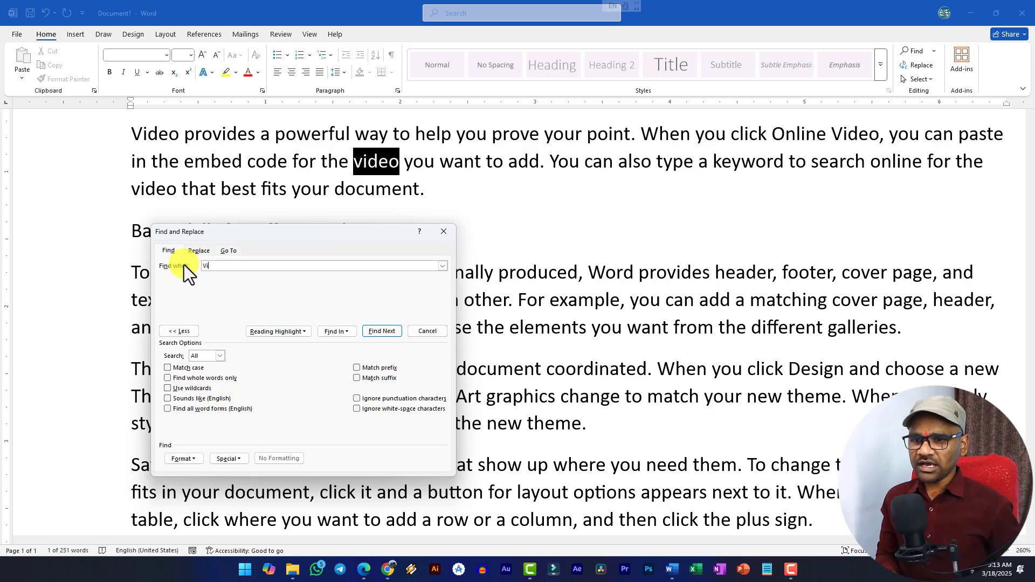
{"action": "key", "text": "BackSpace"}
{"action": "key", "text": "BackSpace"}
{"action": "type", "text": "vi"}
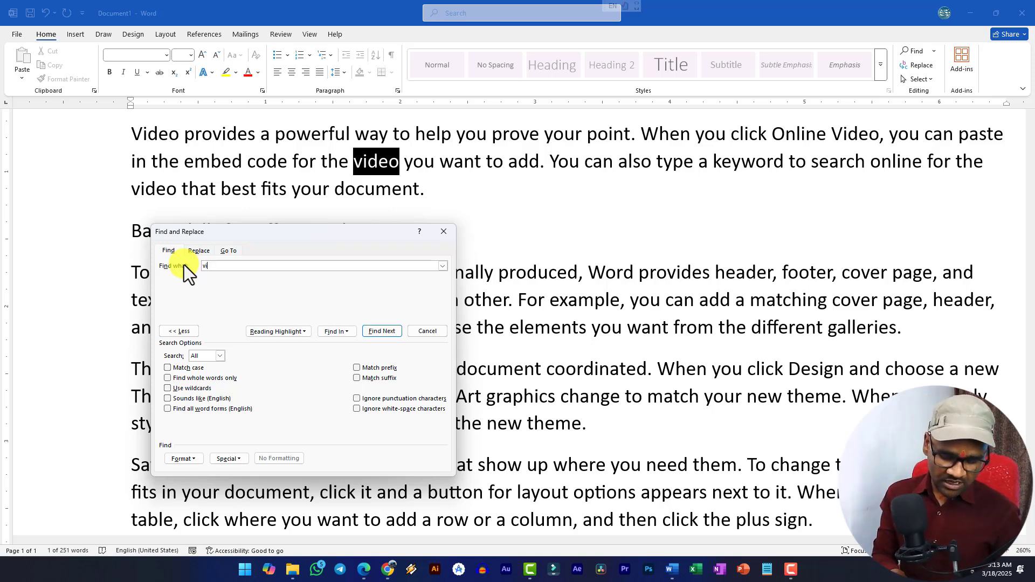
{"action": "type", "text": "*"}
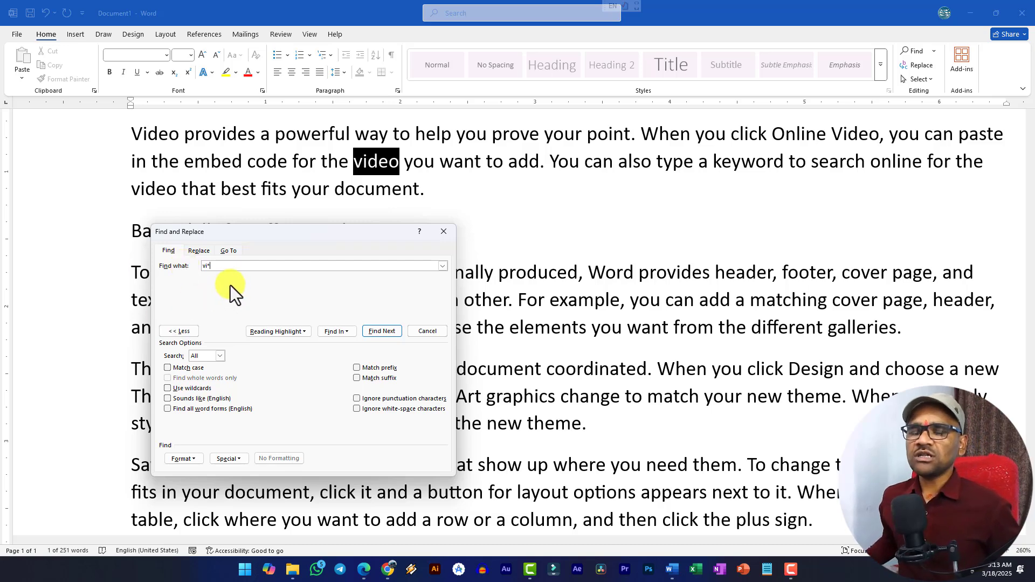
{"action": "left_click_drag", "start_coordinate": [221, 265], "coordinate": [157, 270]}
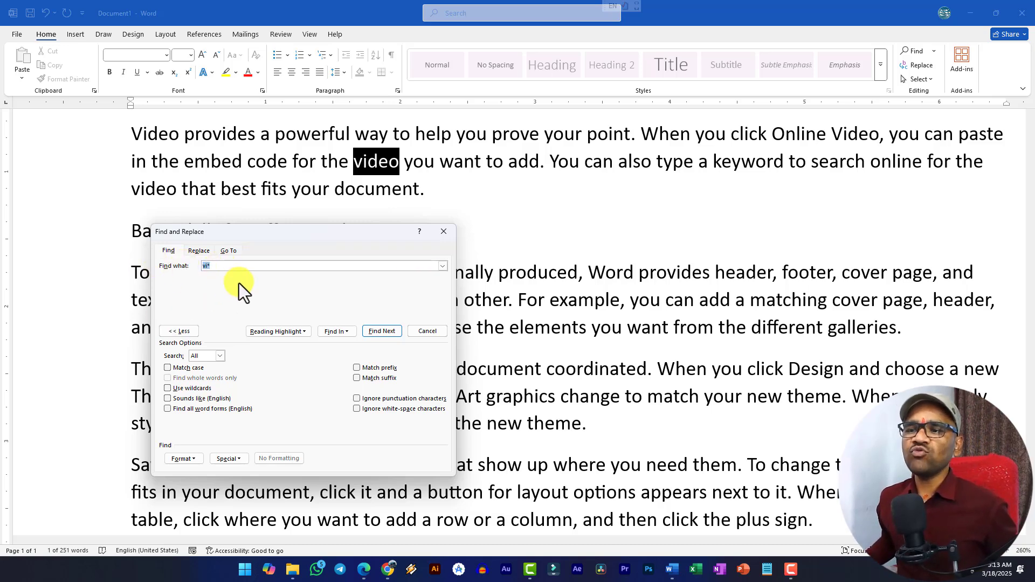
{"action": "left_click", "coordinate": [372, 331]}
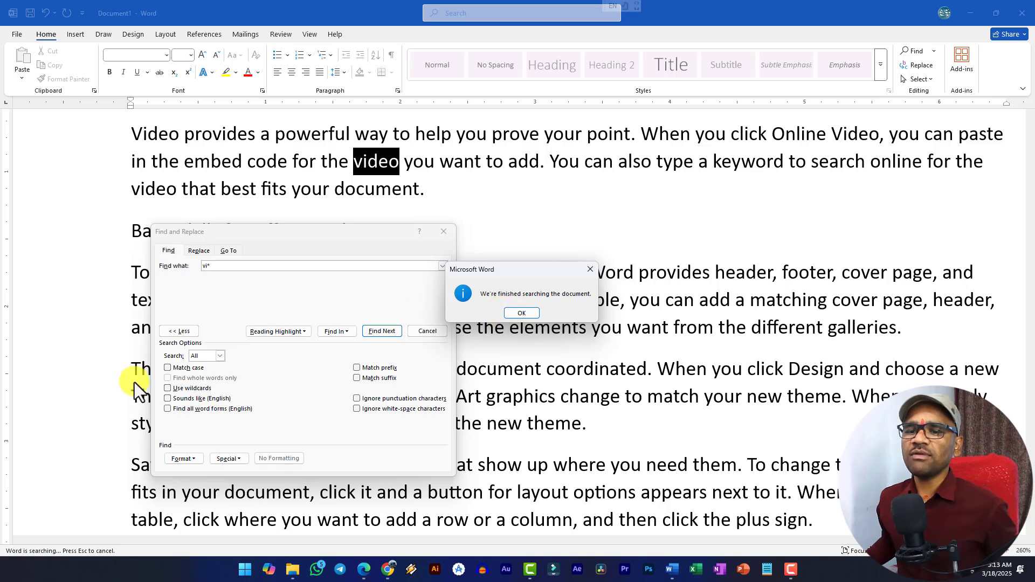
{"action": "left_click", "coordinate": [534, 313]}
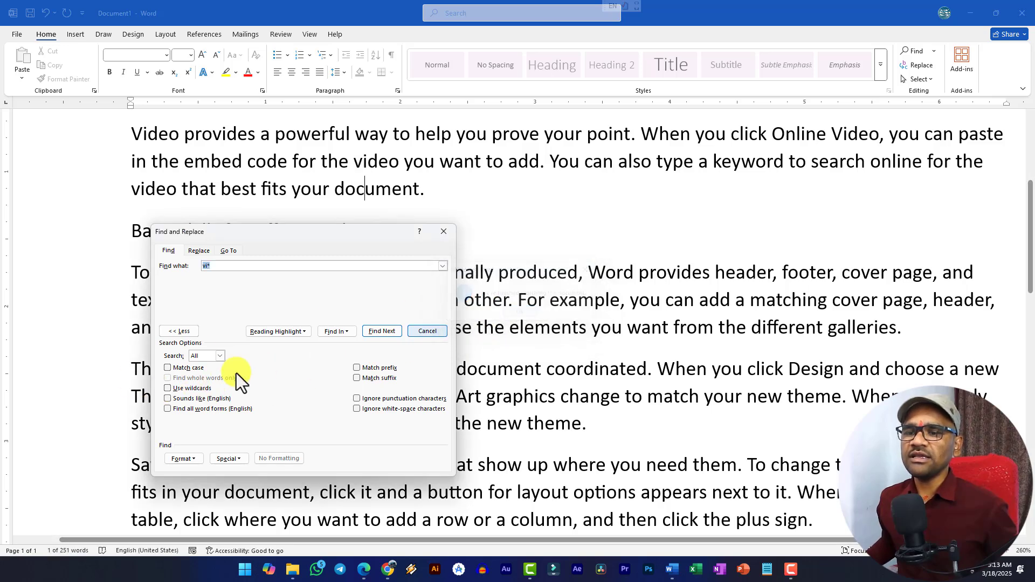
Step: Turn on the Use wildcards option and step through the matches for "vi*"
{"action": "left_click", "coordinate": [193, 389]}
{"action": "left_click", "coordinate": [381, 331]}
{"action": "left_click", "coordinate": [381, 331]}
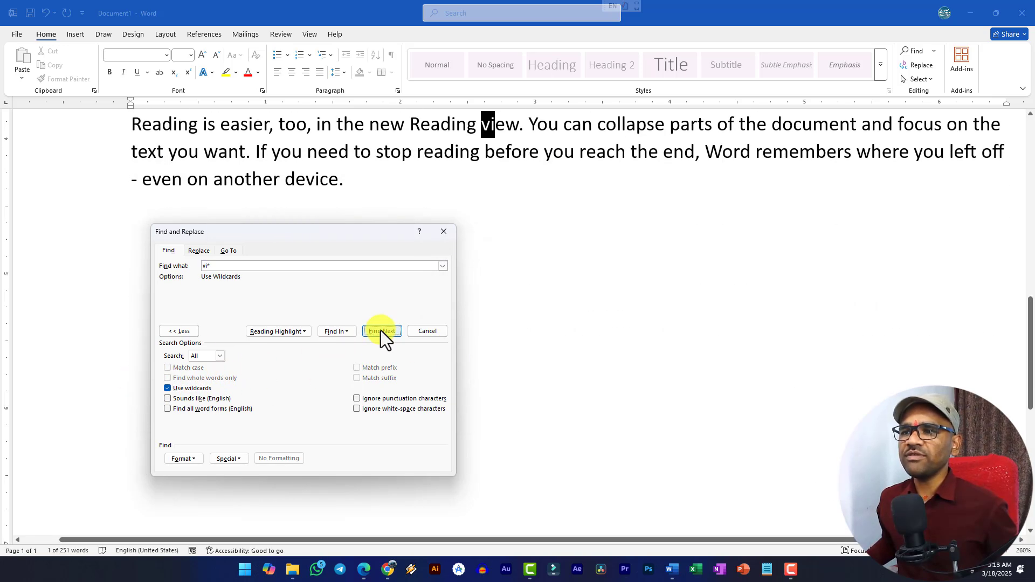
{"action": "left_click", "coordinate": [381, 331]}
{"action": "left_click", "coordinate": [381, 332]}
{"action": "left_click", "coordinate": [381, 331]}
{"action": "left_click", "coordinate": [381, 331]}
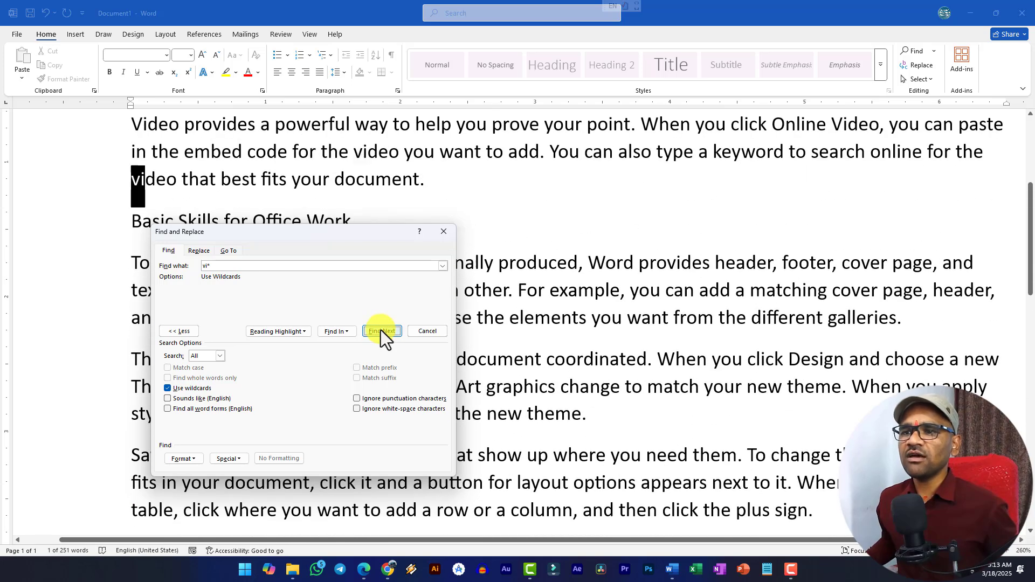
Step: Turn off wildcards, try the Sounds like and Find all word forms options, switch both off and close the search dialog
{"action": "left_click", "coordinate": [196, 388]}
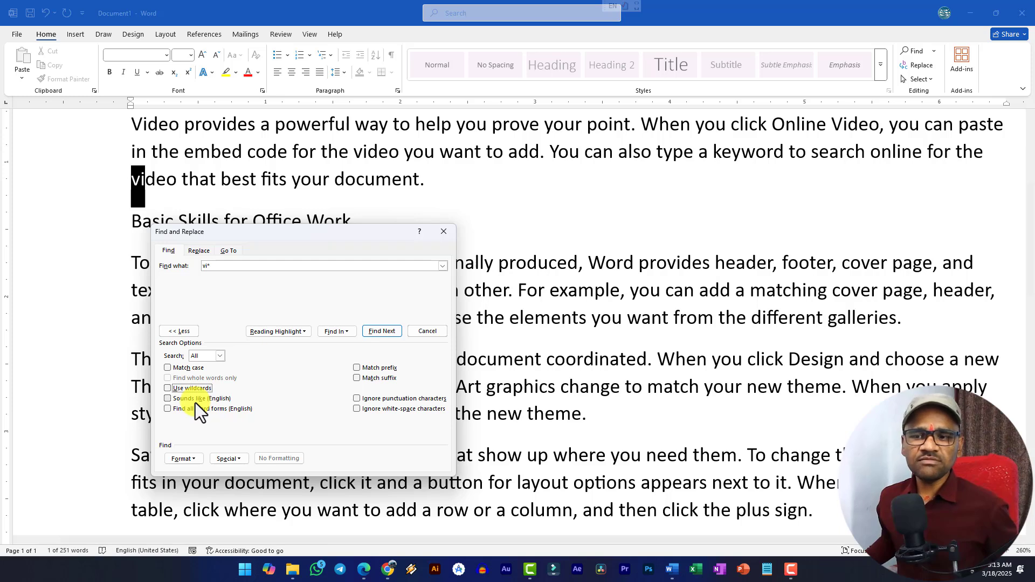
{"action": "left_click", "coordinate": [195, 402]}
{"action": "left_click", "coordinate": [194, 402]}
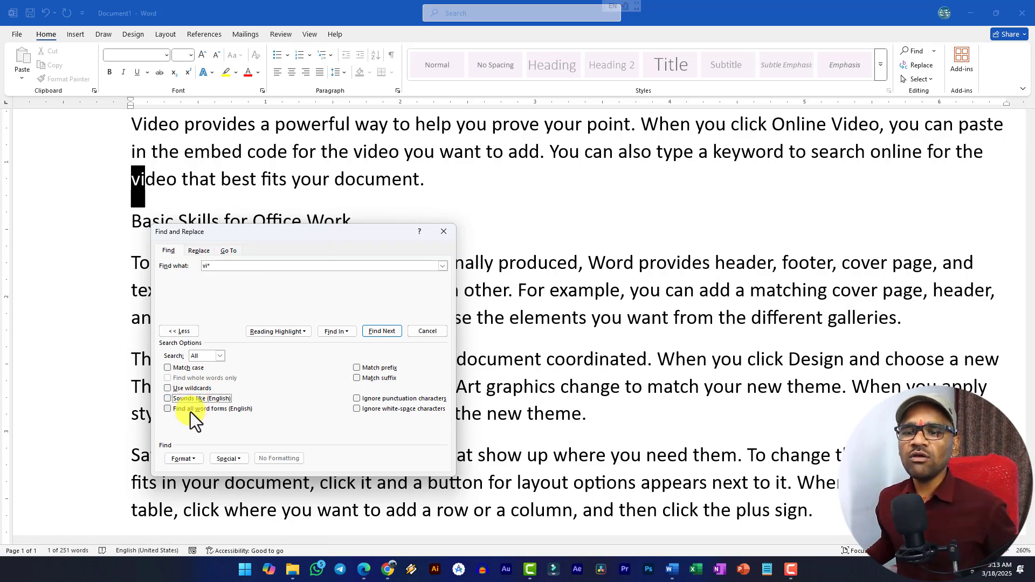
{"action": "left_click", "coordinate": [190, 412]}
{"action": "left_click", "coordinate": [194, 398]}
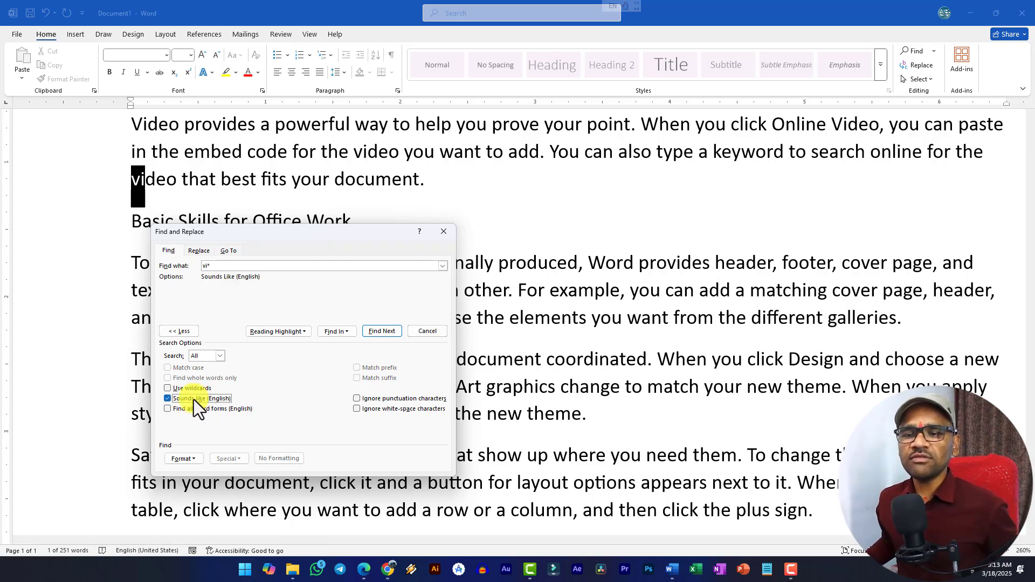
{"action": "left_click", "coordinate": [187, 410]}
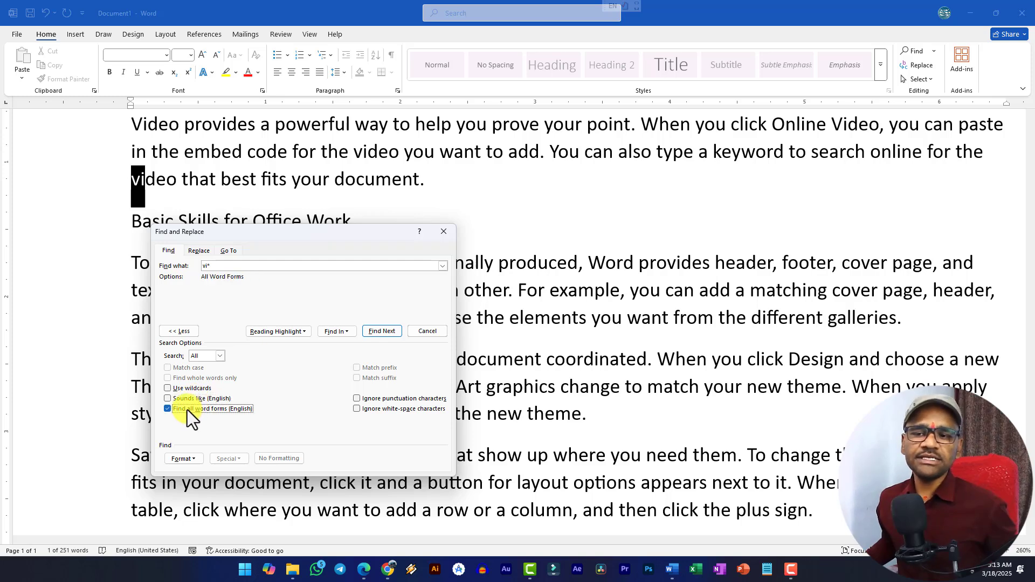
{"action": "left_click", "coordinate": [187, 401]}
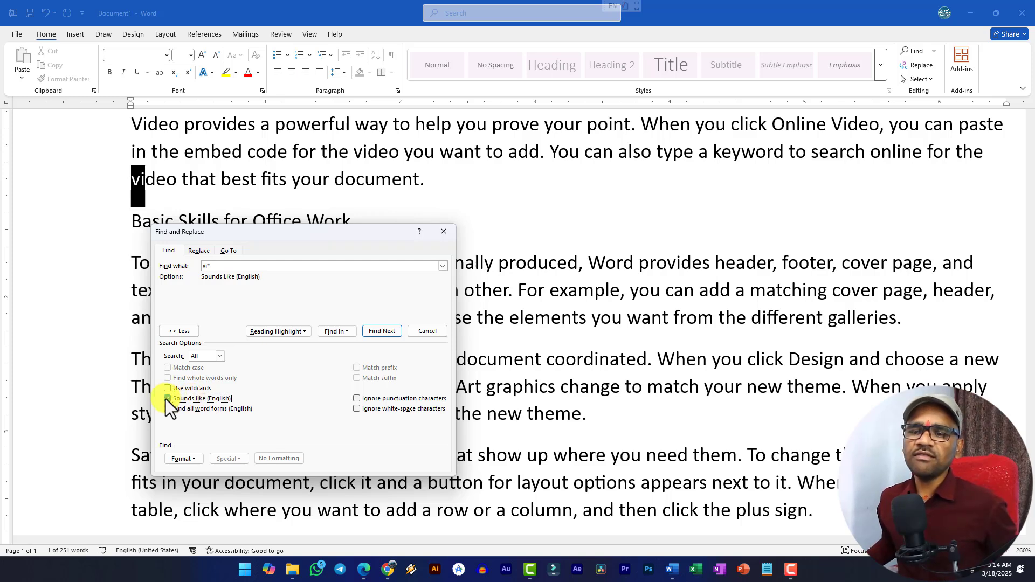
{"action": "left_click", "coordinate": [177, 400]}
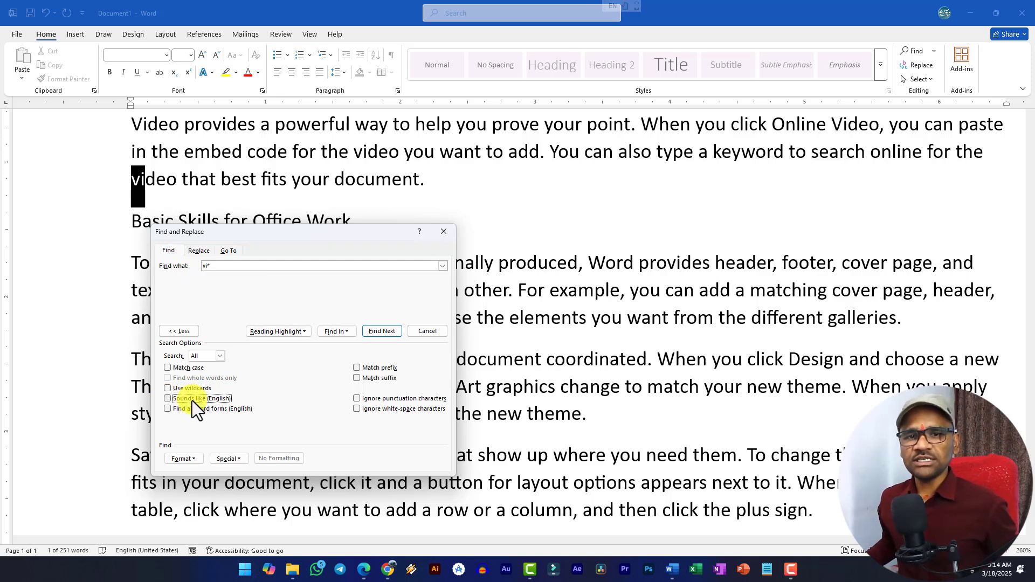
{"action": "left_click", "coordinate": [188, 410]}
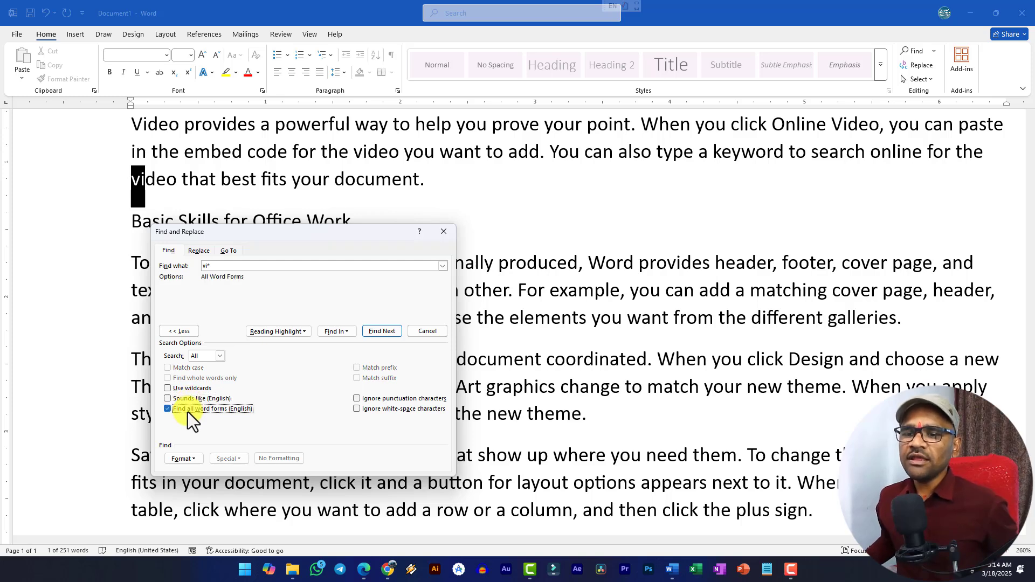
{"action": "left_click", "coordinate": [186, 409]}
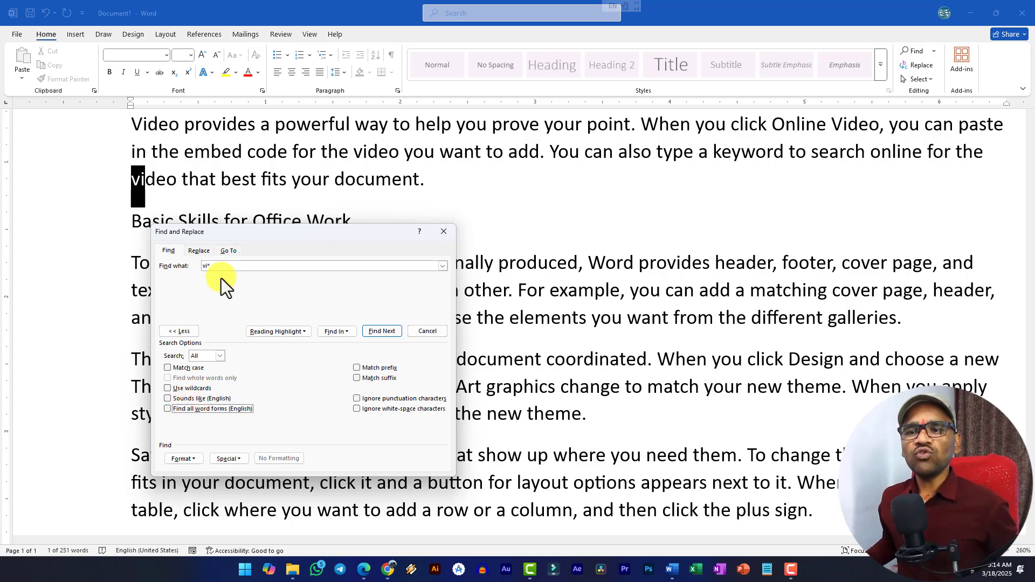
{"action": "left_click", "coordinate": [173, 266]}
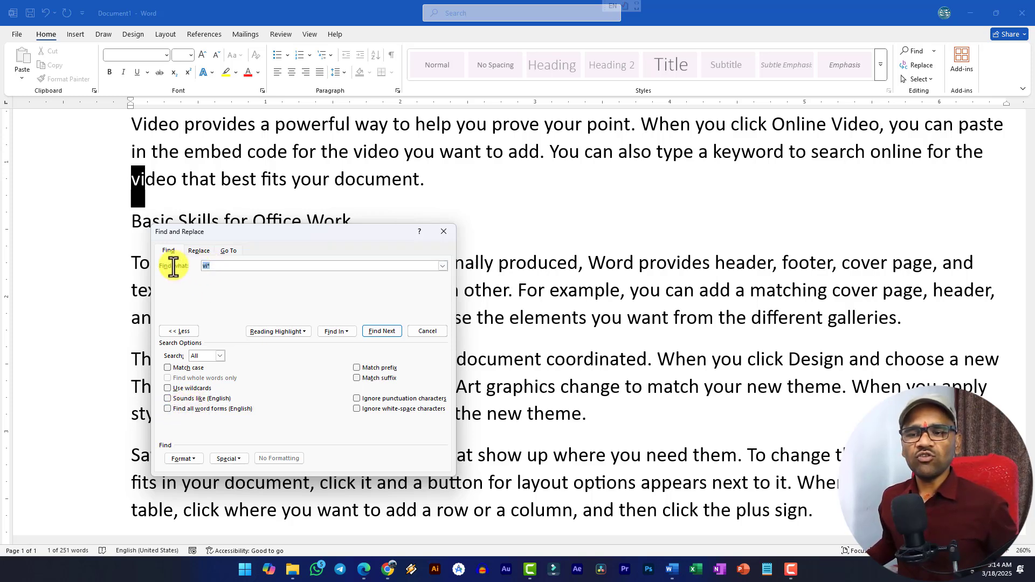
{"action": "left_click", "coordinate": [426, 332]}
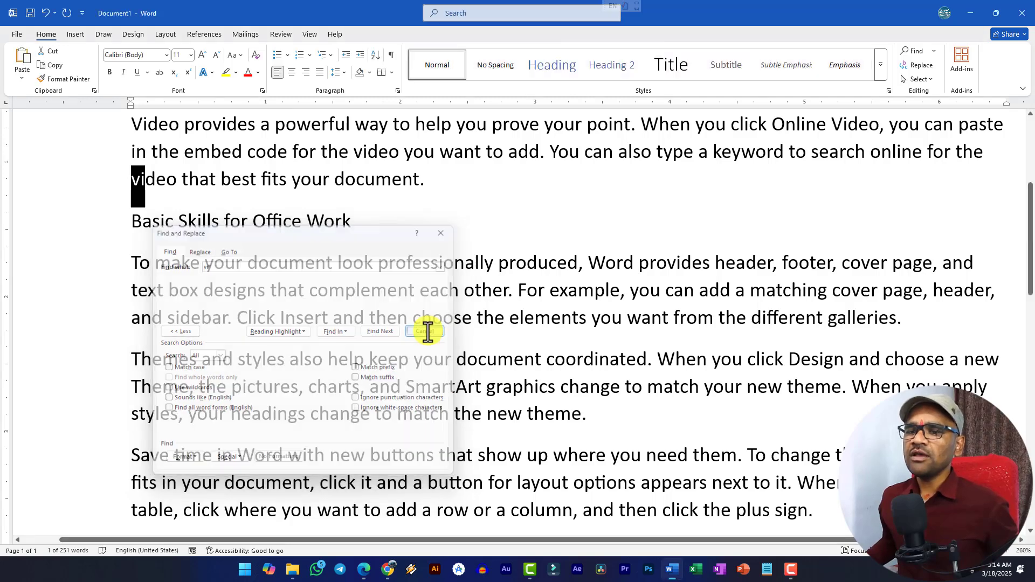
Step: Set up a replacement of "video" with "audio" and turn off the Use wildcards option
{"action": "left_click", "coordinate": [930, 66]}
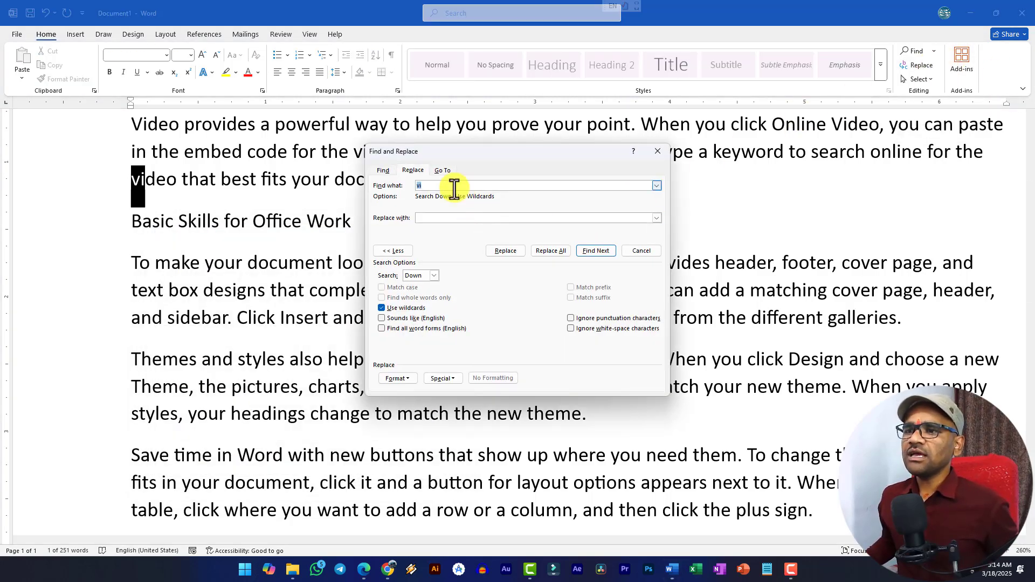
{"action": "type", "text": "v"}
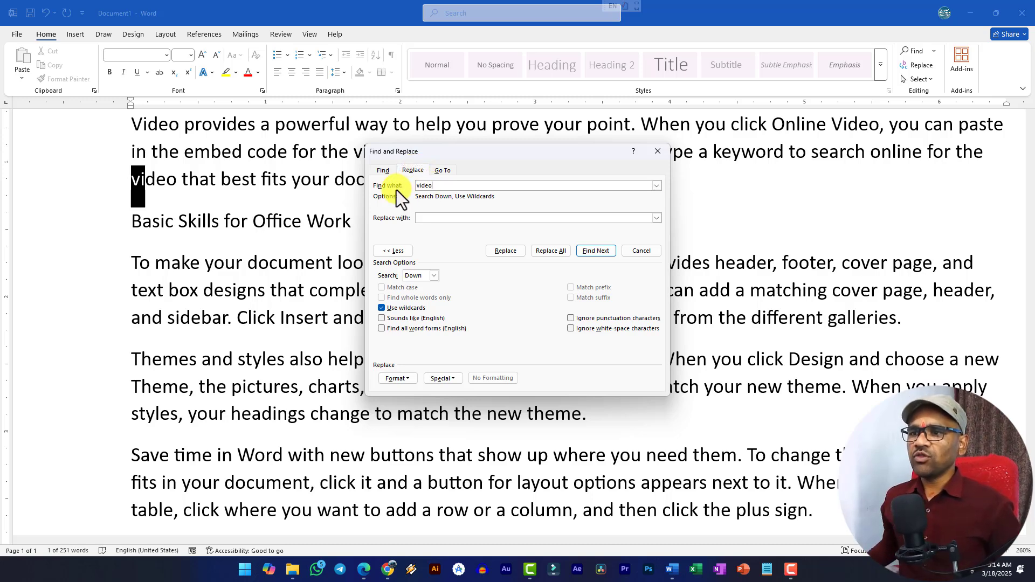
{"action": "left_click", "coordinate": [452, 219]}
{"action": "type", "text": "audio"}
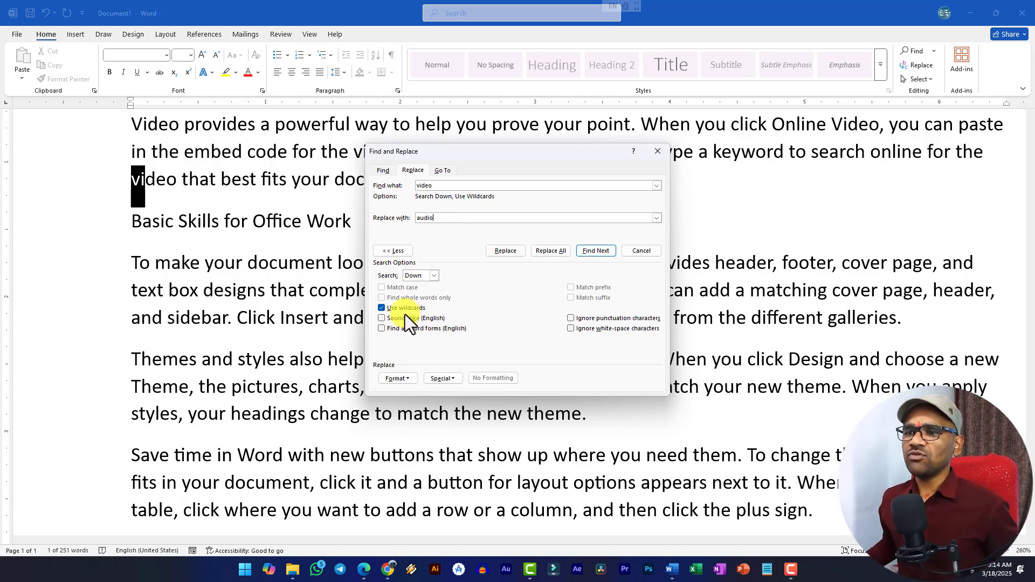
{"action": "left_click", "coordinate": [406, 309]}
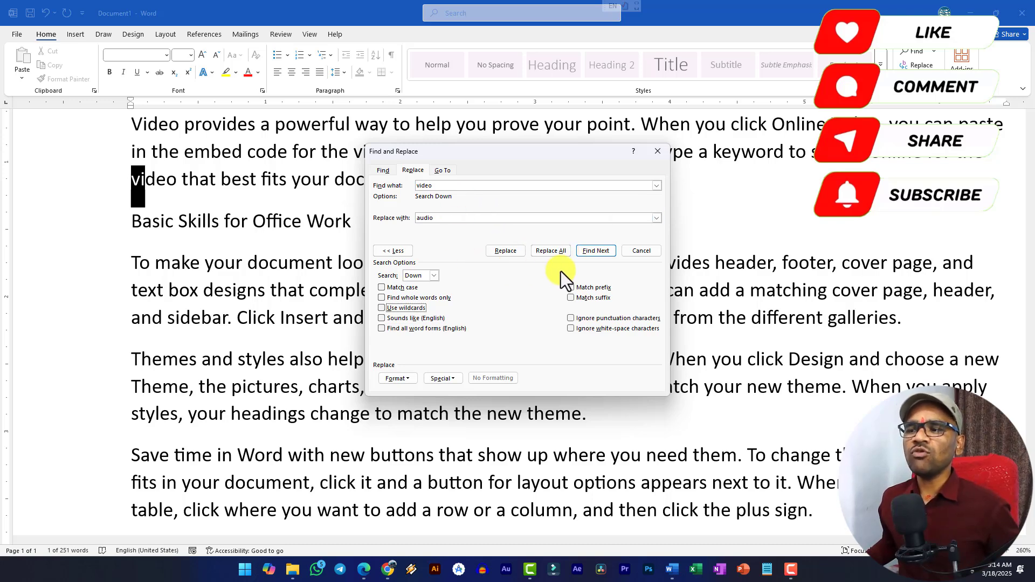
Step: Replace two occurrences of "video" with "audio" individually, replace all the rest including from the document's beginning, and close the dialog
{"action": "left_click", "coordinate": [513, 250]}
{"action": "left_click", "coordinate": [503, 319]}
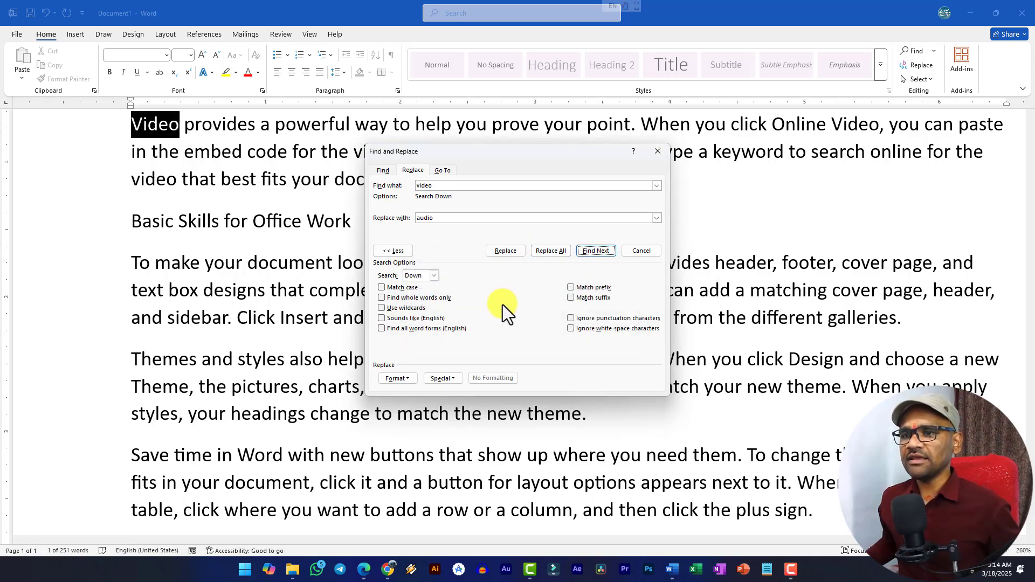
{"action": "left_click", "coordinate": [503, 251]}
{"action": "left_click", "coordinate": [505, 251]}
{"action": "left_click", "coordinate": [556, 252]}
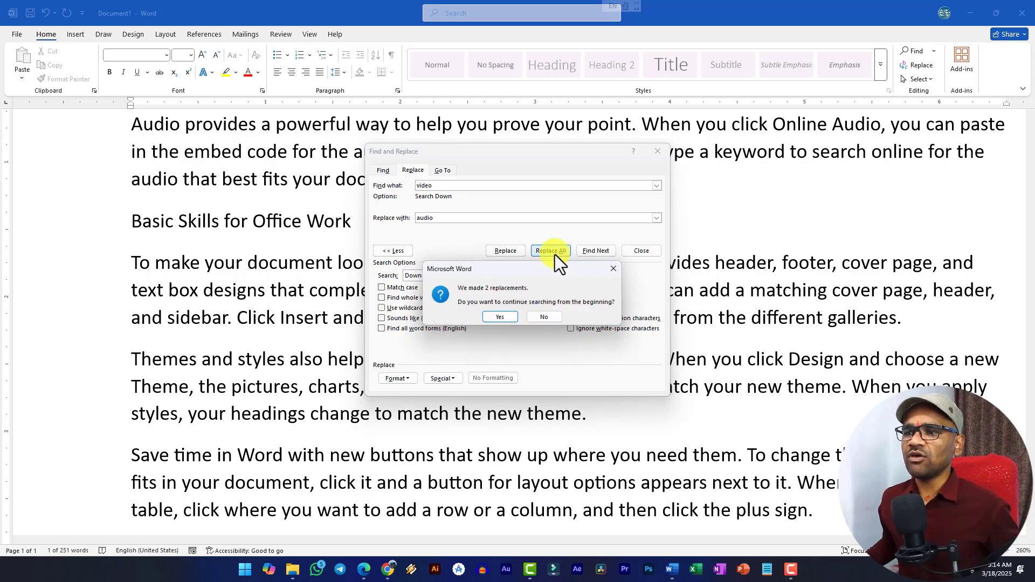
{"action": "left_click", "coordinate": [503, 316]}
{"action": "left_click", "coordinate": [533, 313]}
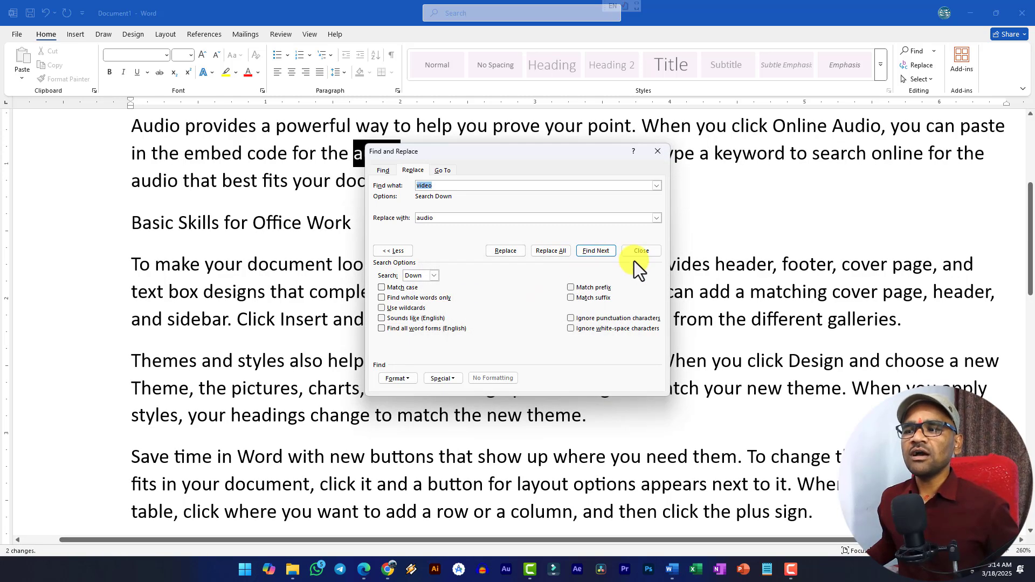
{"action": "key", "text": "Escape"}
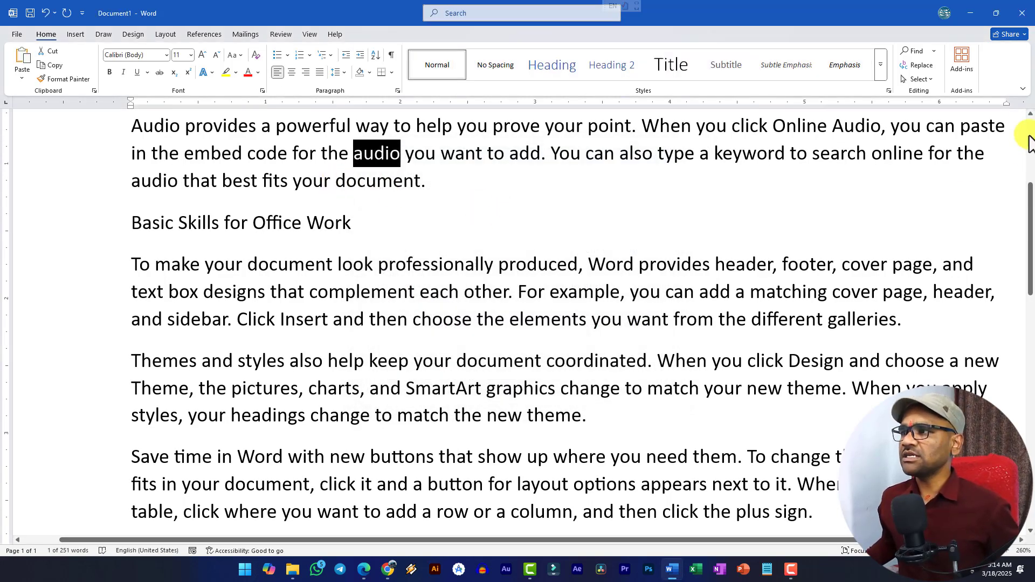
Step: Open Go To, look through the target types such as Page, Section, Line, Bookmark and Comment, and close the dialog
{"action": "left_click", "coordinate": [935, 51]}
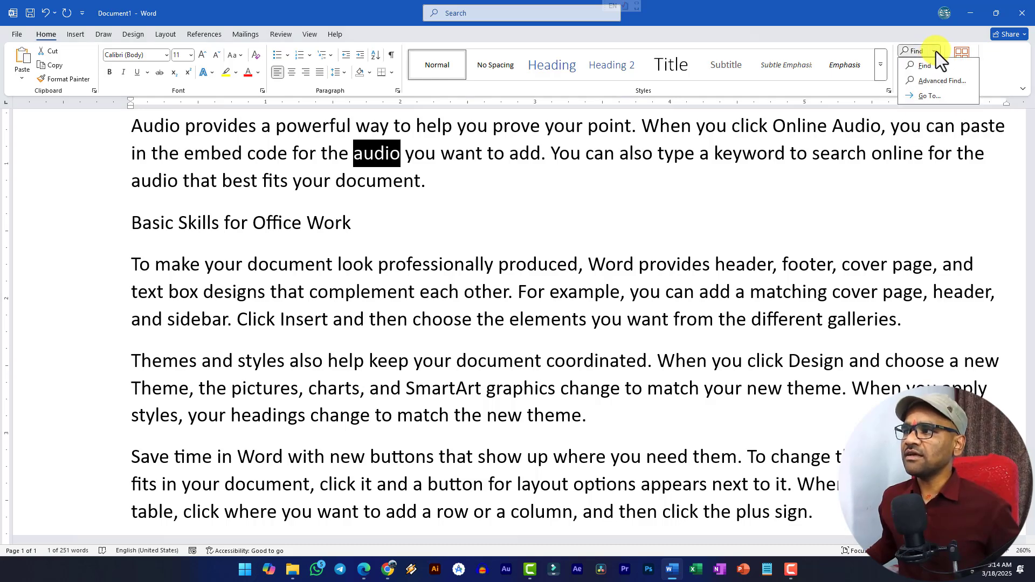
{"action": "left_click", "coordinate": [922, 93]}
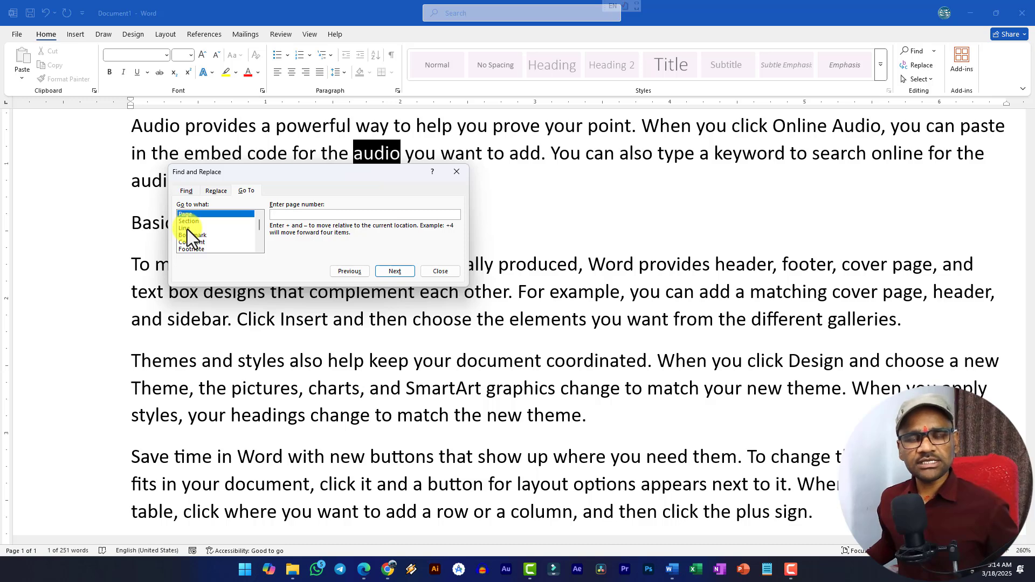
{"action": "left_click", "coordinate": [290, 215]}
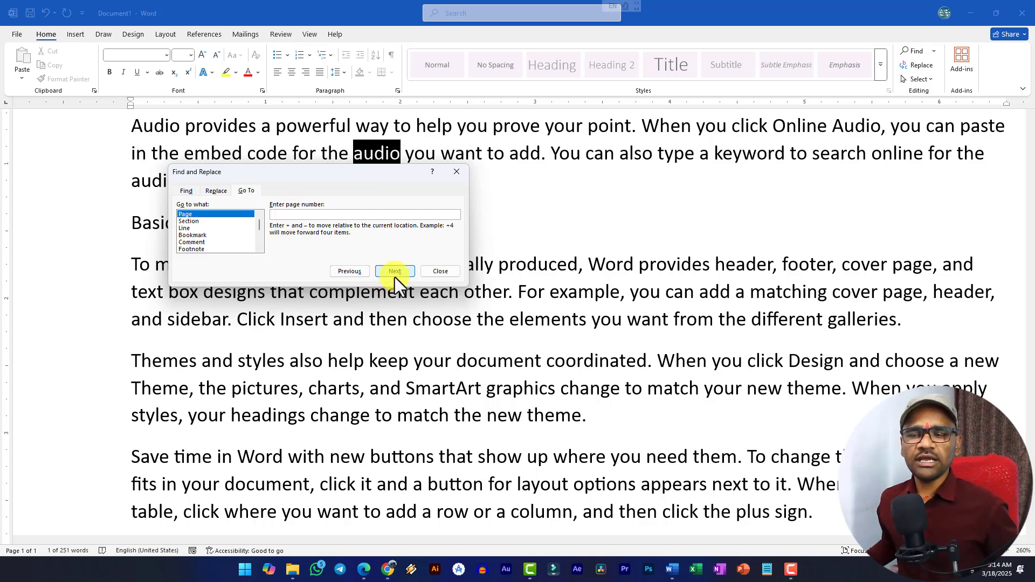
{"action": "left_click", "coordinate": [192, 222]}
{"action": "left_click", "coordinate": [187, 229]}
{"action": "left_click", "coordinate": [190, 235]}
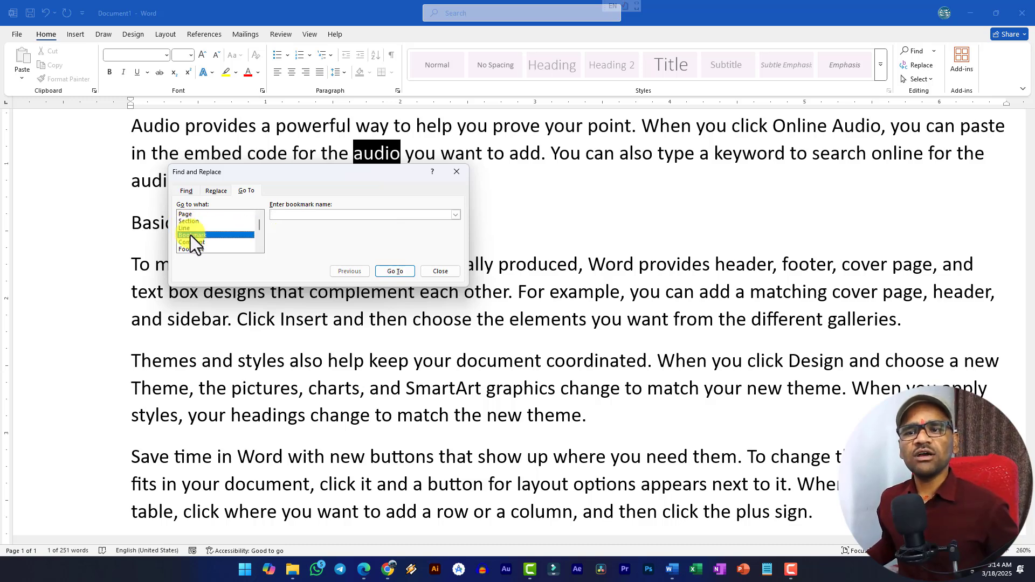
{"action": "left_click", "coordinate": [196, 242]}
{"action": "scroll", "coordinate": [261, 238], "scroll_direction": "down", "scroll_amount": 2}
{"action": "scroll", "coordinate": [261, 239], "scroll_direction": "up", "scroll_amount": 2}
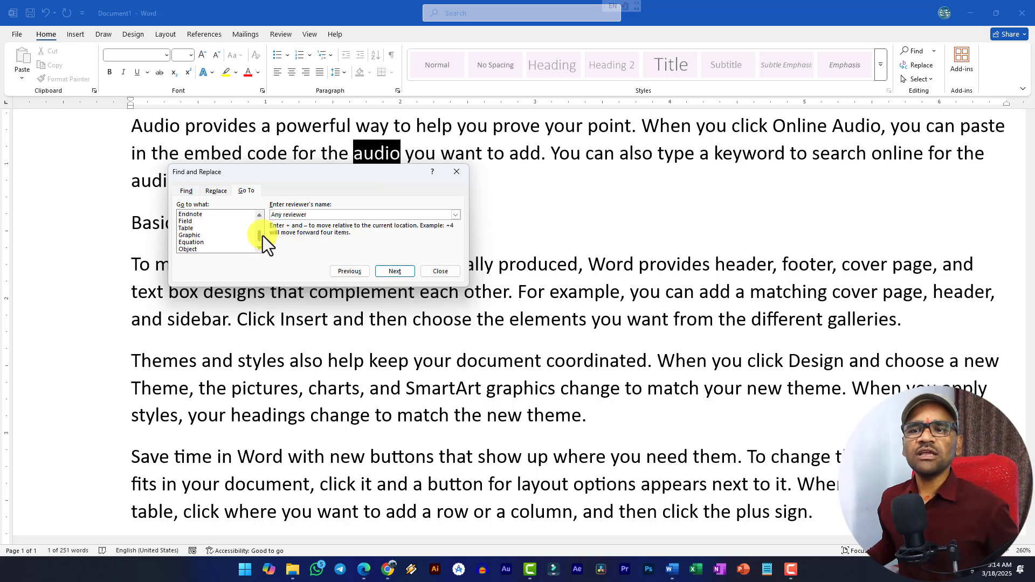
{"action": "left_click", "coordinate": [439, 272]}
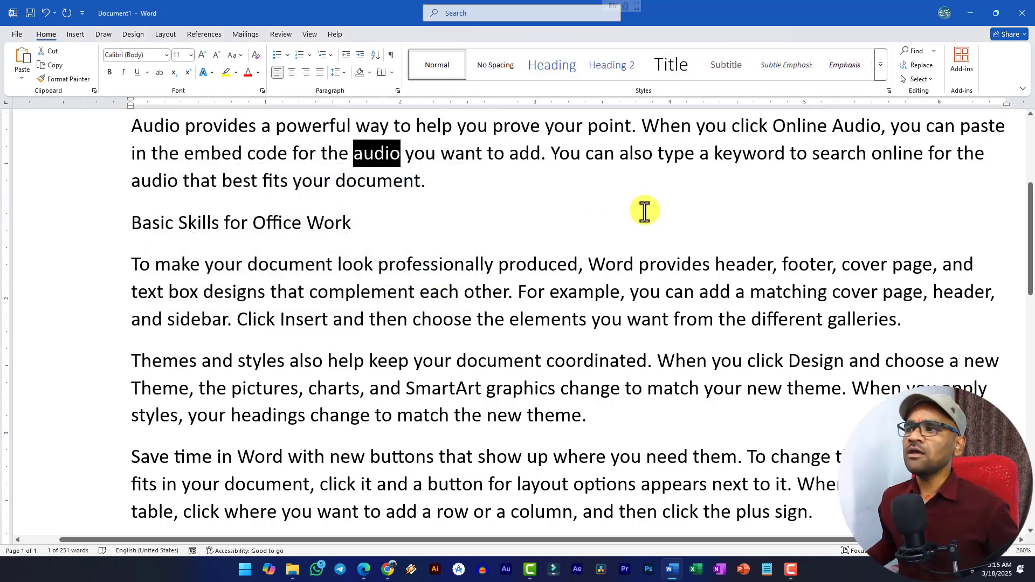
Step: Select all the text in the document and clear the selection
{"action": "left_click", "coordinate": [929, 79]}
{"action": "left_click", "coordinate": [898, 96]}
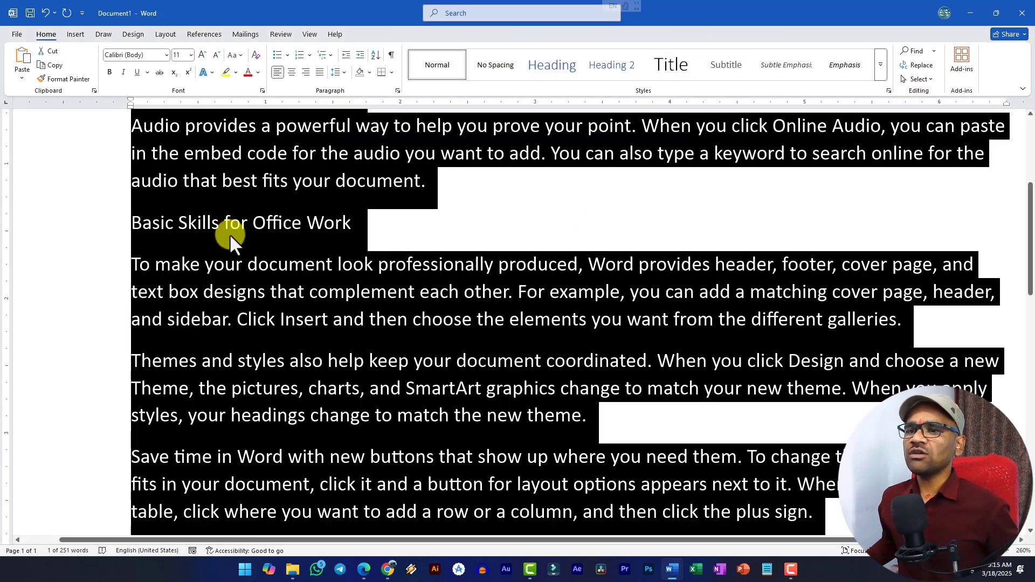
{"action": "left_click", "coordinate": [331, 227]}
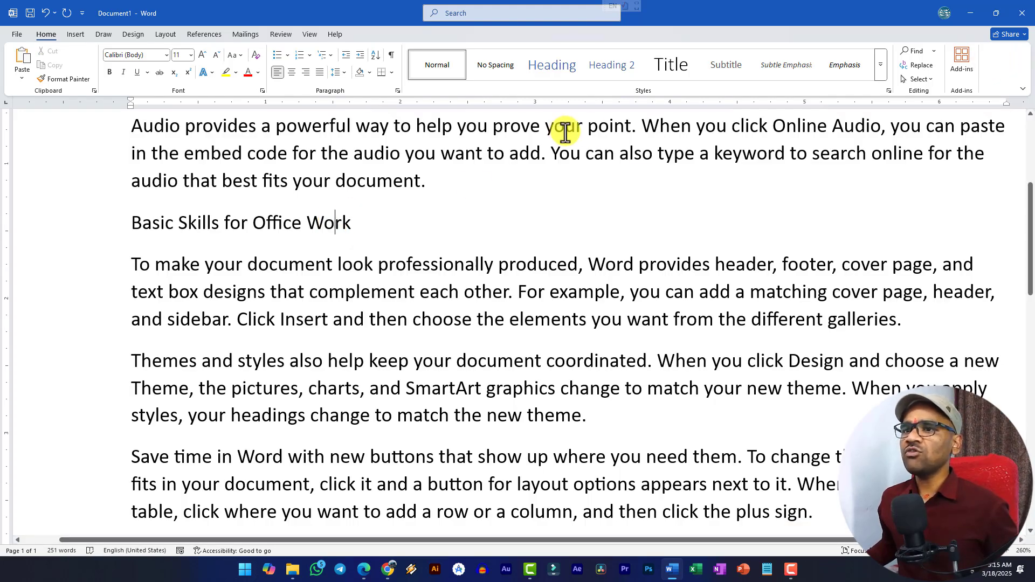
{"action": "left_click", "coordinate": [362, 226]}
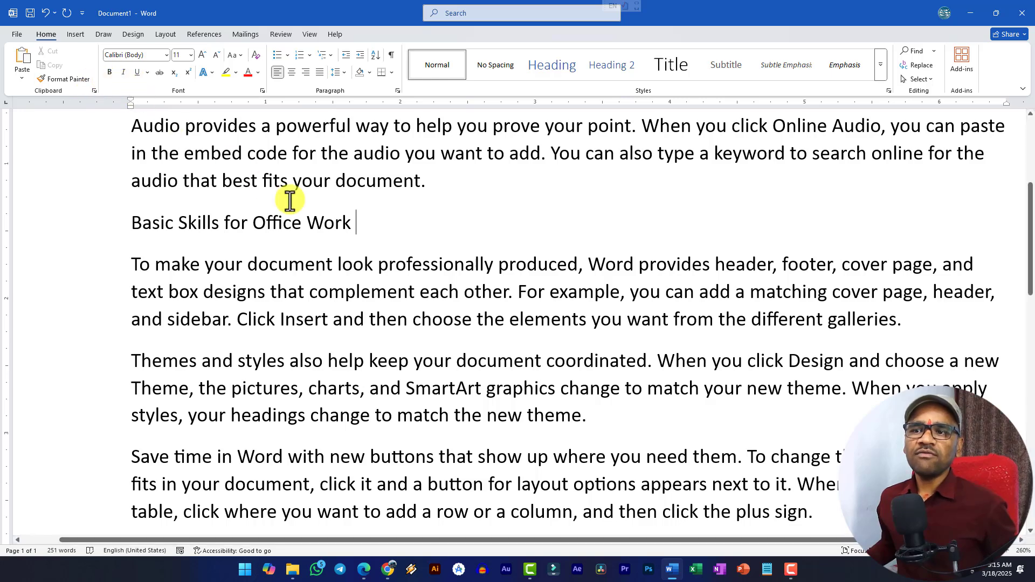
Step: Make the "Computer Education" title bold, enlarge it to 22 pt and centre it
{"action": "scroll", "coordinate": [366, 231], "scroll_direction": "up", "scroll_amount": 2}
{"action": "scroll", "coordinate": [259, 222], "scroll_direction": "up", "scroll_amount": 6}
{"action": "scroll", "coordinate": [259, 270], "scroll_direction": "down", "scroll_amount": 4}
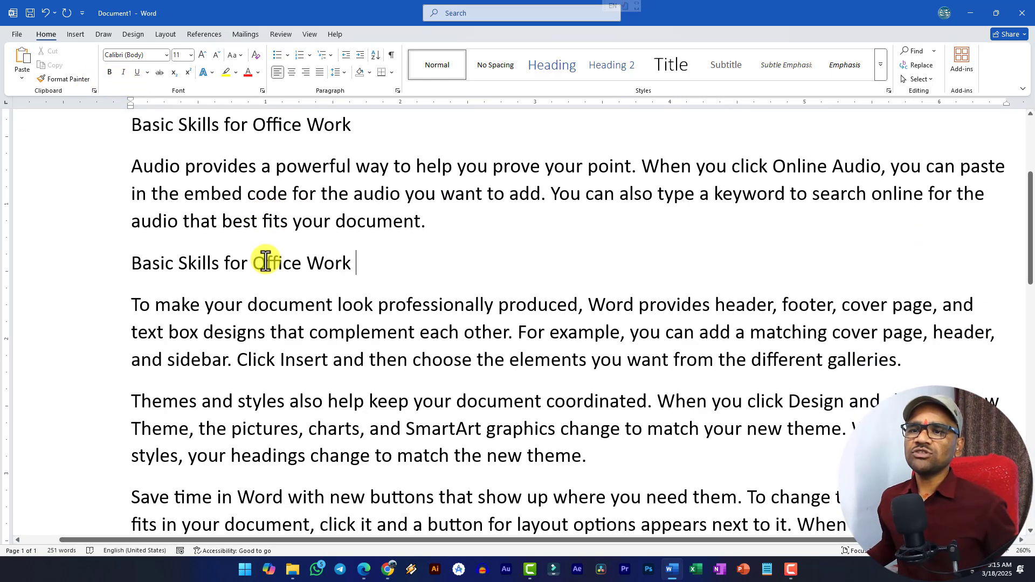
{"action": "scroll", "coordinate": [308, 196], "scroll_direction": "up", "scroll_amount": 2}
{"action": "mouse_move", "coordinate": [286, 212]}
{"action": "left_mouse_down"}
{"action": "mouse_move", "coordinate": [116, 203]}
{"action": "mouse_move", "coordinate": [289, 212]}
{"action": "left_mouse_up"}
{"action": "left_click", "coordinate": [155, 217]}
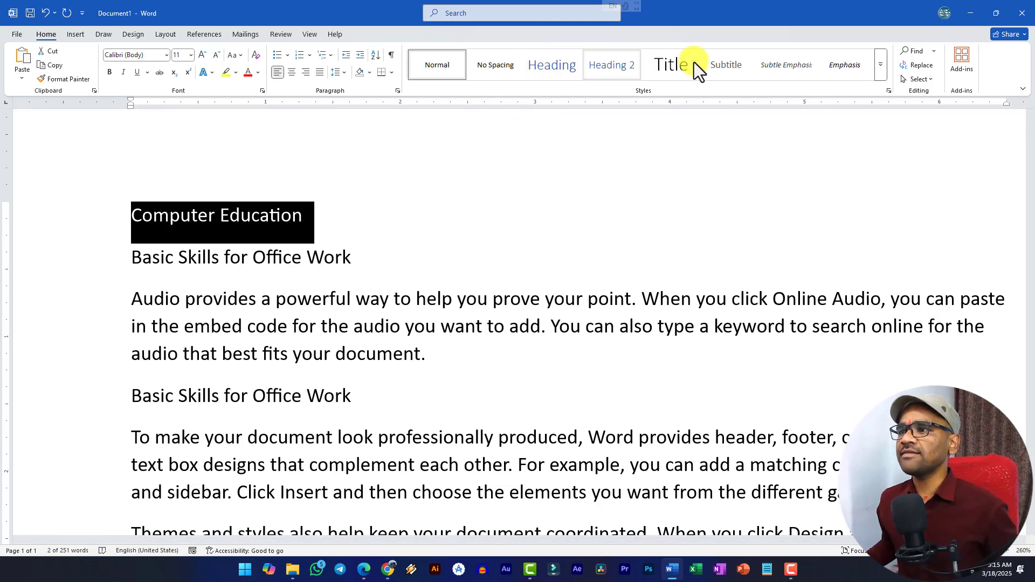
{"action": "left_click", "coordinate": [109, 72]}
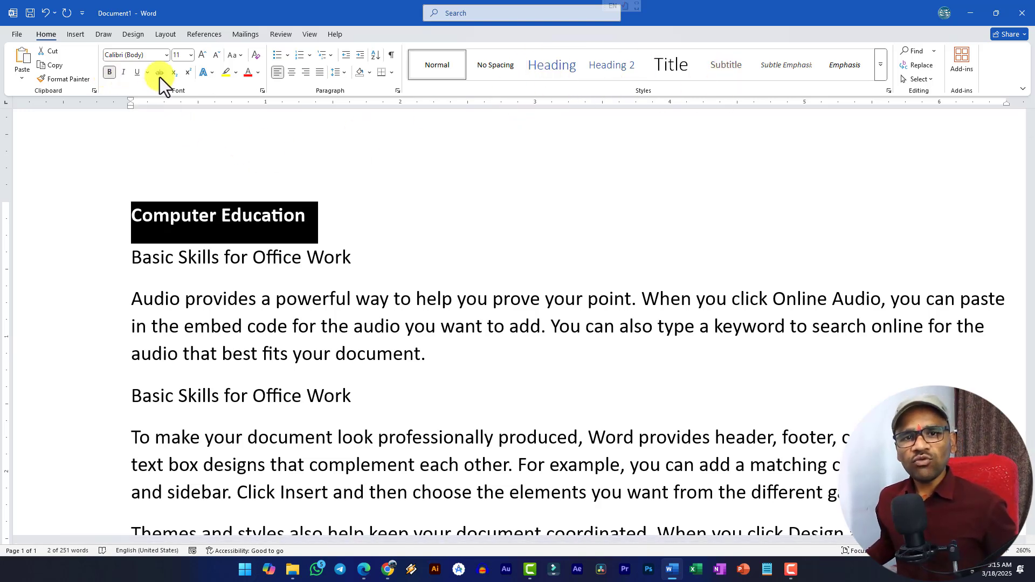
{"action": "left_click", "coordinate": [203, 59]}
{"action": "left_click", "coordinate": [202, 60]}
{"action": "left_click", "coordinate": [202, 60]}
{"action": "left_click", "coordinate": [202, 59]}
{"action": "left_click", "coordinate": [203, 59]}
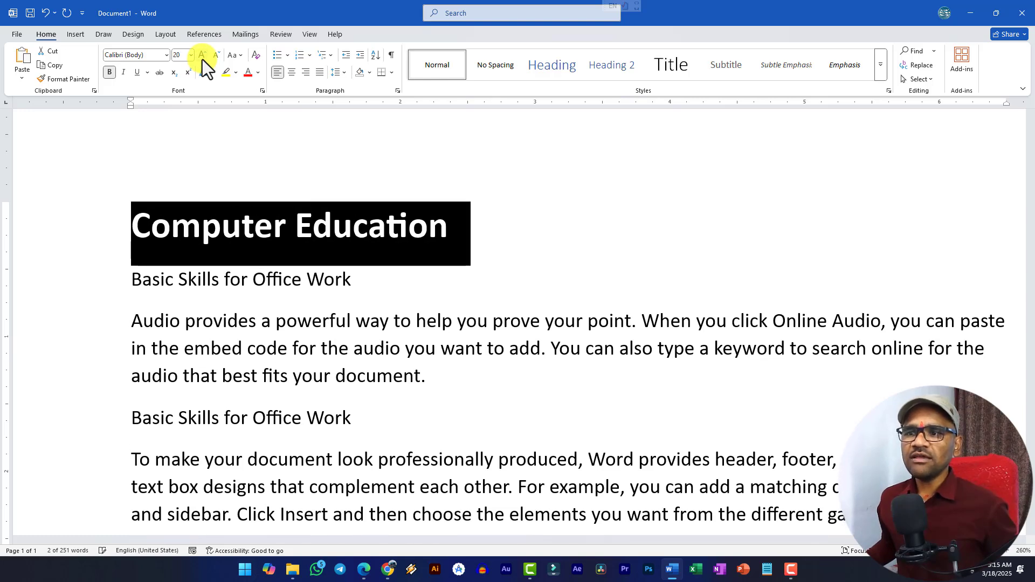
{"action": "left_click", "coordinate": [202, 60]}
{"action": "left_click", "coordinate": [292, 74]}
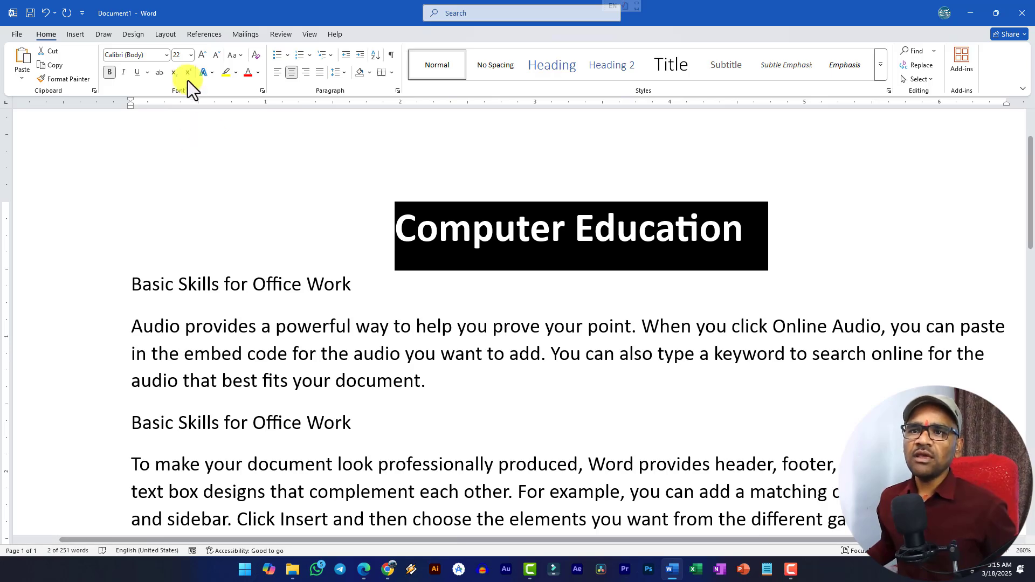
Step: Set the title's font to Hind
{"action": "left_click", "coordinate": [189, 55]}
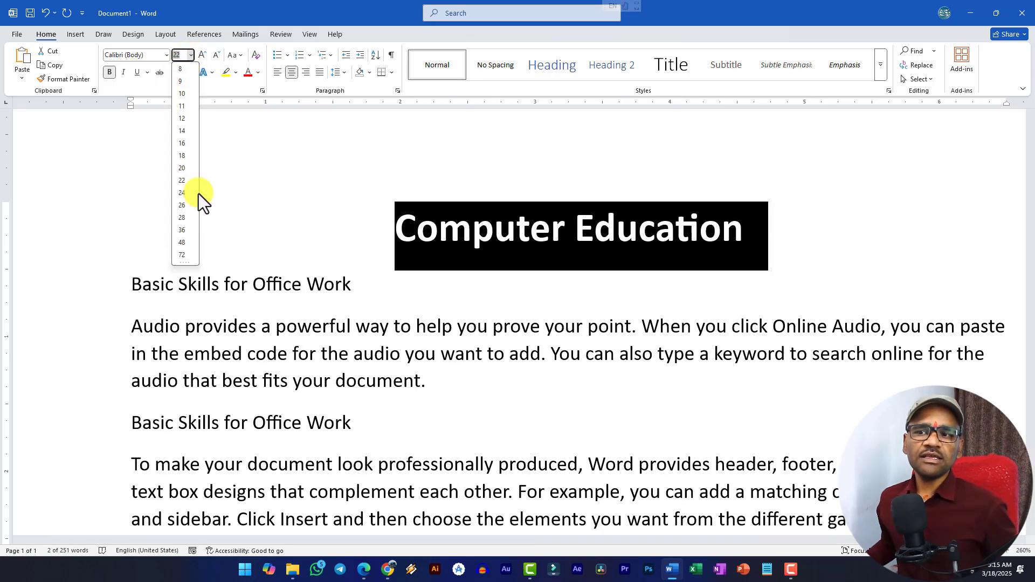
{"action": "left_click", "coordinate": [139, 58]}
{"action": "left_click", "coordinate": [167, 55]}
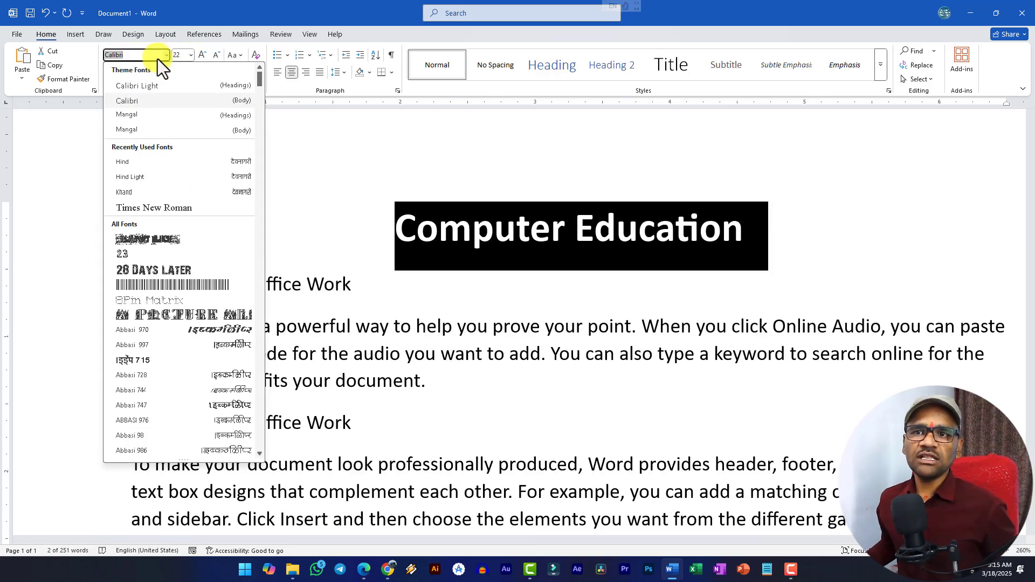
{"action": "left_click", "coordinate": [124, 162]}
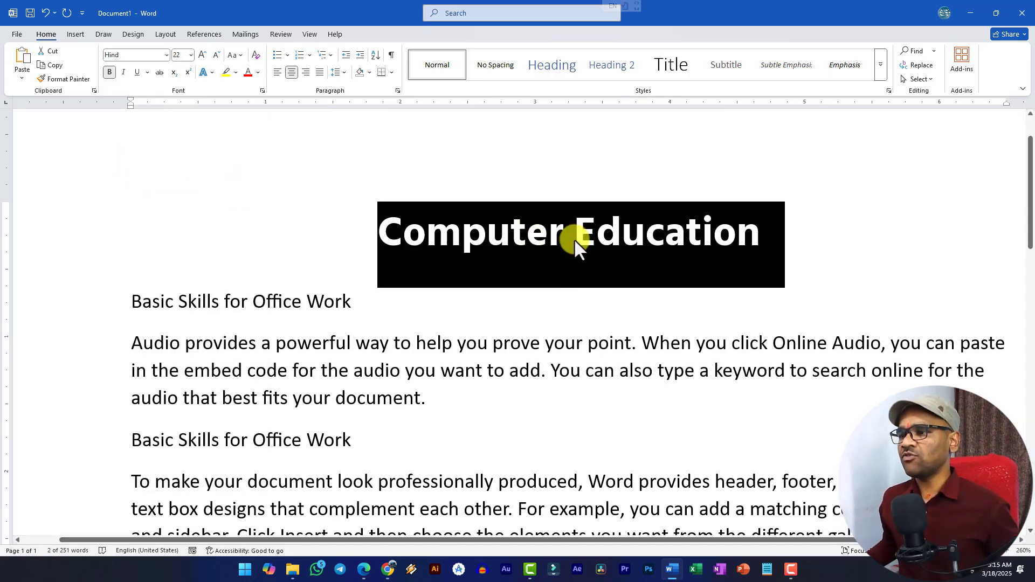
Step: Enlarge the "Basic Skills for Office Work" line directly below the title to 16 pt
{"action": "scroll", "coordinate": [479, 201], "scroll_direction": "down", "scroll_amount": 3}
{"action": "scroll", "coordinate": [681, 238], "scroll_direction": "up", "scroll_amount": 2}
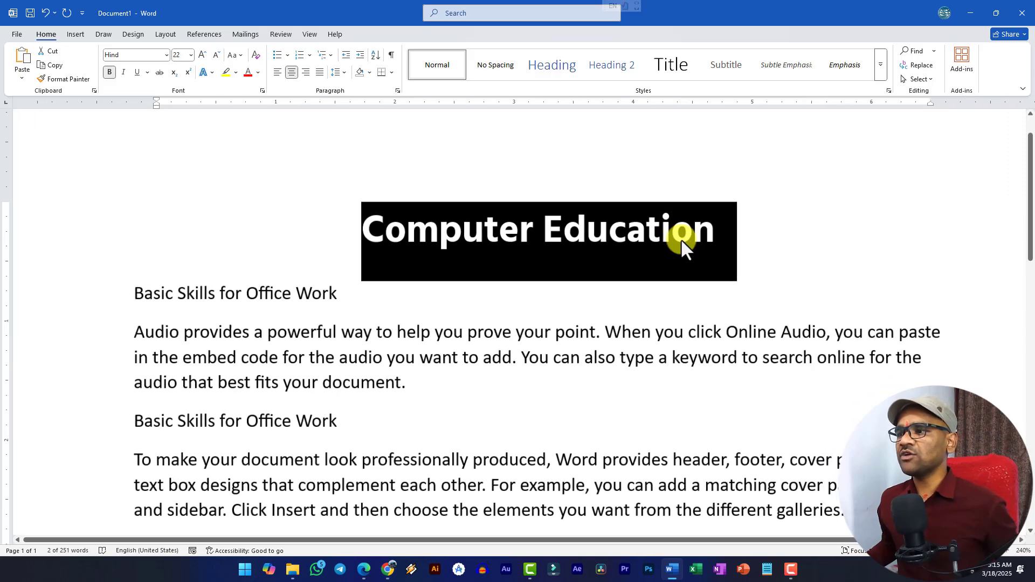
{"action": "scroll", "coordinate": [318, 277], "scroll_direction": "down", "scroll_amount": 4}
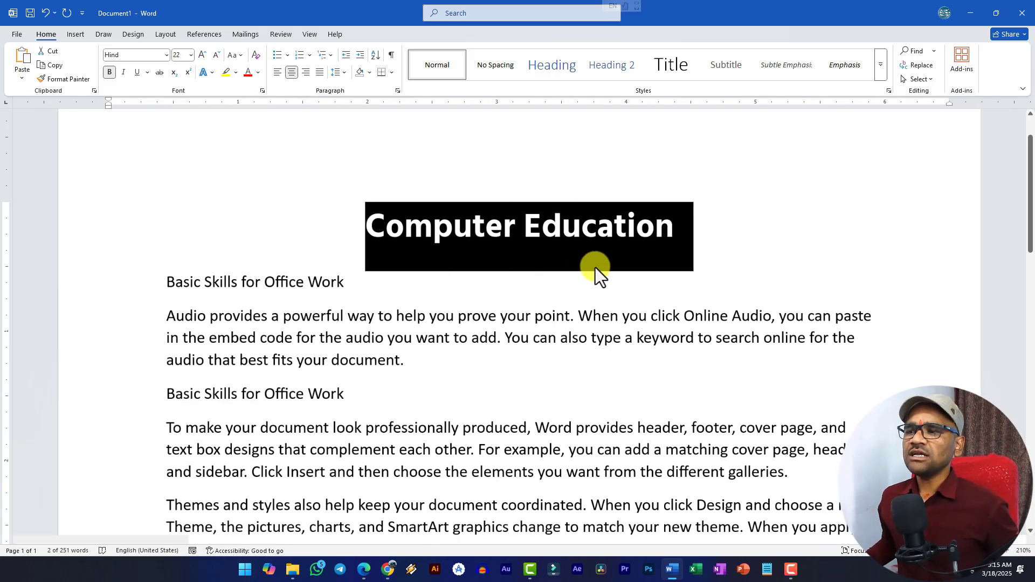
{"action": "left_click_drag", "start_coordinate": [361, 285], "coordinate": [159, 285]}
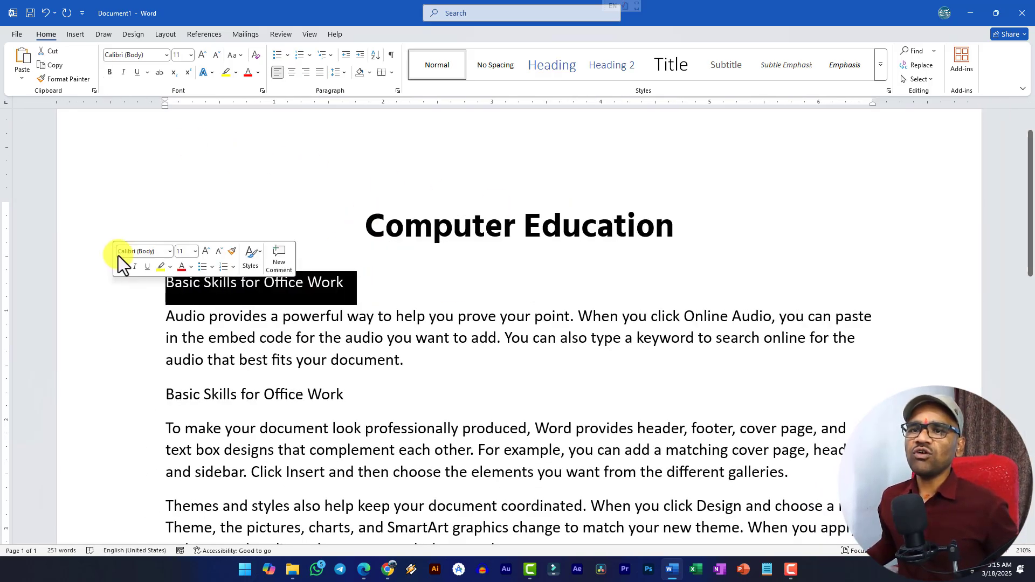
{"action": "left_click", "coordinate": [202, 54]}
{"action": "left_click", "coordinate": [202, 55]}
{"action": "left_click", "coordinate": [203, 55]}
Step: Try the Hind font on the subtitle, settle on Hind Light, and make the line italic and centred
{"action": "left_click", "coordinate": [167, 55]}
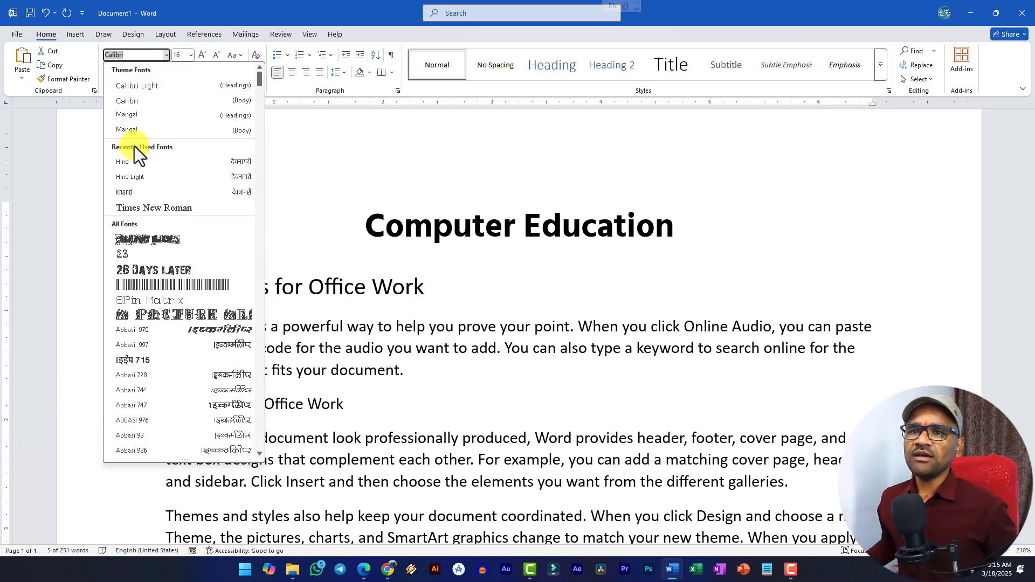
{"action": "left_click", "coordinate": [135, 162]}
{"action": "left_click", "coordinate": [191, 56]}
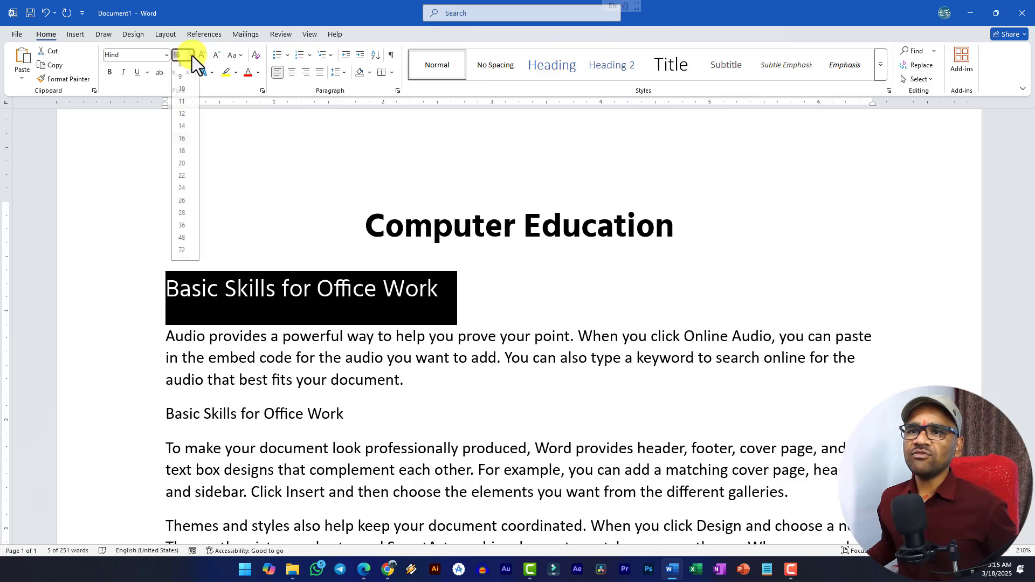
{"action": "left_click", "coordinate": [166, 55]}
{"action": "left_click", "coordinate": [166, 56]}
{"action": "left_click", "coordinate": [154, 180]}
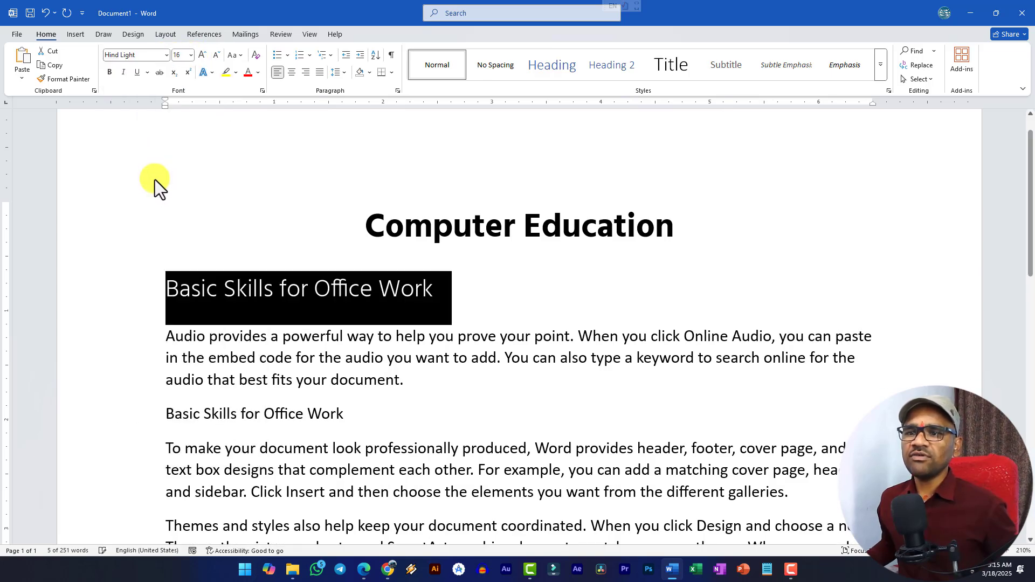
{"action": "left_click", "coordinate": [123, 72]}
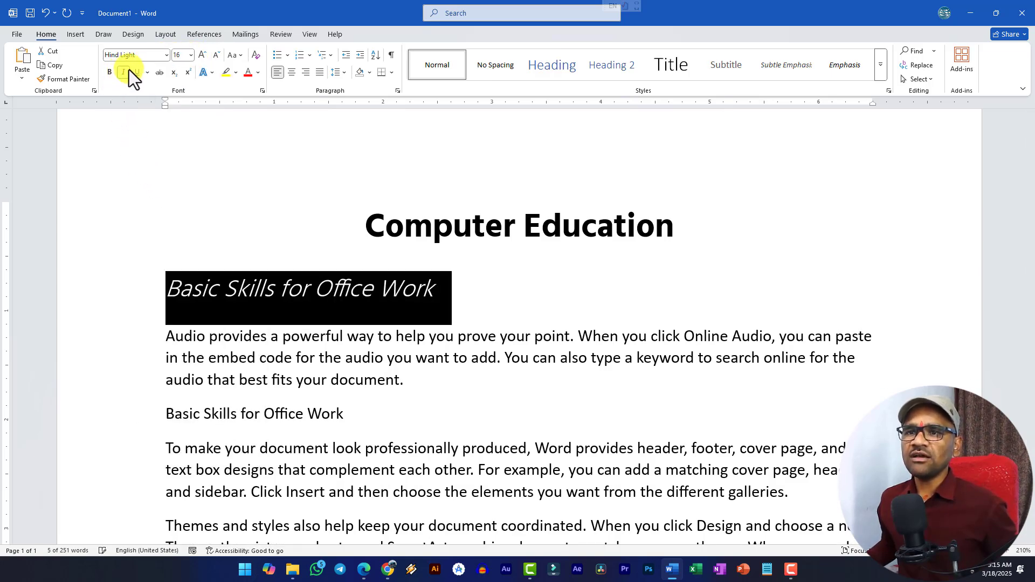
{"action": "left_click", "coordinate": [291, 75]}
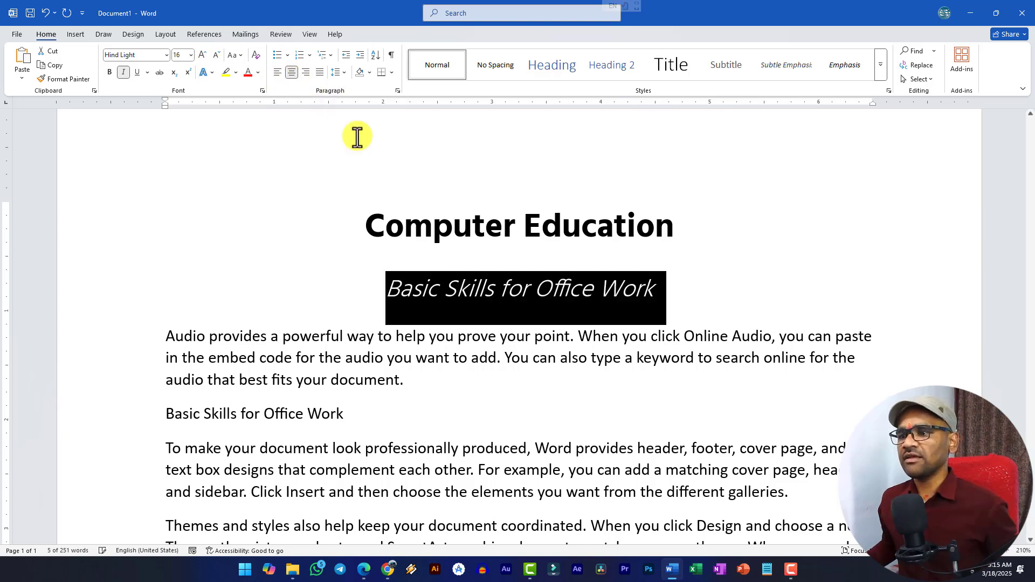
{"action": "left_click", "coordinate": [618, 299]}
{"action": "left_click_drag", "start_coordinate": [388, 229], "coordinate": [721, 229]}
{"action": "left_click", "coordinate": [474, 293]}
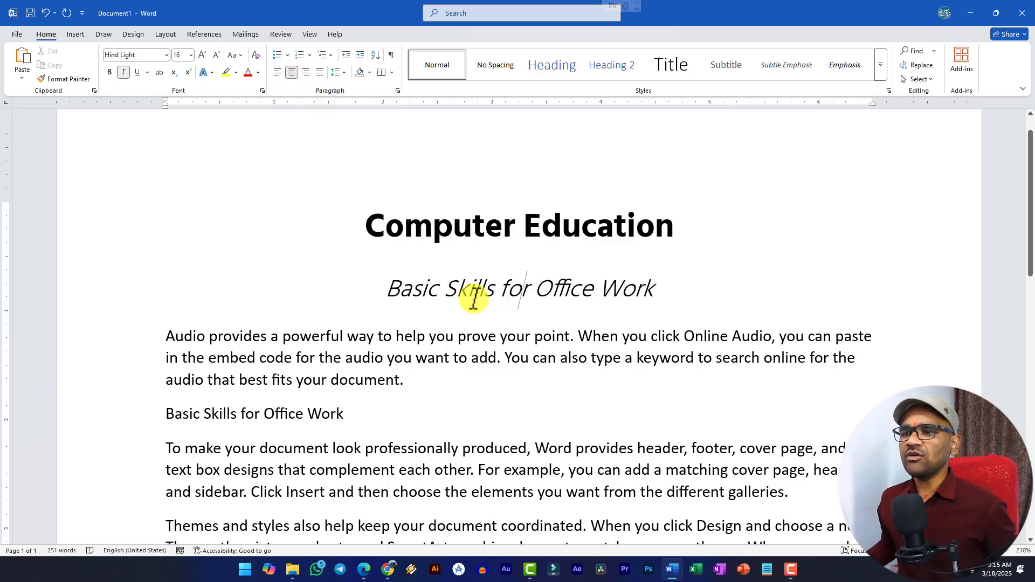
{"action": "left_click_drag", "start_coordinate": [390, 290], "coordinate": [669, 294]}
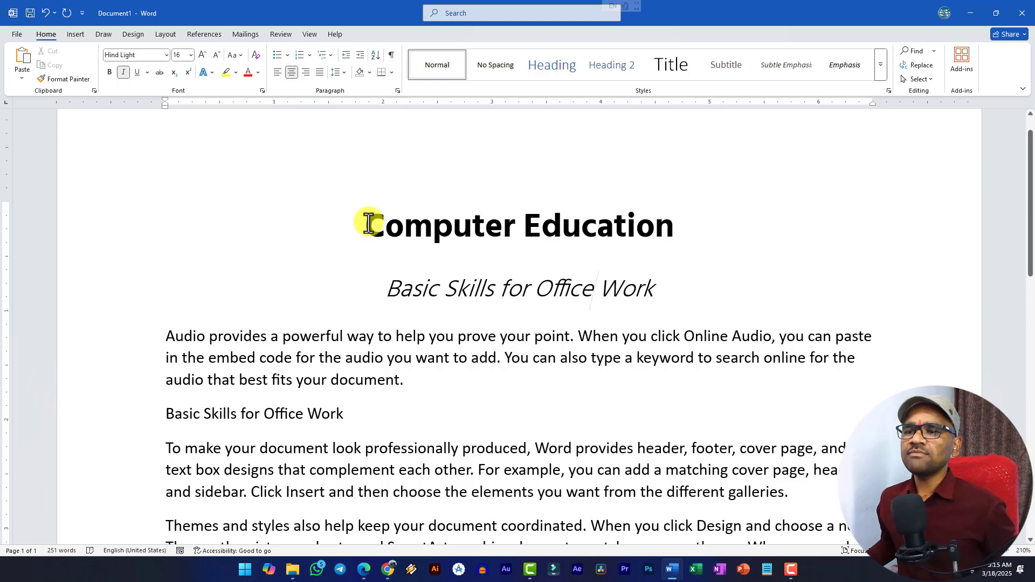
Step: Color the "Computer Education" title with the standard Blue font color
{"action": "left_click_drag", "start_coordinate": [365, 224], "coordinate": [739, 225]}
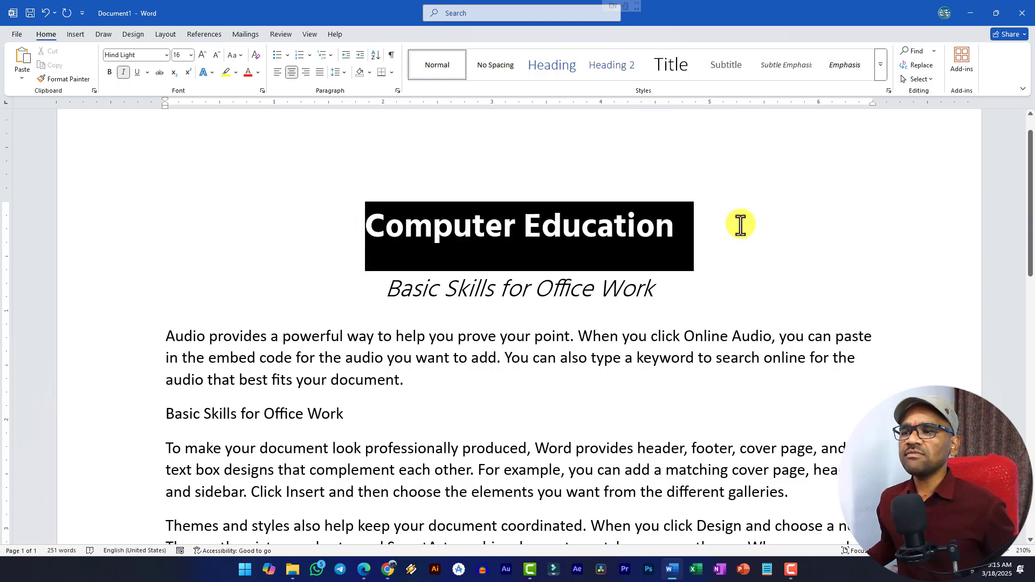
{"action": "left_click", "coordinate": [258, 74]}
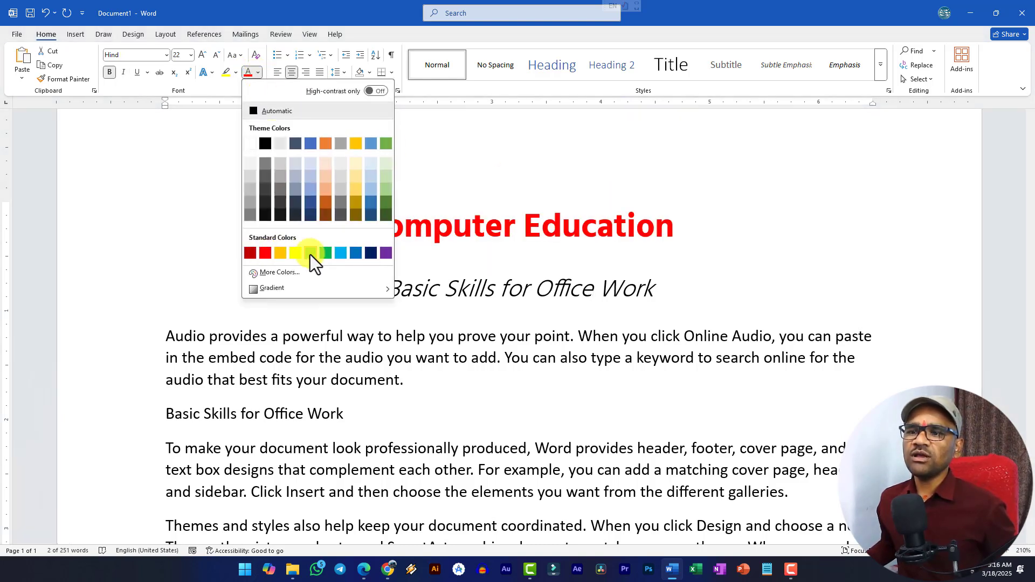
{"action": "left_click", "coordinate": [356, 253]}
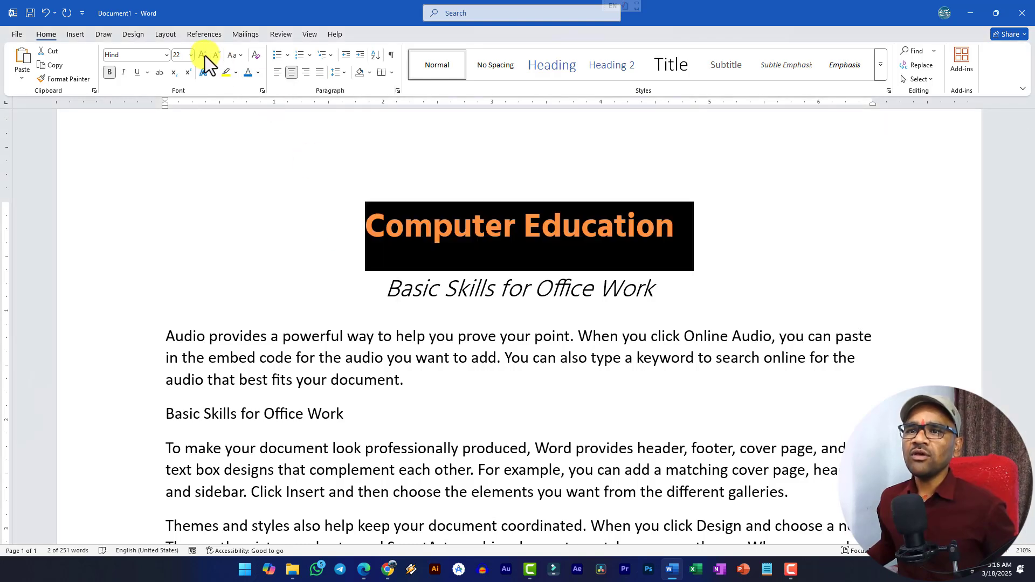
Step: Try UPPERCASE on the title, change it to Sentence case and deselect it
{"action": "left_click", "coordinate": [236, 56]}
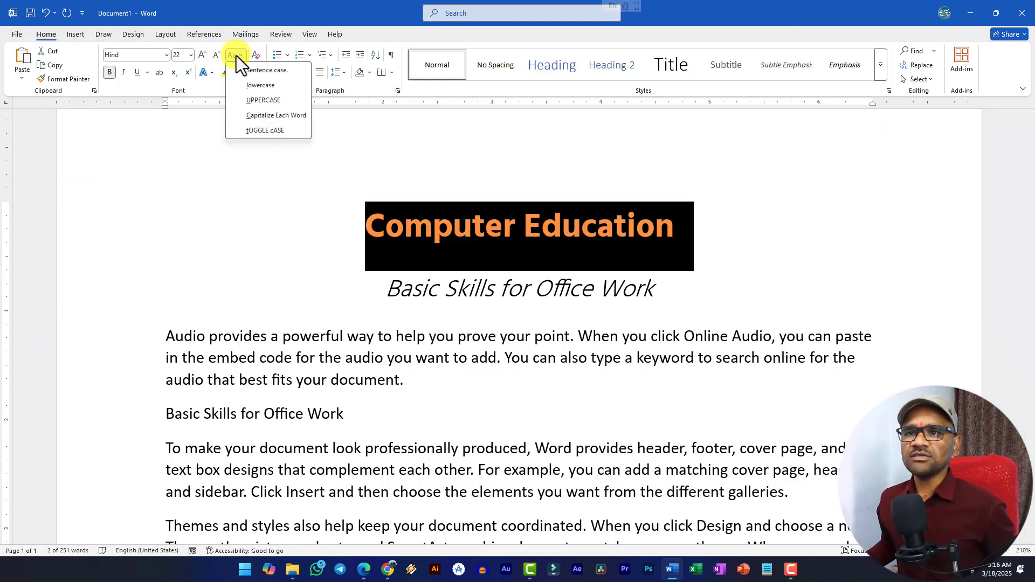
{"action": "left_click", "coordinate": [262, 101]}
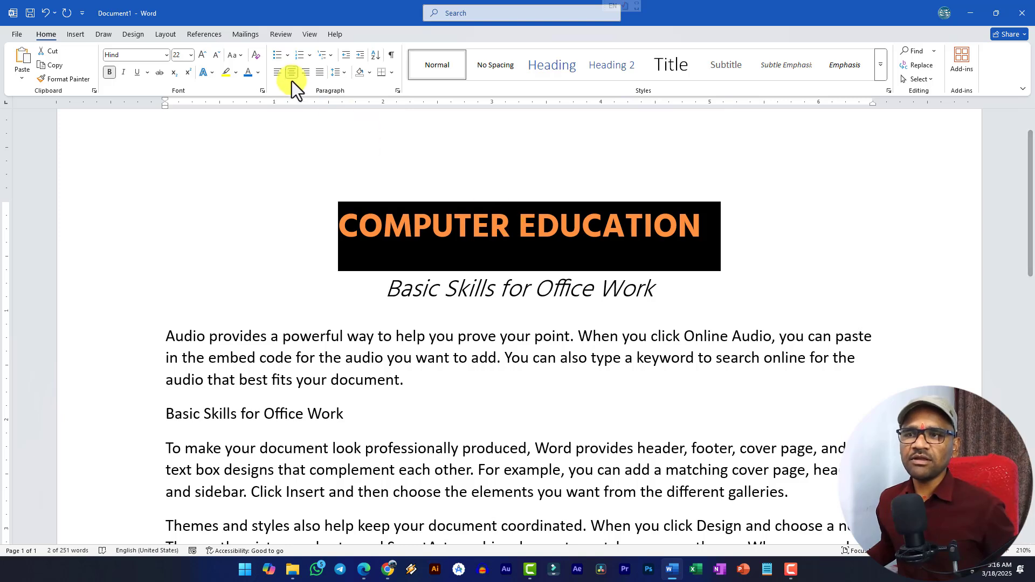
{"action": "left_click", "coordinate": [241, 56]}
{"action": "left_click", "coordinate": [248, 72]}
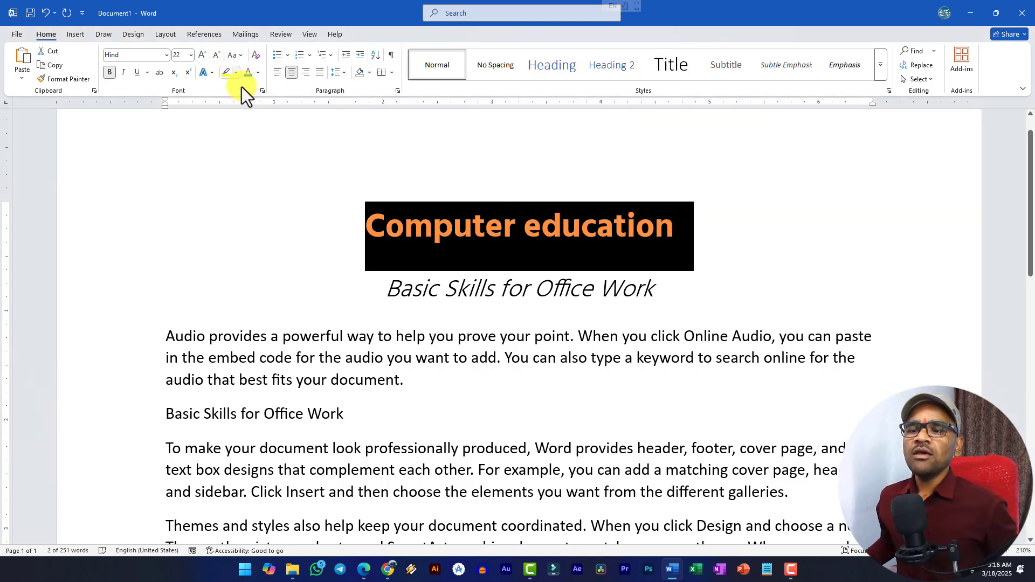
{"action": "left_click", "coordinate": [322, 378]}
Step: Underline the "Basic Skills for Office Work" subtitle and deselect it
{"action": "scroll", "coordinate": [392, 295], "scroll_direction": "down", "scroll_amount": 2}
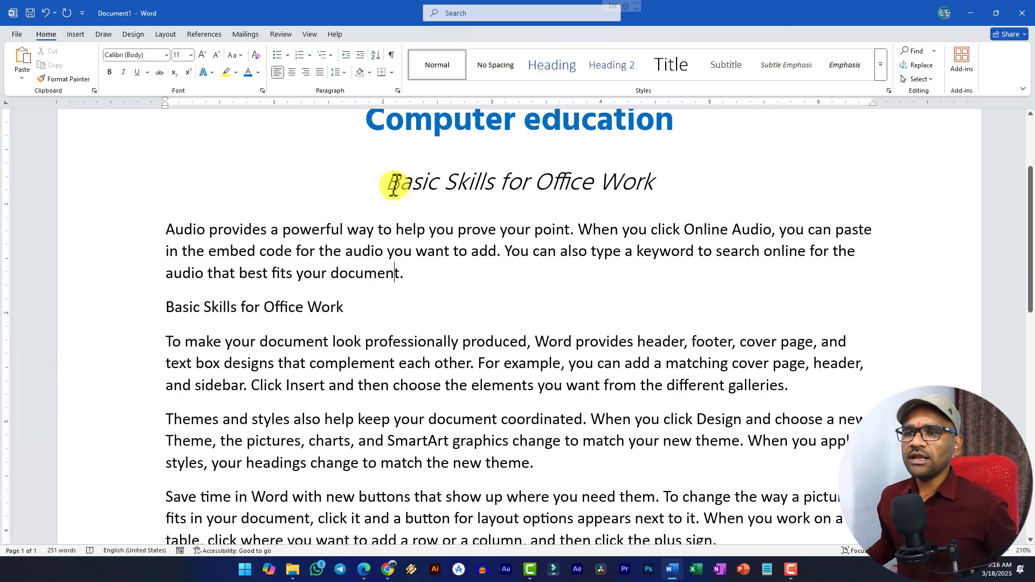
{"action": "left_click_drag", "start_coordinate": [391, 182], "coordinate": [624, 208]}
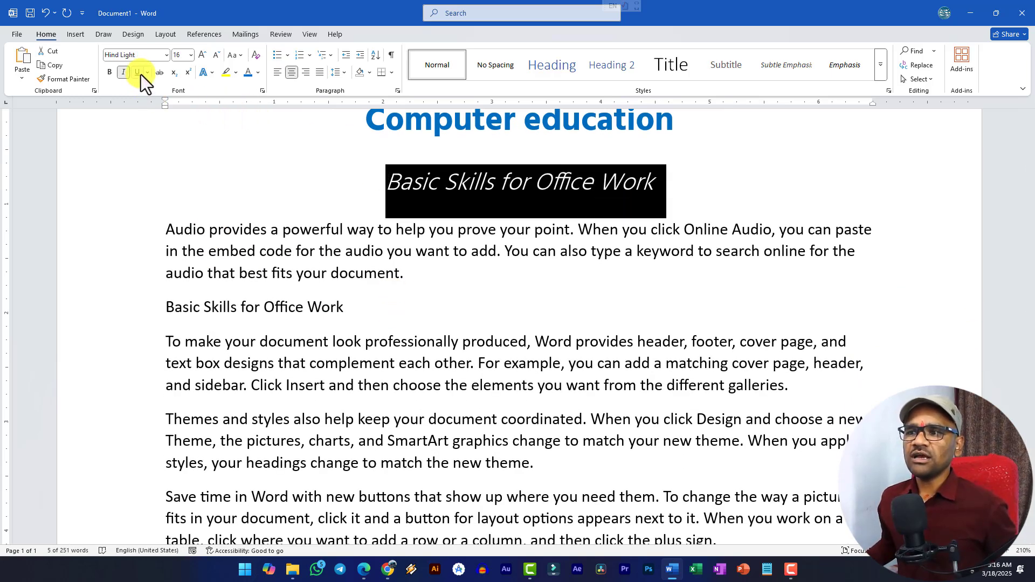
{"action": "left_click", "coordinate": [328, 259]}
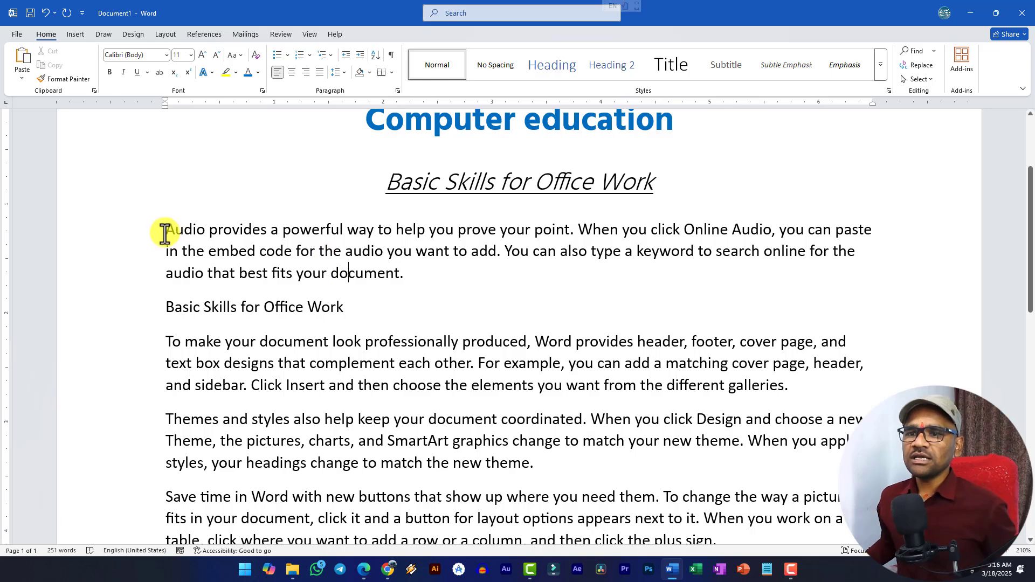
Step: Try strikethrough on the paragraph beginning "Audio provides a powerful way" and remove it again
{"action": "left_click_drag", "start_coordinate": [165, 231], "coordinate": [421, 283]}
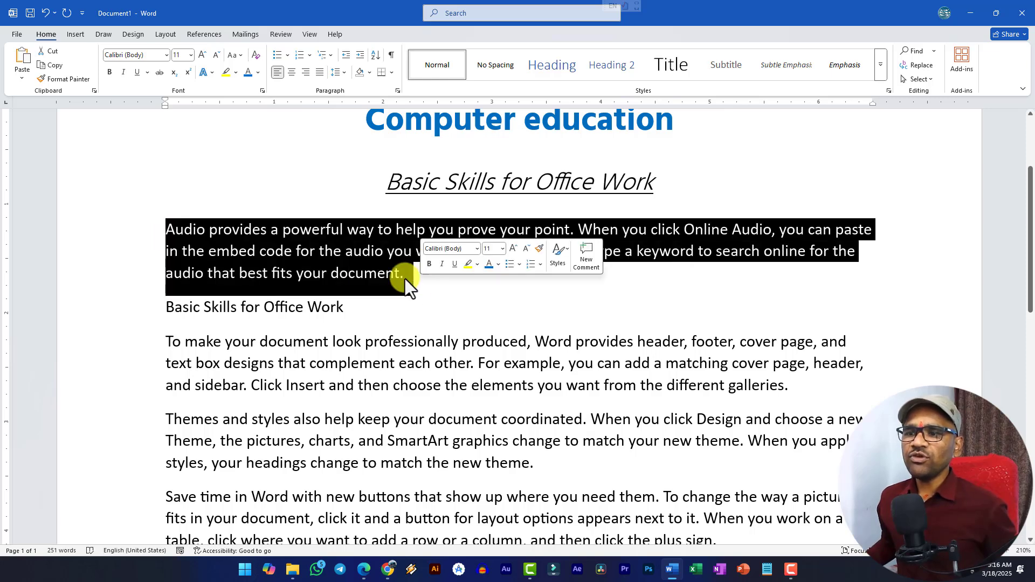
{"action": "left_click", "coordinate": [160, 73]}
{"action": "left_click", "coordinate": [160, 73]}
{"action": "left_click", "coordinate": [408, 342]}
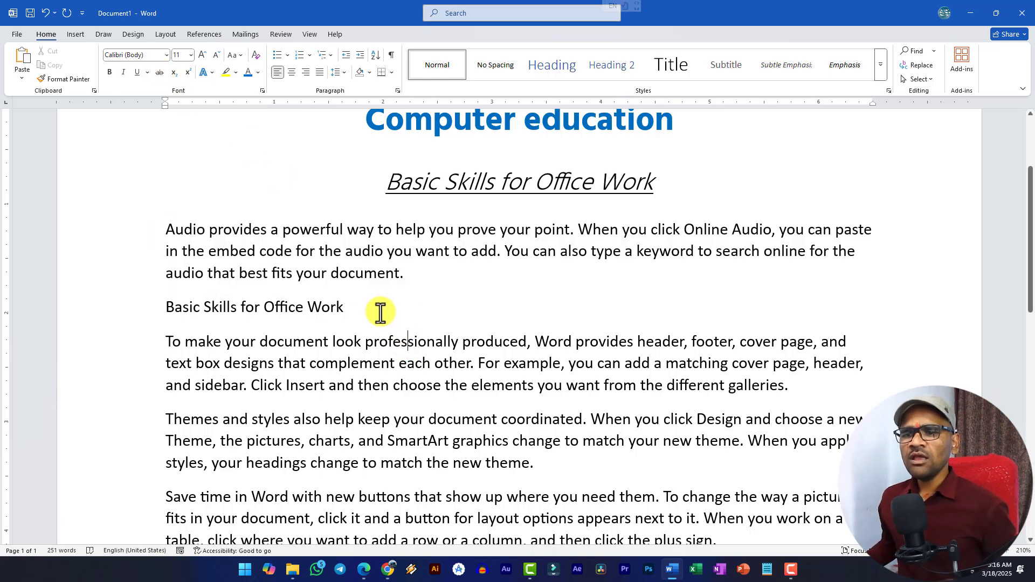
Step: Replace the plain "Basic Skills for Office Work" line between the first two body paragraphs with a line reading "H2O"
{"action": "left_click_drag", "start_coordinate": [380, 312], "coordinate": [157, 312]}
{"action": "key", "text": "Delete"}
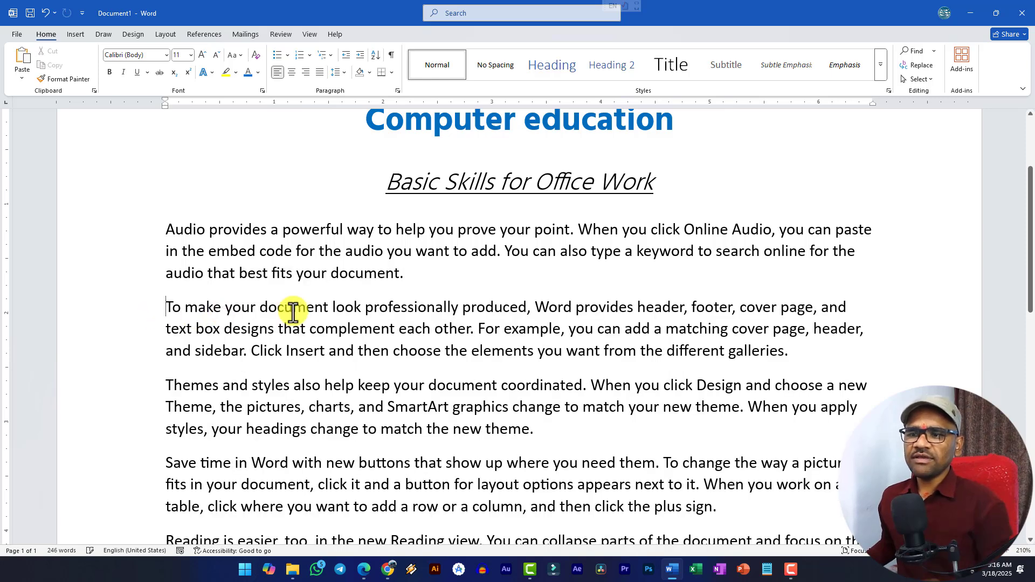
{"action": "key", "text": "Return"}
{"action": "scroll", "coordinate": [316, 343], "scroll_direction": "up", "scroll_amount": 4}
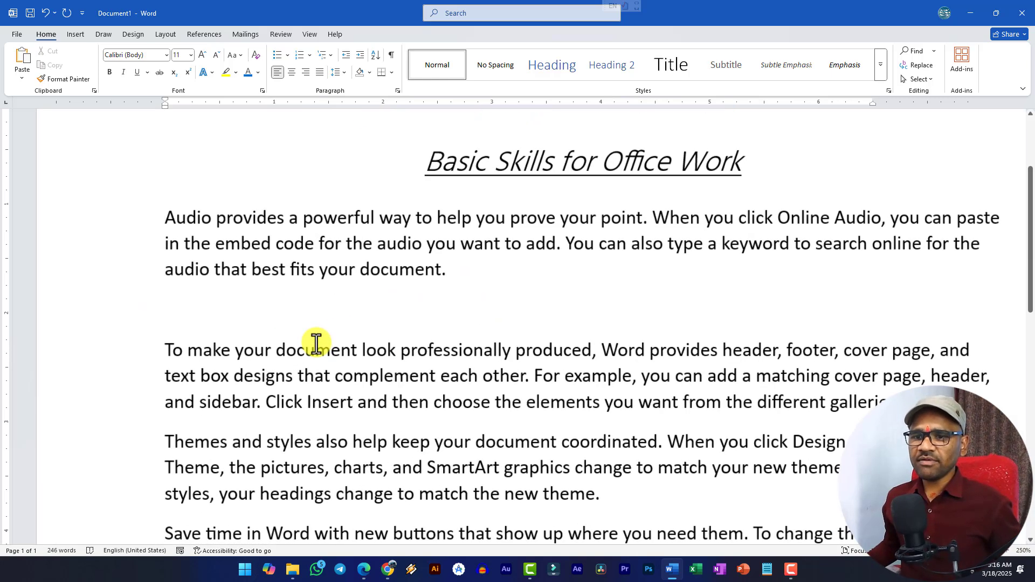
{"action": "type", "text": "H2"}
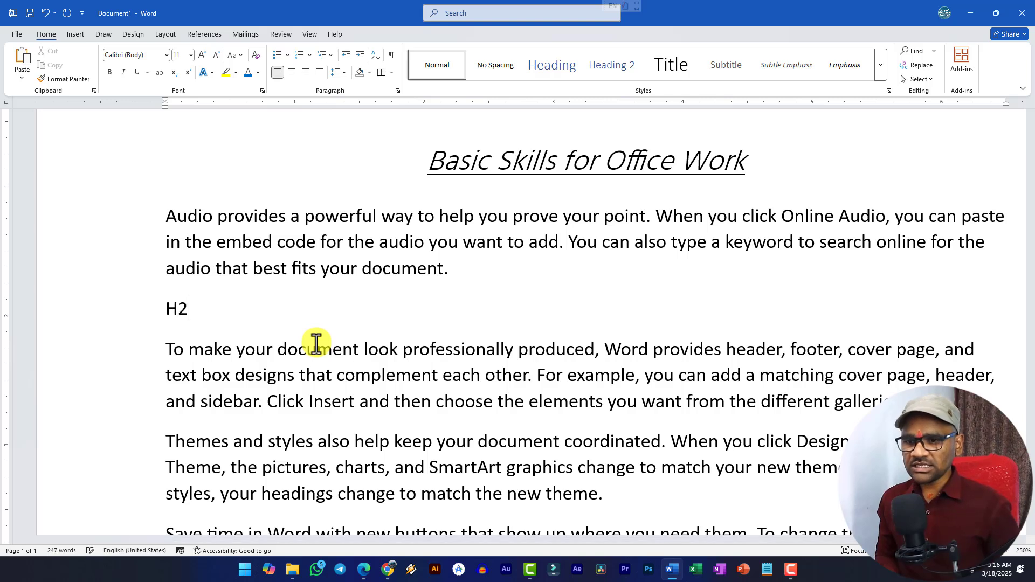
{"action": "type", "text": "O"}
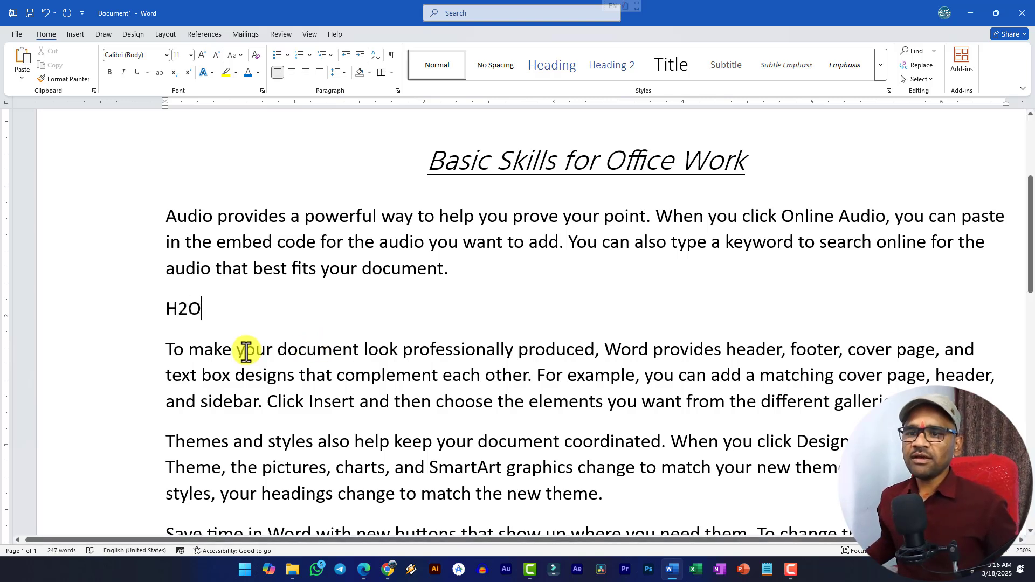
Step: Try Superscript on the 2 in "H2O" and delete the whole H2O line
{"action": "mouse_move", "coordinate": [187, 309]}
{"action": "left_mouse_down"}
{"action": "mouse_move", "coordinate": [162, 308]}
{"action": "mouse_move", "coordinate": [175, 313]}
{"action": "left_mouse_up"}
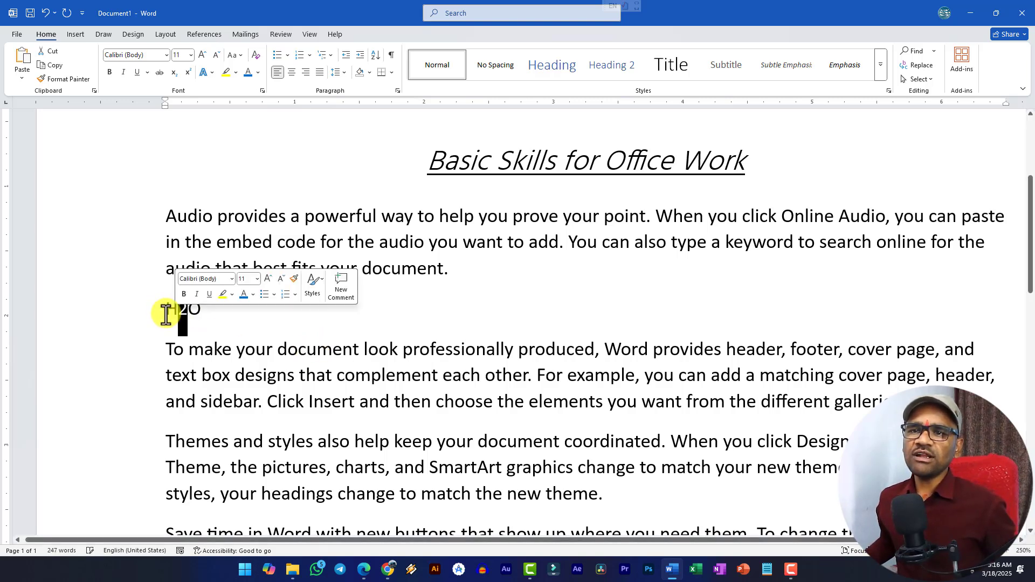
{"action": "left_click", "coordinate": [190, 72]}
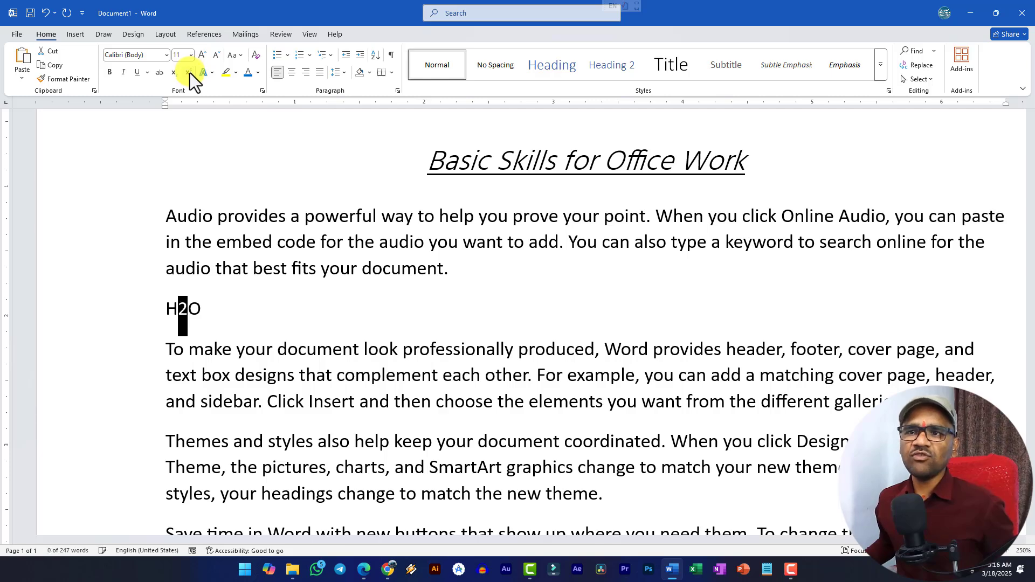
{"action": "left_click", "coordinate": [221, 316]}
{"action": "left_click", "coordinate": [85, 301]}
{"action": "key", "text": "Delete"}
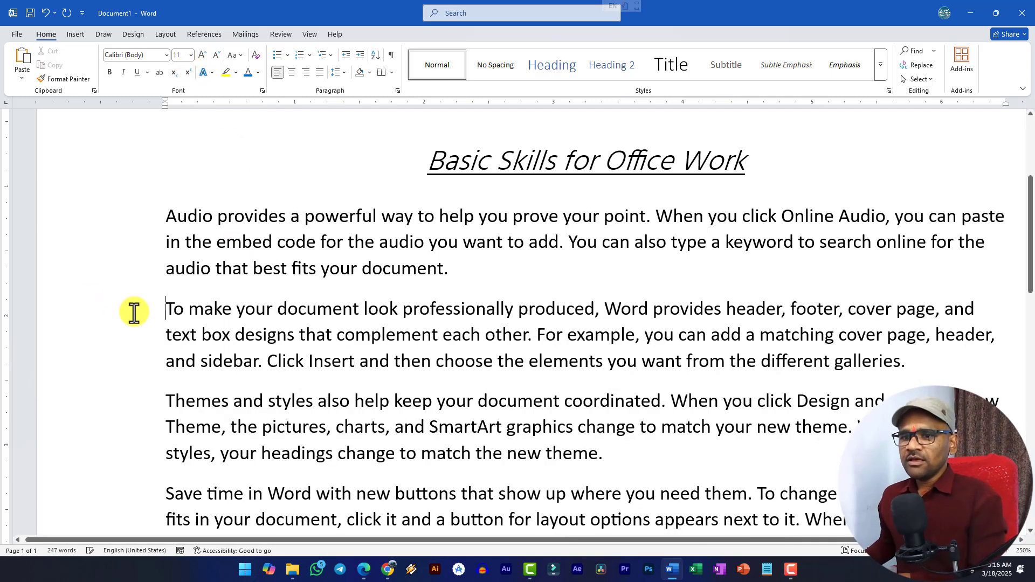
Step: Apply the text effect with black fill and blue hard shadow to the "Computer education" title
{"action": "scroll", "coordinate": [439, 261], "scroll_direction": "up", "scroll_amount": 2}
{"action": "left_click_drag", "start_coordinate": [400, 221], "coordinate": [740, 220]}
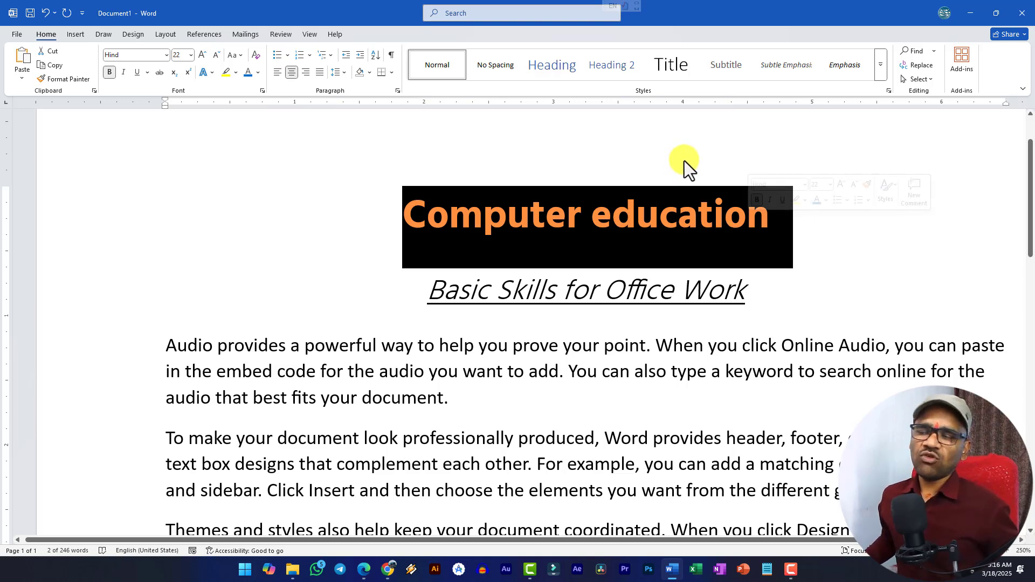
{"action": "left_click", "coordinate": [213, 73]}
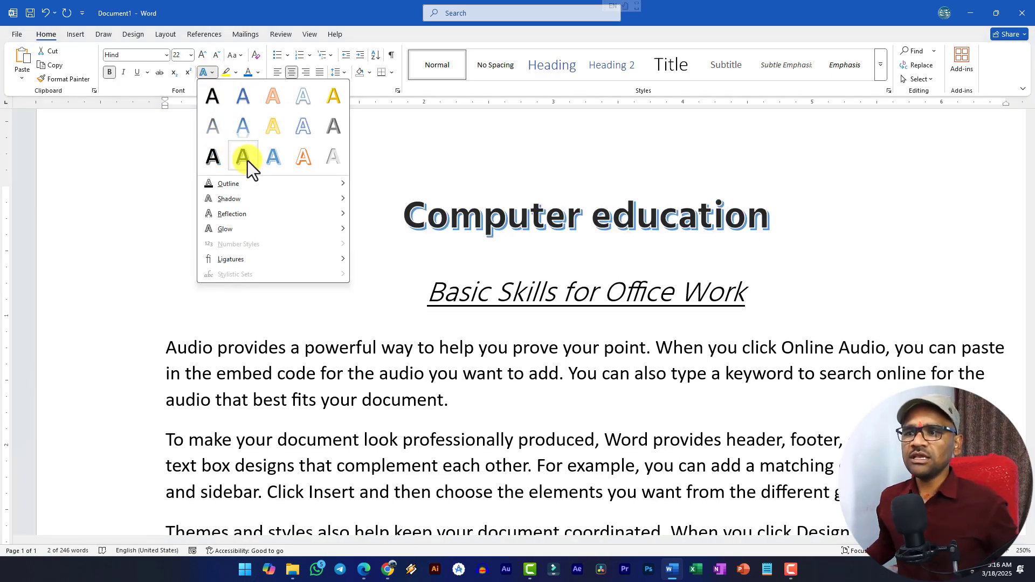
{"action": "left_click", "coordinate": [247, 161]}
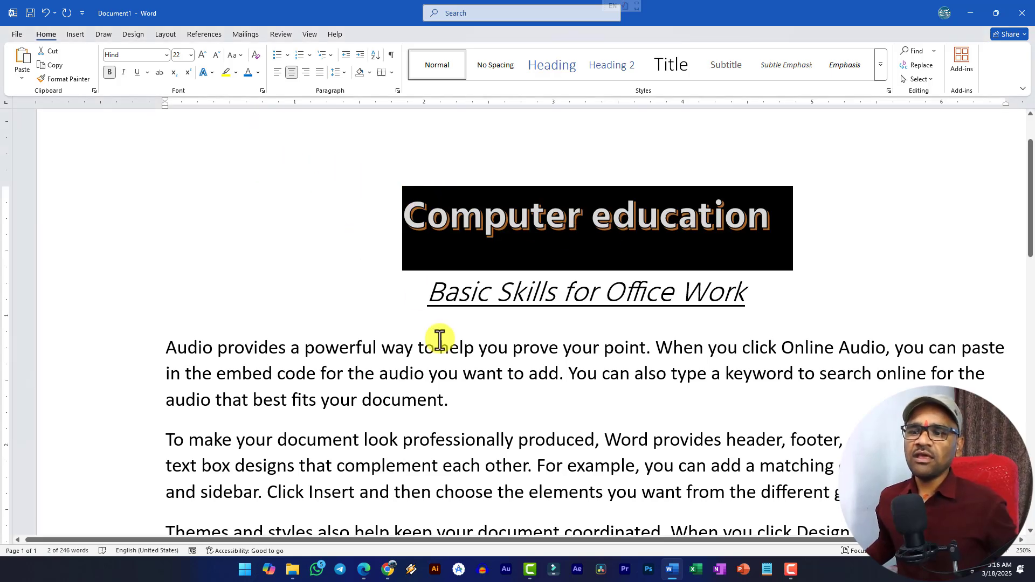
{"action": "left_click", "coordinate": [354, 337]}
Step: Highlight the words "sidebar", "pictures" and "document" in the body paragraphs in yellow
{"action": "scroll", "coordinate": [350, 319], "scroll_direction": "down", "scroll_amount": 1}
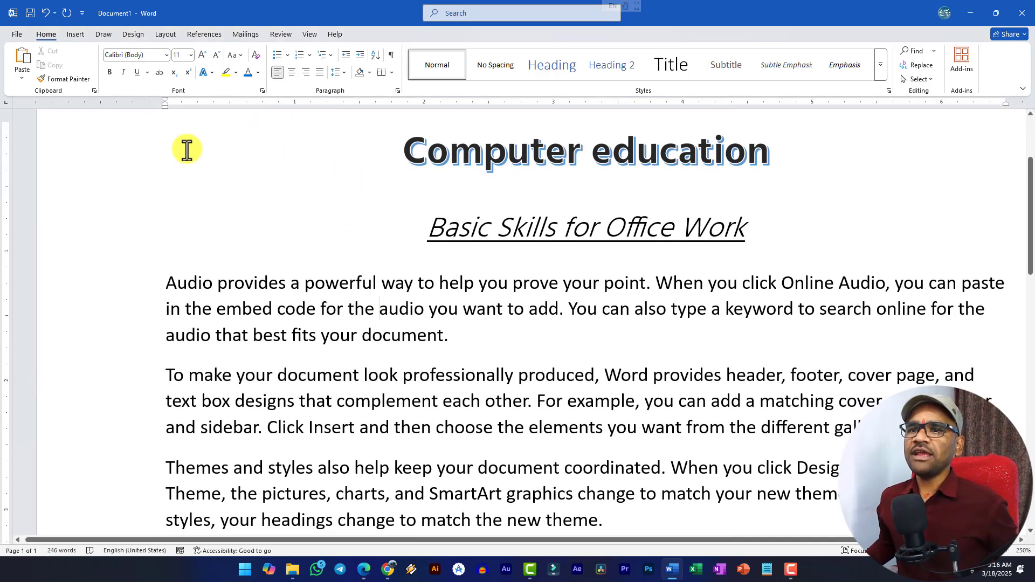
{"action": "left_click", "coordinate": [231, 75]}
{"action": "scroll", "coordinate": [302, 362], "scroll_direction": "down", "scroll_amount": 3}
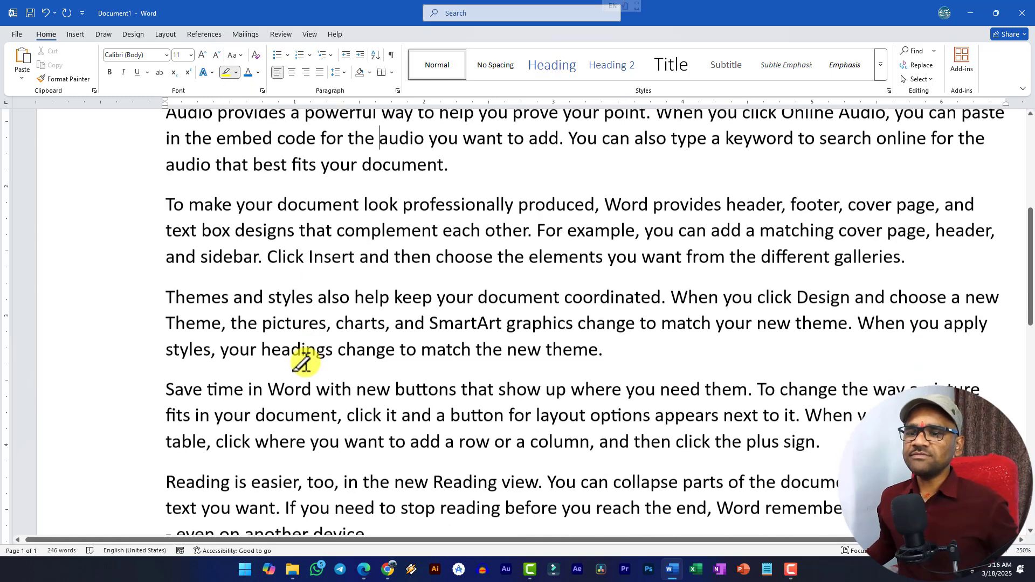
{"action": "left_click_drag", "start_coordinate": [201, 233], "coordinate": [260, 234]}
{"action": "left_click_drag", "start_coordinate": [263, 300], "coordinate": [323, 299]}
{"action": "mouse_move", "coordinate": [266, 393]}
{"action": "left_mouse_down"}
{"action": "mouse_move", "coordinate": [335, 394]}
{"action": "mouse_move", "coordinate": [256, 396]}
{"action": "left_mouse_up"}
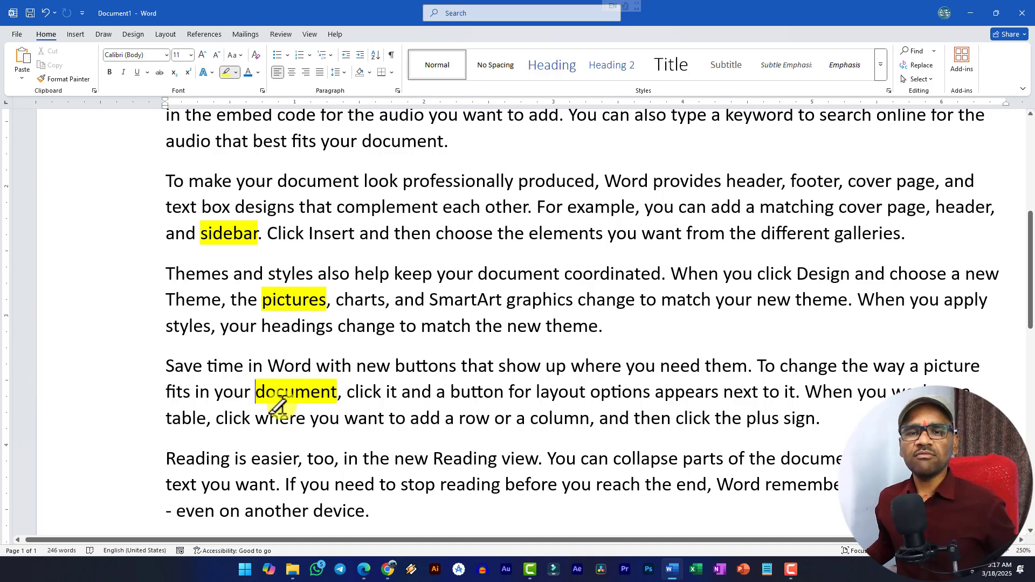
Step: Remove the highlight from "document", "pictures" and "sidebar", and highlight ", the pictures, charts, and SmartArt" in yellow
{"action": "mouse_move", "coordinate": [337, 392]}
{"action": "left_mouse_down"}
{"action": "mouse_move", "coordinate": [216, 391]}
{"action": "mouse_move", "coordinate": [338, 392]}
{"action": "left_mouse_up"}
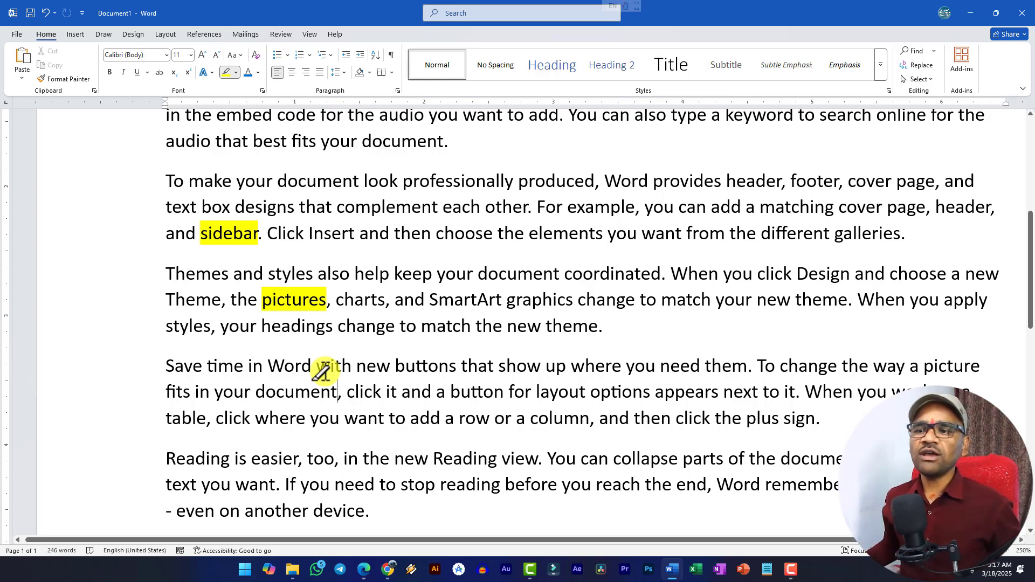
{"action": "left_click_drag", "start_coordinate": [322, 300], "coordinate": [259, 293]}
{"action": "left_click_drag", "start_coordinate": [251, 238], "coordinate": [201, 234]}
{"action": "left_click_drag", "start_coordinate": [222, 300], "coordinate": [453, 310]}
{"action": "key", "text": "Escape"}
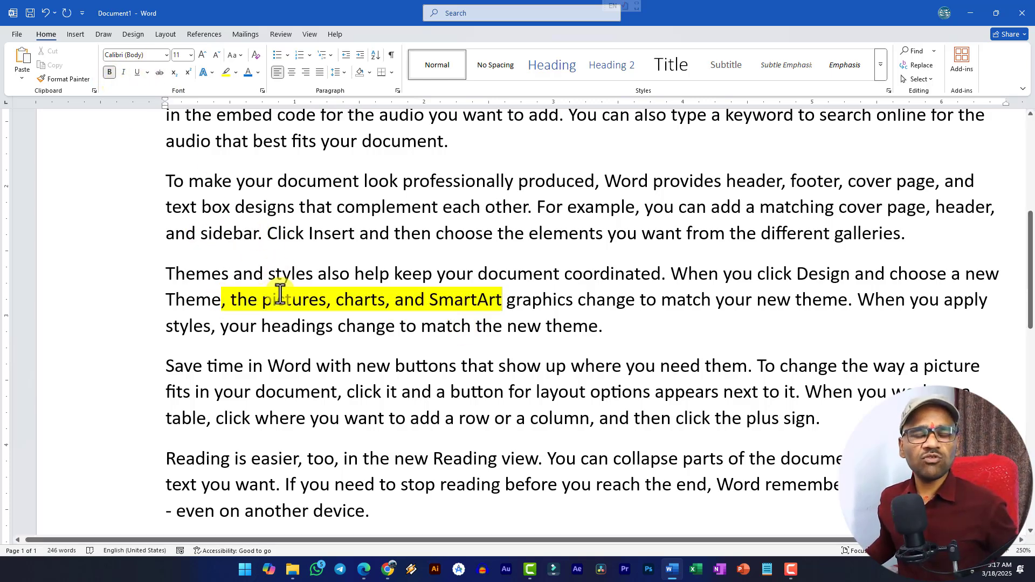
Step: Set the highlight of the whole "Themes and styles" paragraph to No Color
{"action": "left_click_drag", "start_coordinate": [165, 274], "coordinate": [626, 326]}
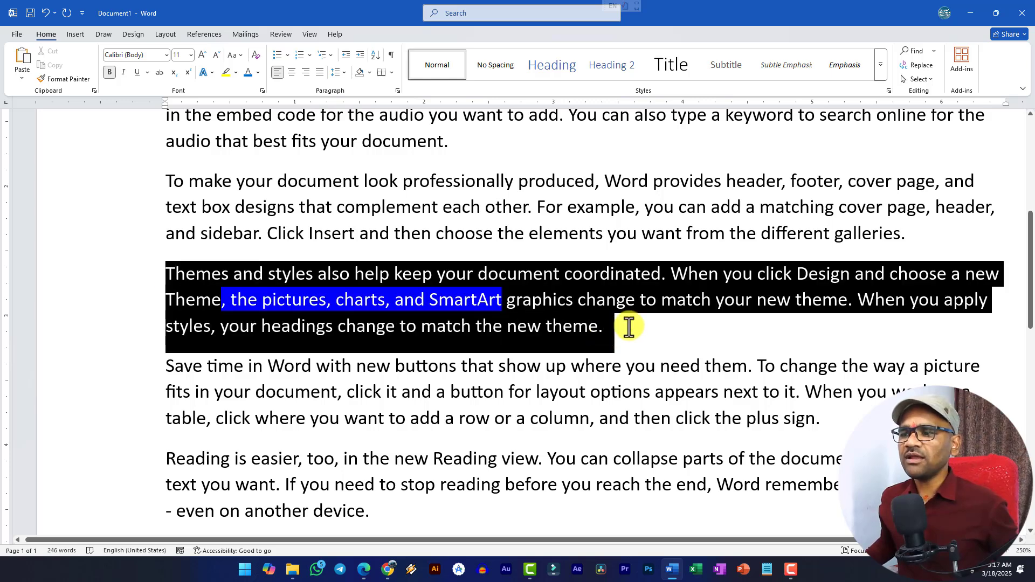
{"action": "left_click", "coordinate": [236, 75]}
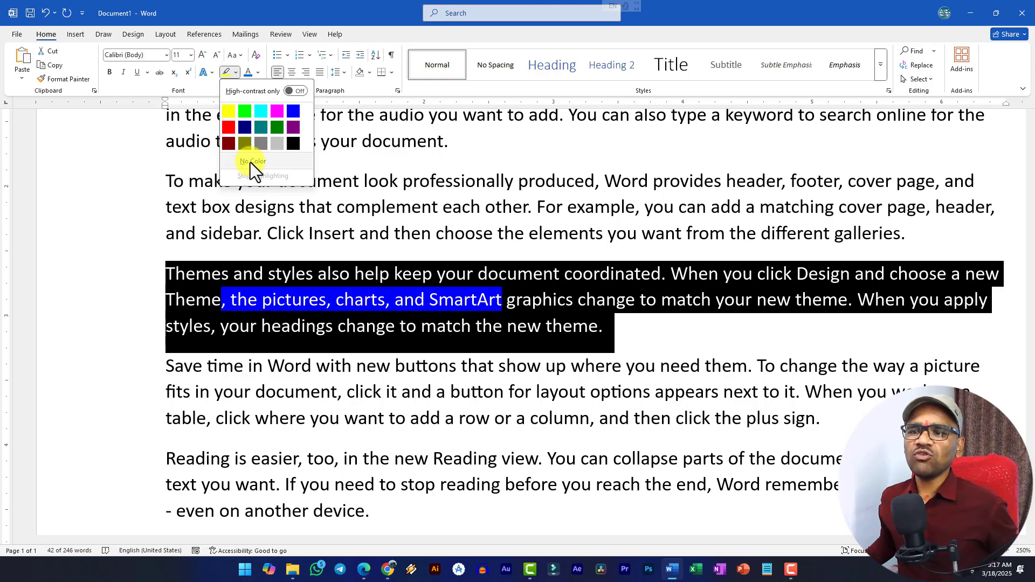
{"action": "left_click", "coordinate": [252, 161]}
{"action": "left_click", "coordinate": [403, 301]}
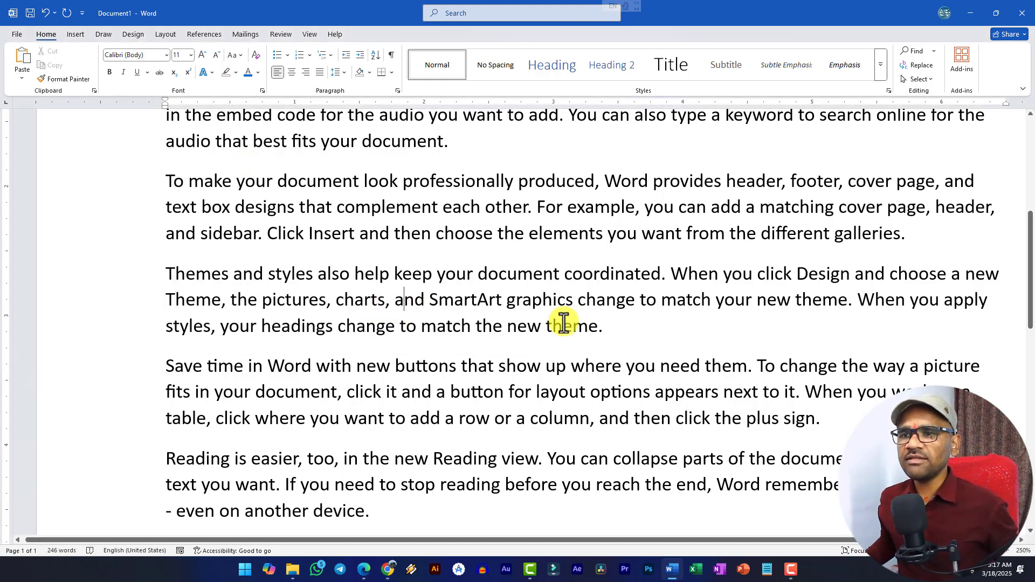
Step: Try bold and 12 pt on the "Themes and styles" paragraph, and clear all its formatting
{"action": "left_click", "coordinate": [603, 326]}
{"action": "left_click", "coordinate": [261, 326], "text": "shift"}
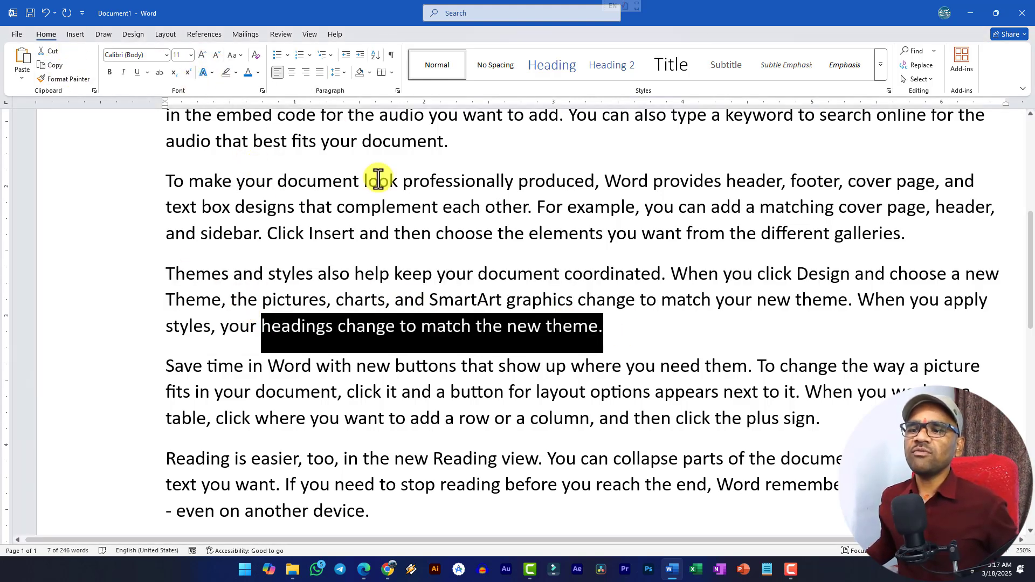
{"action": "left_click", "coordinate": [167, 274]}
{"action": "left_click", "coordinate": [598, 325], "text": "shift"}
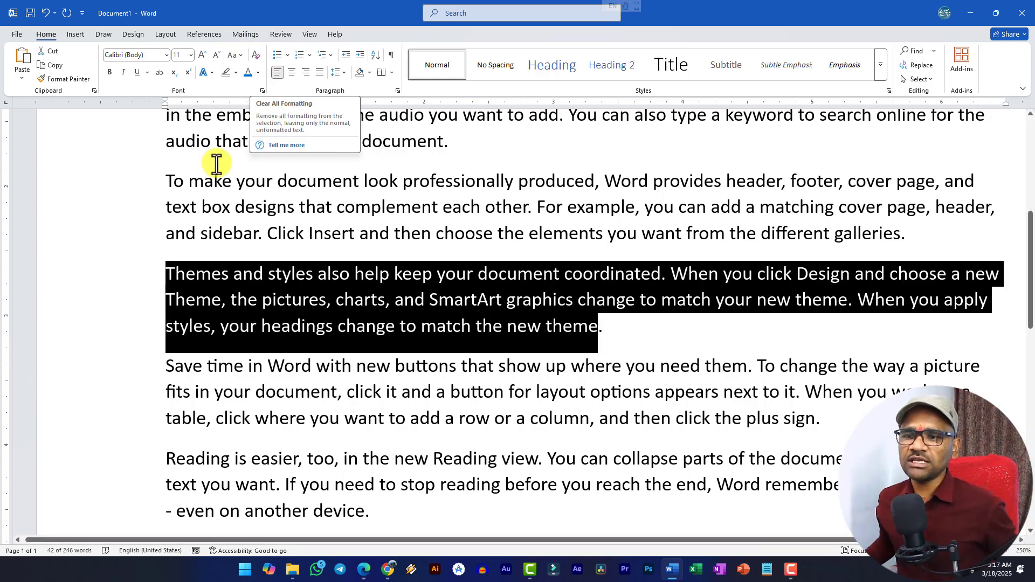
{"action": "left_click", "coordinate": [112, 74]}
{"action": "left_click", "coordinate": [204, 55]}
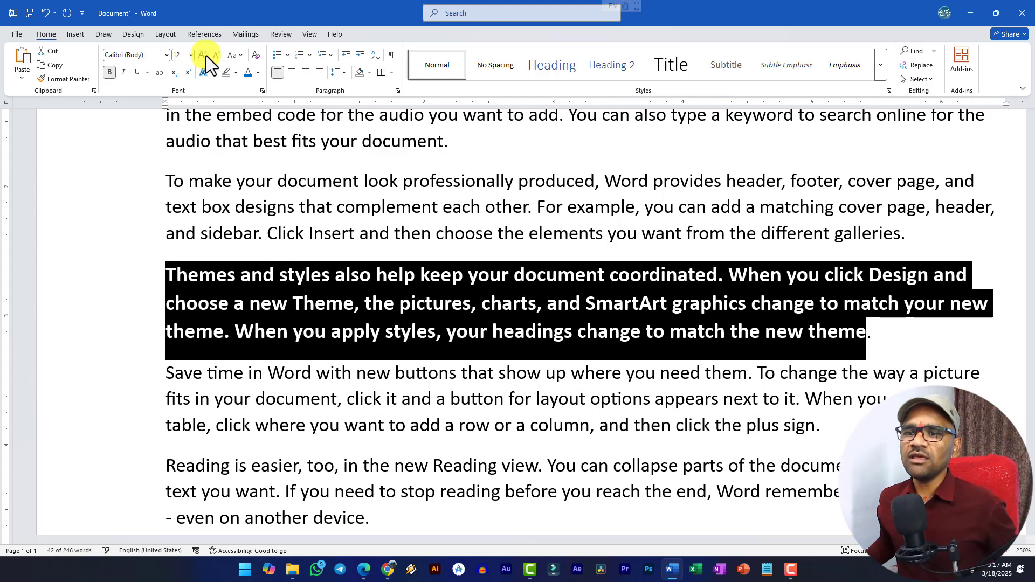
{"action": "left_click", "coordinate": [255, 57]}
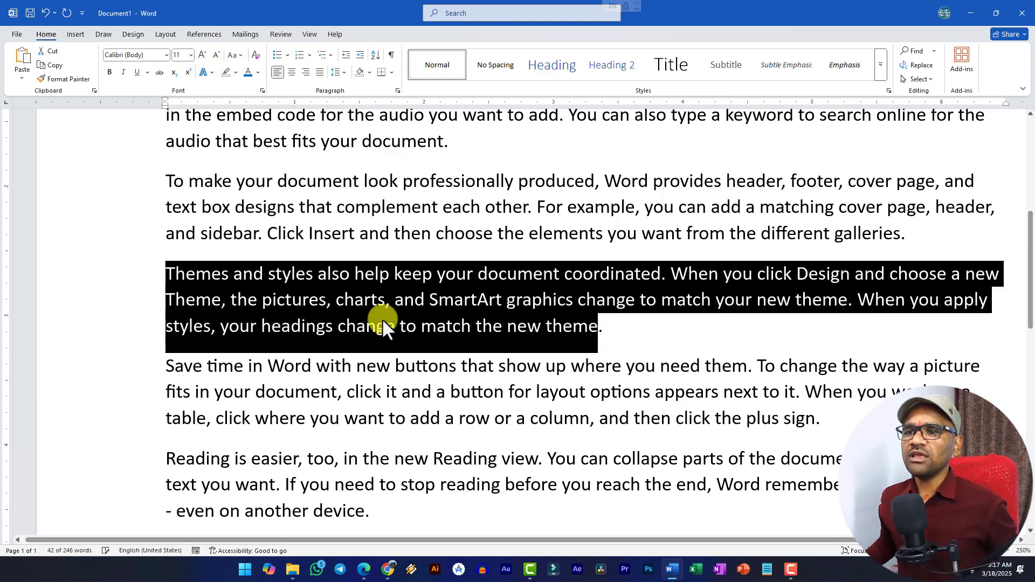
{"action": "left_click", "coordinate": [600, 326]}
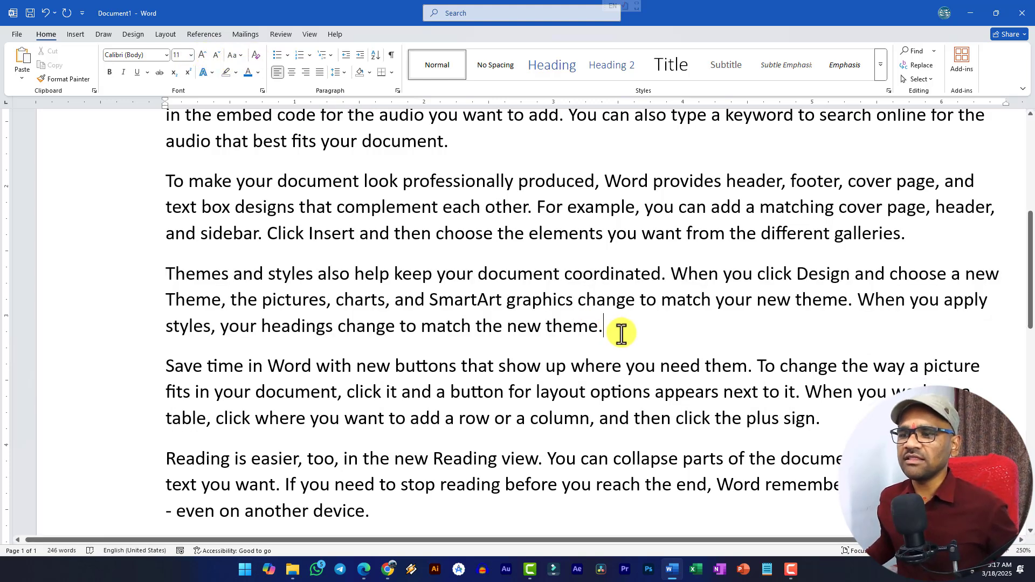
Step: Try Justify, Align Left and Center on the paragraph beginning "To make your document look", and align it right
{"action": "scroll", "coordinate": [356, 211], "scroll_direction": "down", "scroll_amount": 5, "text": "ctrl"}
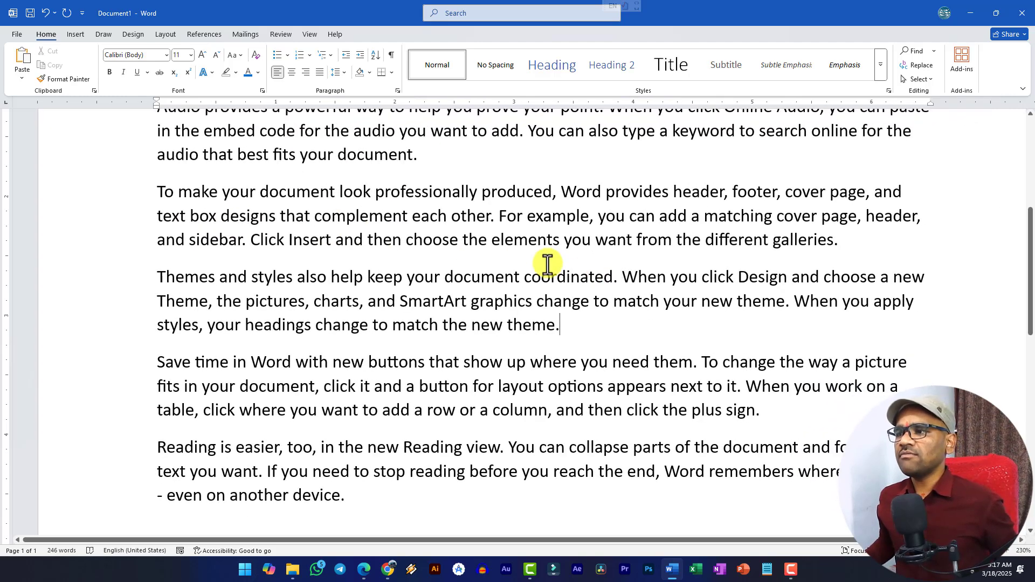
{"action": "scroll", "coordinate": [748, 256], "scroll_direction": "up", "scroll_amount": 1, "text": "ctrl"}
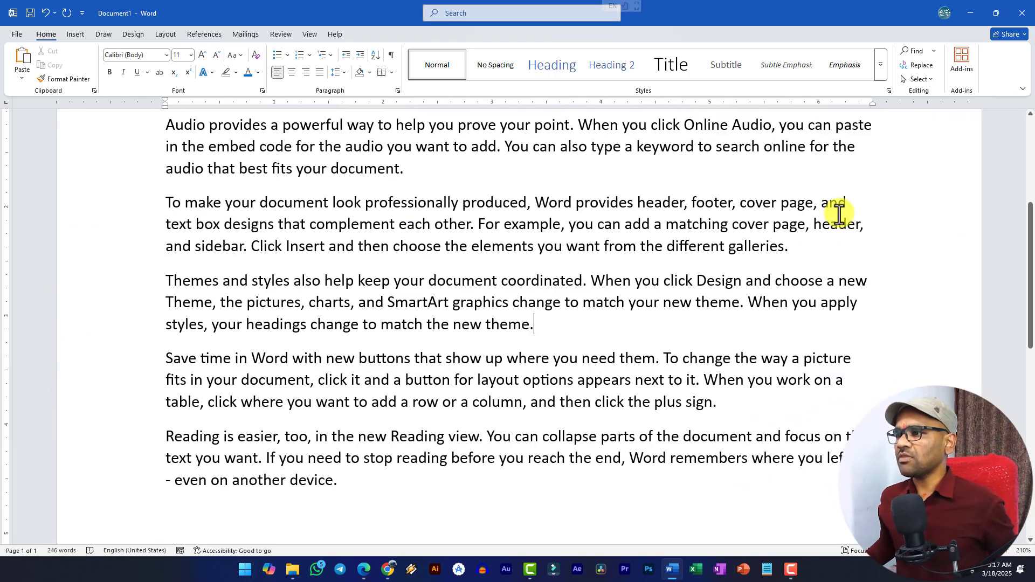
{"action": "left_click", "coordinate": [846, 208]}
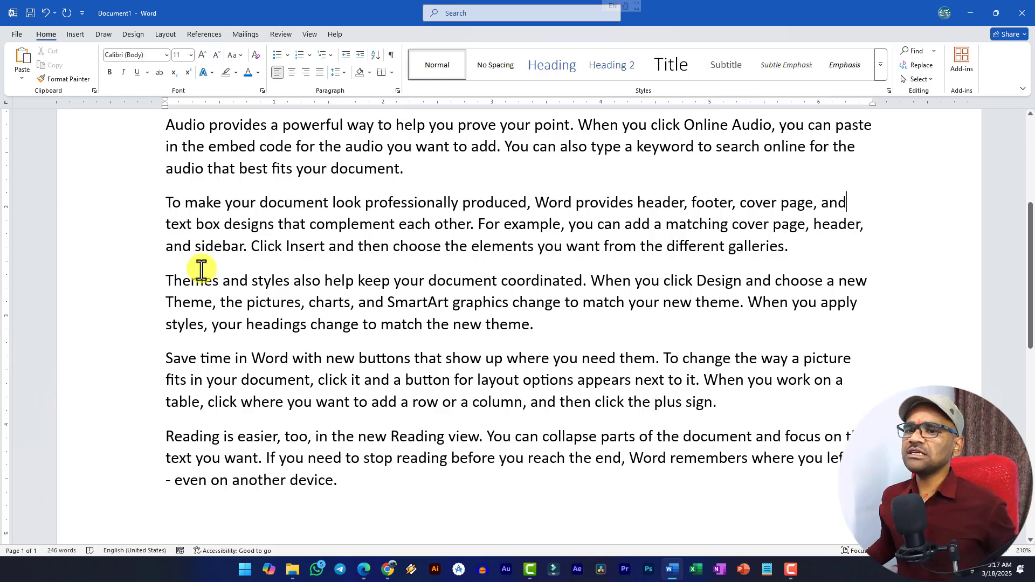
{"action": "left_click", "coordinate": [295, 216]}
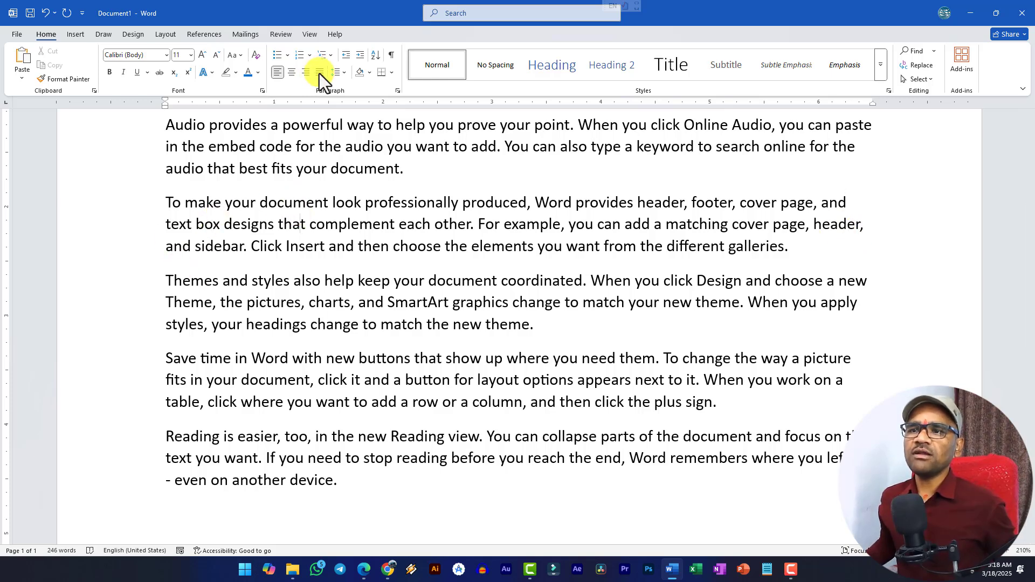
{"action": "left_click", "coordinate": [319, 72]}
{"action": "left_click", "coordinate": [277, 72]}
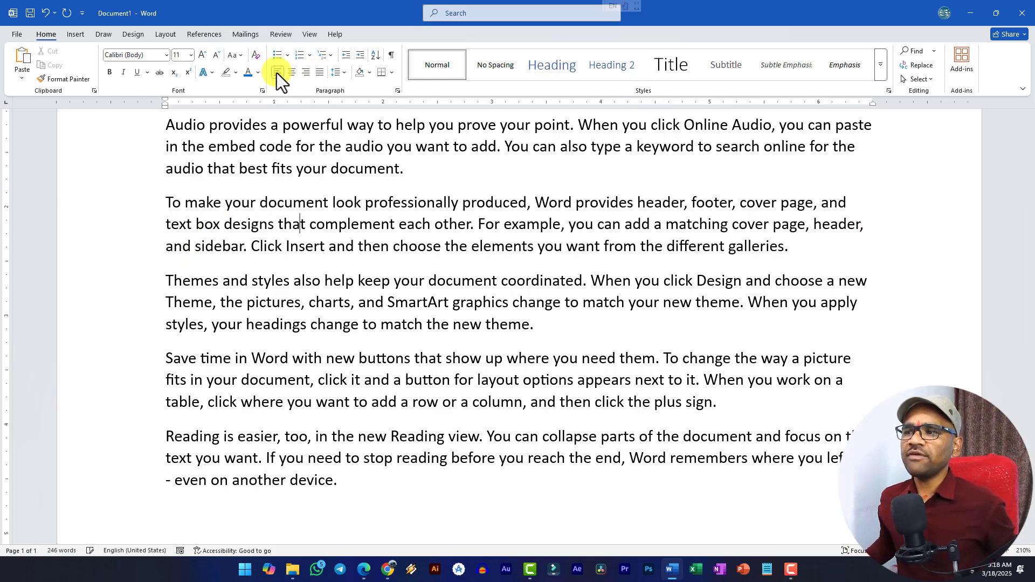
{"action": "left_click", "coordinate": [292, 73]}
{"action": "left_click", "coordinate": [305, 75]}
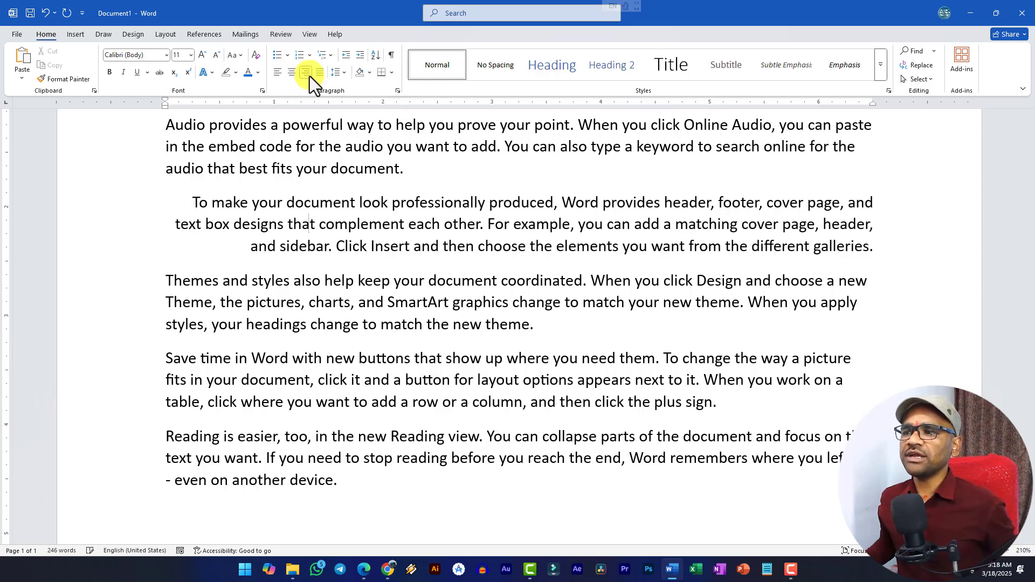
Step: Justify the paragraph beginning "To make your document look professionally produced"
{"action": "left_click", "coordinate": [321, 75]}
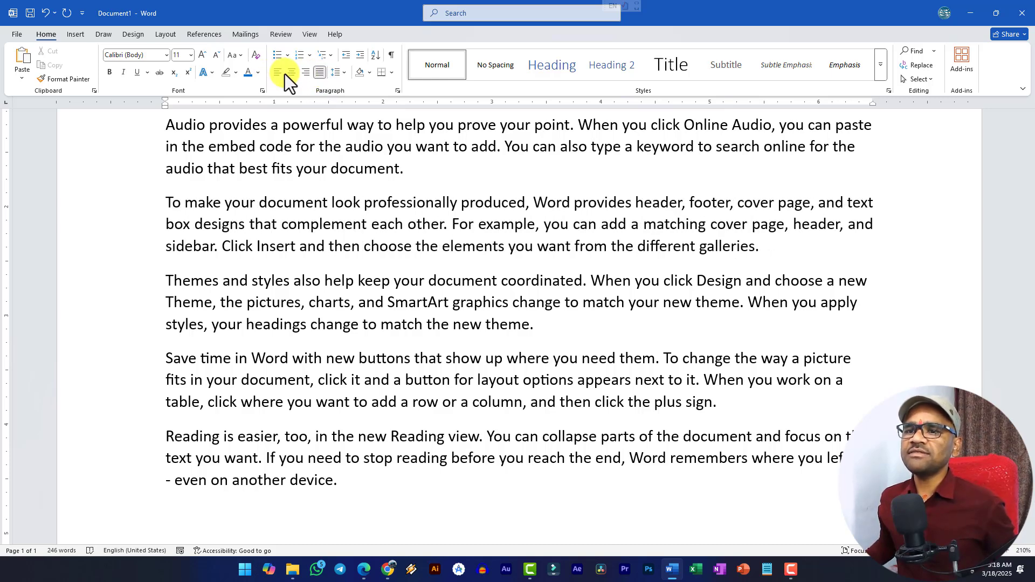
Step: Add a new line reading "Courses" below the paragraph beginning "Audio provides a powerful way"
{"action": "scroll", "coordinate": [449, 275], "scroll_direction": "up", "scroll_amount": 2}
{"action": "left_click", "coordinate": [449, 275]}
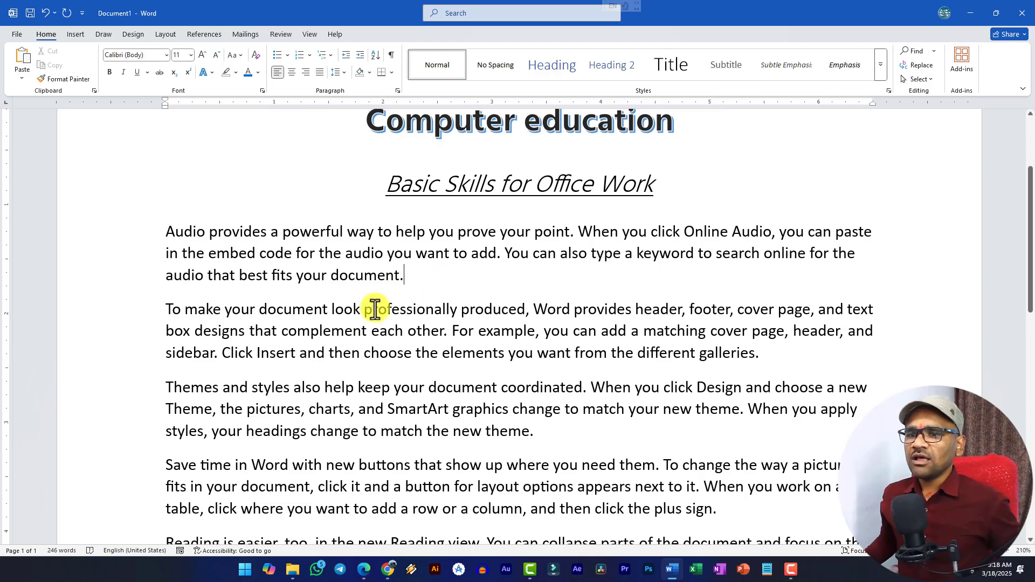
{"action": "scroll", "coordinate": [375, 308], "scroll_direction": "up", "scroll_amount": 3}
{"action": "key", "text": "Return"}
{"action": "type", "text": "Cour"}
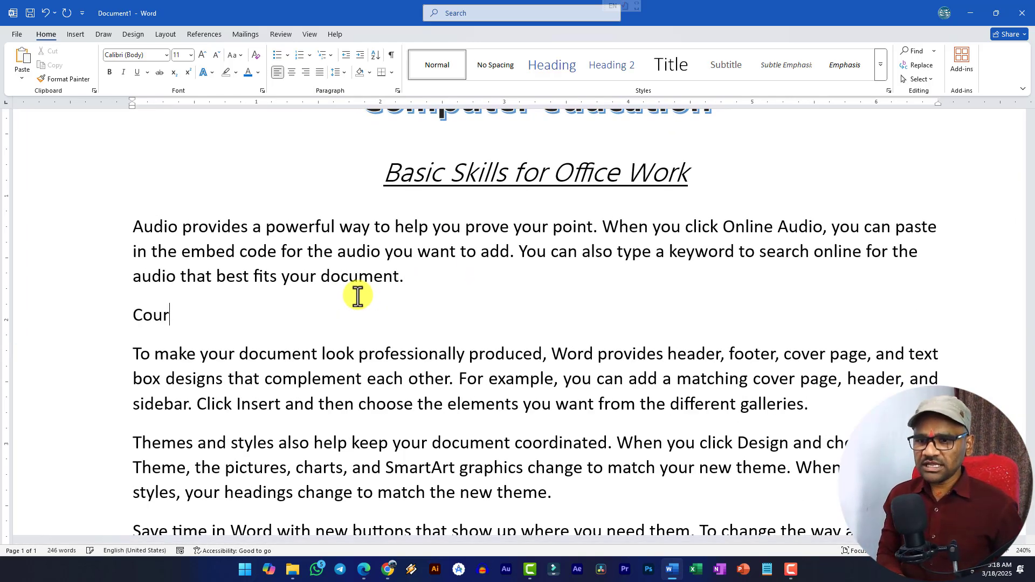
{"action": "type", "text": "ses"}
{"action": "key", "text": "Return"}
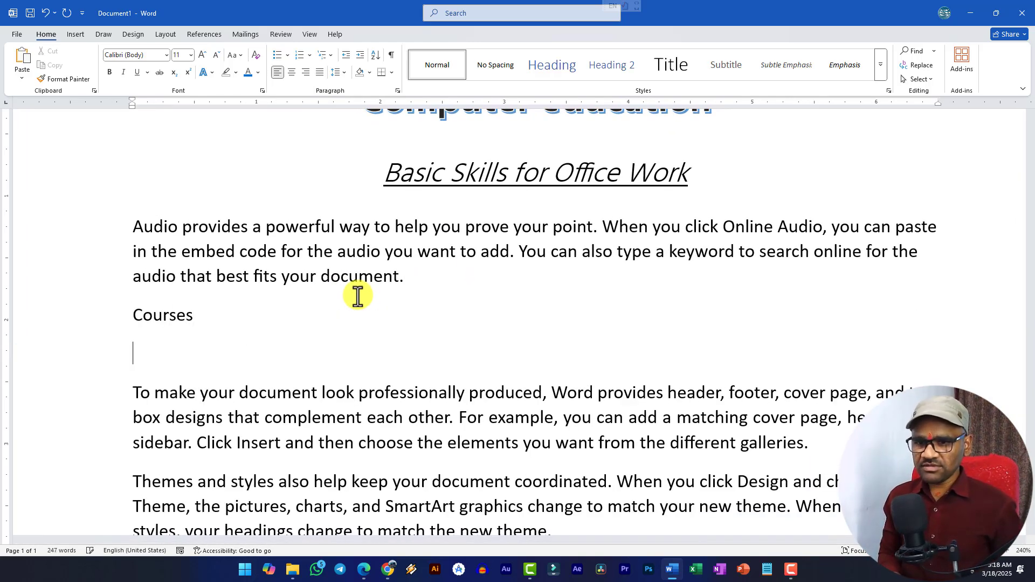
Step: Enter DCA, PGDCA, Office Work and Programming as separate paragraphs under "Courses"
{"action": "type", "text": "DCA"}
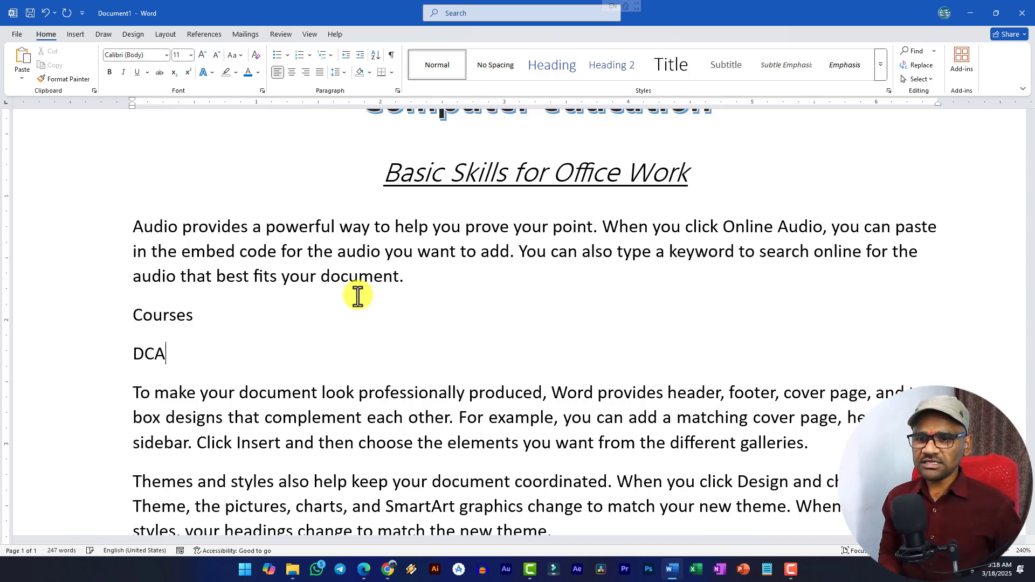
{"action": "key", "text": "Return"}
{"action": "type", "text": "PGDCA"}
{"action": "key", "text": "shift+Return"}
{"action": "type", "text": "O"}
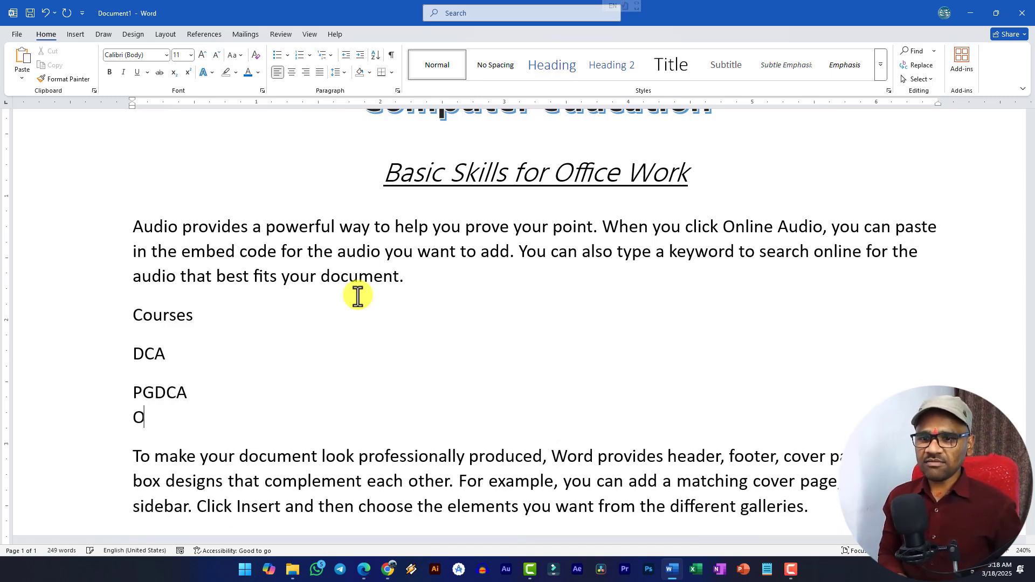
{"action": "key", "text": "BackSpace"}
{"action": "key", "text": "BackSpace"}
{"action": "key", "text": "Return"}
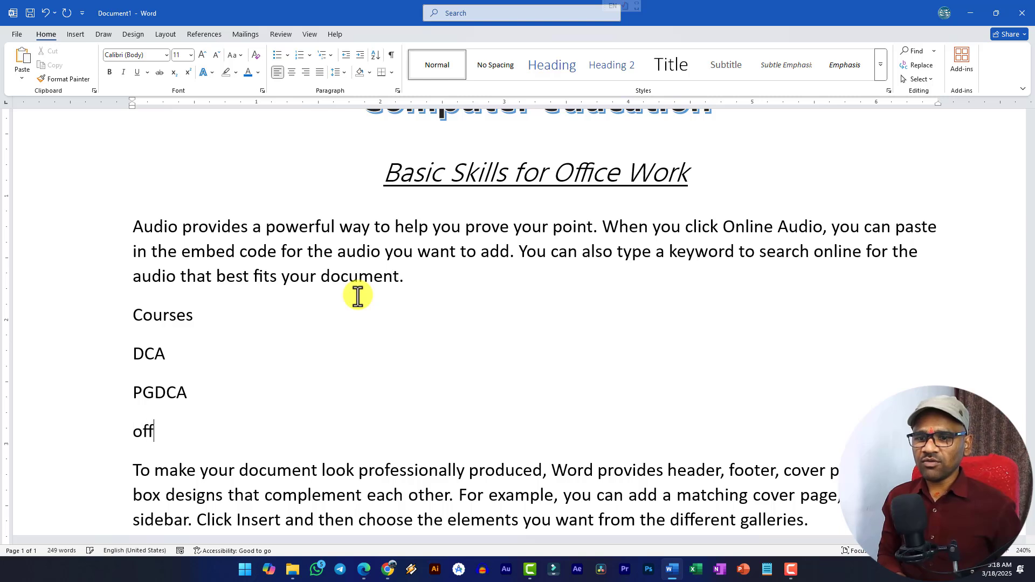
{"action": "type", "text": "Office Work"}
{"action": "key", "text": "Return"}
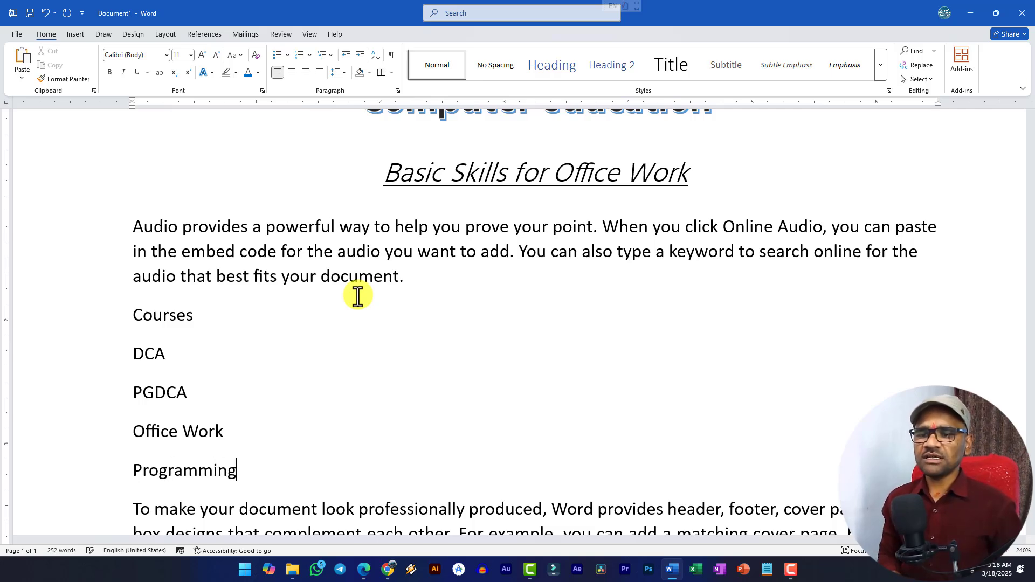
Step: Turn the four course names from DCA to Programming into a bulleted list with solid round bullets
{"action": "scroll", "coordinate": [323, 308], "scroll_direction": "down", "scroll_amount": 3}
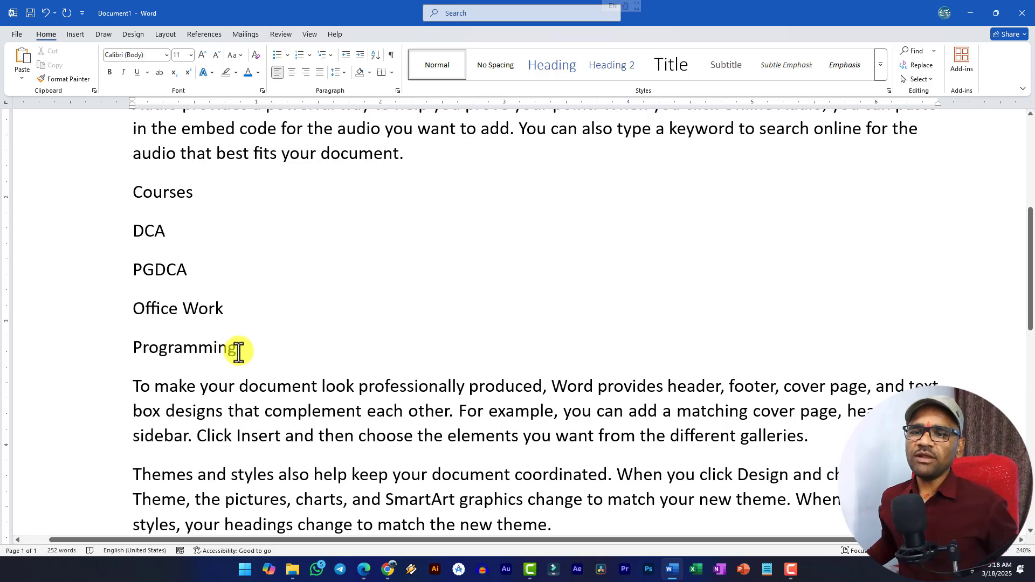
{"action": "left_click_drag", "start_coordinate": [238, 351], "coordinate": [129, 236]}
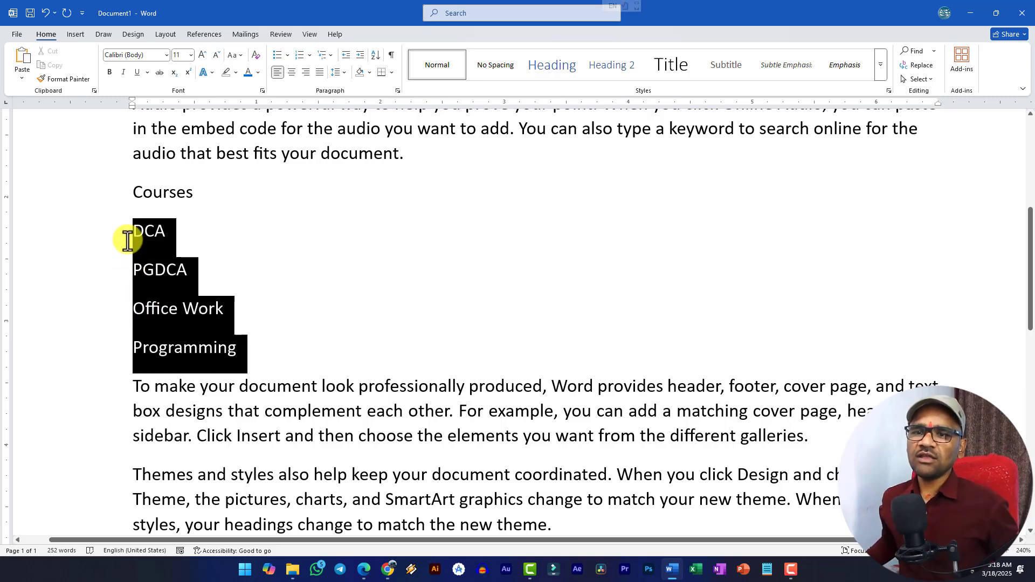
{"action": "left_click", "coordinate": [280, 56]}
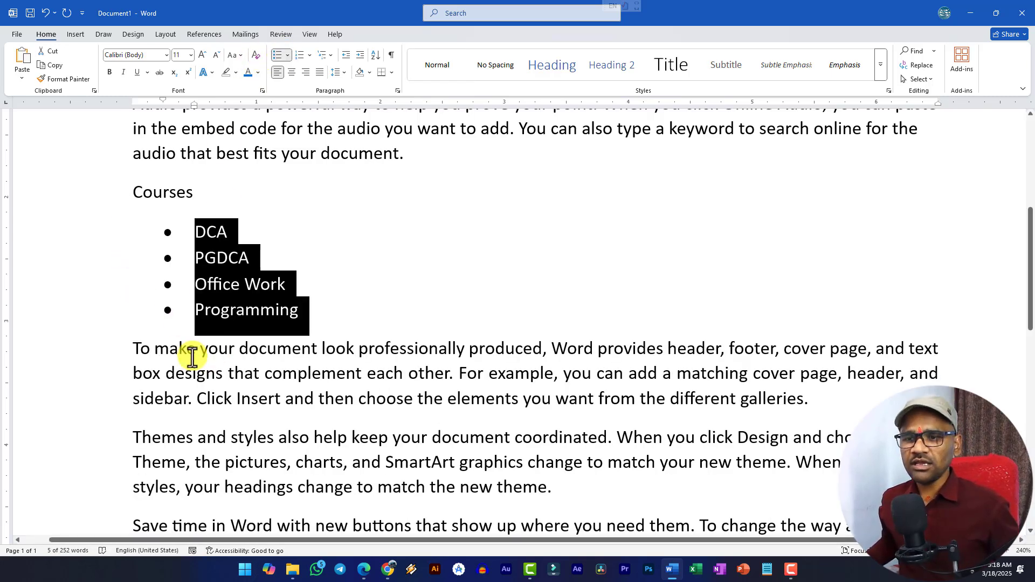
Step: Change the bullets of the course list to the arrowhead symbol
{"action": "left_click", "coordinate": [290, 57]}
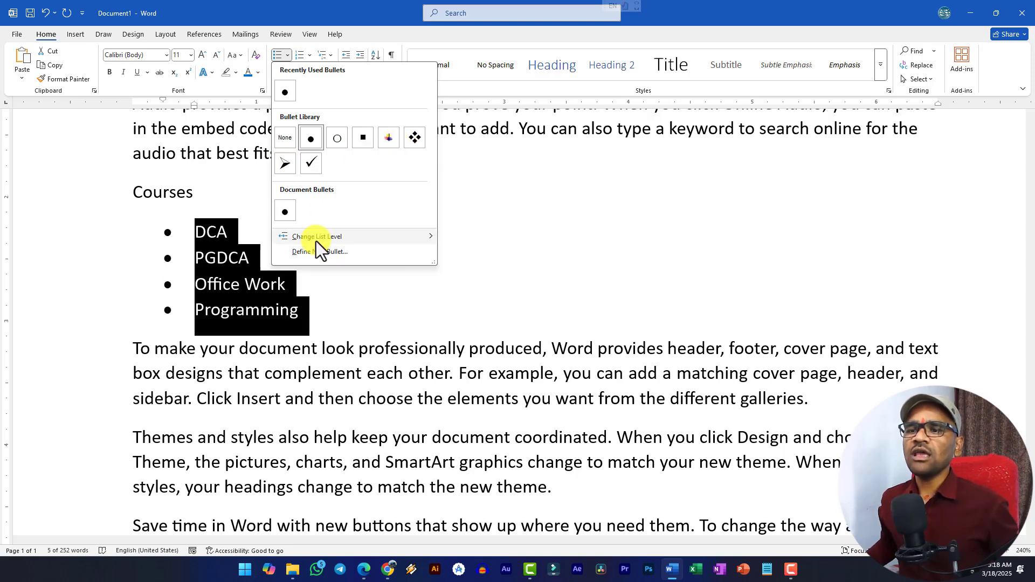
{"action": "mouse_move", "coordinate": [315, 241]}
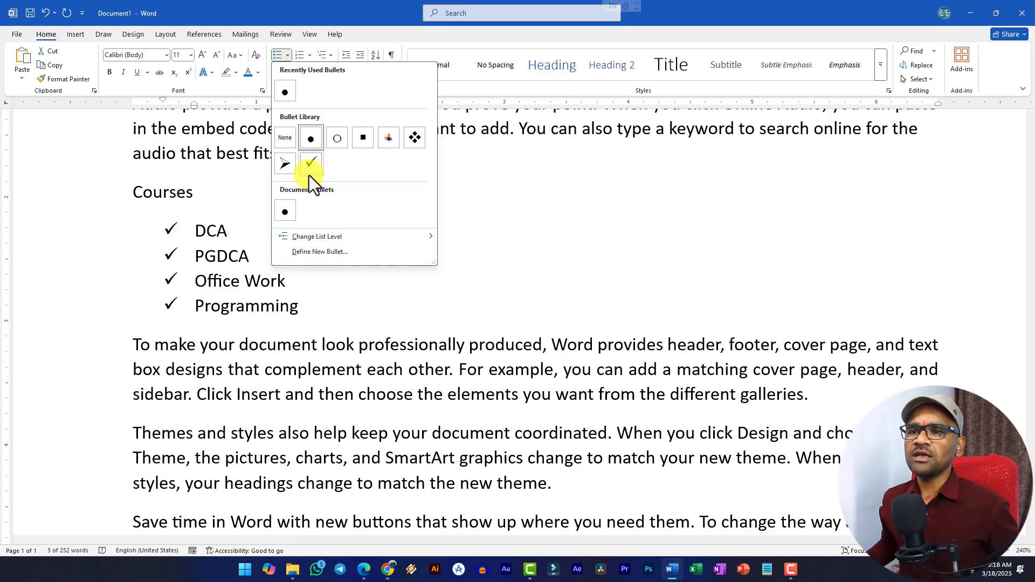
{"action": "left_click", "coordinate": [280, 164]}
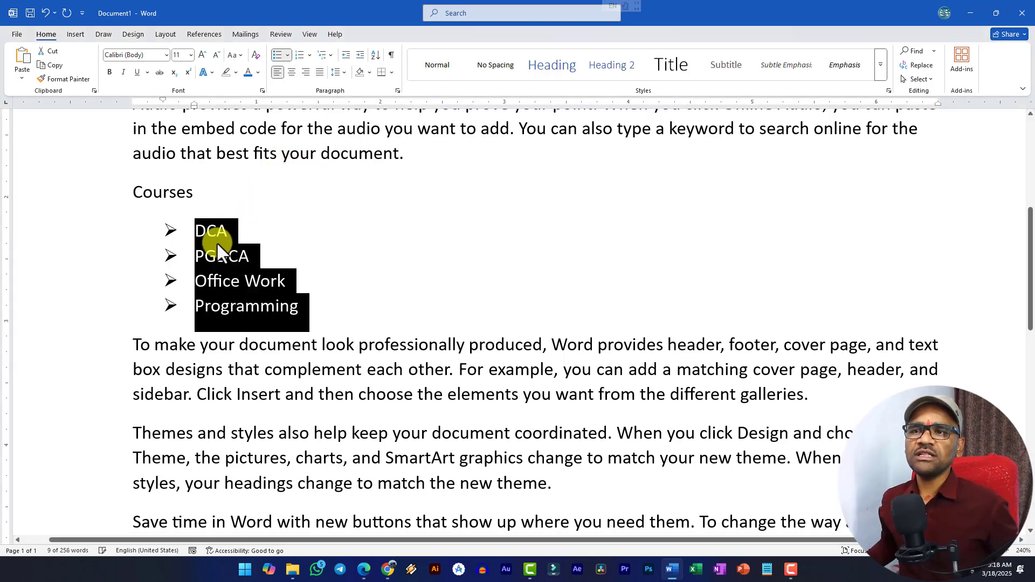
Step: Convert the course list to lettered numbering in the A., B., C. format
{"action": "left_click", "coordinate": [309, 57]}
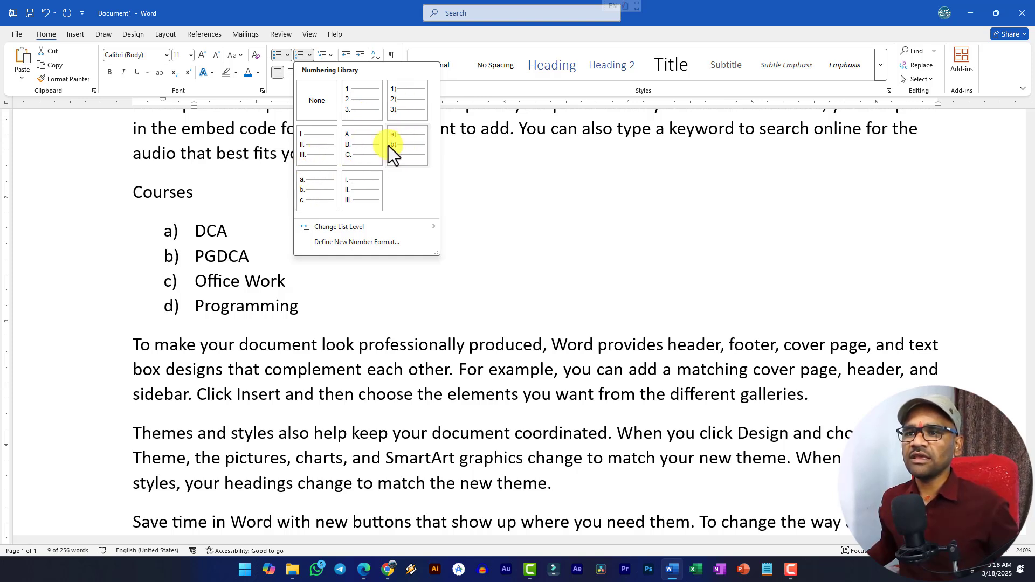
{"action": "left_click", "coordinate": [361, 143]}
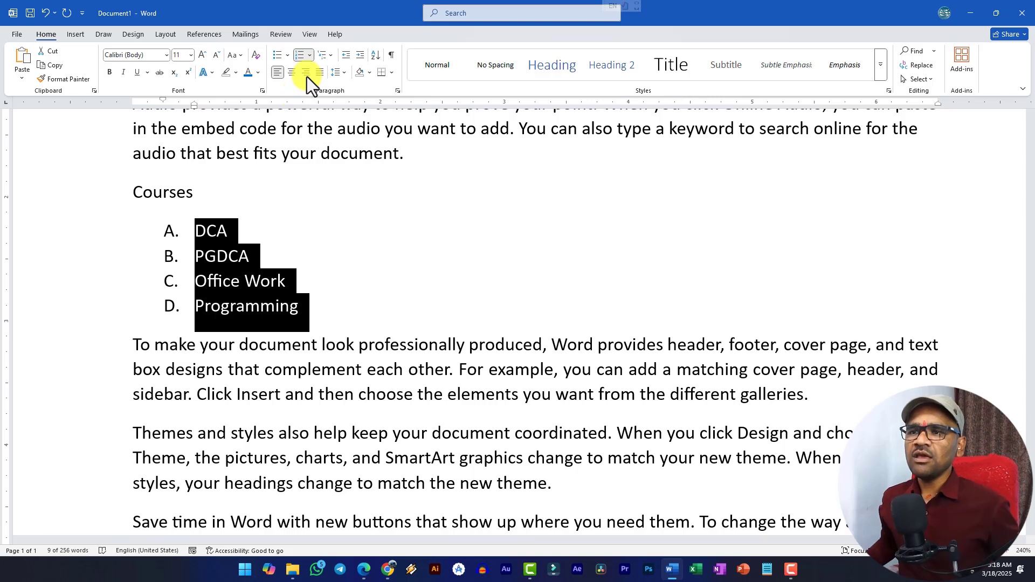
Step: Add FOC, PC and Access as second-level items beneath DCA in the course list
{"action": "left_click", "coordinate": [254, 231]}
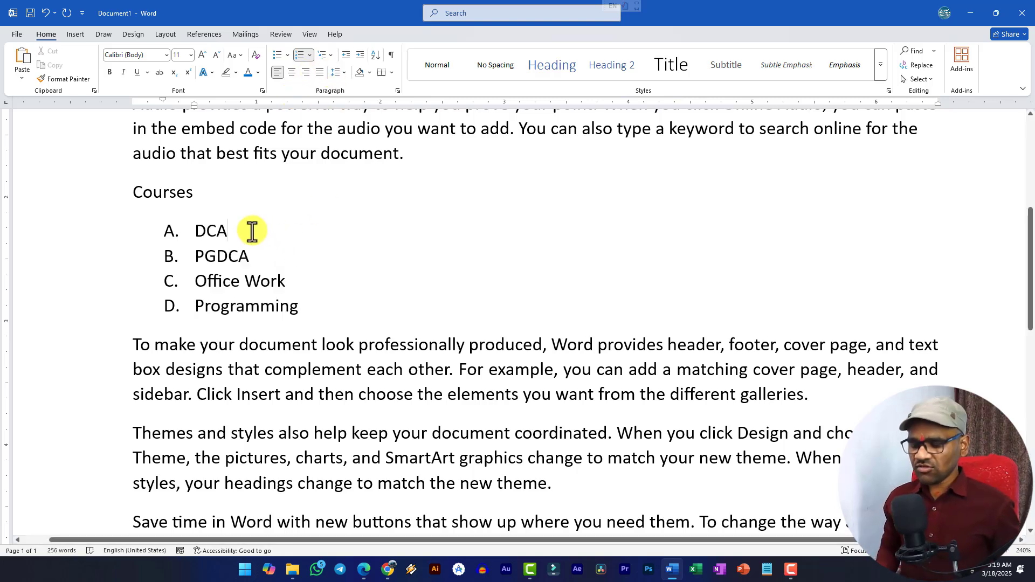
{"action": "key", "text": "Return"}
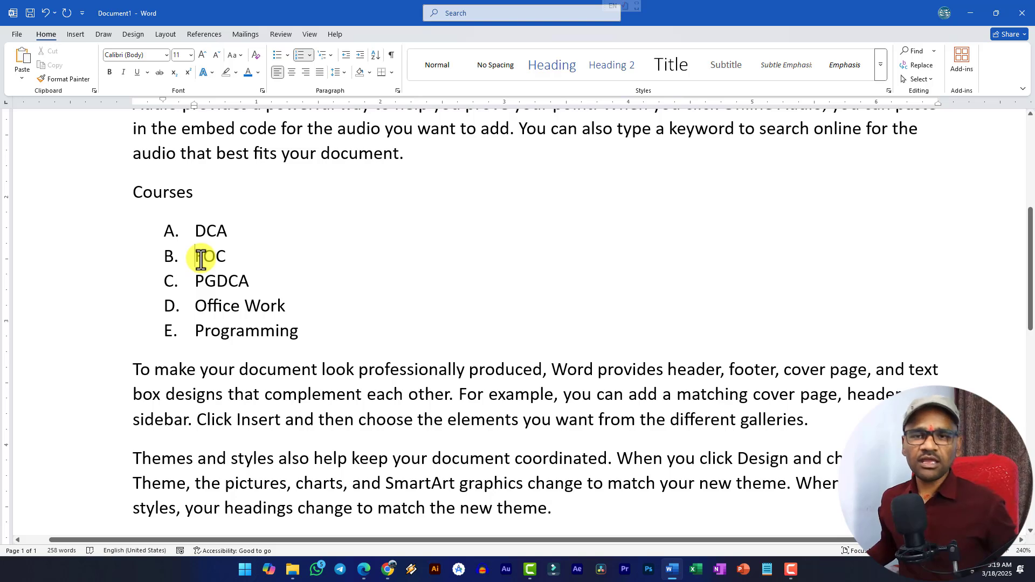
{"action": "key", "text": "Tab"}
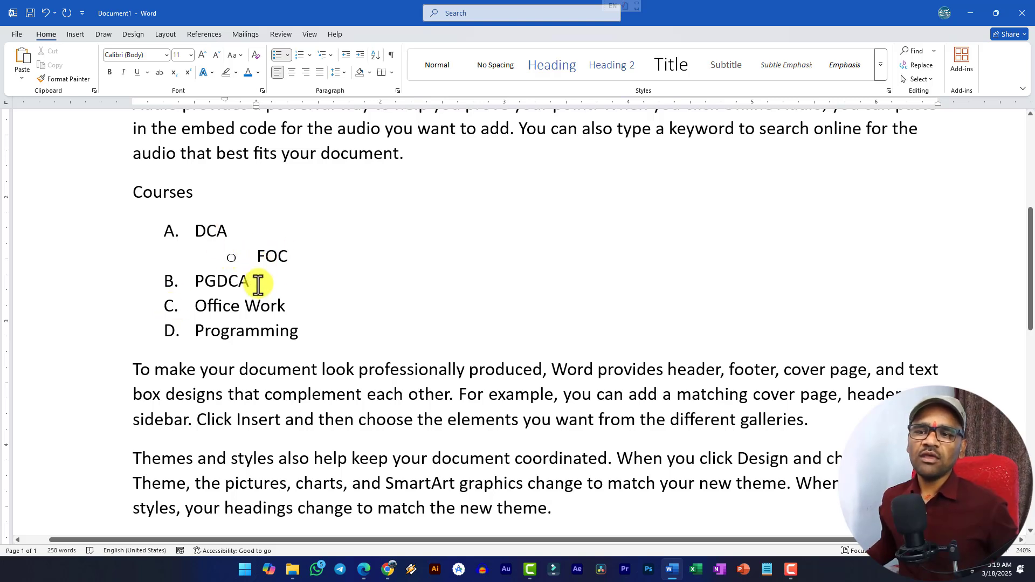
{"action": "left_click", "coordinate": [299, 269]}
{"action": "type", "text": "PC"}
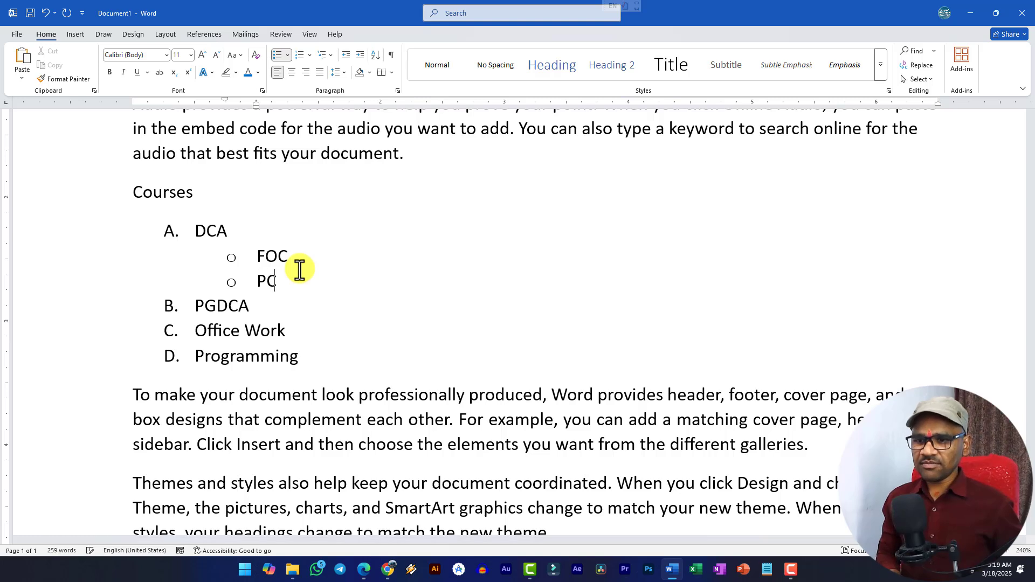
{"action": "key", "text": "Return"}
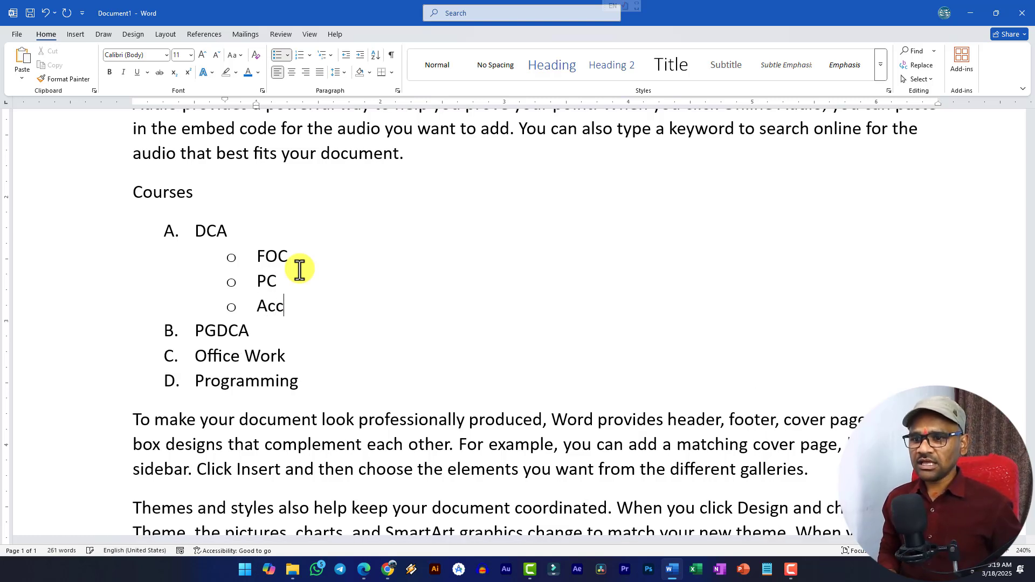
{"action": "type", "text": "Access"}
Step: Apply the multilevel list style with 1) for main items and a) for sub-items to the whole course list
{"action": "left_click_drag", "start_coordinate": [305, 386], "coordinate": [155, 232]}
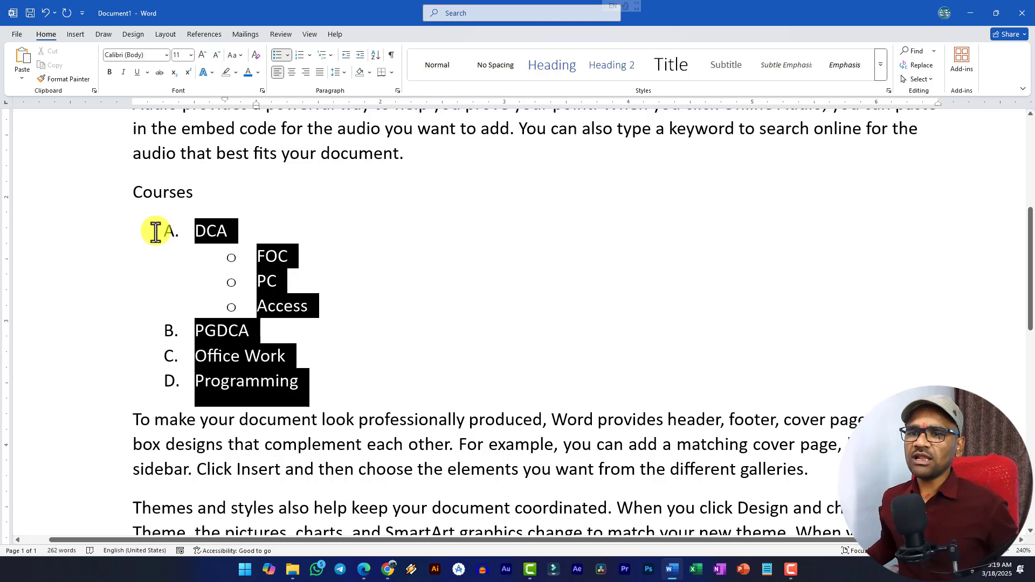
{"action": "left_click", "coordinate": [331, 56]}
{"action": "left_click", "coordinate": [384, 178]}
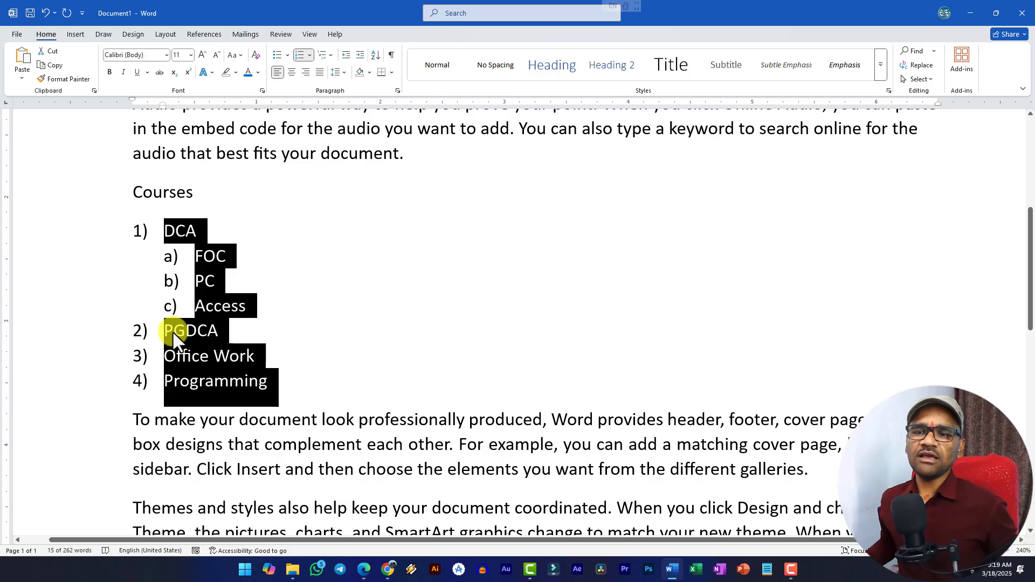
{"action": "left_click", "coordinate": [235, 261]}
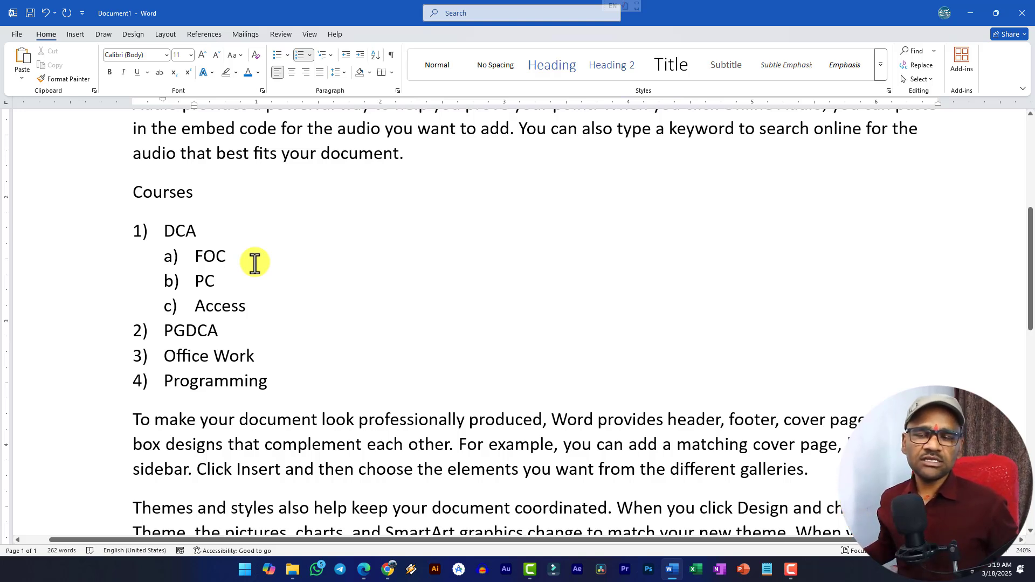
{"action": "left_click_drag", "start_coordinate": [273, 386], "coordinate": [132, 231]}
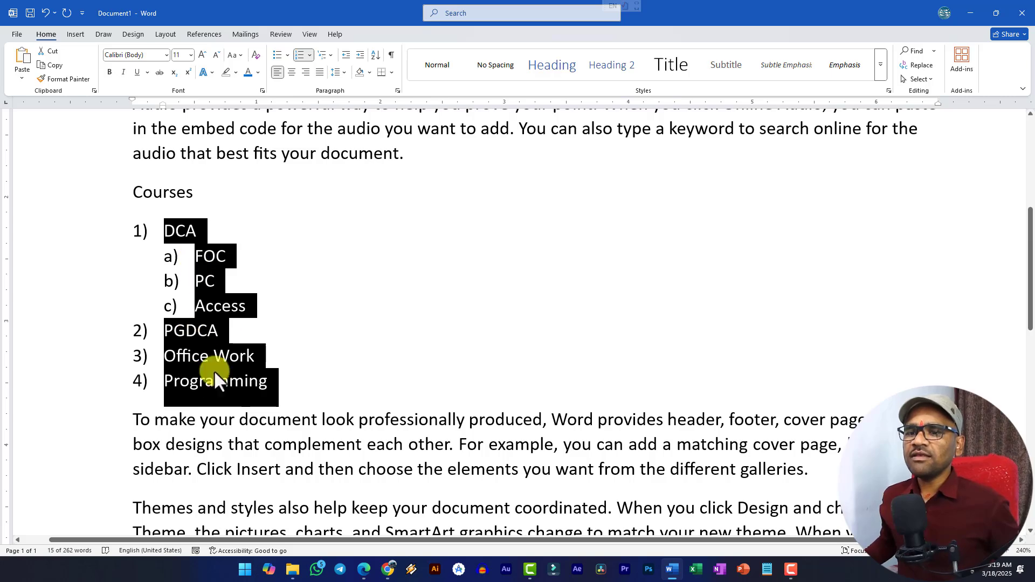
Step: Set the line spacing of the paragraph beginning "Audio provides a powerful way" to 1.15
{"action": "scroll", "coordinate": [312, 295], "scroll_direction": "up", "scroll_amount": 1}
{"action": "left_click_drag", "start_coordinate": [132, 165], "coordinate": [413, 215]}
{"action": "left_click", "coordinate": [343, 74]}
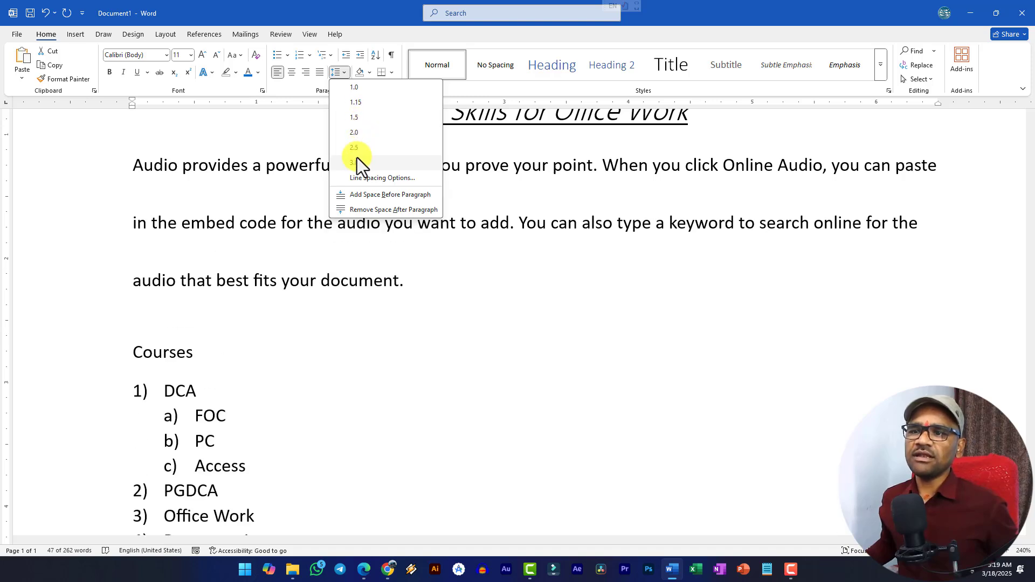
{"action": "left_click", "coordinate": [361, 106]}
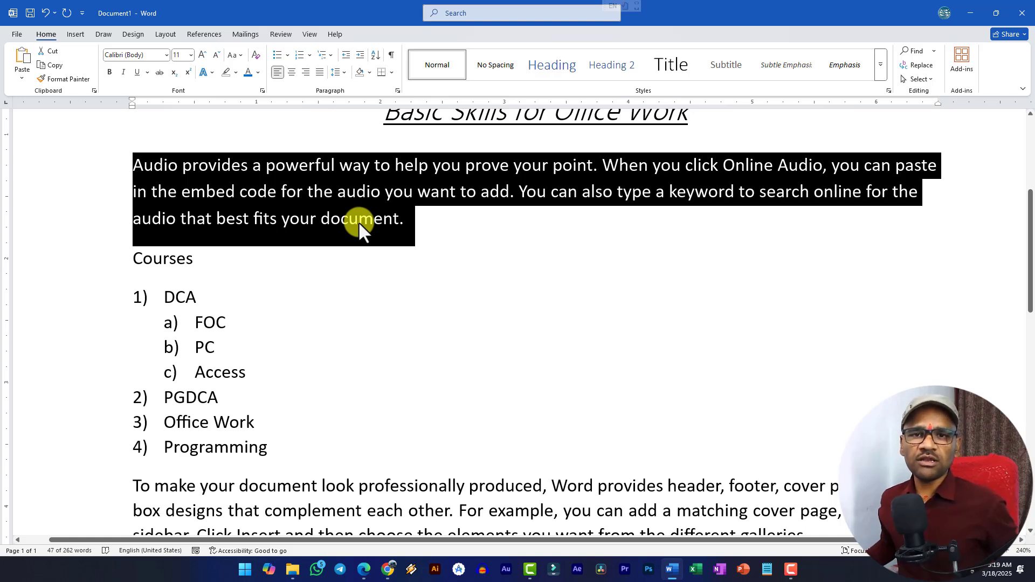
Step: Shade the paragraph beginning "Audio provides a powerful way" with the lightest gold theme colour
{"action": "left_click_drag", "start_coordinate": [426, 228], "coordinate": [103, 171]}
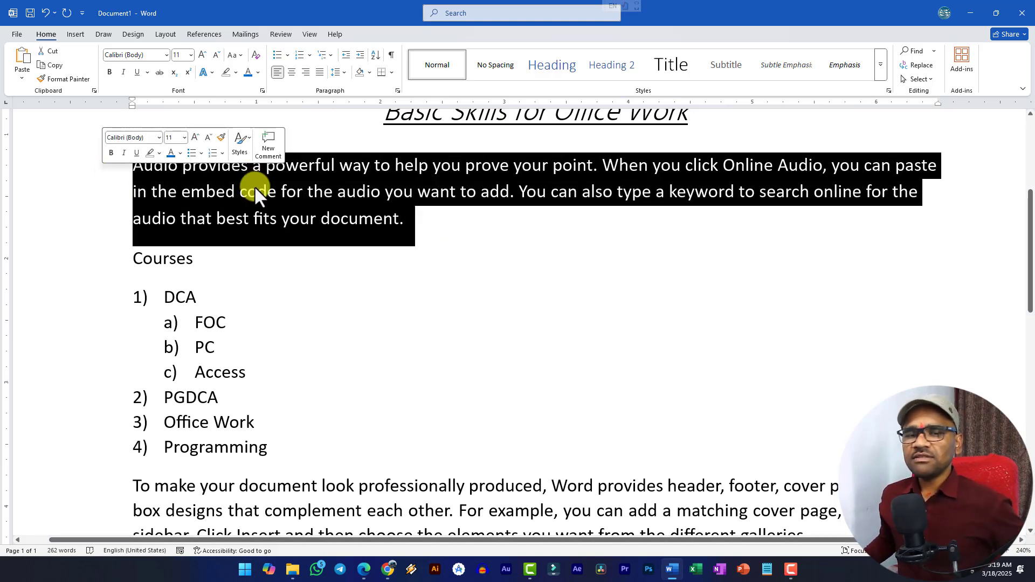
{"action": "left_click", "coordinate": [370, 73]}
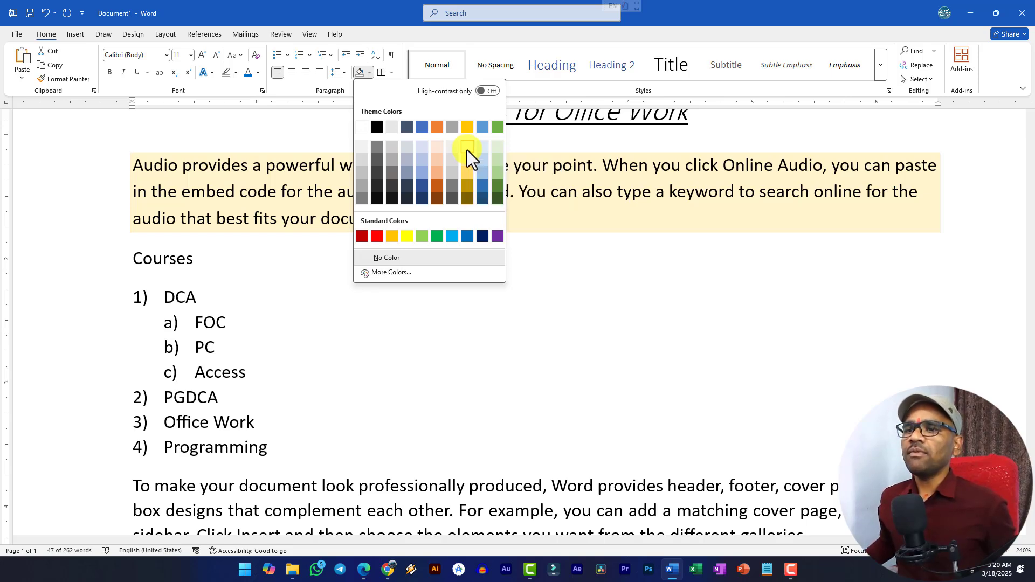
{"action": "left_click", "coordinate": [467, 150]}
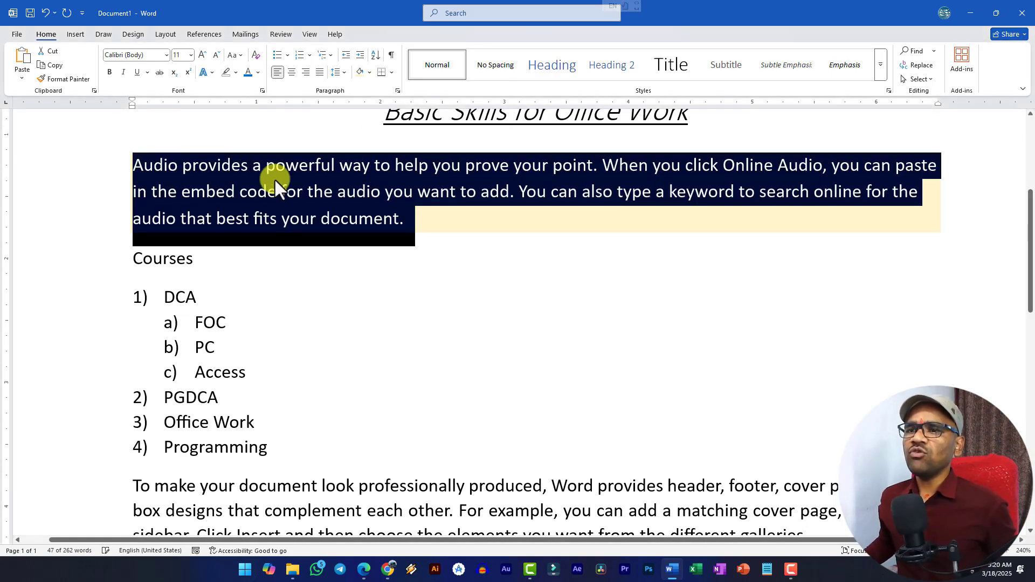
Step: Add a border on all four sides of the shaded "Audio provides" paragraph
{"action": "left_click", "coordinate": [393, 75]}
{"action": "left_click", "coordinate": [399, 164]}
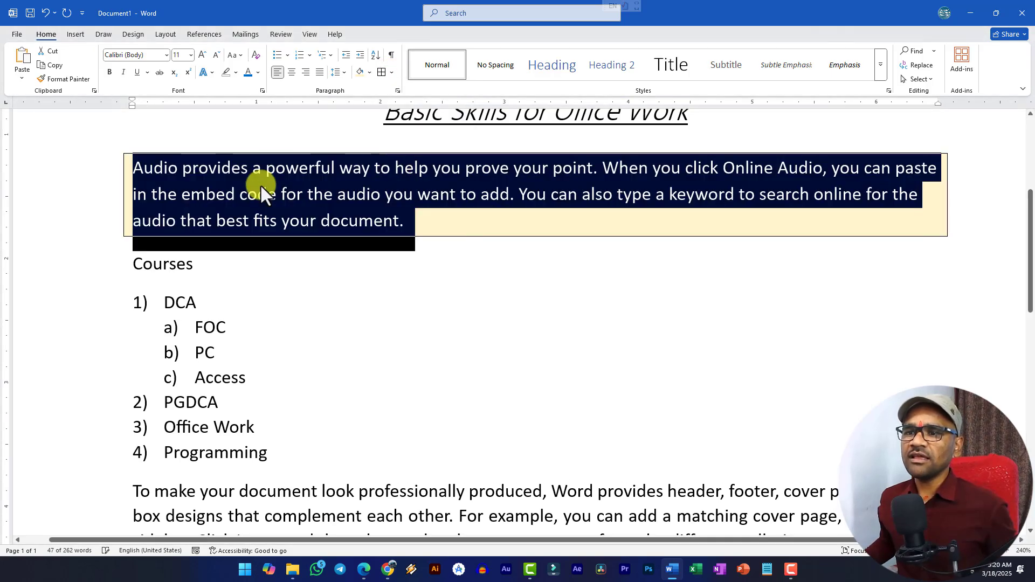
{"action": "left_click", "coordinate": [376, 181]}
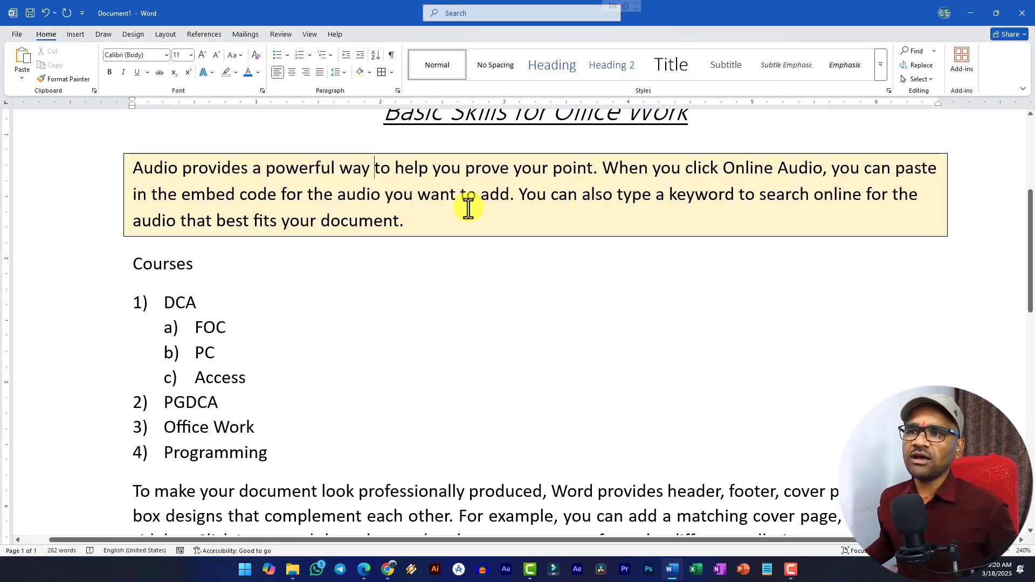
{"action": "left_click_drag", "start_coordinate": [412, 222], "coordinate": [98, 162]}
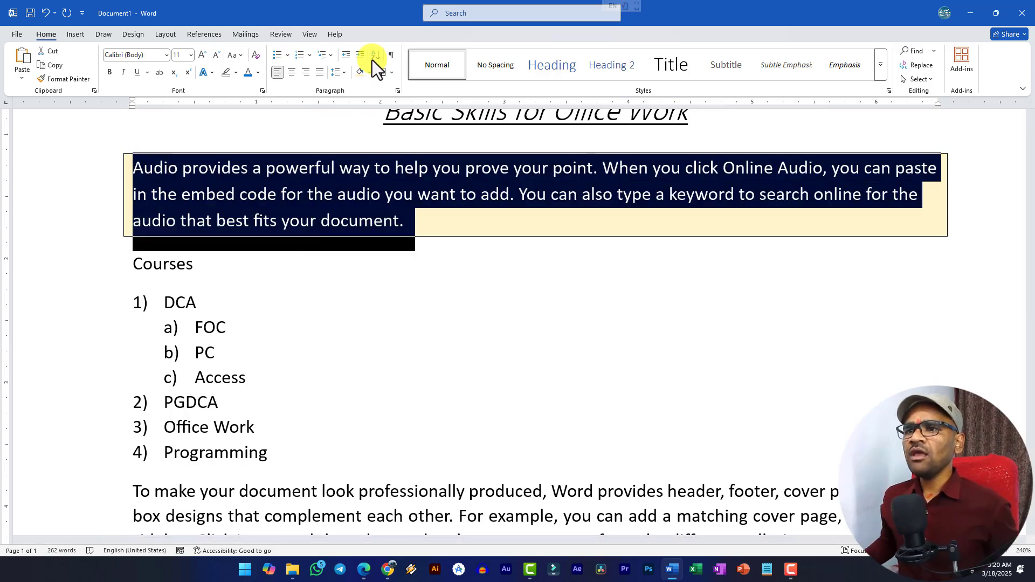
Step: Increase the indent of the FOC sub-item under DCA by three levels
{"action": "left_click", "coordinate": [225, 329]}
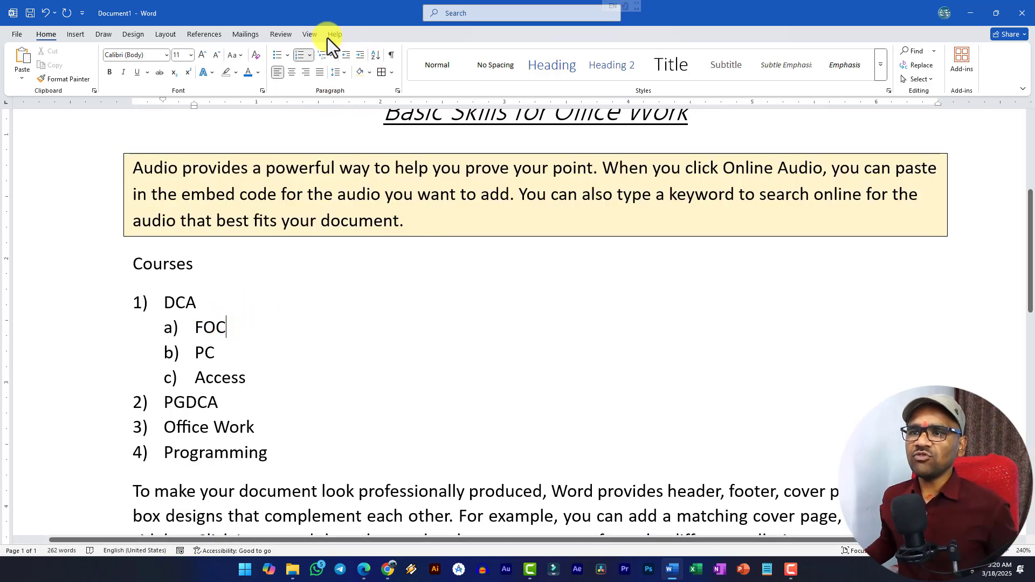
{"action": "left_click", "coordinate": [360, 56]}
{"action": "left_click", "coordinate": [360, 56]}
{"action": "left_click", "coordinate": [361, 56]}
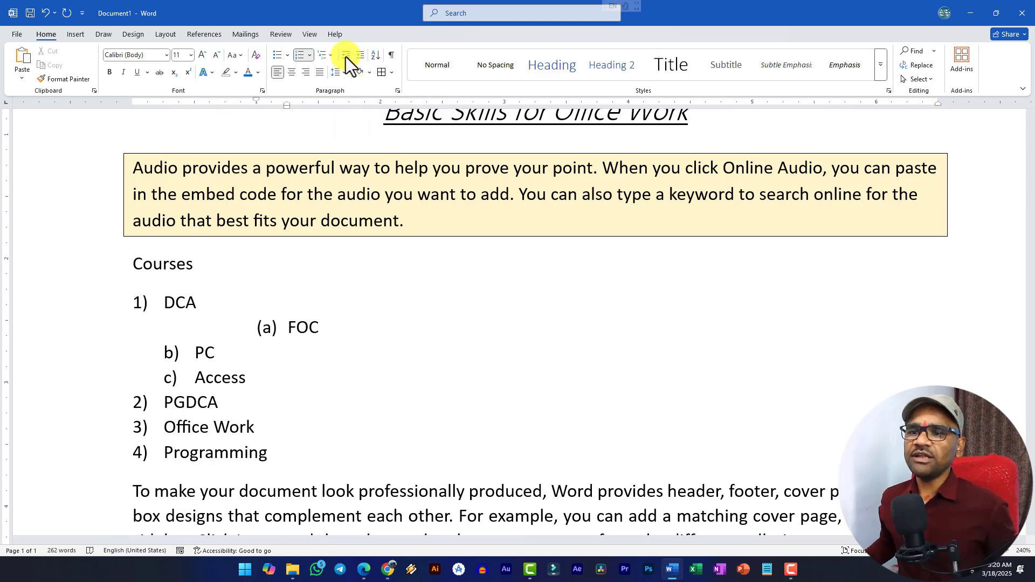
Step: Reduce the FOC sub-item's indent to match PC and Access, and indent it again to the deepest list level
{"action": "left_click", "coordinate": [345, 56]}
{"action": "left_click", "coordinate": [345, 56]}
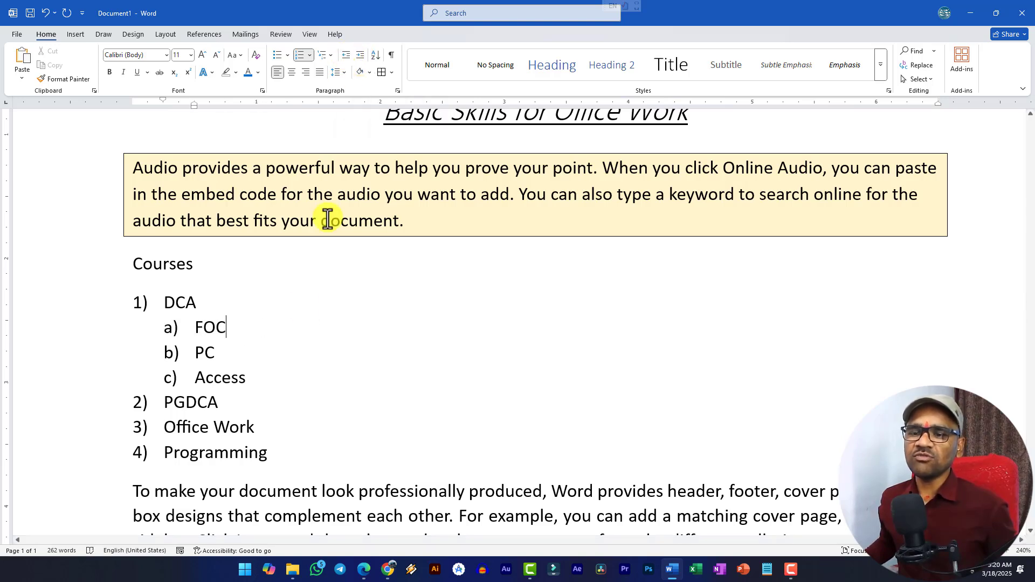
{"action": "left_click", "coordinate": [364, 56]}
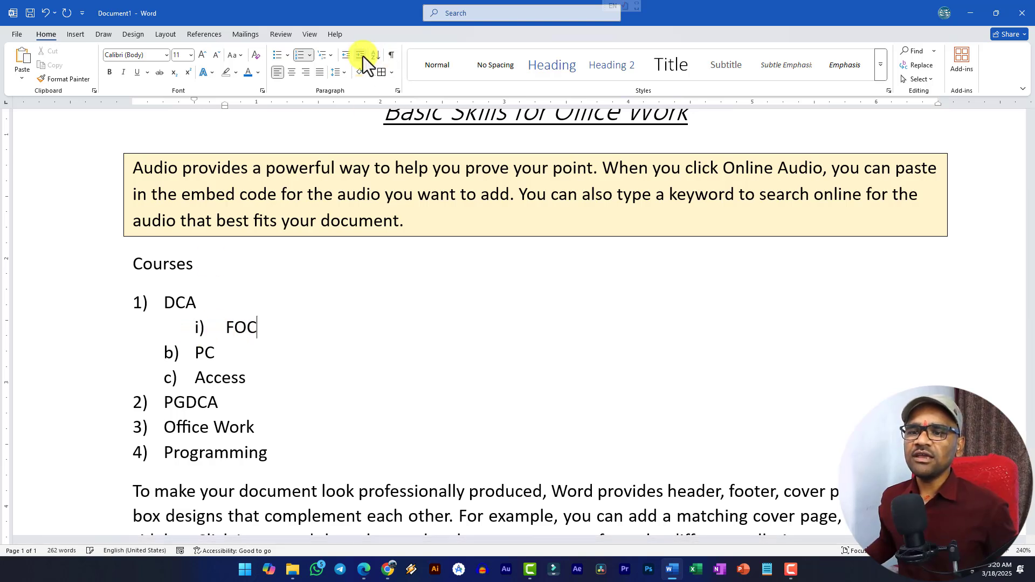
{"action": "left_click", "coordinate": [363, 56]}
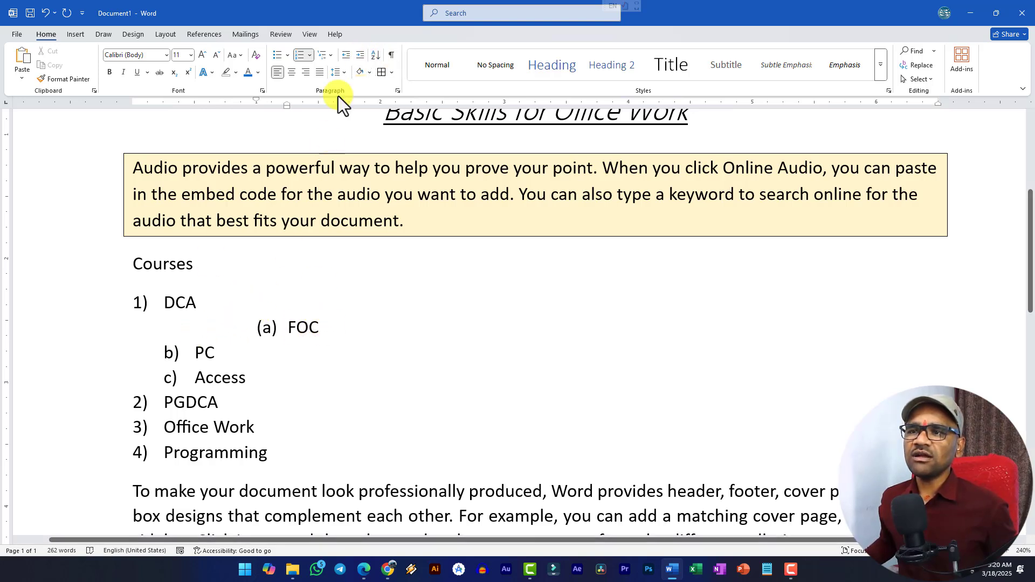
{"action": "left_click", "coordinate": [357, 57]}
{"action": "left_click", "coordinate": [357, 57]}
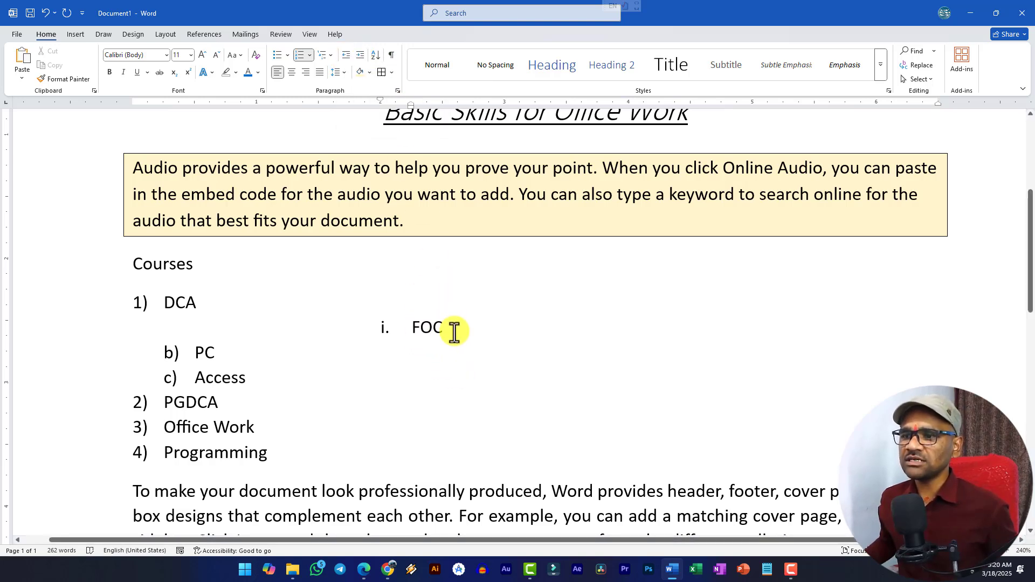
Step: Decrease the indent of the FOC sub-item until it lines up with PC and Access under DCA
{"action": "left_click", "coordinate": [345, 56]}
{"action": "left_click", "coordinate": [345, 56]}
{"action": "left_click", "coordinate": [345, 56]}
{"action": "left_click", "coordinate": [345, 56]}
{"action": "left_click", "coordinate": [345, 56]}
{"action": "left_click", "coordinate": [345, 55]}
{"action": "left_click", "coordinate": [345, 55]}
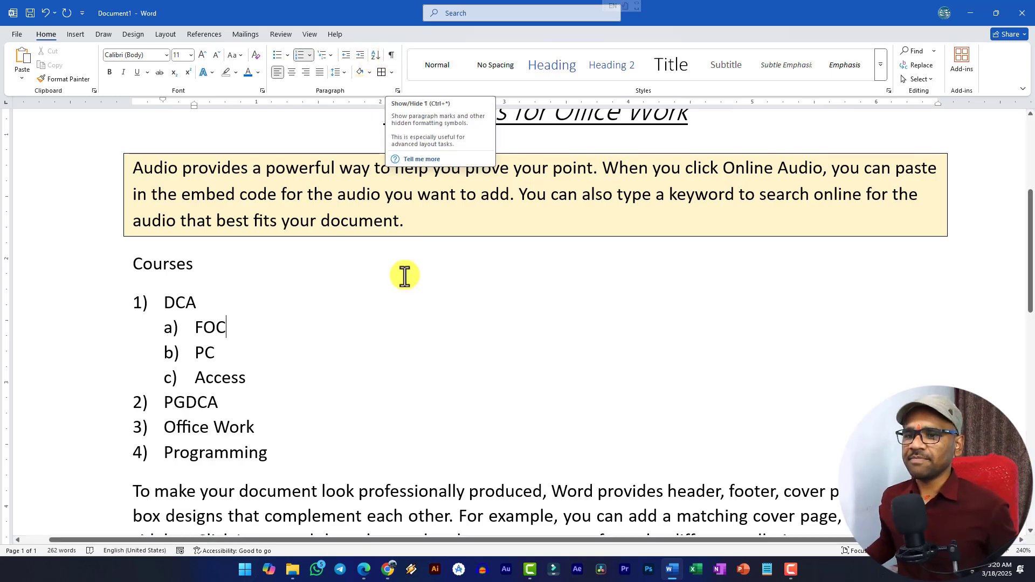
Step: Apply the Heading 1 style to the "Computer education" line and centre it
{"action": "scroll", "coordinate": [273, 310], "scroll_direction": "up", "scroll_amount": 3}
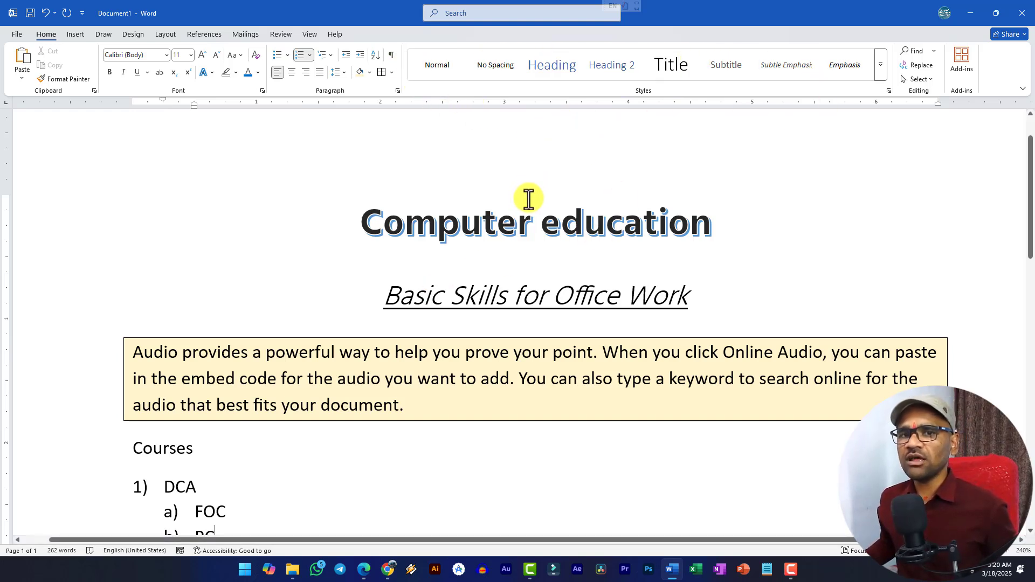
{"action": "left_click", "coordinate": [747, 238]}
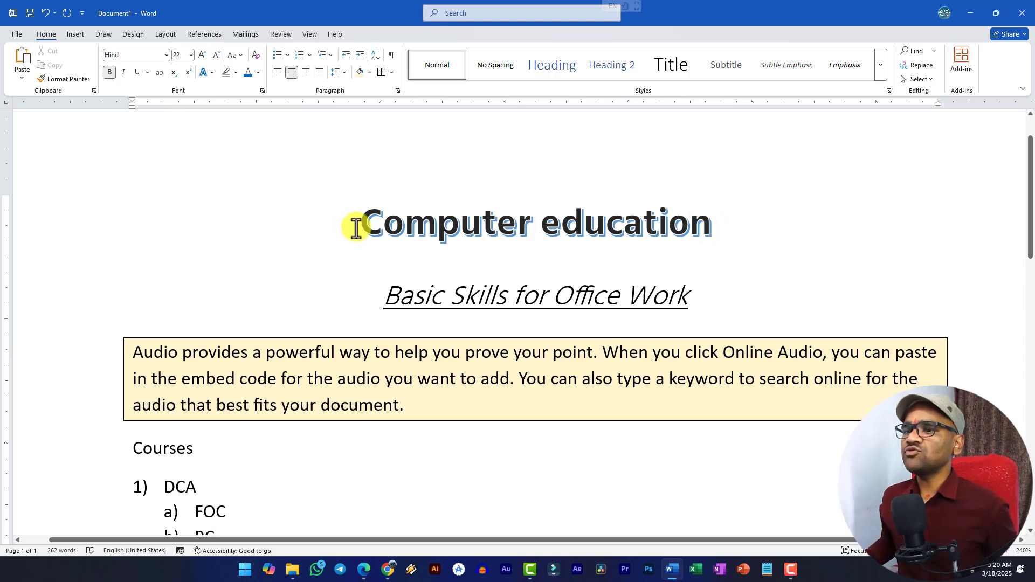
{"action": "left_click_drag", "start_coordinate": [354, 226], "coordinate": [715, 223]}
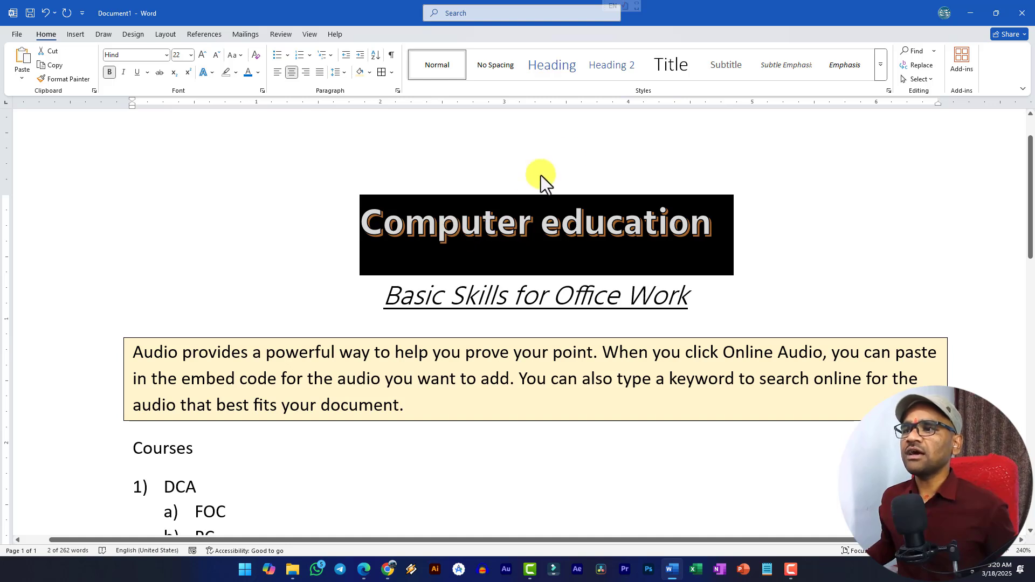
{"action": "left_click", "coordinate": [548, 69]}
{"action": "left_click", "coordinate": [333, 250]}
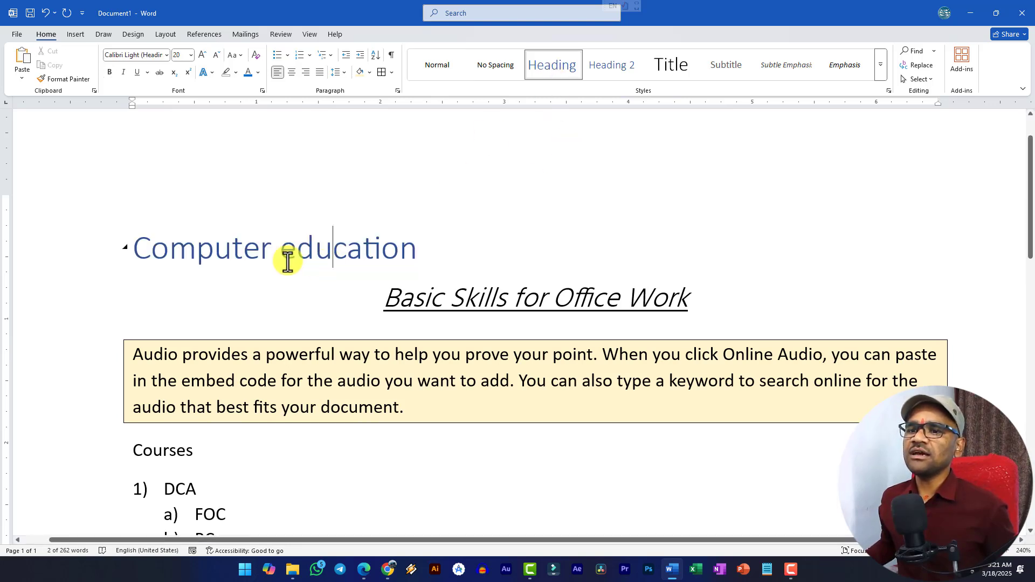
{"action": "left_click", "coordinate": [436, 252]}
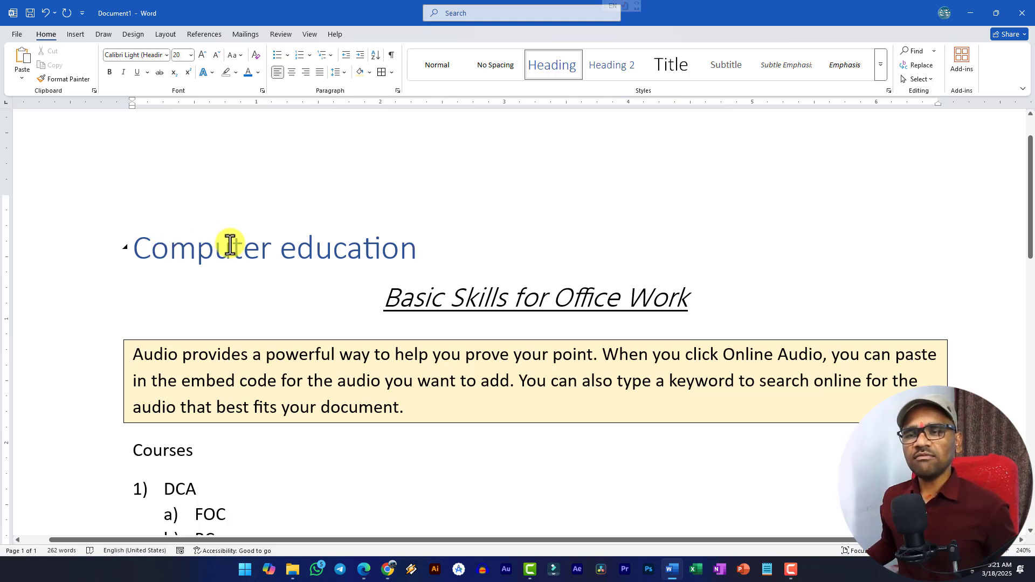
{"action": "left_click", "coordinate": [292, 73]}
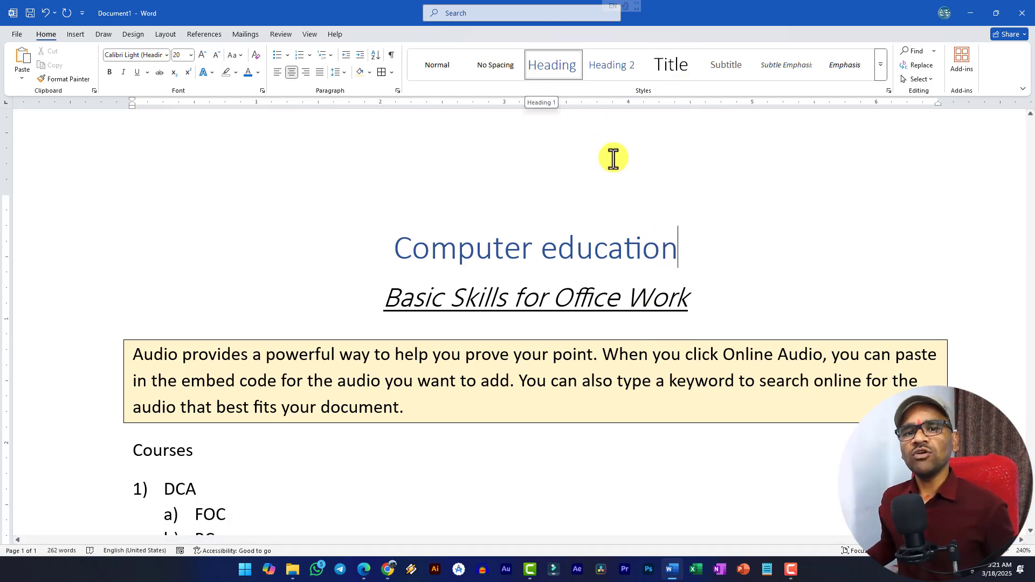
Step: Apply the Heading 2 style to the "Basic Skills for Office Work" line and centre it
{"action": "left_click_drag", "start_coordinate": [690, 297], "coordinate": [384, 303]}
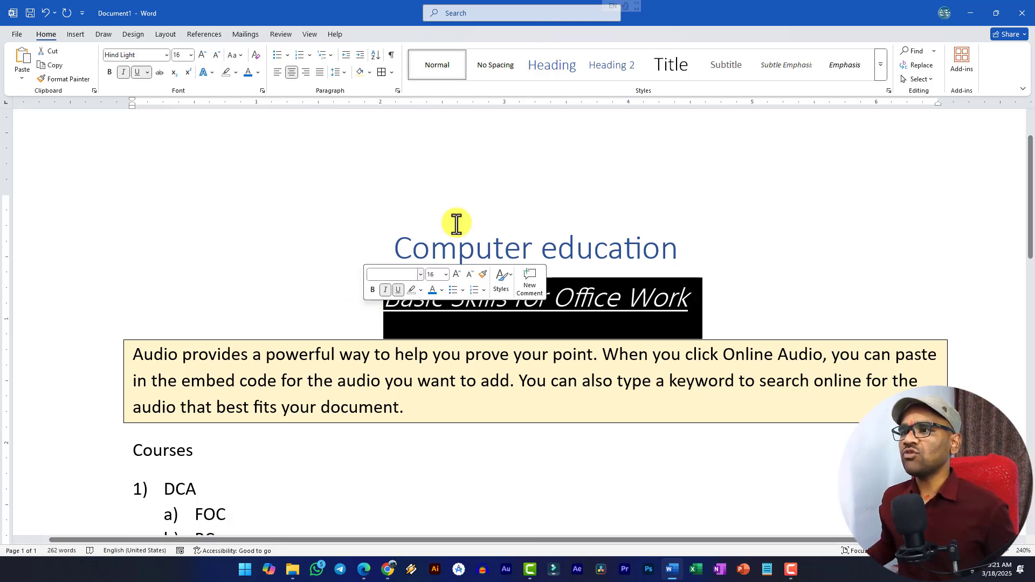
{"action": "left_click", "coordinate": [612, 66]}
{"action": "left_click", "coordinate": [309, 303]}
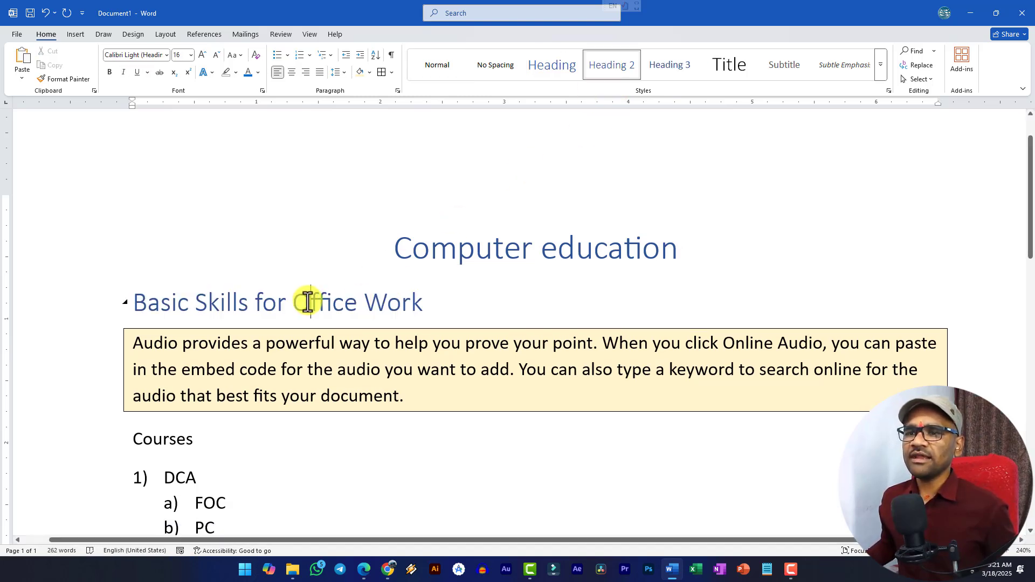
{"action": "left_click", "coordinate": [292, 73]}
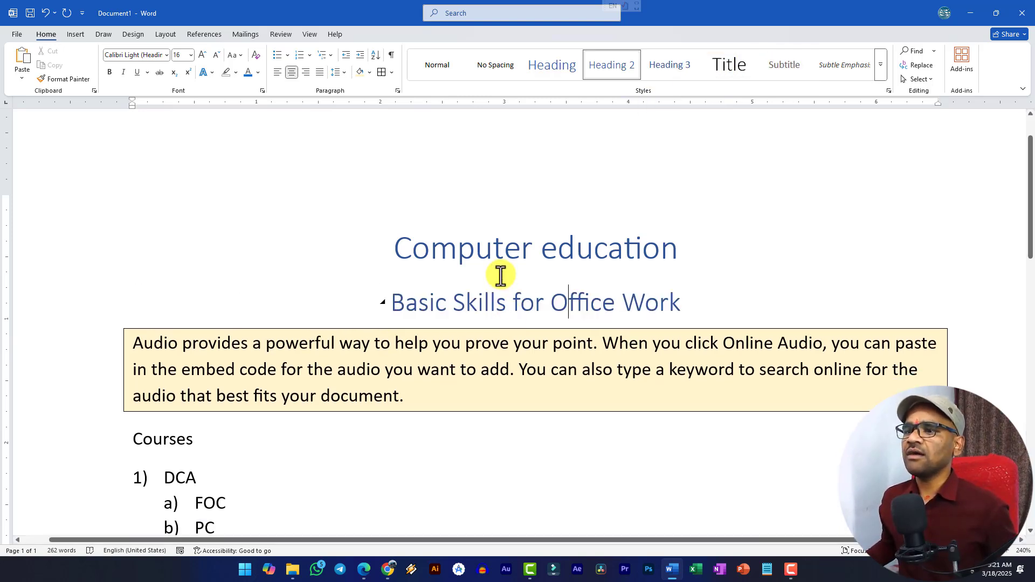
Step: Apply the Title style to the "Computer education" line and centre it
{"action": "left_click", "coordinate": [503, 254]}
{"action": "left_click", "coordinate": [728, 69]}
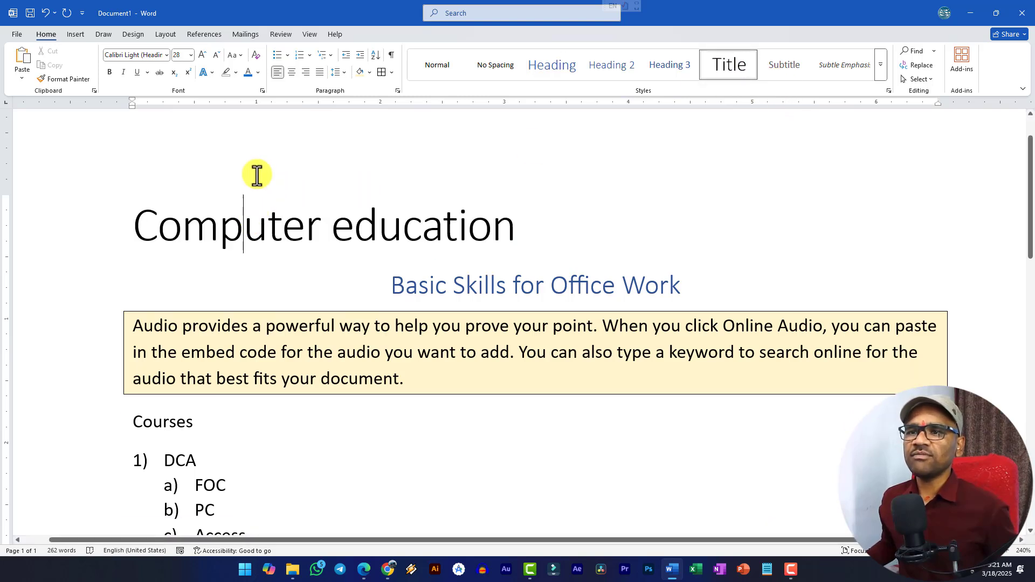
{"action": "left_click", "coordinate": [293, 76]}
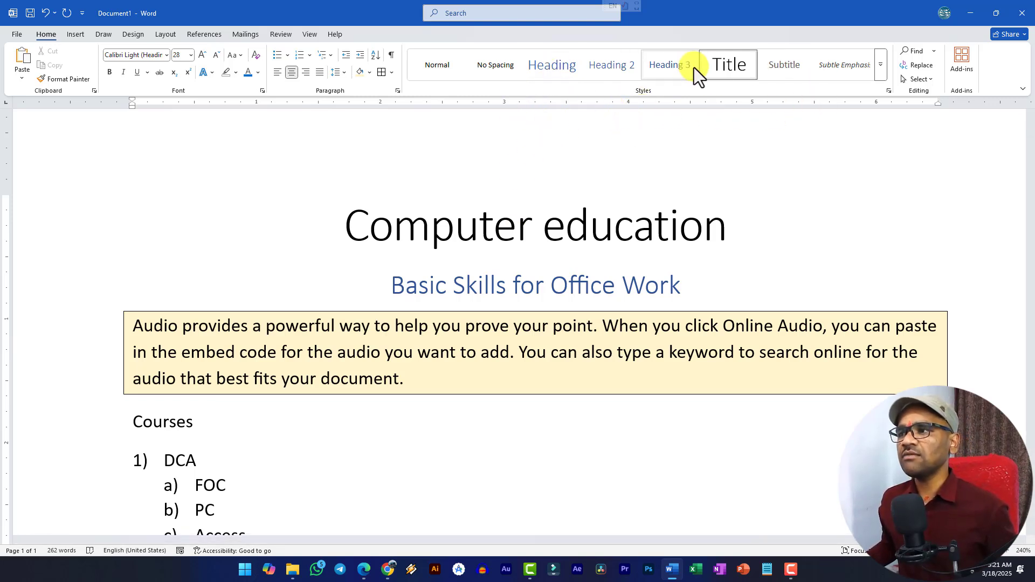
Step: Examine the full set of available text styles and the option for creating a new style
{"action": "left_click", "coordinate": [881, 76]}
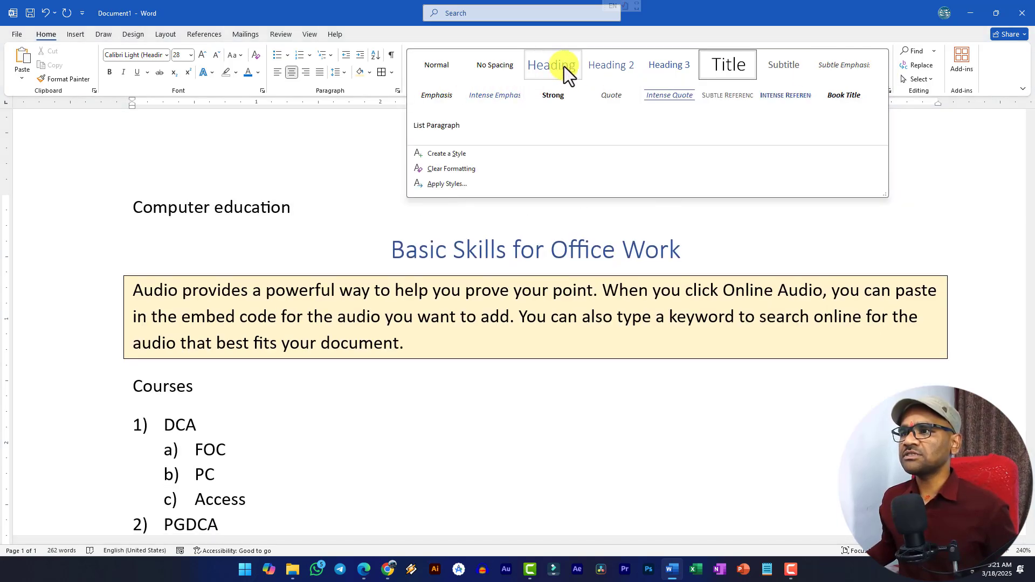
{"action": "left_click", "coordinate": [593, 312]}
{"action": "scroll", "coordinate": [443, 279], "scroll_direction": "down", "scroll_amount": 3}
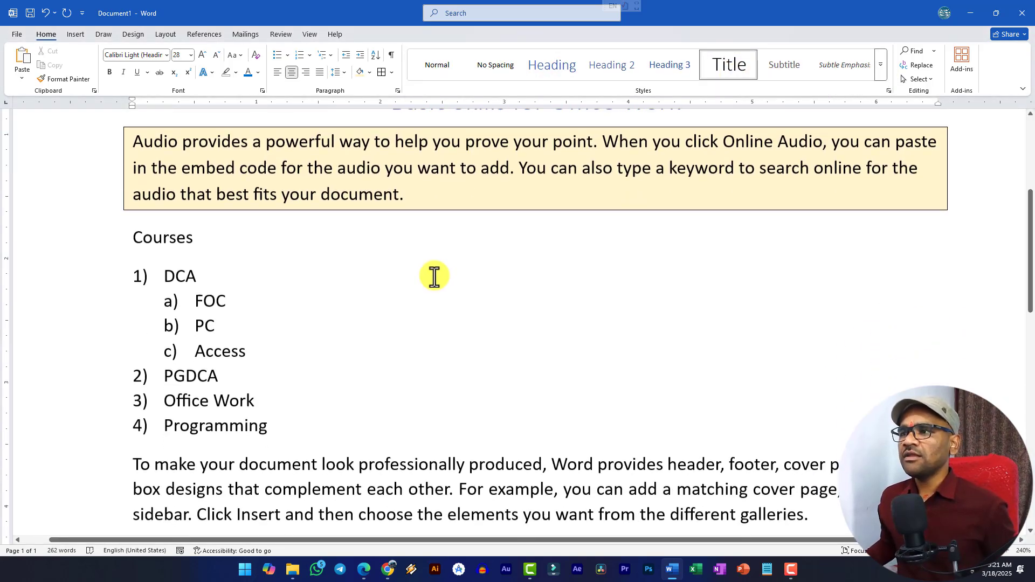
{"action": "scroll", "coordinate": [445, 271], "scroll_direction": "up", "scroll_amount": 2}
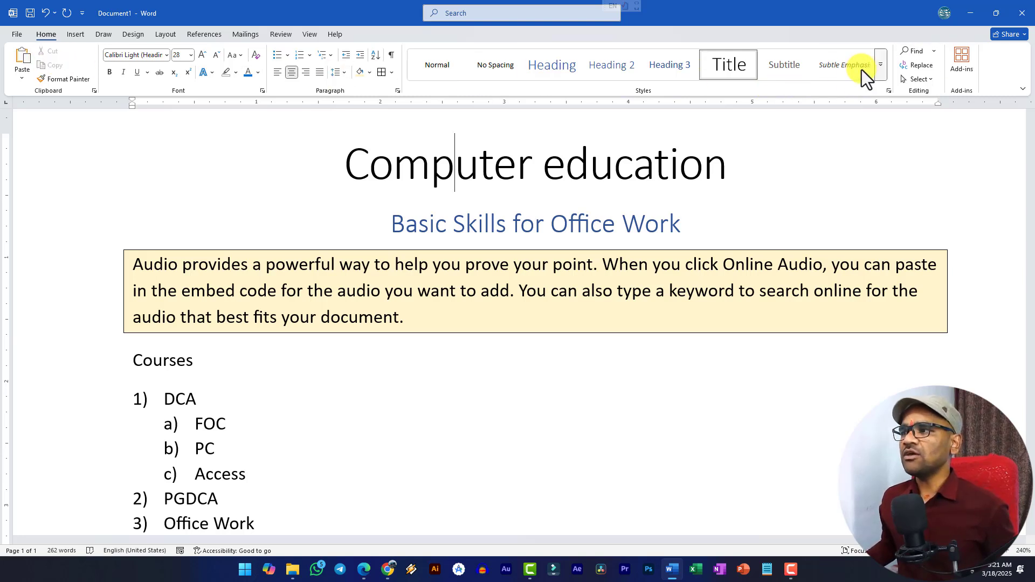
{"action": "left_click", "coordinate": [883, 71]}
{"action": "left_click", "coordinate": [898, 112]}
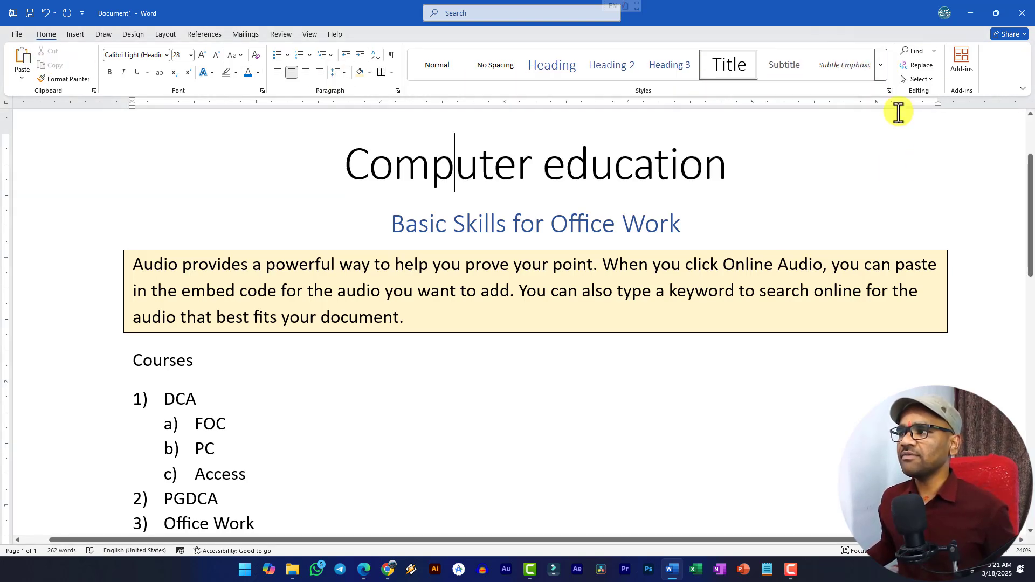
{"action": "left_click", "coordinate": [880, 66]}
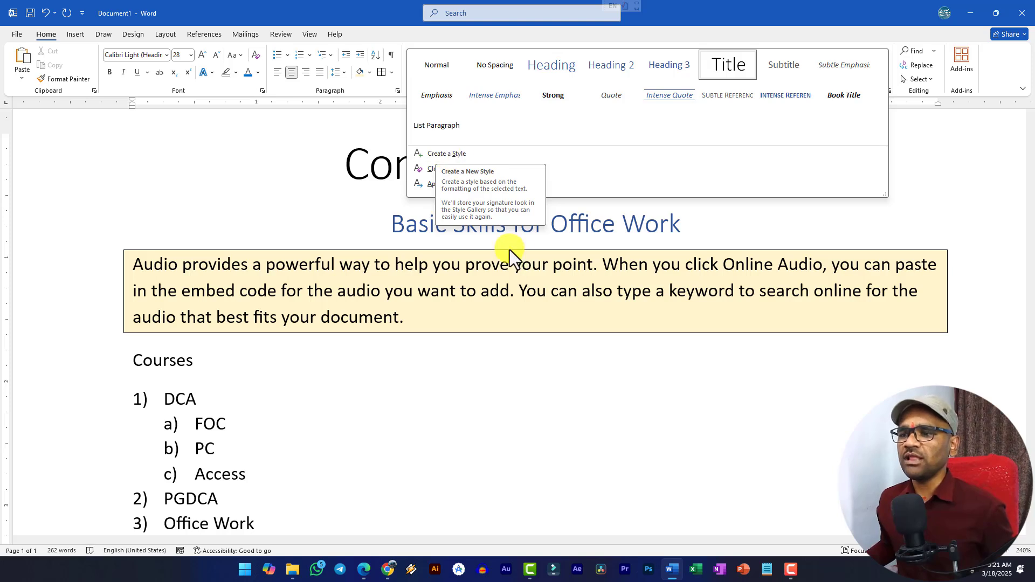
{"action": "left_click", "coordinate": [479, 225]}
{"action": "left_click", "coordinate": [75, 35]}
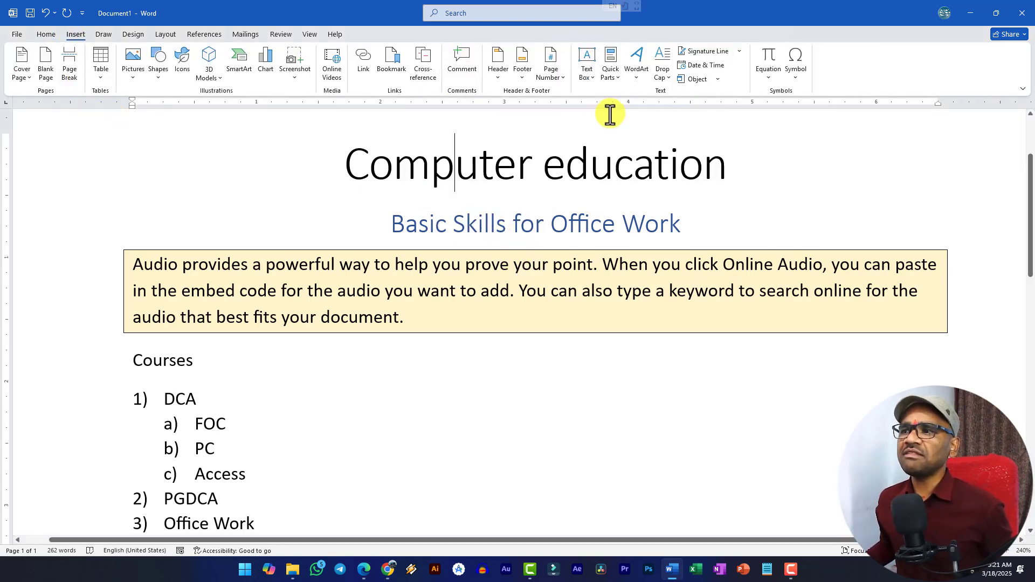
{"action": "left_click", "coordinate": [102, 36]}
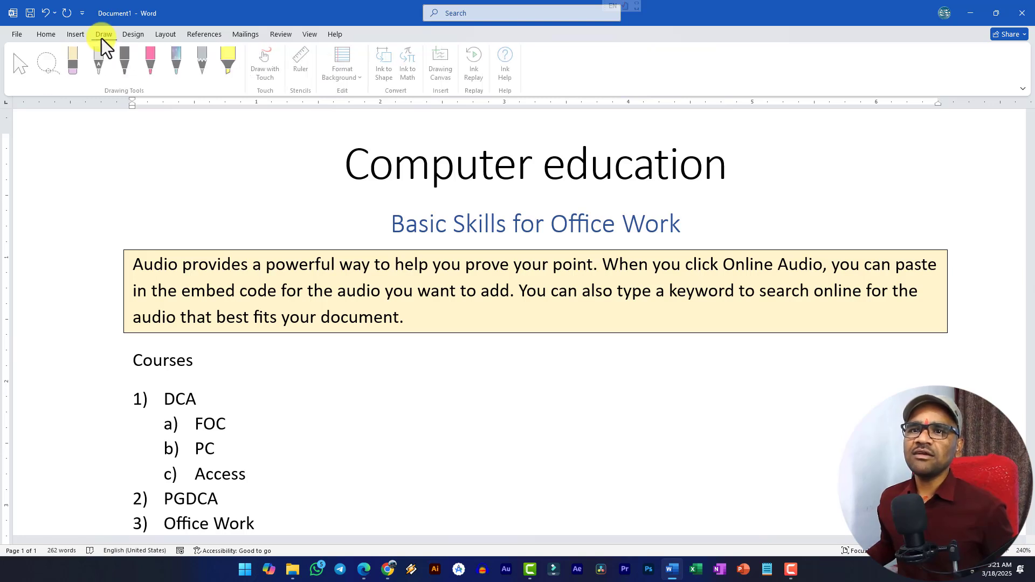
Step: Apply the document style set with a blue uppercase title and a shaded band behind the second-level heading
{"action": "left_click", "coordinate": [137, 37]}
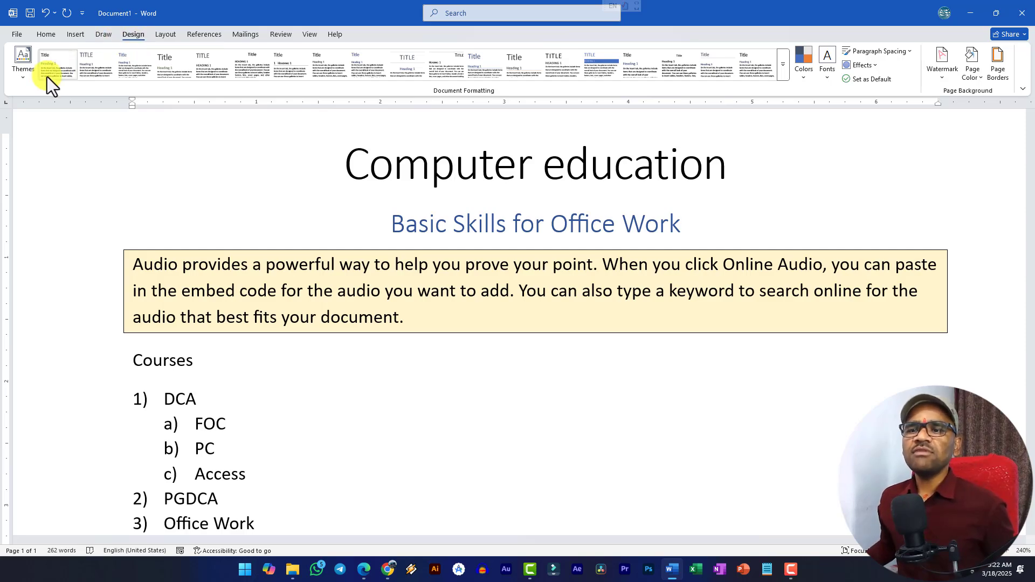
{"action": "scroll", "coordinate": [192, 185], "scroll_direction": "down", "scroll_amount": 3}
{"action": "scroll", "coordinate": [215, 184], "scroll_direction": "down", "scroll_amount": 5}
{"action": "scroll", "coordinate": [343, 232], "scroll_direction": "up", "scroll_amount": 2}
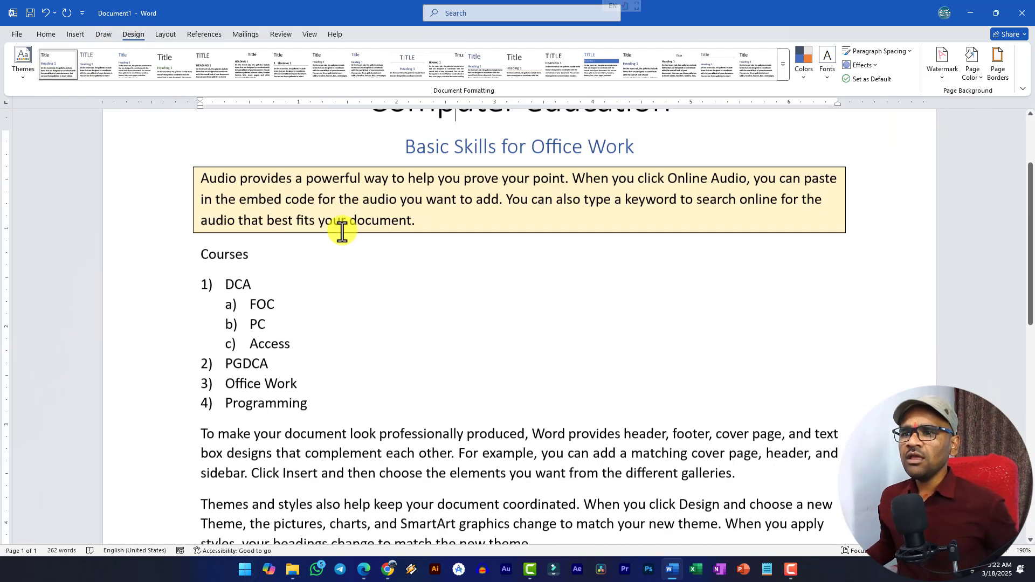
{"action": "scroll", "coordinate": [342, 232], "scroll_direction": "up", "scroll_amount": 2}
{"action": "left_click", "coordinate": [25, 73]}
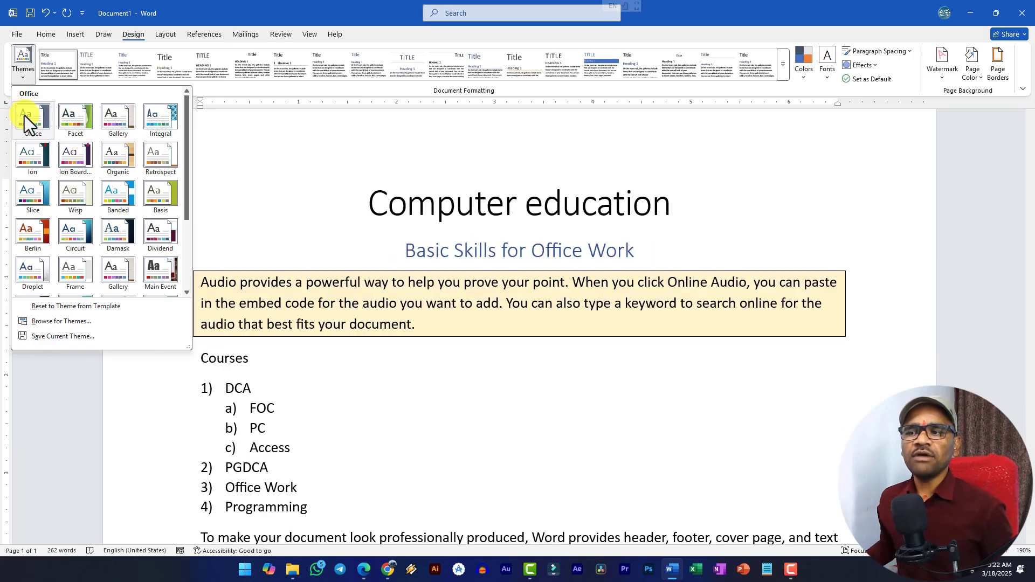
{"action": "left_click", "coordinate": [539, 98]}
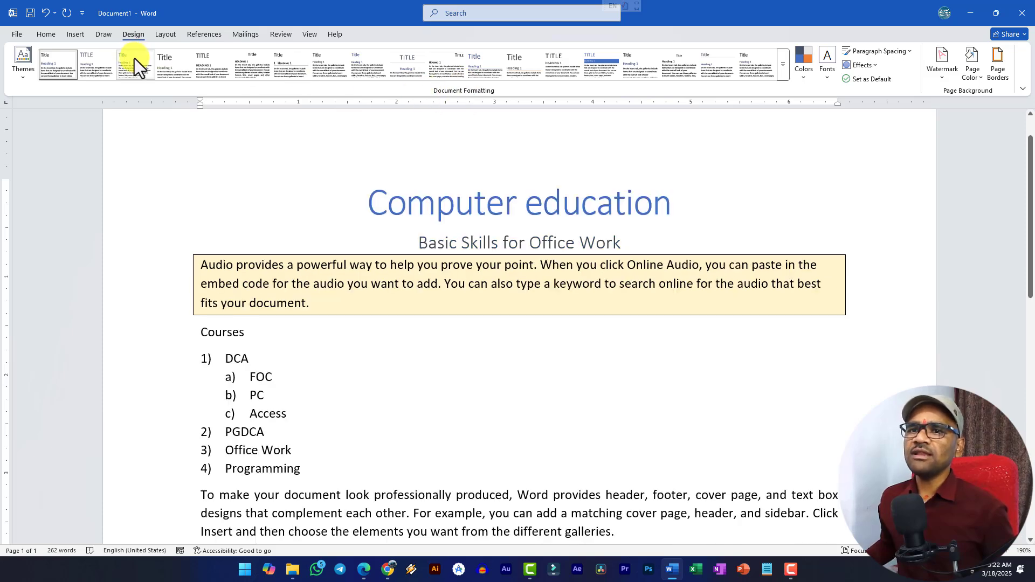
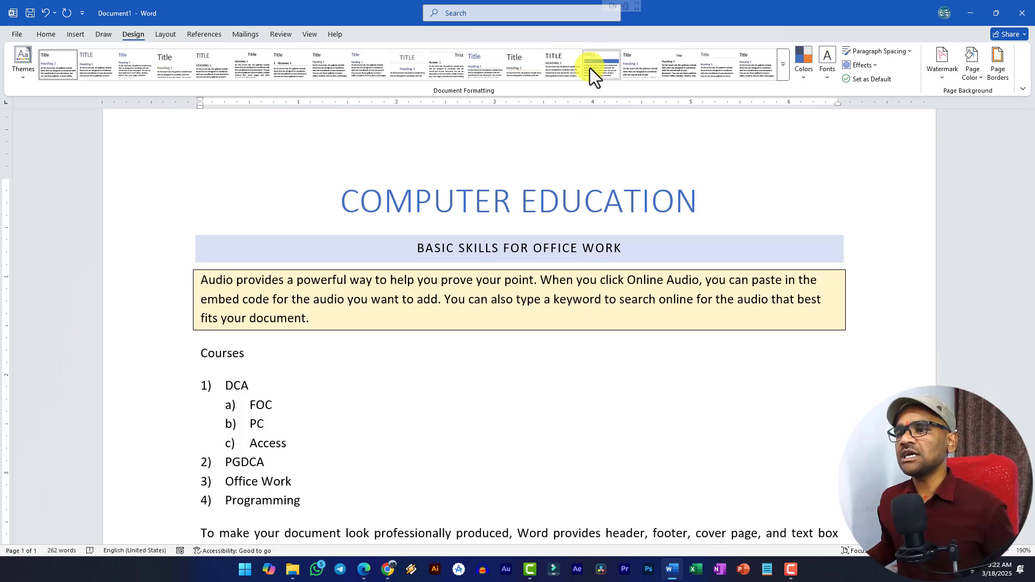
{"action": "left_click", "coordinate": [590, 68]}
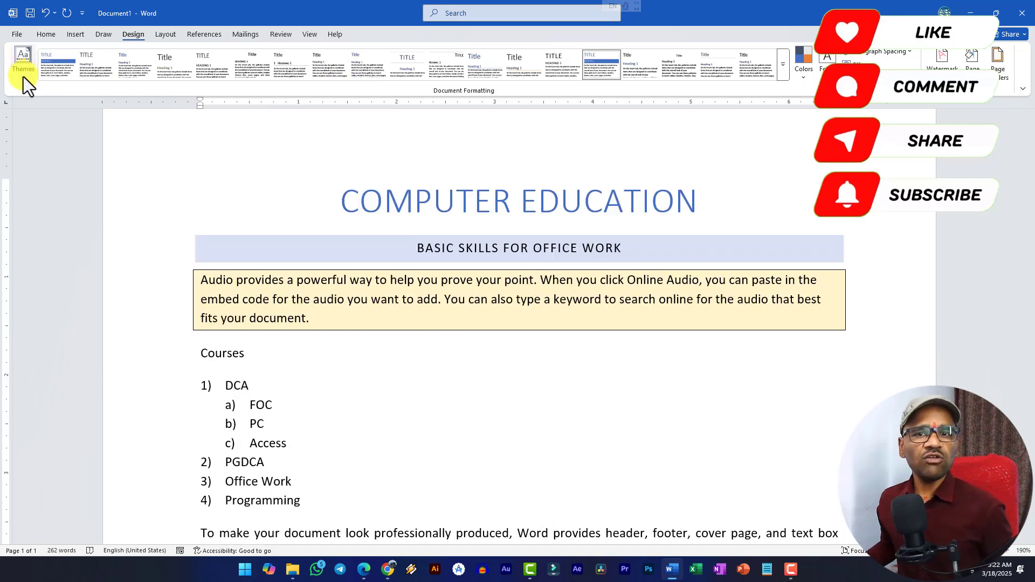
{"action": "left_click", "coordinate": [808, 82]}
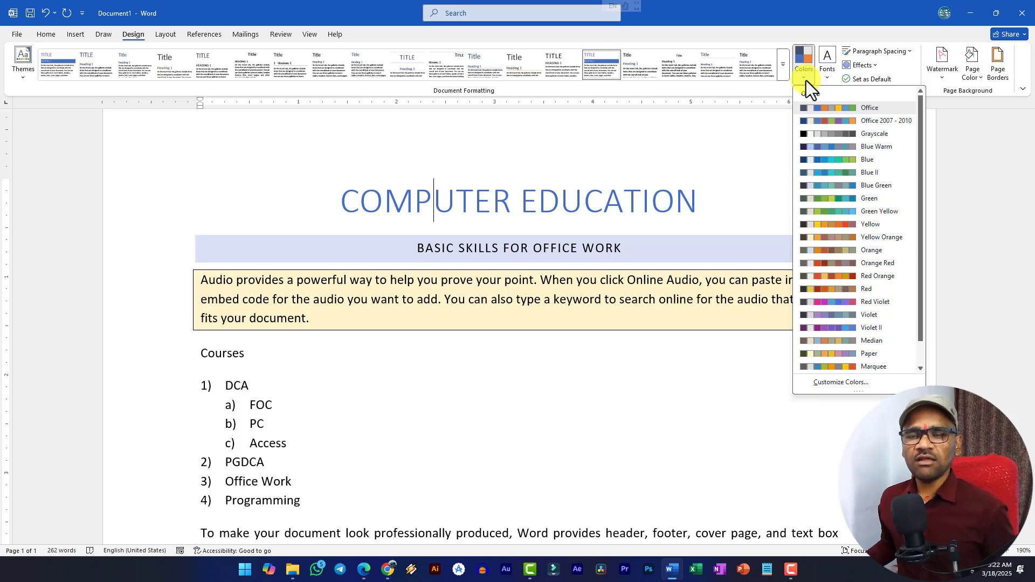
{"action": "left_click", "coordinate": [807, 80]}
{"action": "left_click", "coordinate": [829, 79]}
{"action": "left_click", "coordinate": [830, 79]}
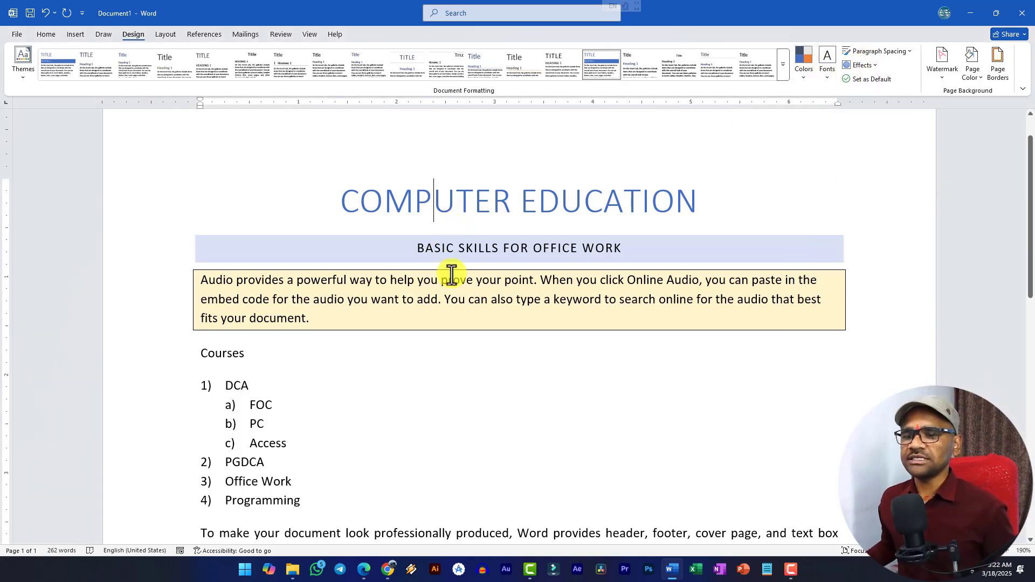
Step: Copy the four body paragraphs below the course list and paste them at the end of the document
{"action": "scroll", "coordinate": [324, 347], "scroll_direction": "down", "scroll_amount": 3}
{"action": "left_click", "coordinate": [366, 344]}
{"action": "scroll", "coordinate": [326, 284], "scroll_direction": "down", "scroll_amount": 7}
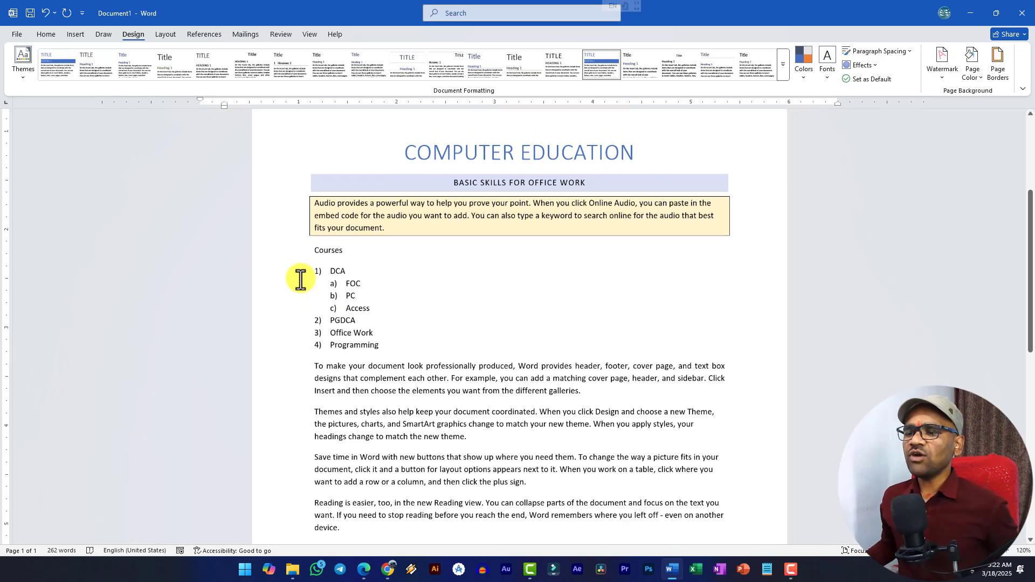
{"action": "scroll", "coordinate": [531, 346], "scroll_direction": "down", "scroll_amount": 3}
{"action": "scroll", "coordinate": [411, 340], "scroll_direction": "up", "scroll_amount": 4}
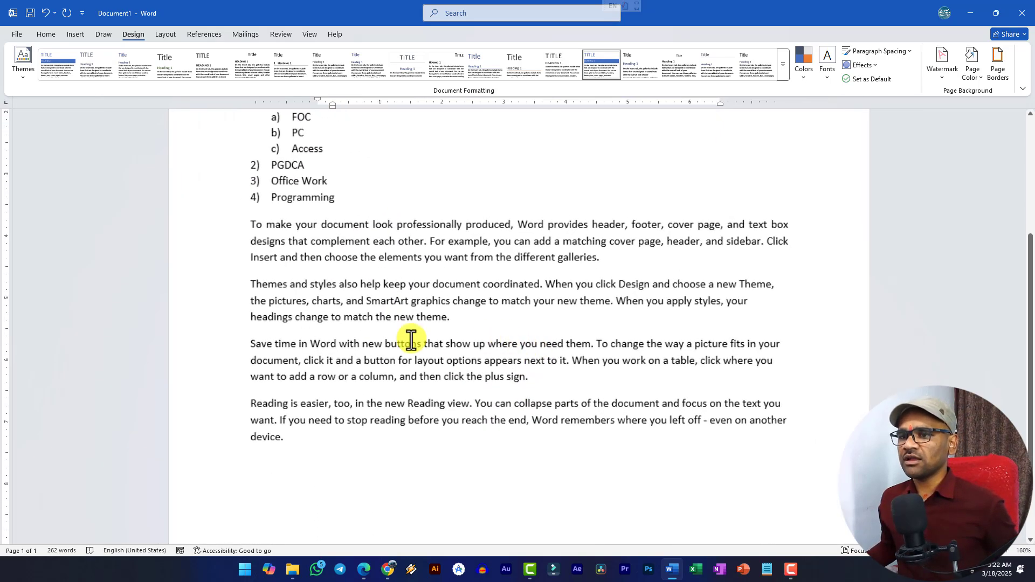
{"action": "left_click_drag", "start_coordinate": [302, 442], "coordinate": [208, 223]}
{"action": "key", "text": "ctrl+c"}
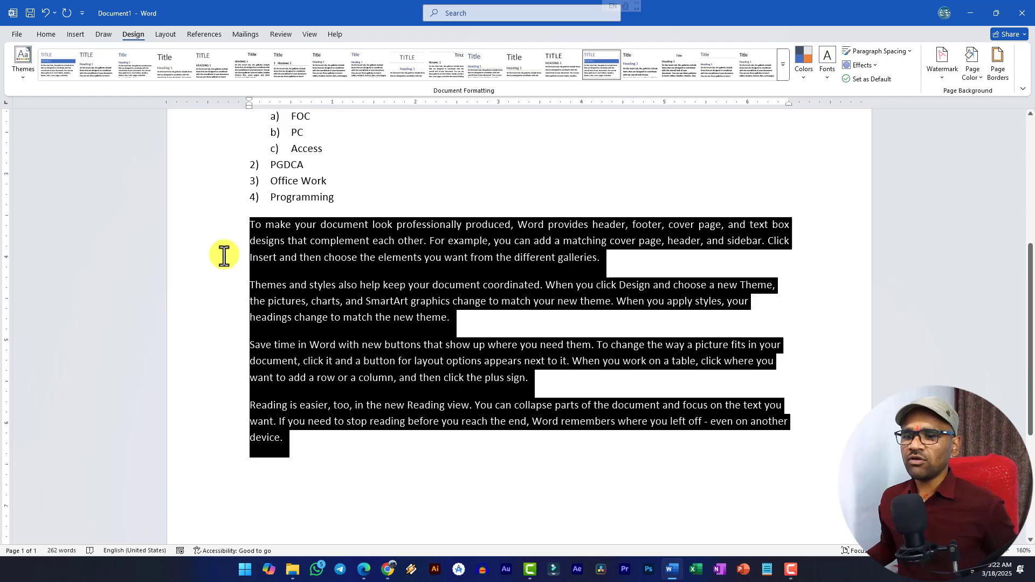
{"action": "left_click", "coordinate": [308, 445]}
{"action": "key", "text": "ctrl+v"}
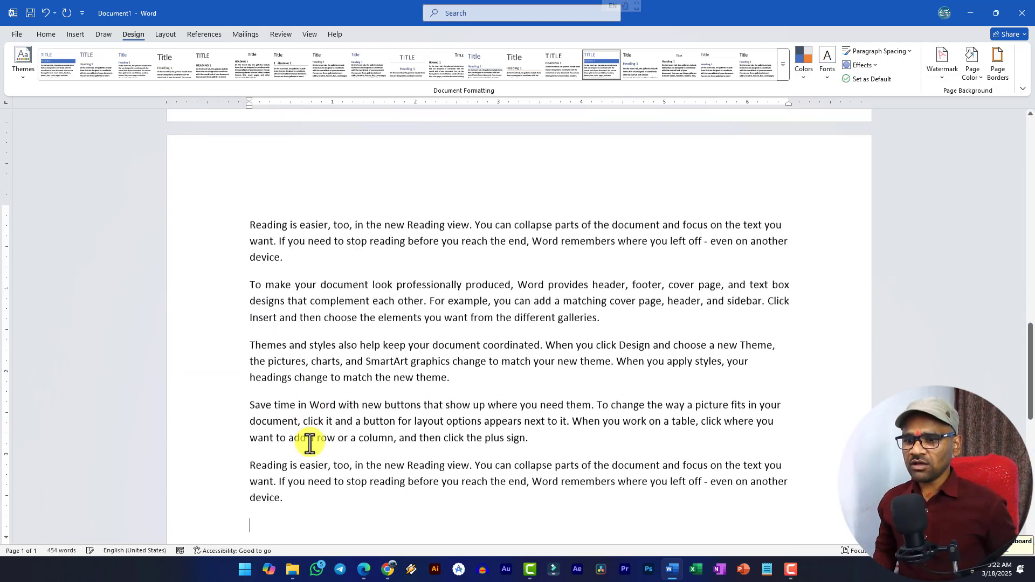
Step: Paste the copied body paragraphs repeatedly at the end of the document until it runs to five pages
{"action": "key", "text": "ctrl+v"}
{"action": "key", "text": "ctrl+v"}
{"action": "key", "text": "ctrl+v"}
{"action": "key", "text": "ctrl+v"}
{"action": "key", "text": "ctrl+v"}
{"action": "key", "text": "ctrl+v"}
{"action": "key", "text": "ctrl+v"}
{"action": "key", "text": "ctrl+v"}
{"action": "key", "text": "ctrl+v"}
{"action": "key", "text": "ctrl+v"}
{"action": "key", "text": "ctrl+v"}
{"action": "key", "text": "ctrl+v"}
{"action": "key", "text": "ctrl+v"}
{"action": "key", "text": "ctrl+v"}
{"action": "key", "text": "ctrl+v"}
{"action": "key", "text": "ctrl+v"}
{"action": "key", "text": "ctrl+v"}
{"action": "key", "text": "ctrl+v"}
{"action": "key", "text": "ctrl+v"}
{"action": "key", "text": "ctrl+v"}
{"action": "key", "text": "ctrl+v"}
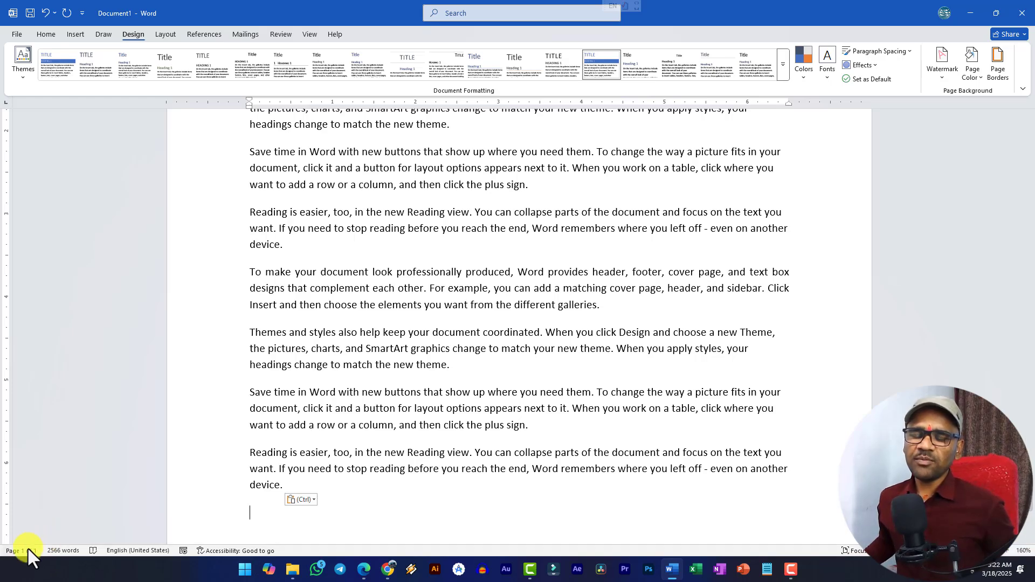
Step: Review the pasted text and the page breaks across the document's pages
{"action": "scroll", "coordinate": [393, 399], "scroll_direction": "up", "scroll_amount": 15}
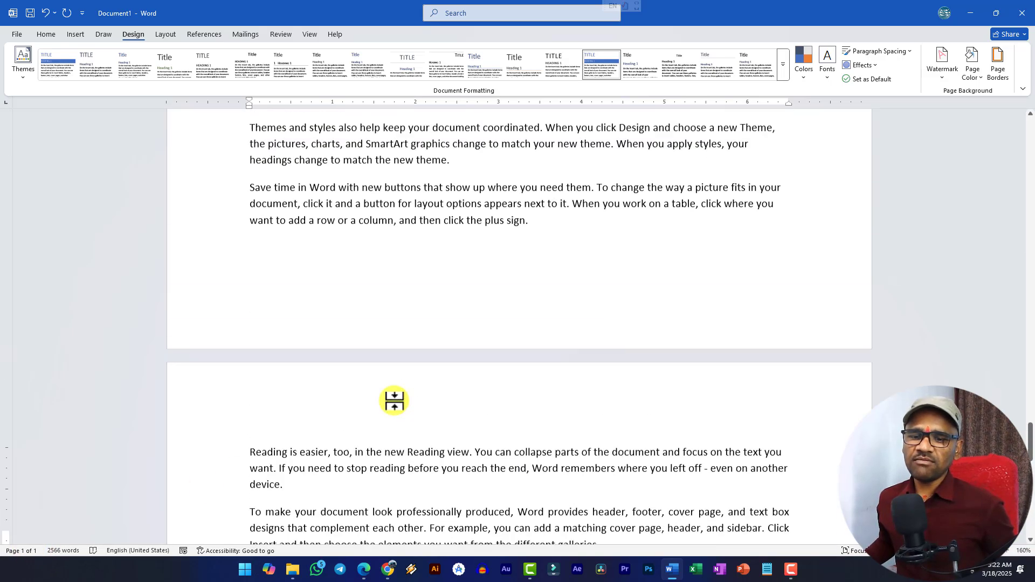
{"action": "left_click", "coordinate": [390, 377]}
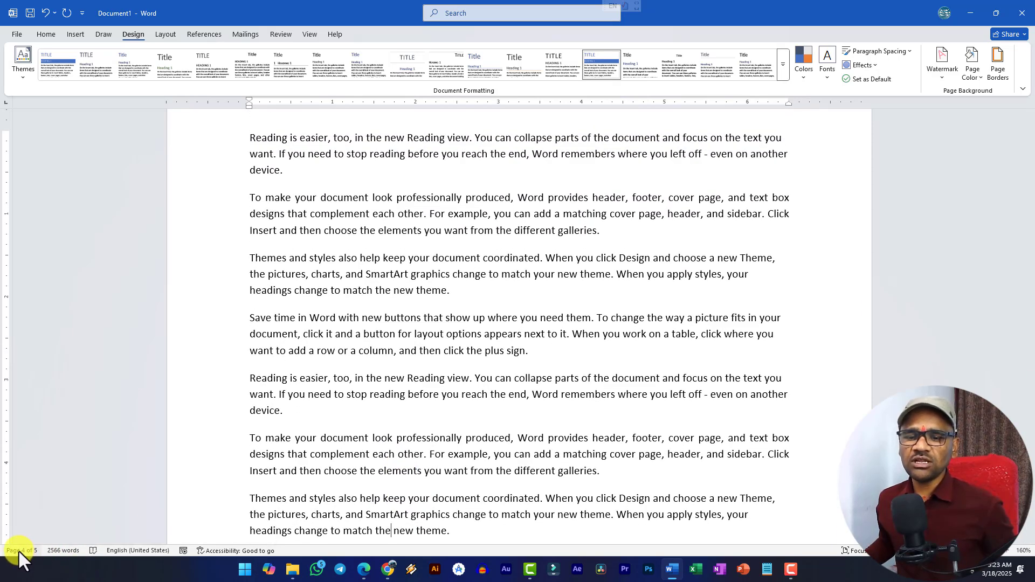
{"action": "scroll", "coordinate": [395, 308], "scroll_direction": "down", "scroll_amount": 9, "text": "ctrl"}
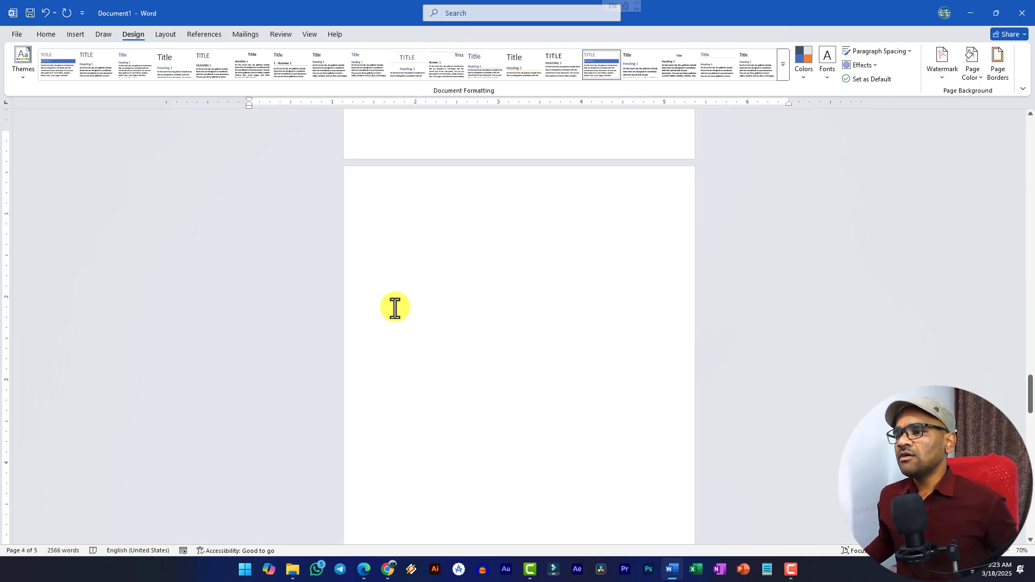
{"action": "scroll", "coordinate": [395, 307], "scroll_direction": "up", "scroll_amount": 8, "text": "ctrl"}
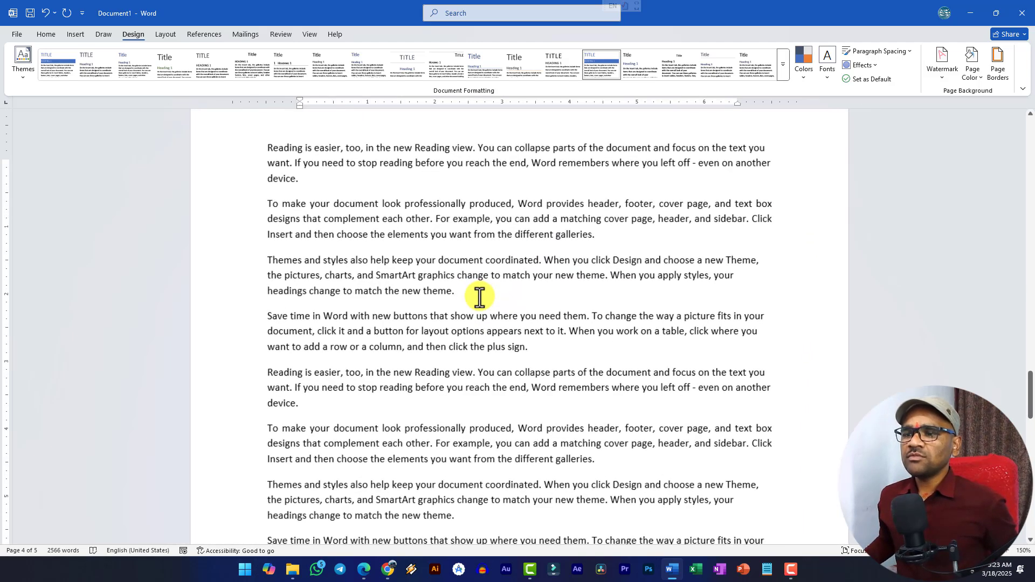
{"action": "left_click", "coordinate": [478, 298]}
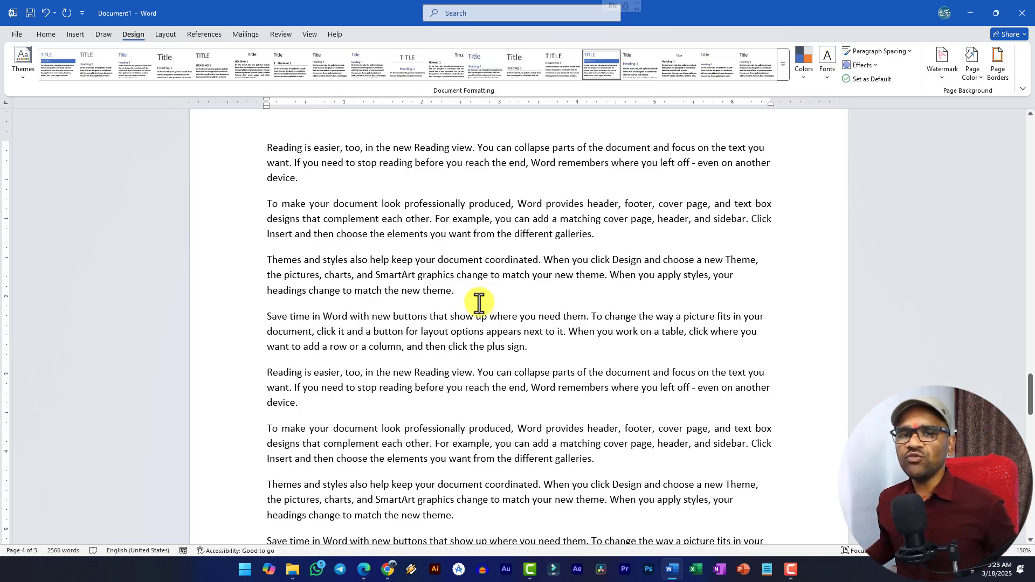
{"action": "scroll", "coordinate": [488, 293], "scroll_direction": "up", "scroll_amount": 15}
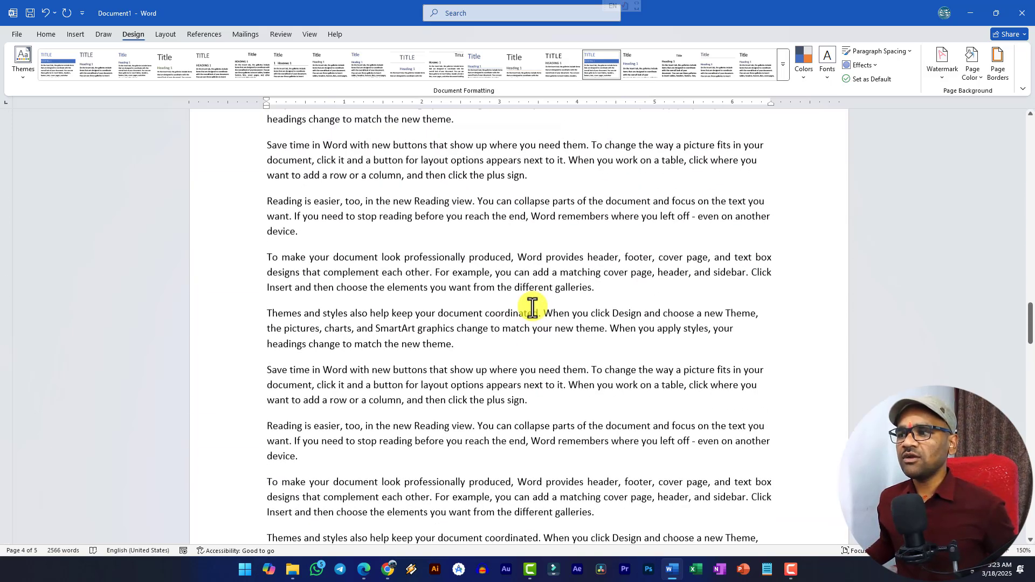
{"action": "scroll", "coordinate": [533, 306], "scroll_direction": "up", "scroll_amount": 3}
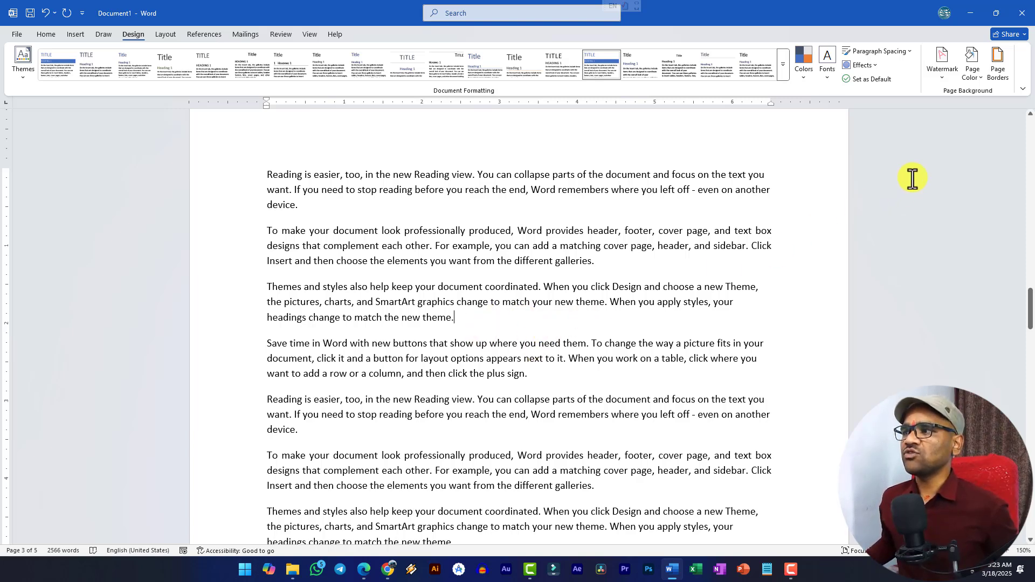
Step: Apply the preset CONFIDENTIAL 1 diagonal watermark and check it on the document's pages
{"action": "left_click", "coordinate": [940, 78]}
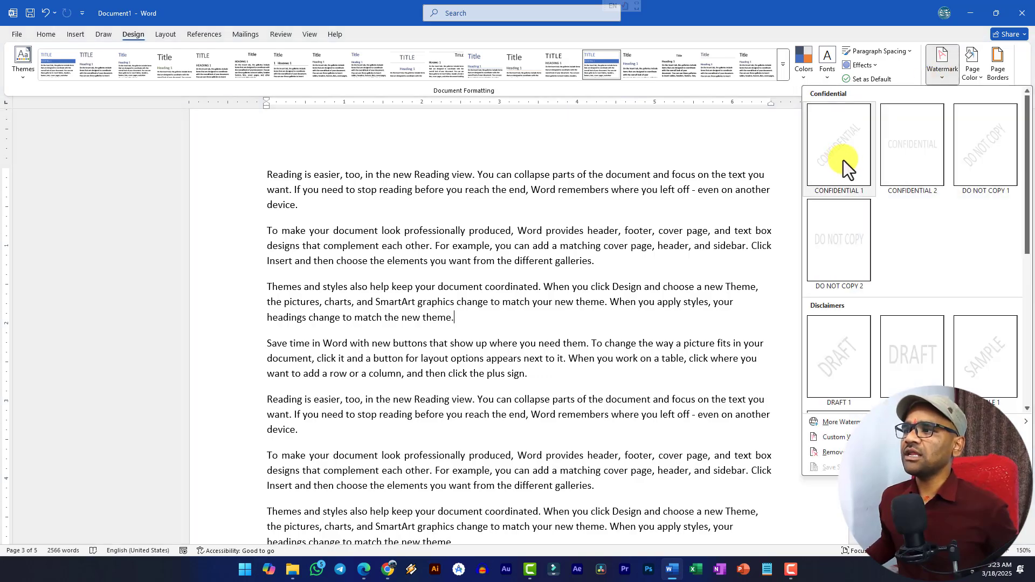
{"action": "left_click", "coordinate": [845, 159]}
{"action": "scroll", "coordinate": [425, 269], "scroll_direction": "down", "scroll_amount": 7}
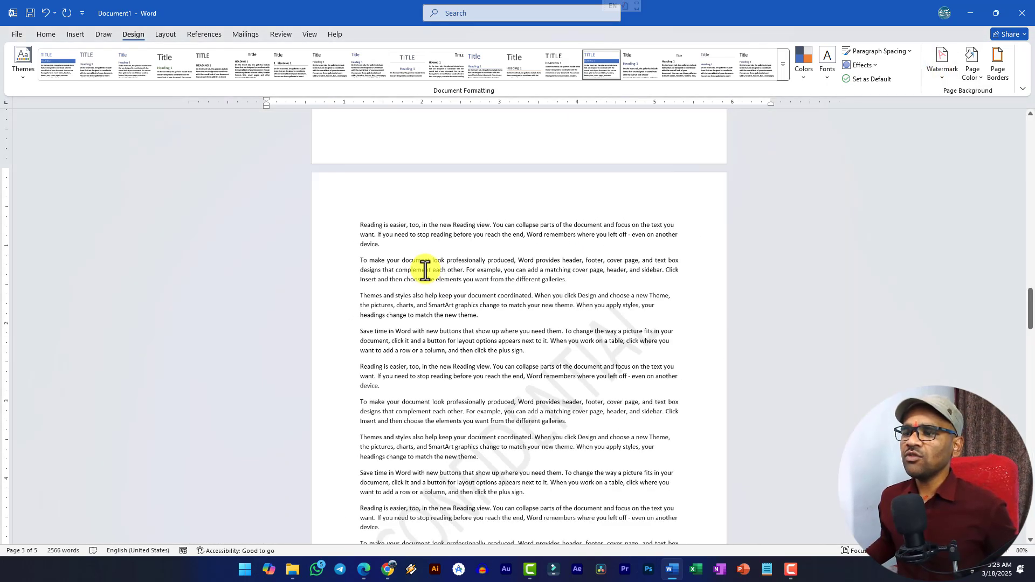
{"action": "scroll", "coordinate": [425, 270], "scroll_direction": "down", "scroll_amount": 10}
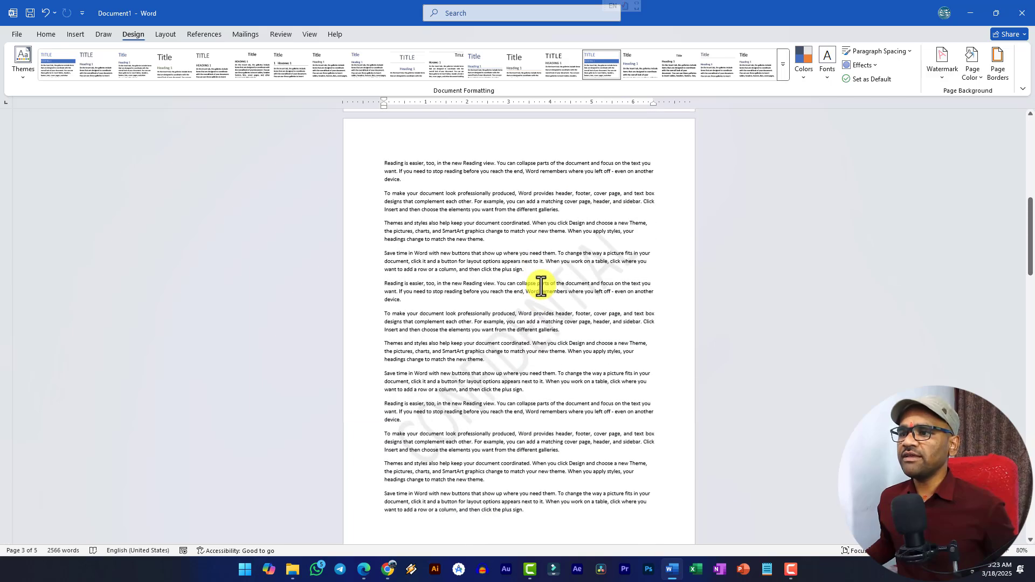
{"action": "scroll", "coordinate": [541, 287], "scroll_direction": "up", "scroll_amount": 4}
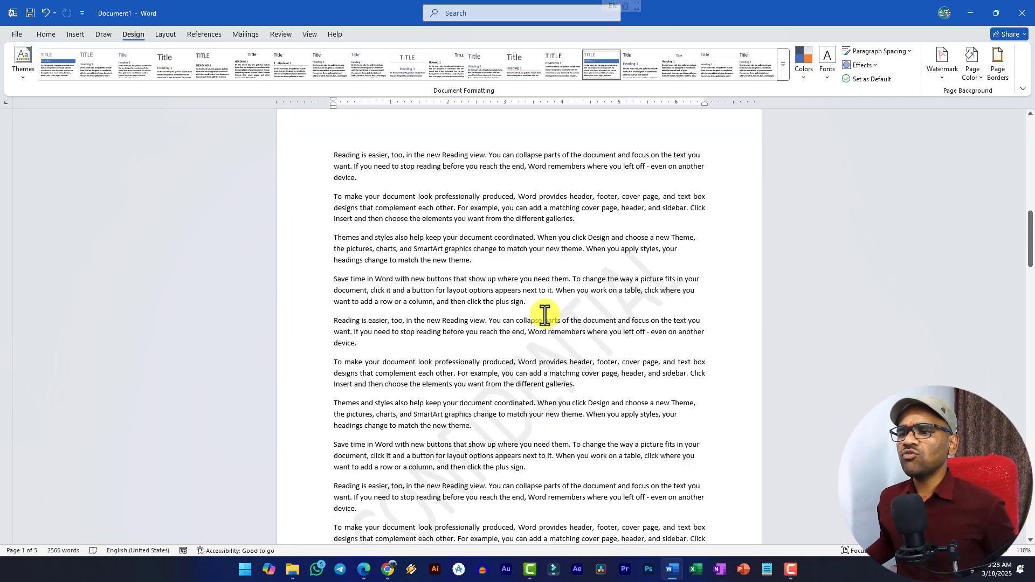
{"action": "scroll", "coordinate": [545, 314], "scroll_direction": "down", "scroll_amount": 3}
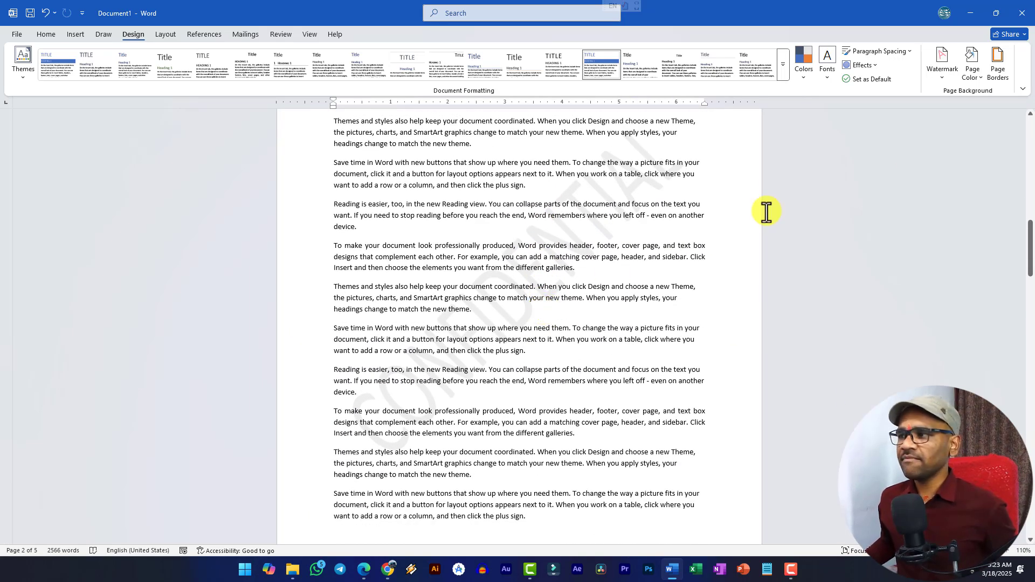
Step: Set up a custom picture watermark using the "virtual" image from the Downloads folder
{"action": "left_click", "coordinate": [944, 76]}
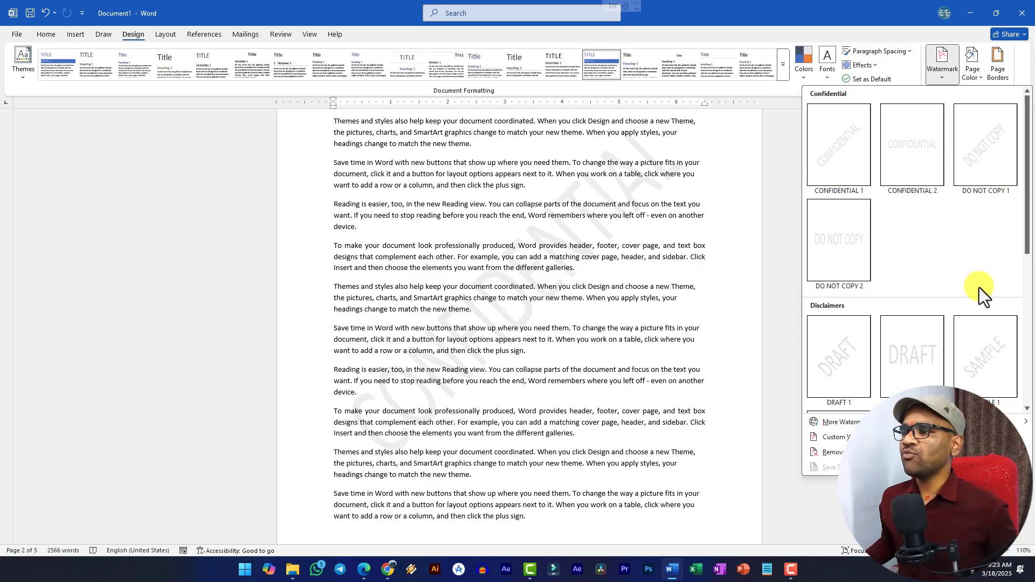
{"action": "scroll", "coordinate": [830, 341], "scroll_direction": "down", "scroll_amount": 5}
{"action": "scroll", "coordinate": [883, 232], "scroll_direction": "up", "scroll_amount": 5}
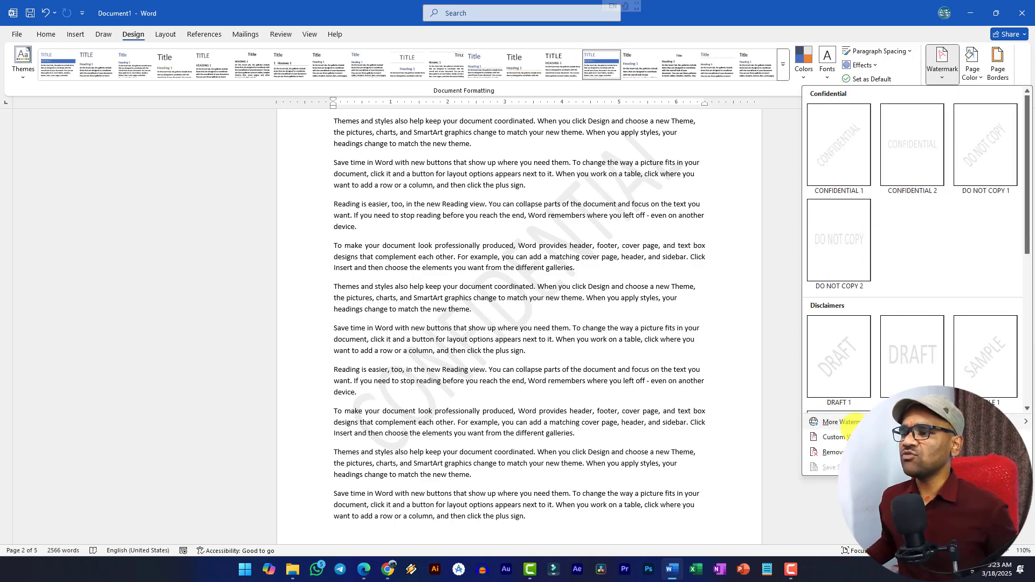
{"action": "left_click", "coordinate": [834, 438]}
{"action": "left_click_drag", "start_coordinate": [595, 158], "coordinate": [386, 147]}
{"action": "left_click", "coordinate": [344, 163]}
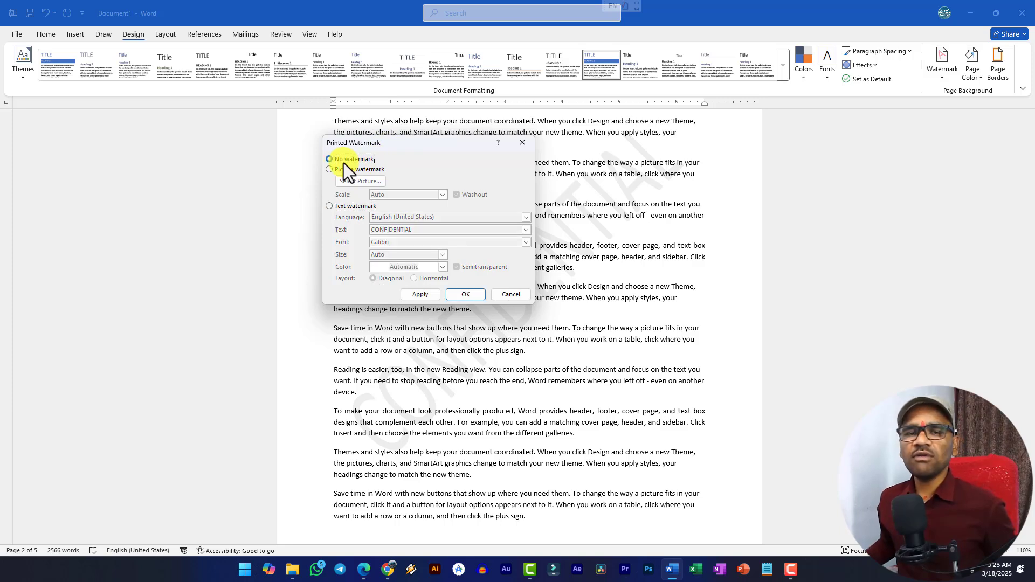
{"action": "left_click", "coordinate": [347, 170]}
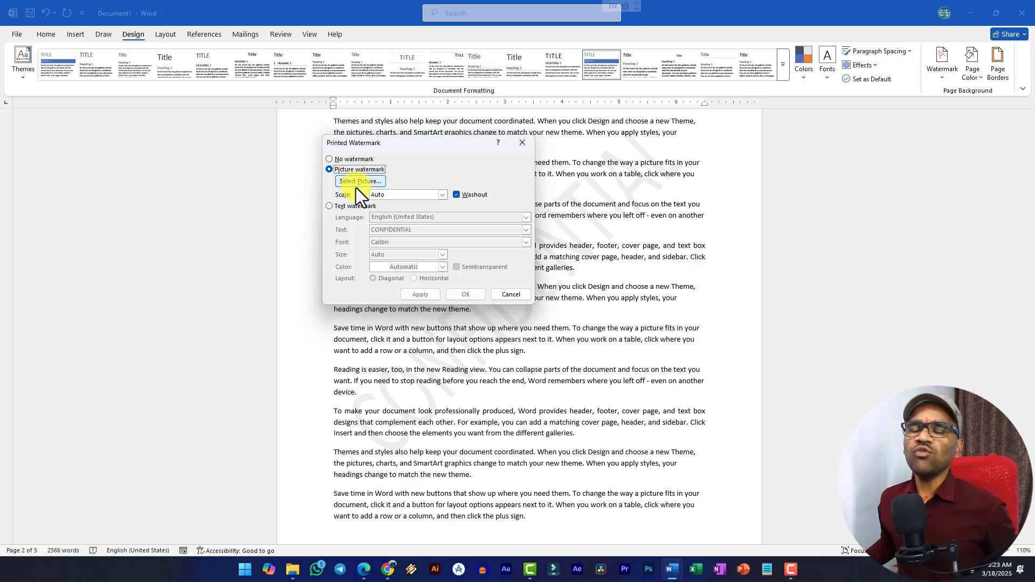
{"action": "left_click", "coordinate": [358, 181]}
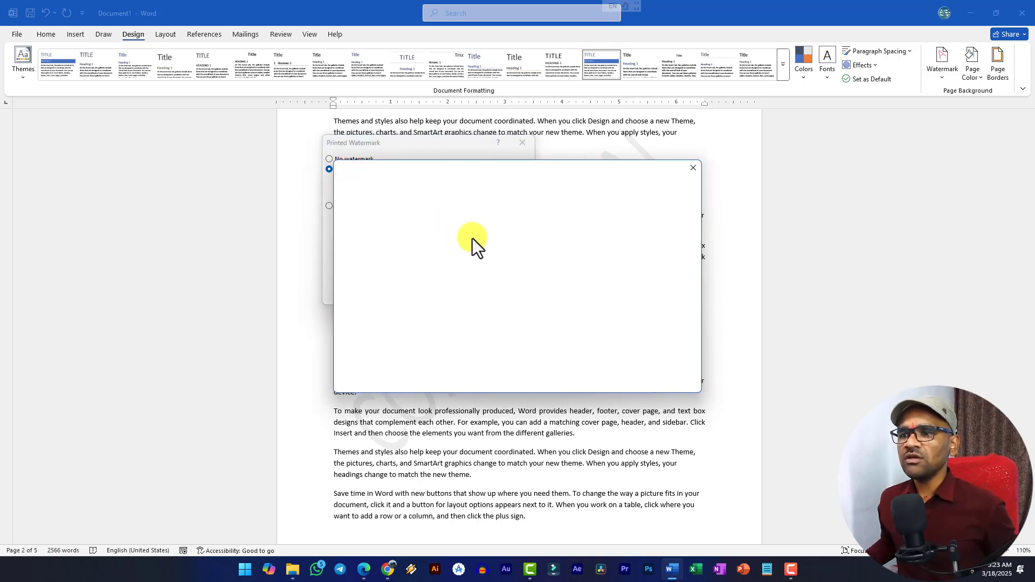
{"action": "left_click", "coordinate": [405, 230]}
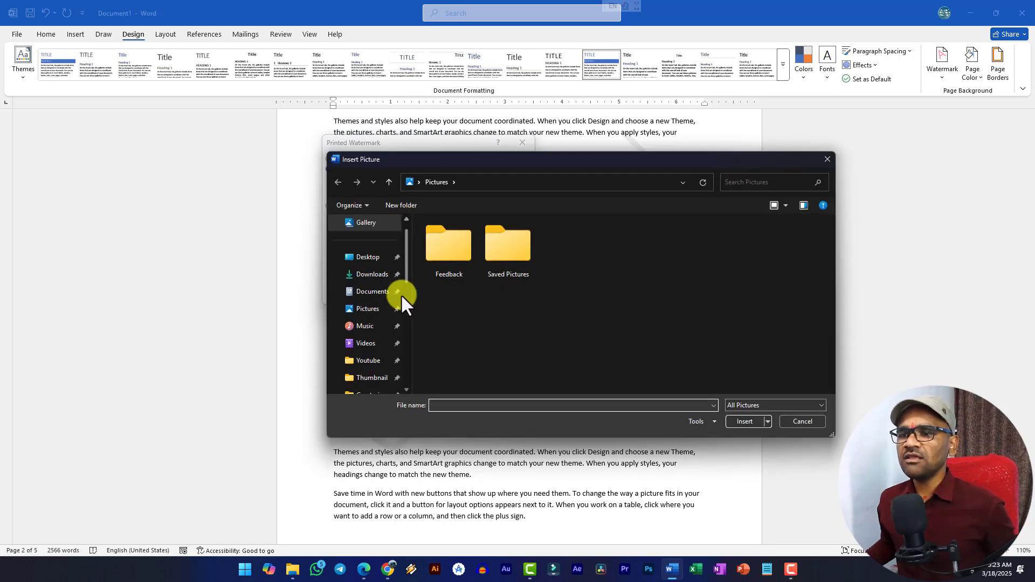
{"action": "left_click", "coordinate": [371, 274]}
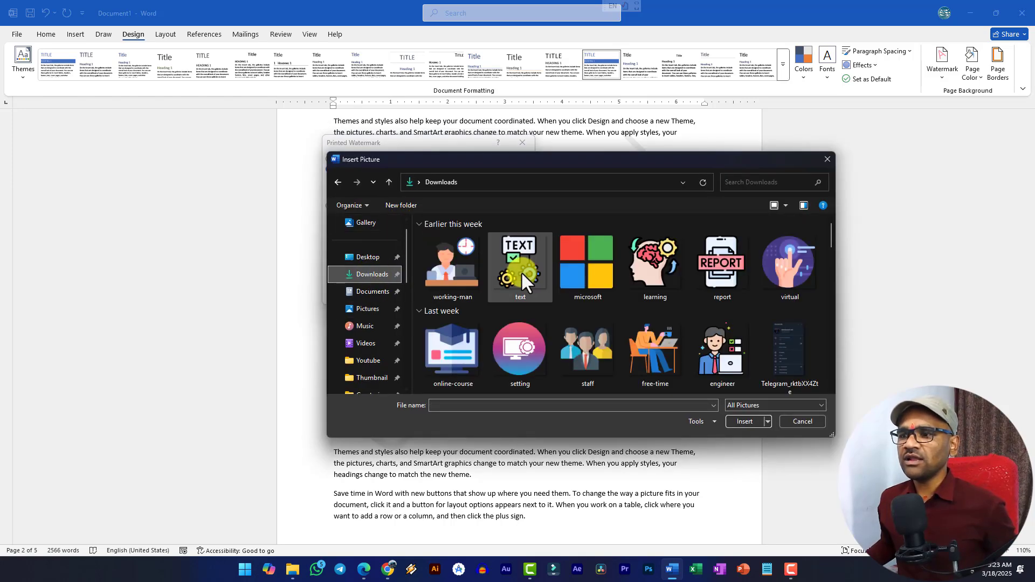
{"action": "left_click", "coordinate": [771, 264]}
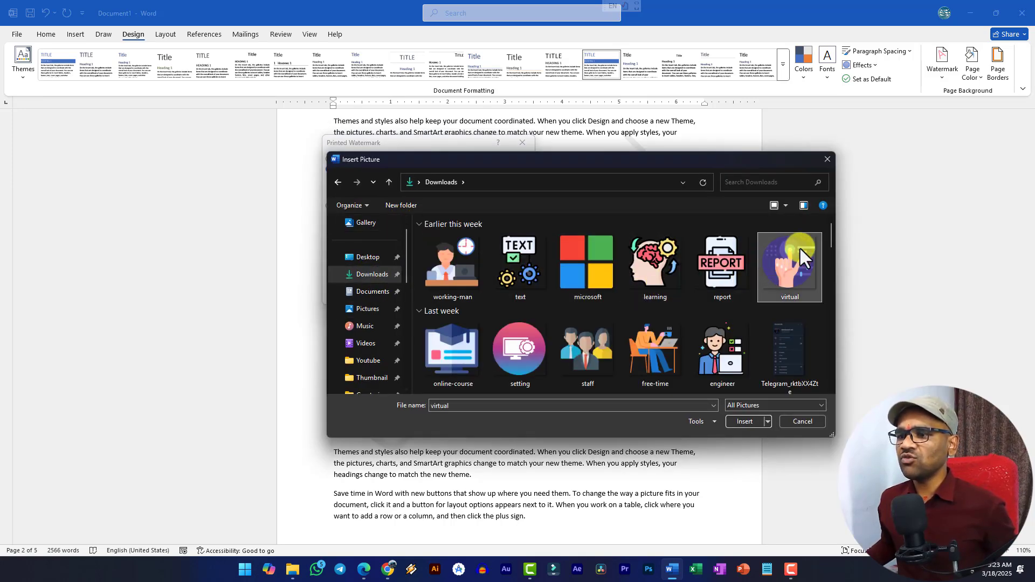
{"action": "left_click", "coordinate": [746, 422]}
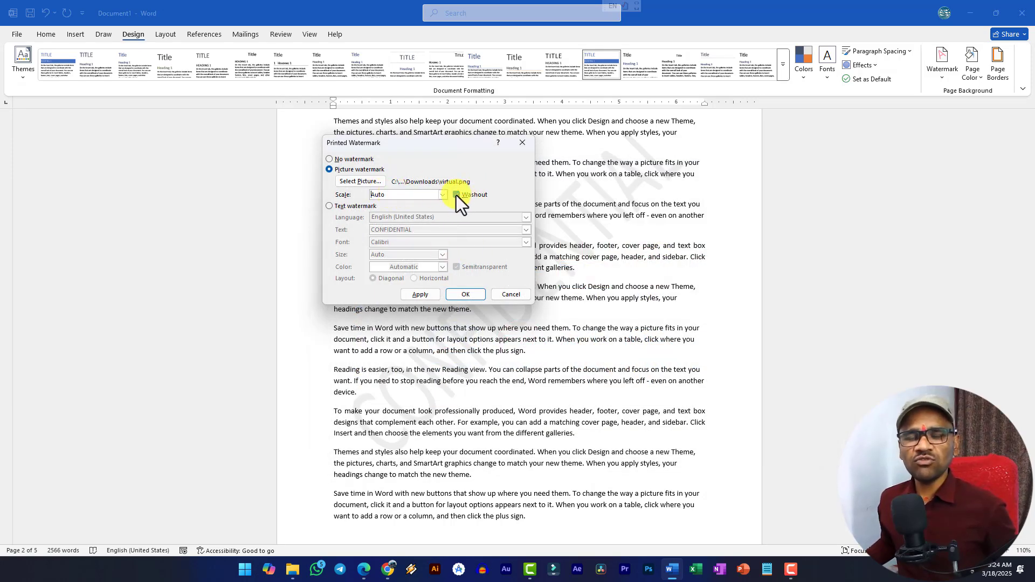
Step: Apply the picture watermark to the document, leave the watermark settings and check the pages through to the end
{"action": "left_click", "coordinate": [420, 295]}
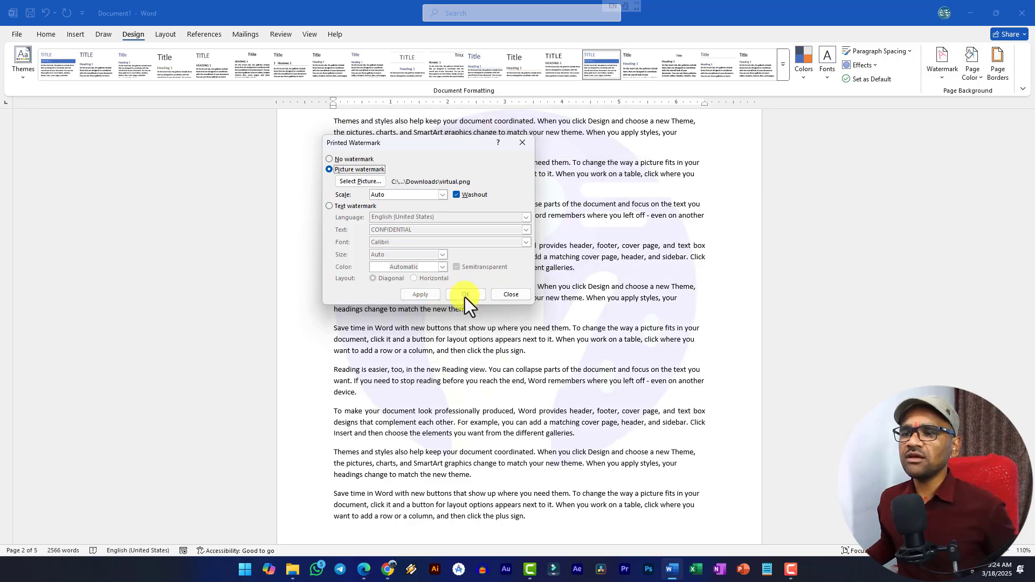
{"action": "left_click", "coordinate": [507, 295]}
{"action": "scroll", "coordinate": [475, 265], "scroll_direction": "down", "scroll_amount": 4}
{"action": "scroll", "coordinate": [476, 262], "scroll_direction": "down", "scroll_amount": 10}
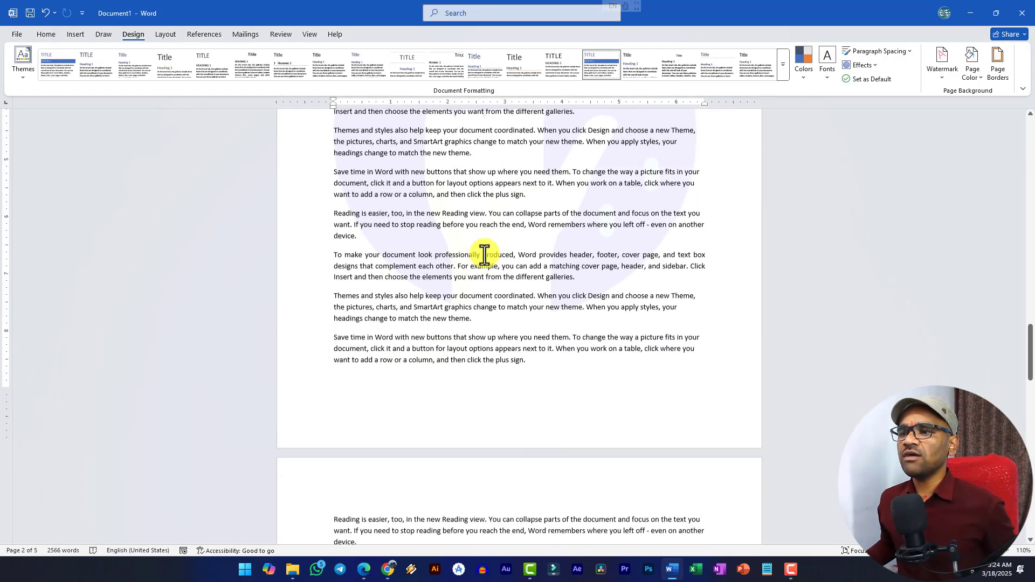
{"action": "scroll", "coordinate": [592, 241], "scroll_direction": "up", "scroll_amount": 4}
{"action": "scroll", "coordinate": [468, 234], "scroll_direction": "up", "scroll_amount": 3}
{"action": "scroll", "coordinate": [469, 233], "scroll_direction": "down", "scroll_amount": 10}
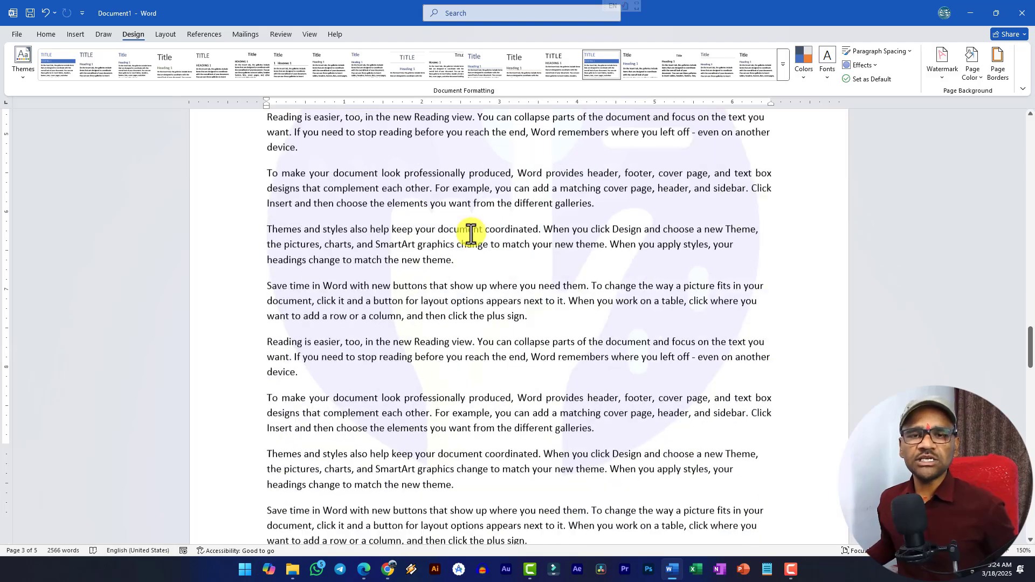
{"action": "scroll", "coordinate": [481, 231], "scroll_direction": "down", "scroll_amount": 15}
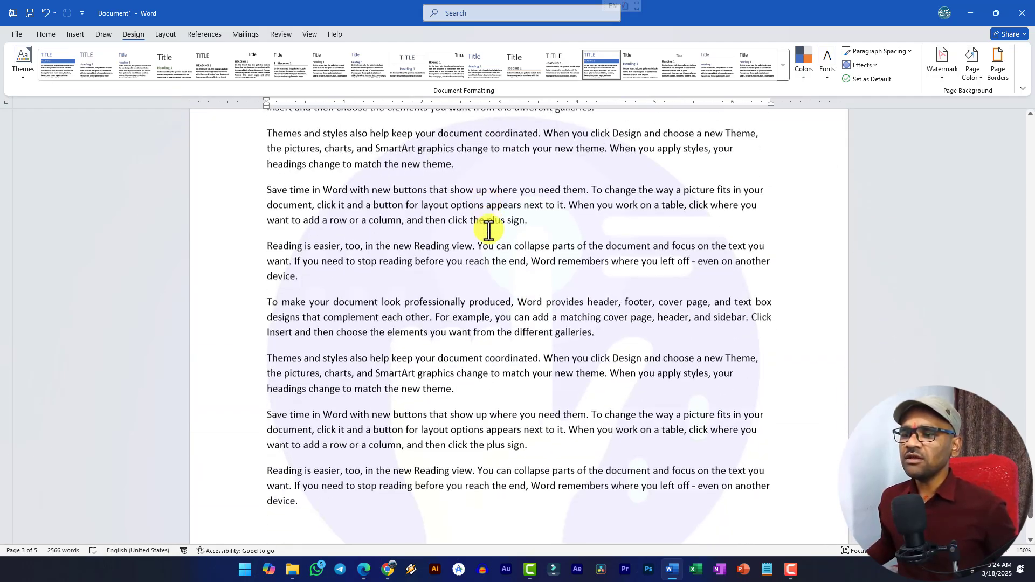
Step: Reopen the custom watermark settings, switch to a text watermark and enter "SSW Education" as its text
{"action": "left_click", "coordinate": [944, 79]}
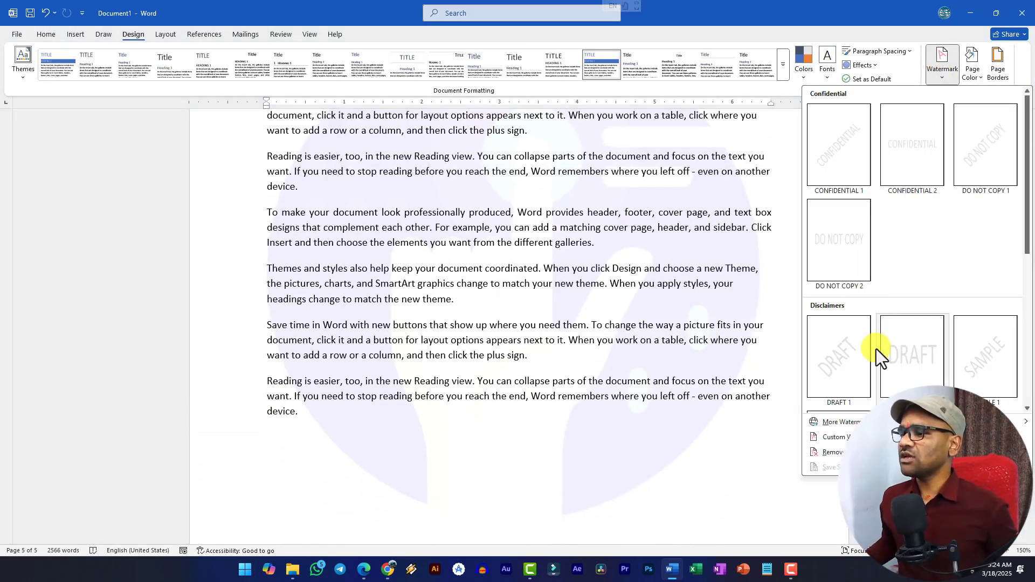
{"action": "left_click", "coordinate": [841, 438]}
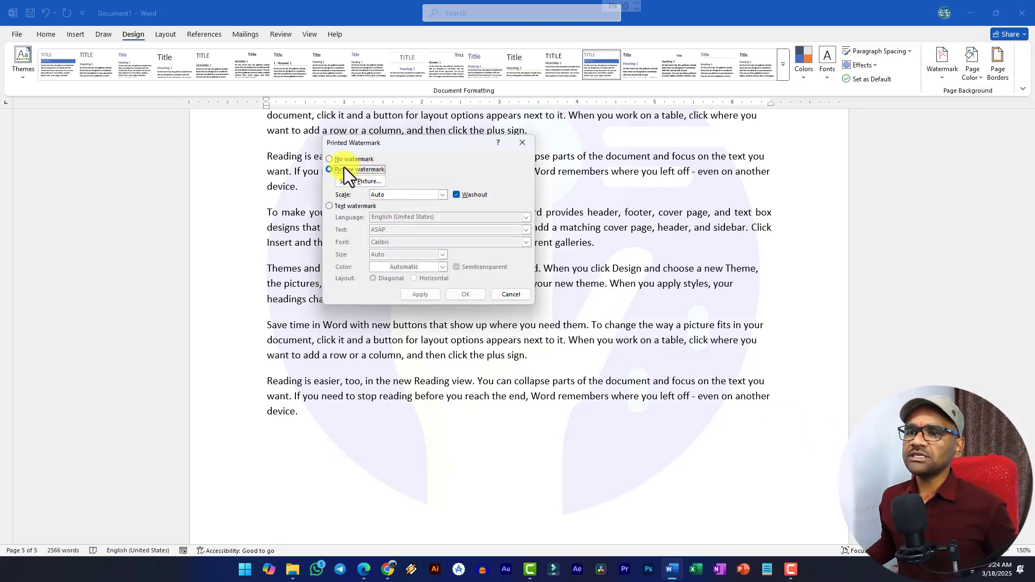
{"action": "left_click", "coordinate": [342, 207]}
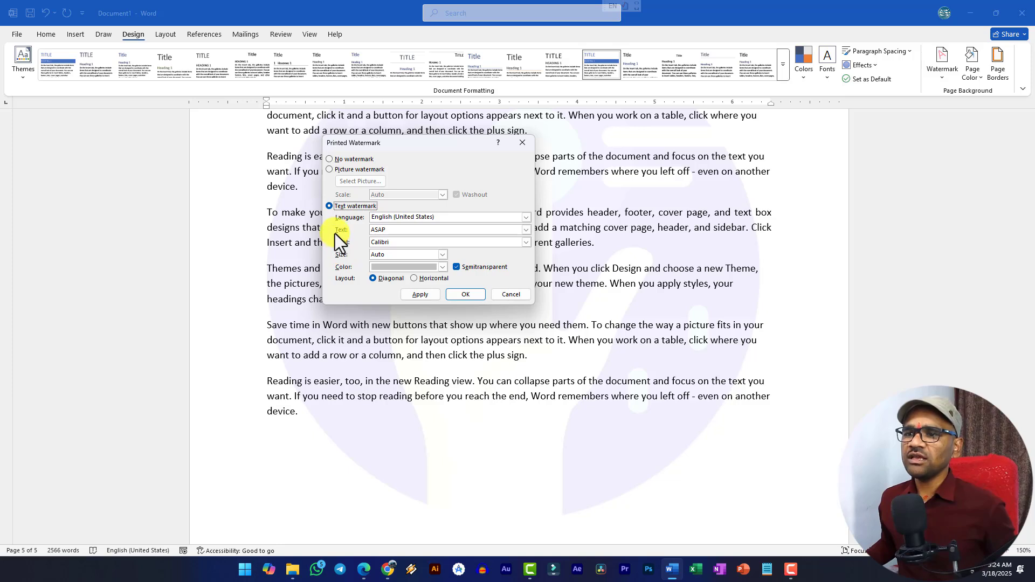
{"action": "left_click_drag", "start_coordinate": [398, 232], "coordinate": [351, 227]}
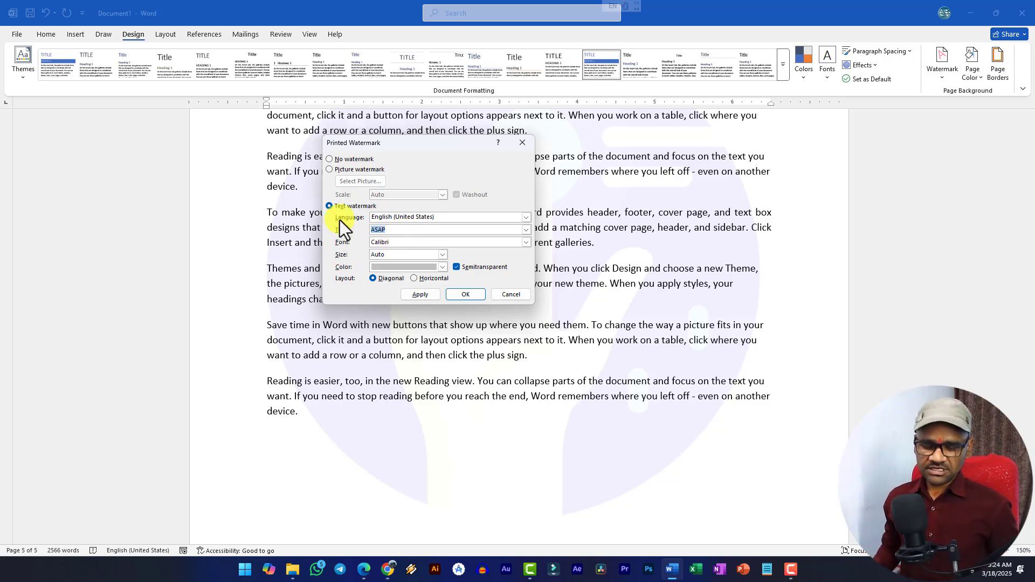
{"action": "type", "text": "SSW Education"}
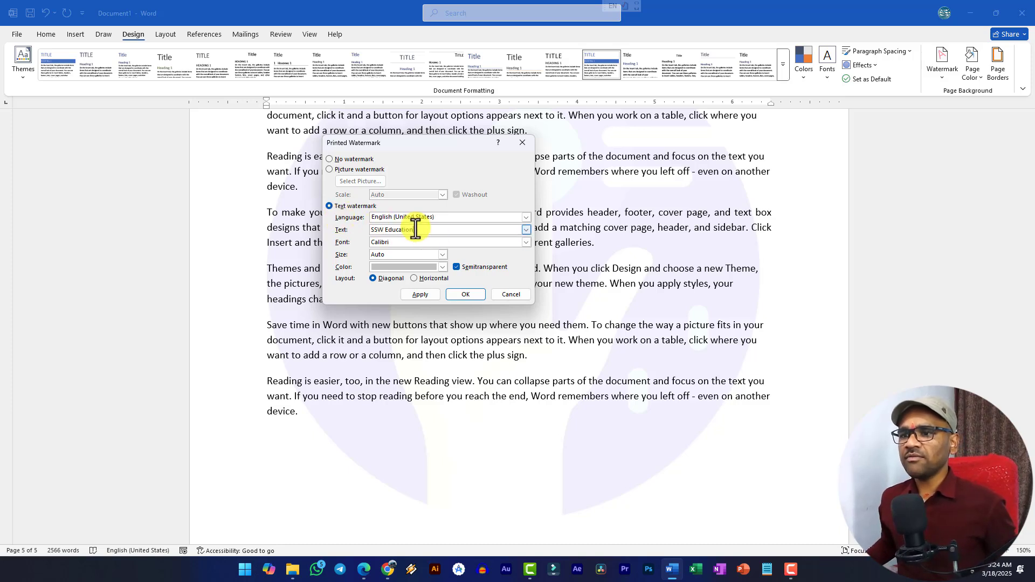
Step: Replace the watermark text with "Office Work Skills" and view the available watermark colours without picking one
{"action": "left_click_drag", "start_coordinate": [414, 230], "coordinate": [322, 222]}
{"action": "type", "text": "Offi"}
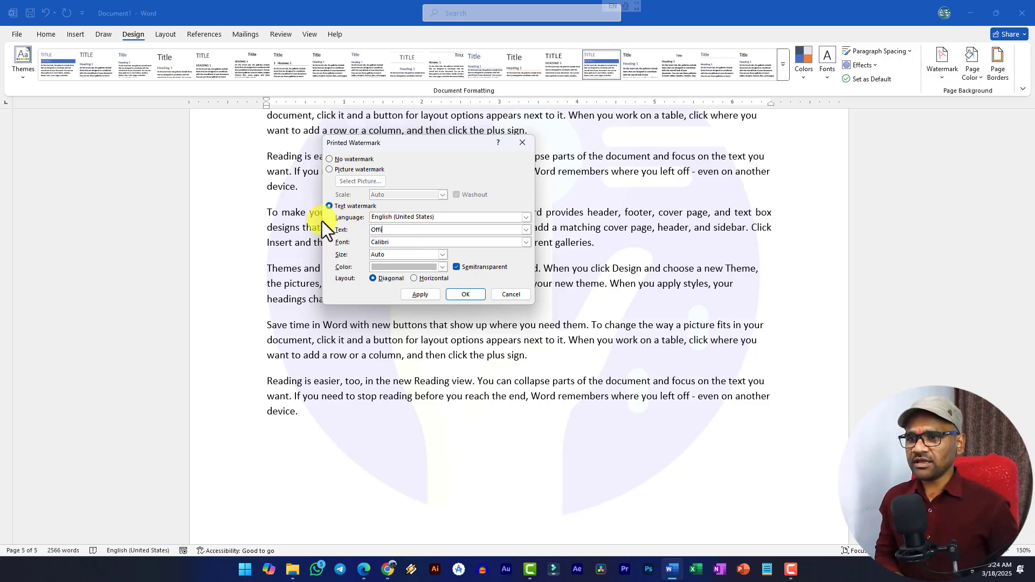
{"action": "type", "text": "ce Work Skills"}
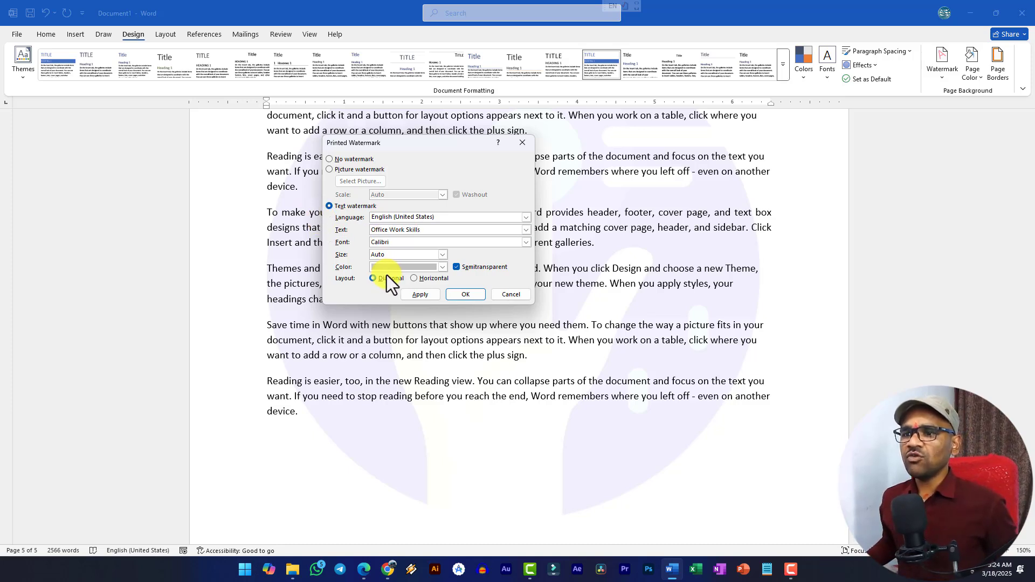
{"action": "left_click", "coordinate": [444, 267]}
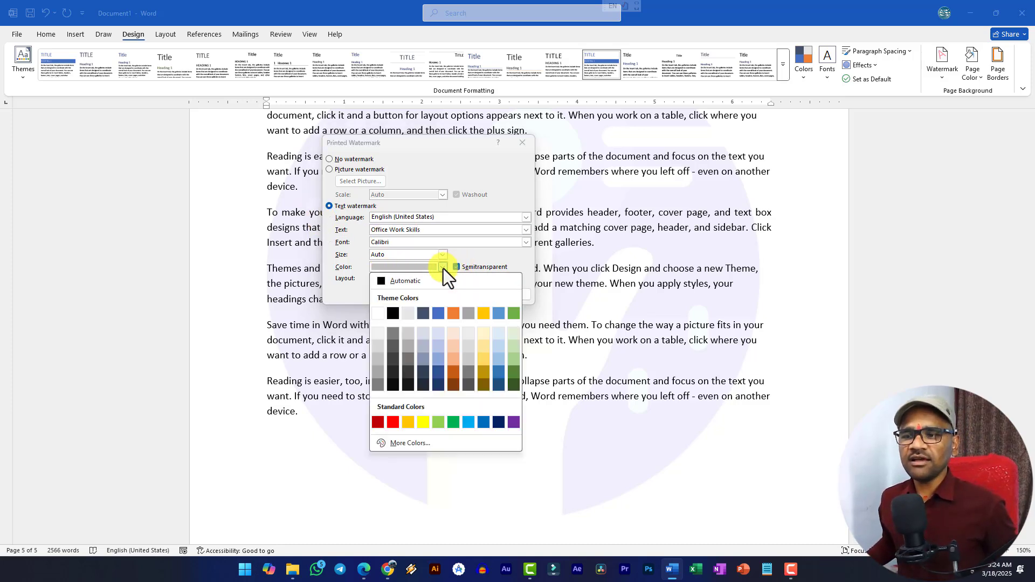
{"action": "left_click", "coordinate": [440, 265]}
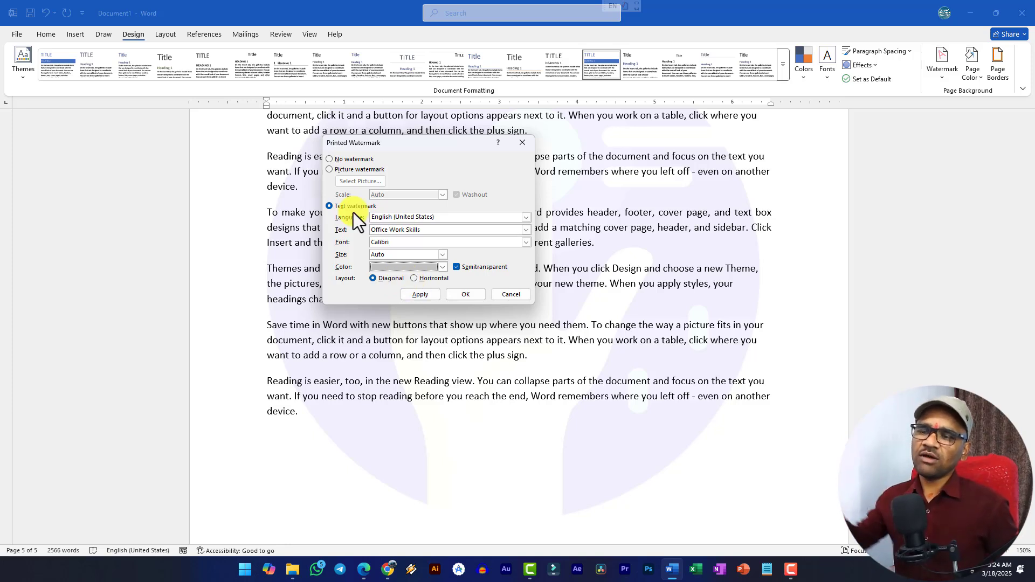
Step: Apply the diagonal "Office Work Skills" text watermark, leave the watermark settings and look over the pages
{"action": "left_click", "coordinate": [437, 293]}
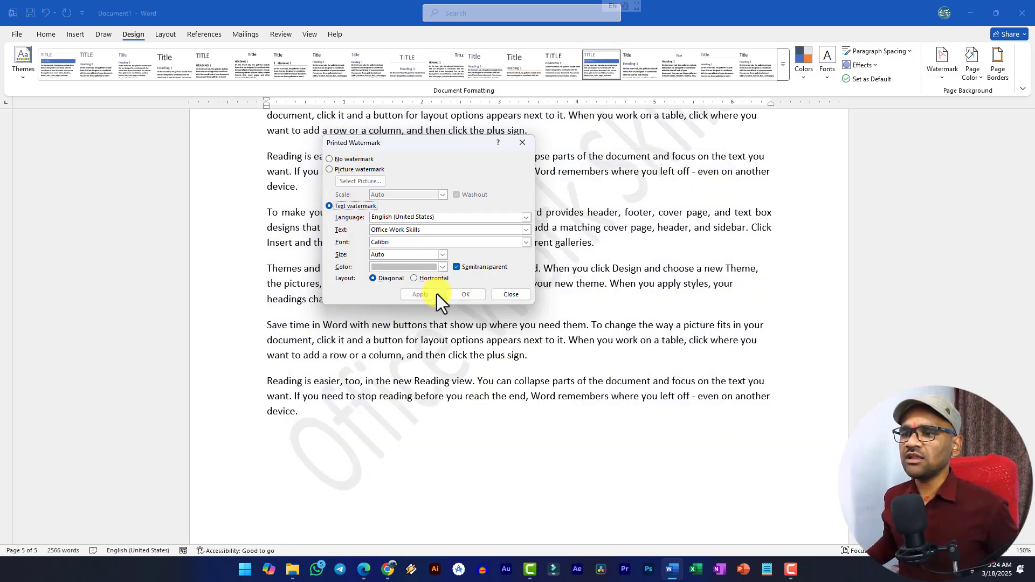
{"action": "left_click", "coordinate": [495, 294]}
{"action": "scroll", "coordinate": [480, 267], "scroll_direction": "down", "scroll_amount": 5}
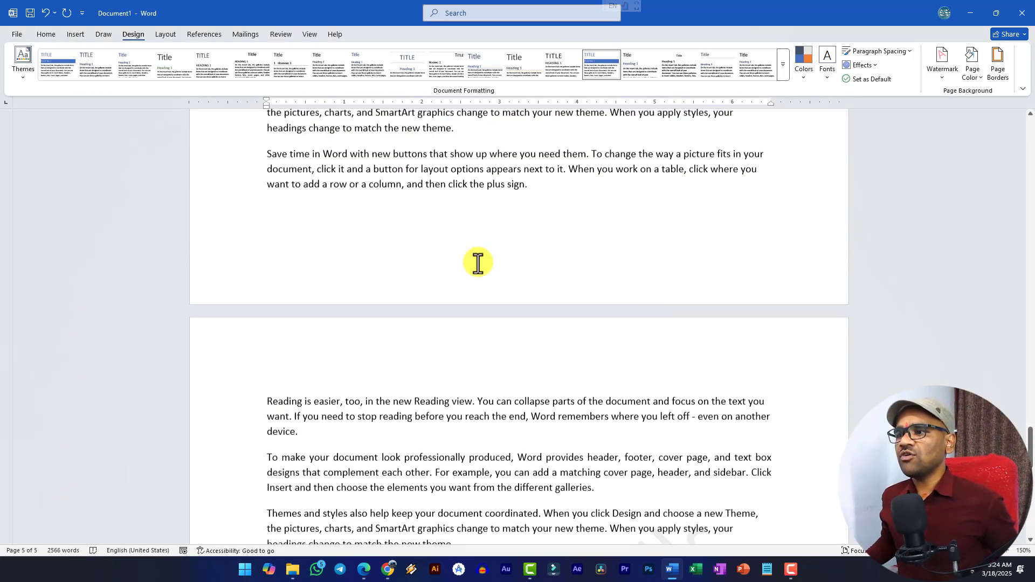
{"action": "scroll", "coordinate": [478, 262], "scroll_direction": "down", "scroll_amount": 10}
{"action": "scroll", "coordinate": [478, 262], "scroll_direction": "down", "scroll_amount": 5}
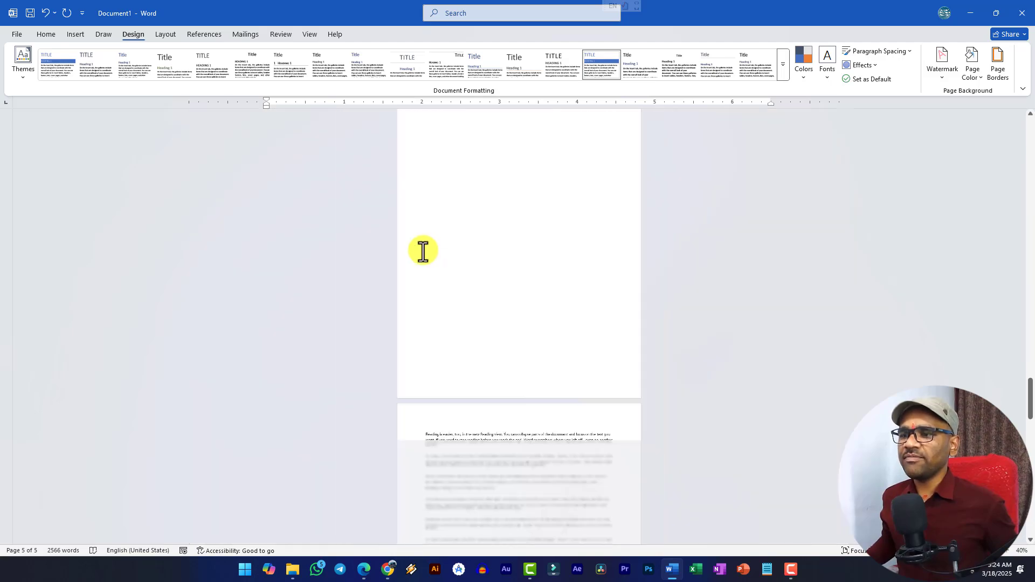
{"action": "scroll", "coordinate": [589, 291], "scroll_direction": "up", "scroll_amount": 2}
Step: Show multiple pages side by side and check the text watermark throughout the document
{"action": "left_click", "coordinate": [308, 35]}
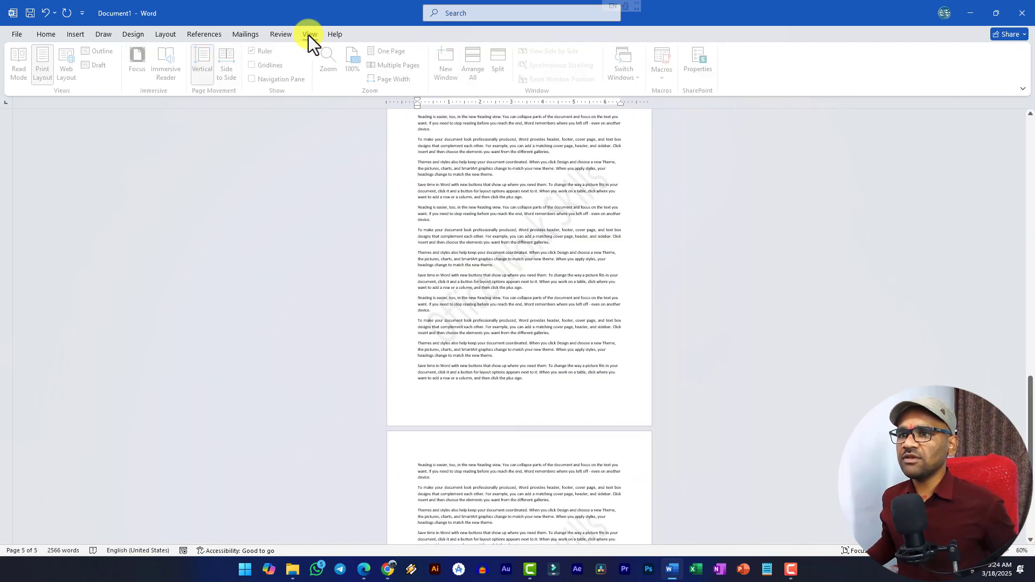
{"action": "left_click", "coordinate": [388, 63]}
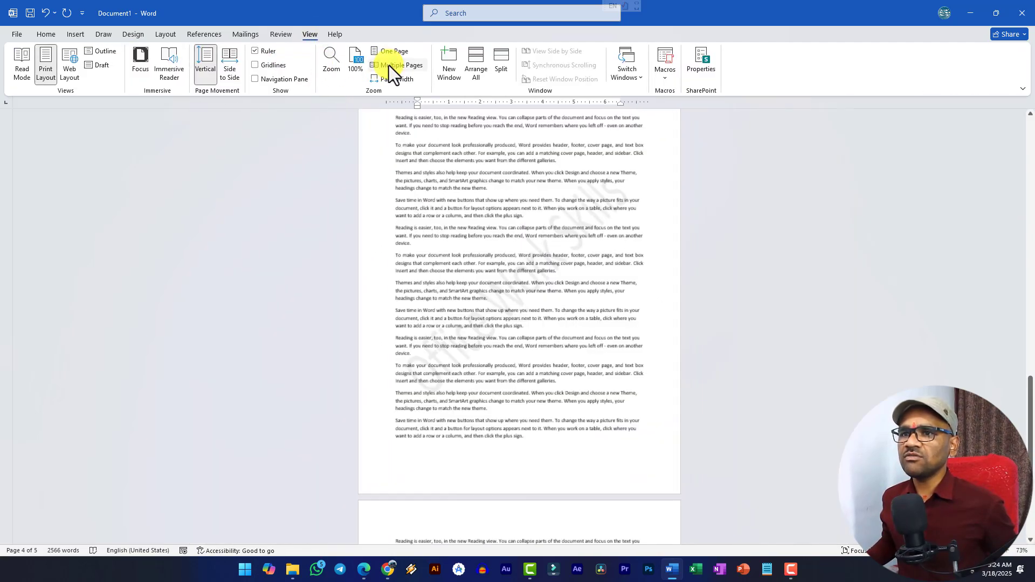
{"action": "scroll", "coordinate": [485, 231], "scroll_direction": "up", "scroll_amount": 5}
{"action": "scroll", "coordinate": [486, 231], "scroll_direction": "up", "scroll_amount": 3}
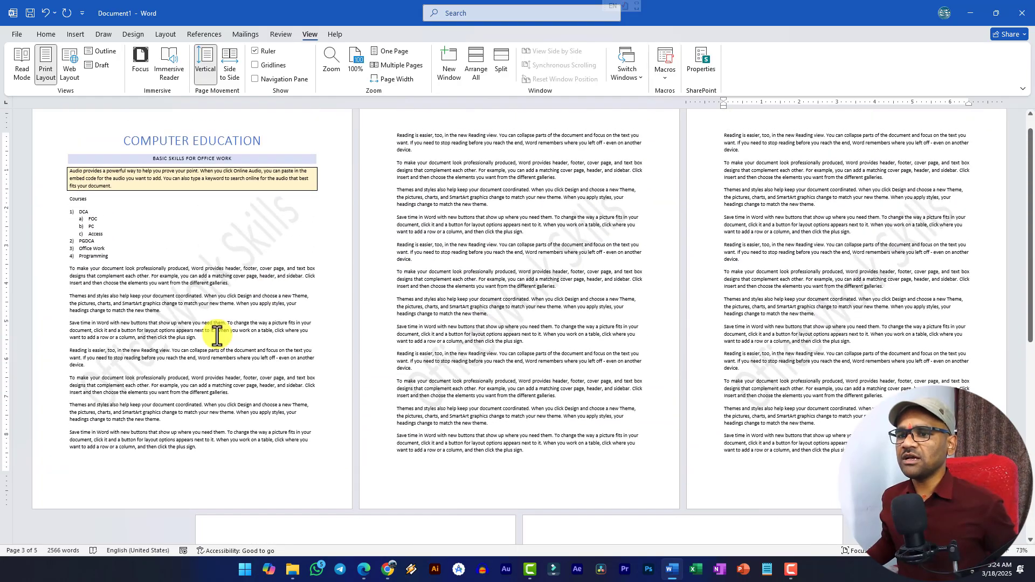
{"action": "scroll", "coordinate": [330, 261], "scroll_direction": "up", "scroll_amount": 1}
{"action": "scroll", "coordinate": [389, 289], "scroll_direction": "down", "scroll_amount": 10}
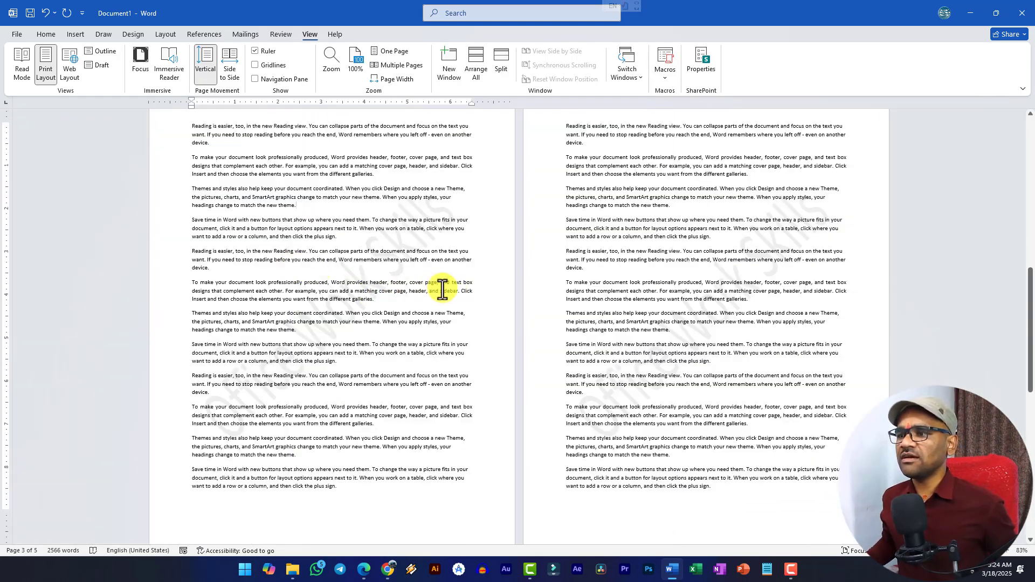
Step: Remove the watermark from the document by applying the No watermark option in the custom watermark settings
{"action": "left_click", "coordinate": [129, 36]}
{"action": "left_click", "coordinate": [940, 70]}
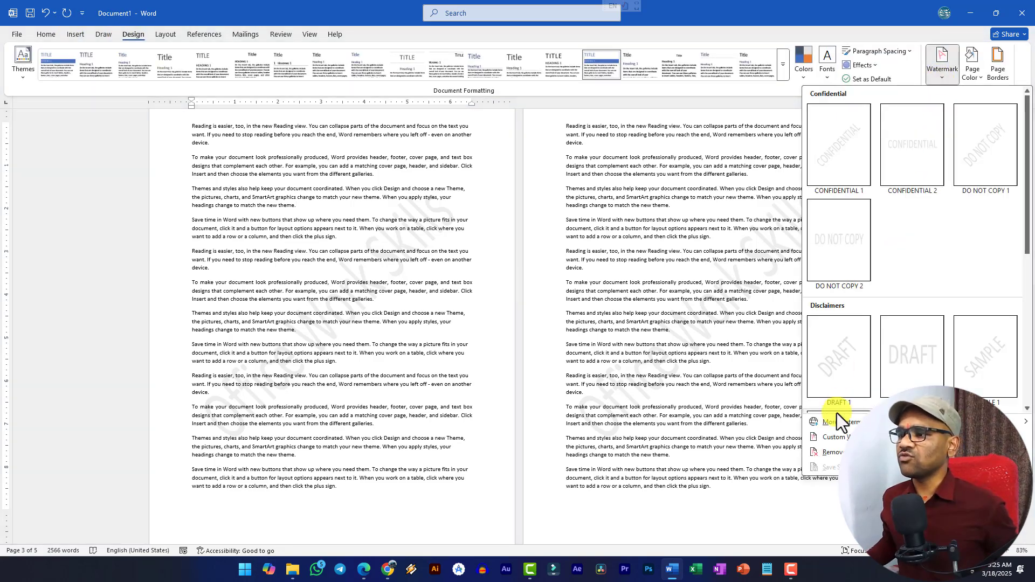
{"action": "left_click", "coordinate": [828, 440]}
{"action": "left_click", "coordinate": [341, 161]}
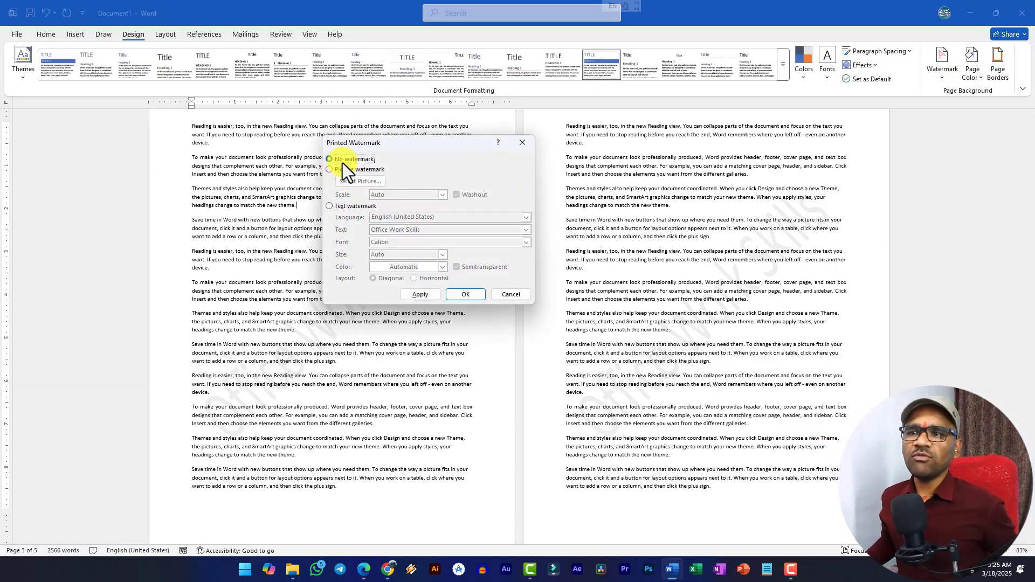
{"action": "left_click", "coordinate": [423, 295]}
{"action": "left_click", "coordinate": [511, 294]}
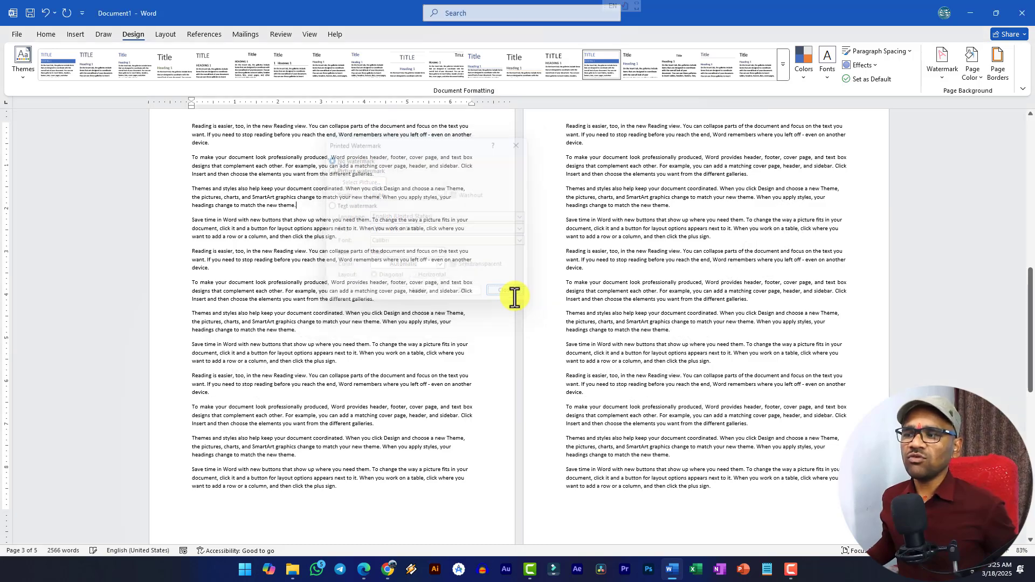
{"action": "scroll", "coordinate": [559, 296], "scroll_direction": "up", "scroll_amount": 15}
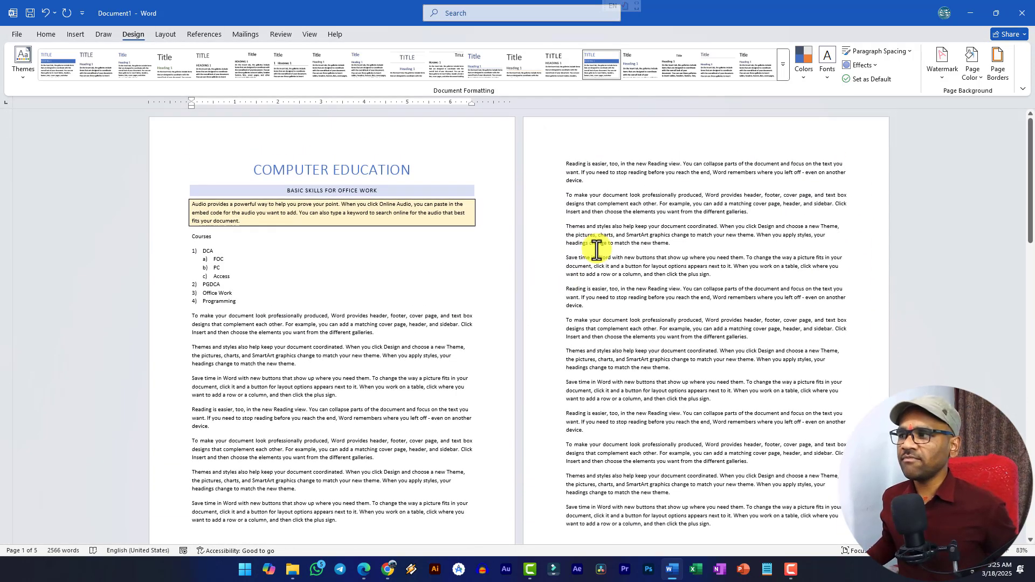
Step: Set up a two-color gradient page background with pale orange as color 1 and light green as color 2
{"action": "left_click", "coordinate": [972, 79]}
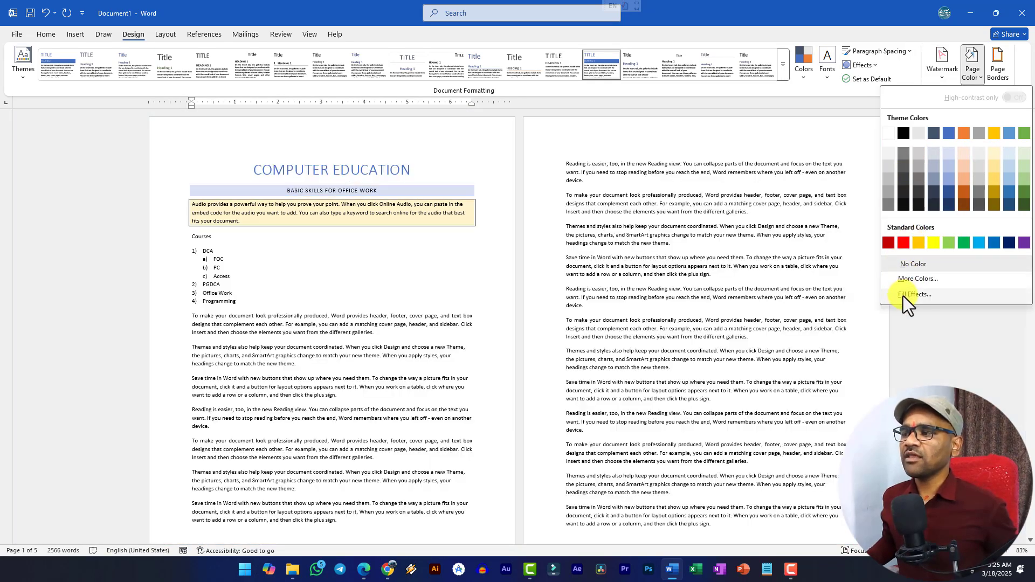
{"action": "left_click", "coordinate": [904, 296]}
{"action": "left_click_drag", "start_coordinate": [882, 106], "coordinate": [423, 116]}
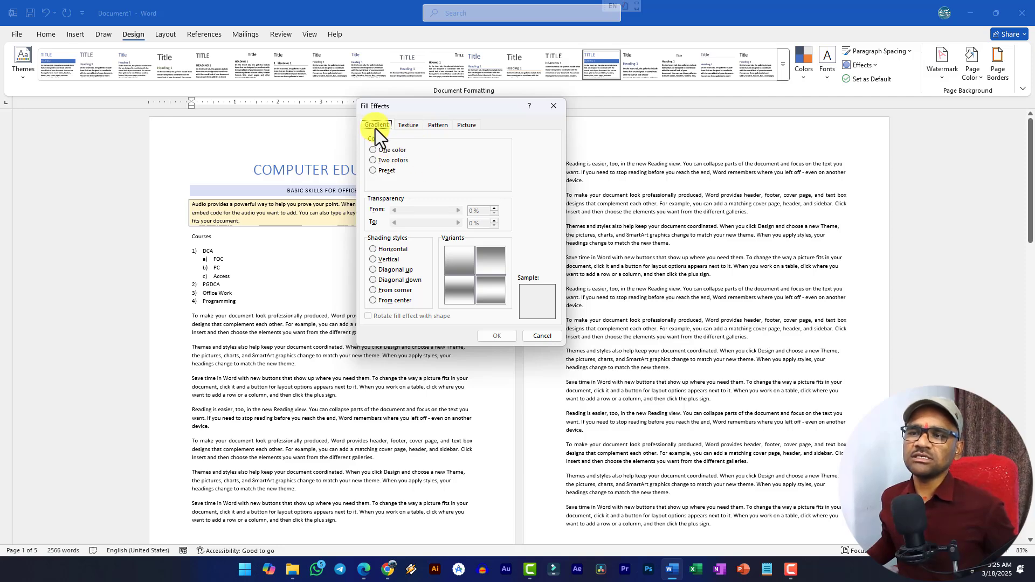
{"action": "left_click", "coordinate": [394, 161]}
{"action": "left_click", "coordinate": [481, 162]}
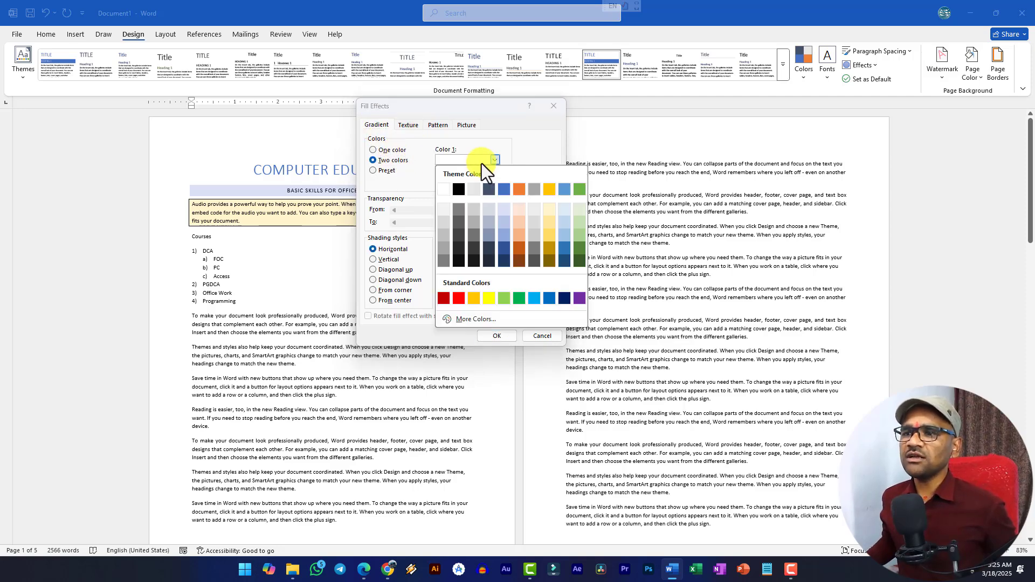
{"action": "left_click", "coordinate": [520, 209]}
{"action": "left_click", "coordinate": [495, 183]}
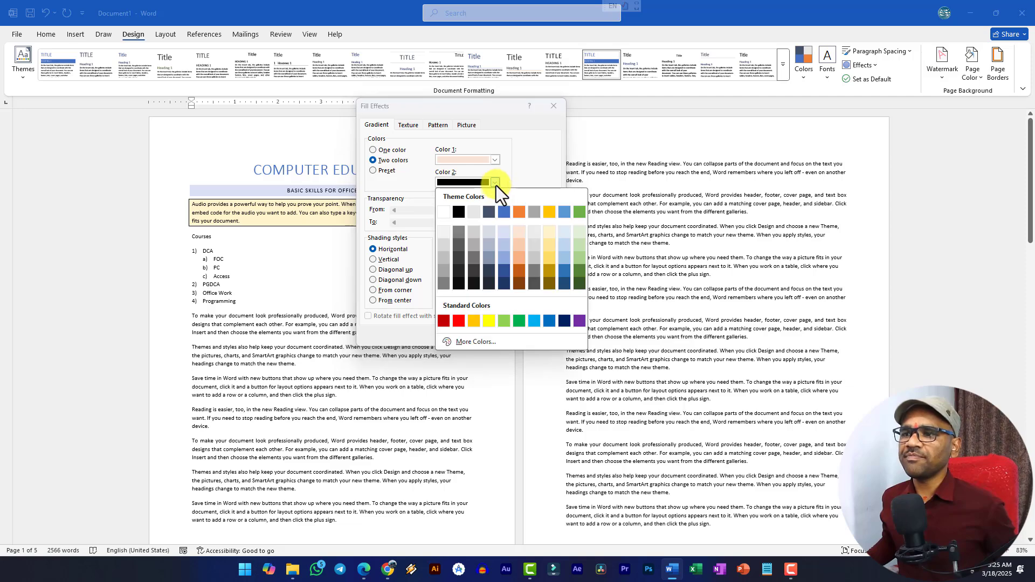
{"action": "left_click", "coordinate": [578, 244]}
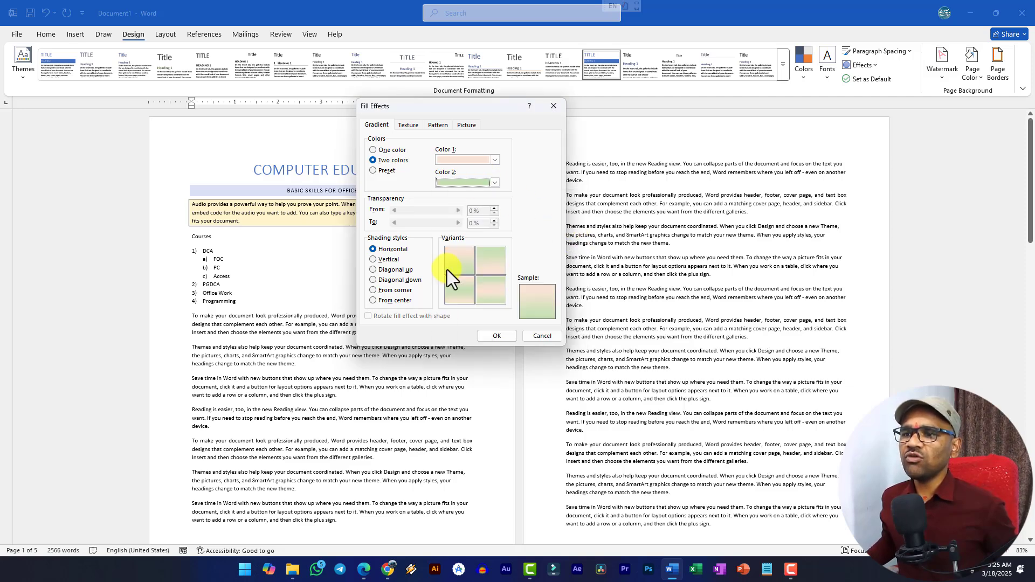
Step: Apply the two-color gradient with diagonal up shading to the page background and look over the pages
{"action": "left_click", "coordinate": [492, 335]}
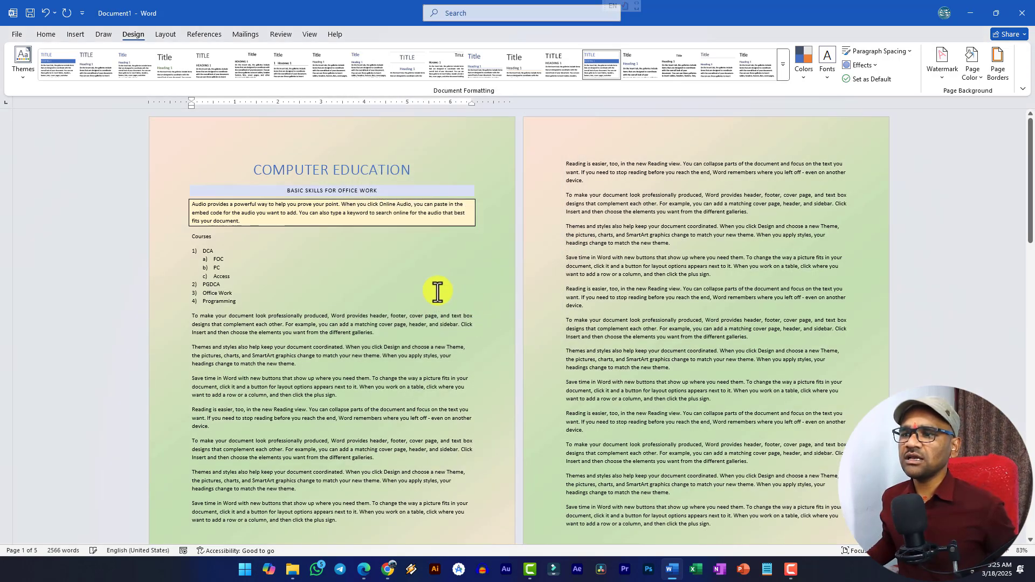
{"action": "scroll", "coordinate": [577, 215], "scroll_direction": "down", "scroll_amount": 7}
{"action": "scroll", "coordinate": [568, 205], "scroll_direction": "down", "scroll_amount": 1}
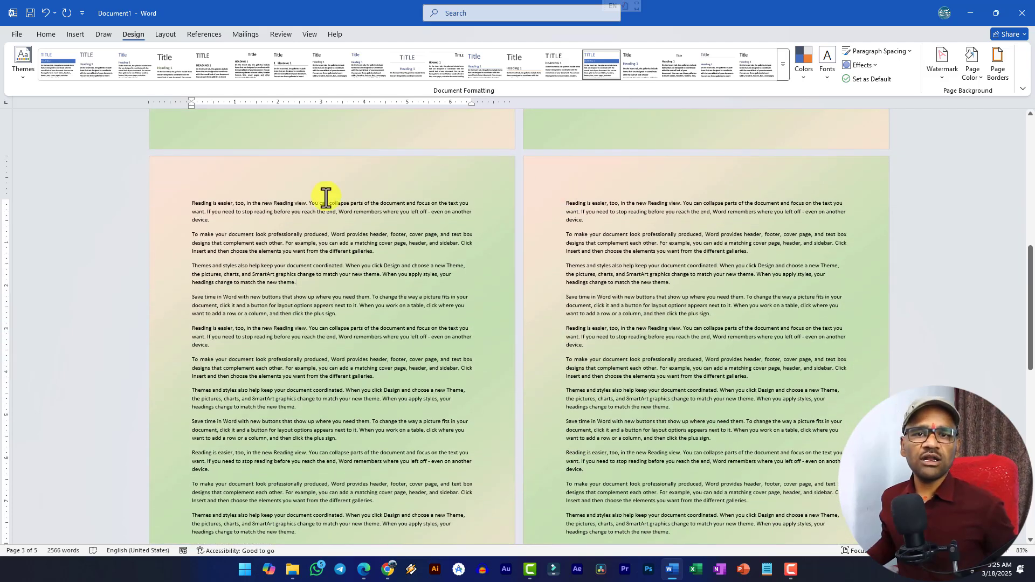
Step: Replace the gradient page background with the pale cream texture fill
{"action": "left_click", "coordinate": [941, 73]}
{"action": "left_click", "coordinate": [972, 71]}
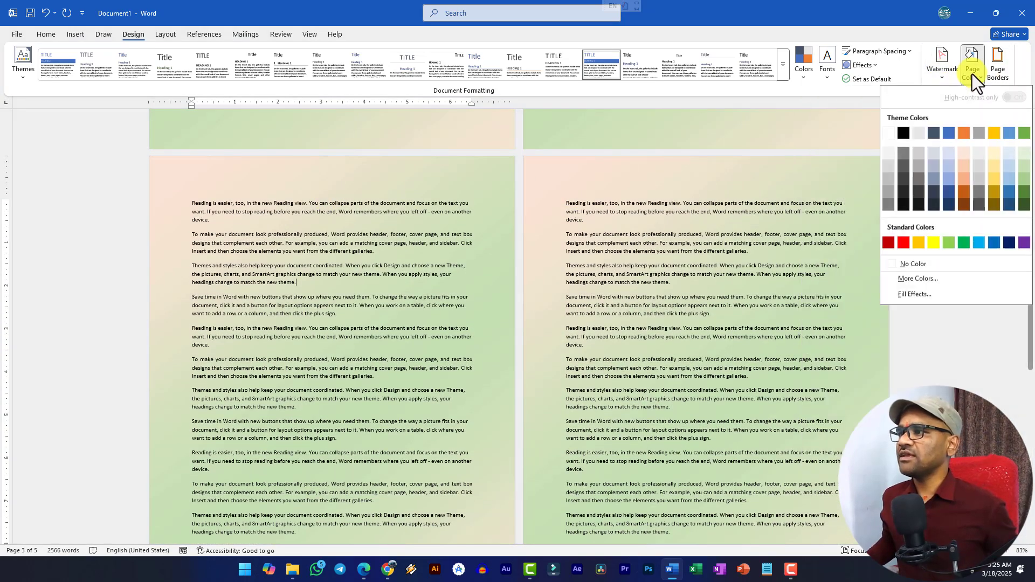
{"action": "left_click", "coordinate": [909, 295]}
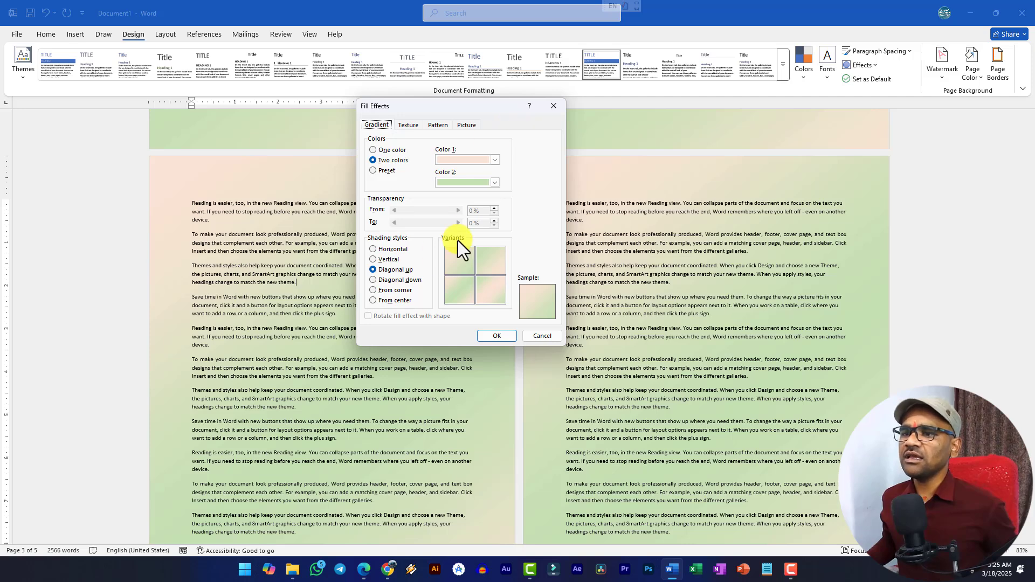
{"action": "left_click", "coordinate": [380, 281]}
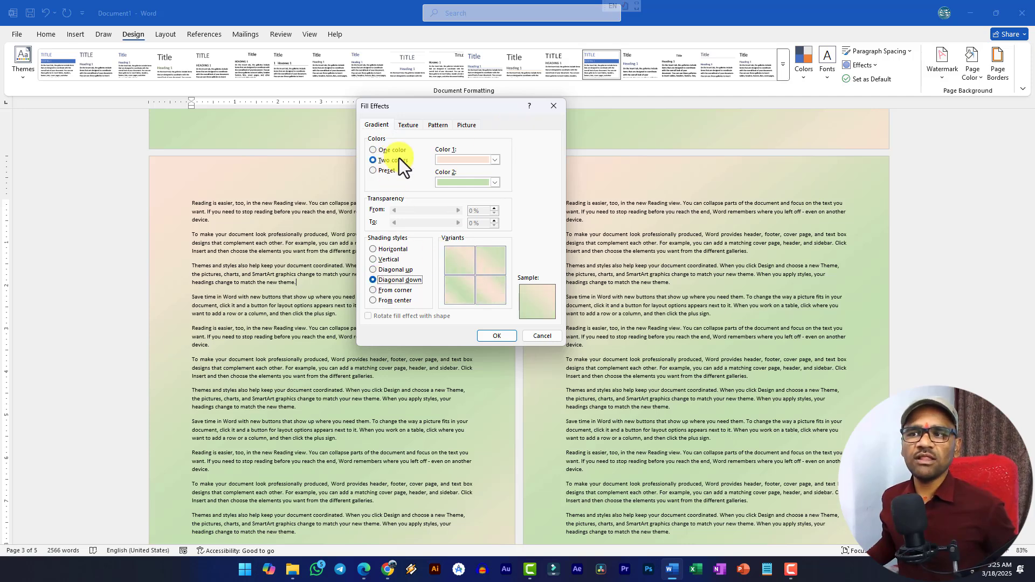
{"action": "left_click", "coordinate": [409, 125]}
{"action": "left_click", "coordinate": [381, 263]}
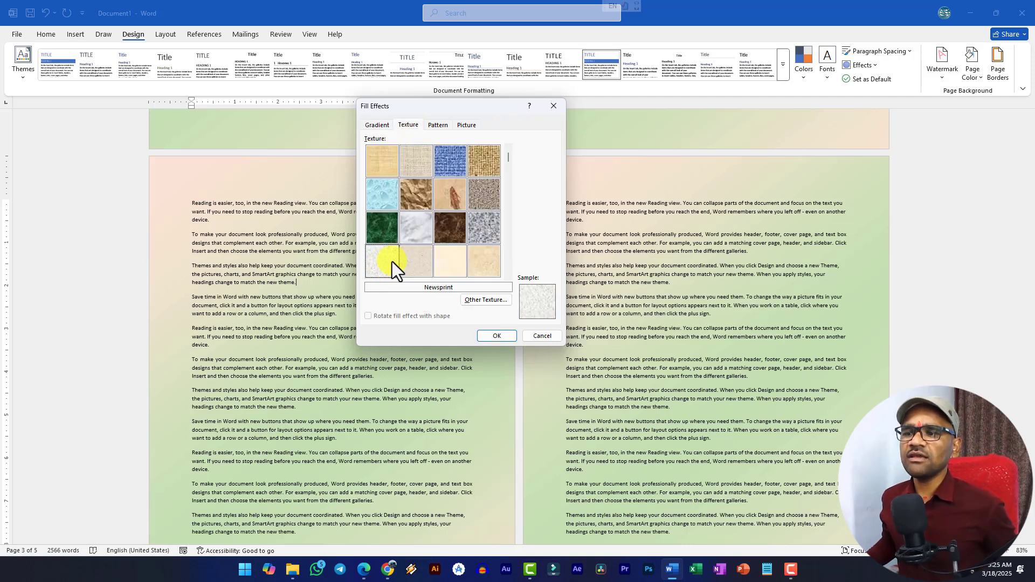
{"action": "left_click", "coordinate": [450, 265]}
{"action": "left_click", "coordinate": [497, 336]}
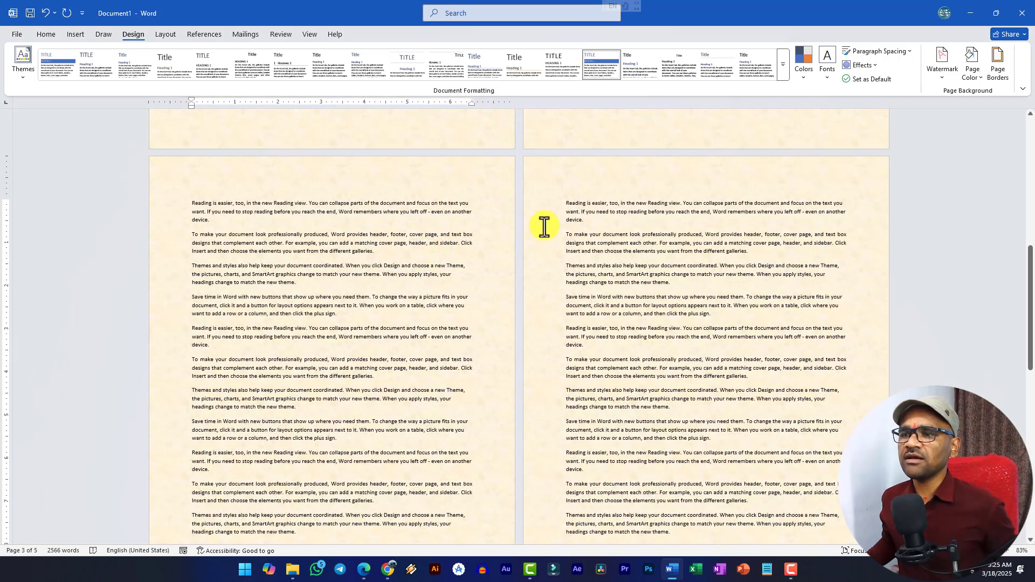
Step: Change the page background to the Trellis pattern with its yellow foreground and green background colors
{"action": "left_click", "coordinate": [973, 69]}
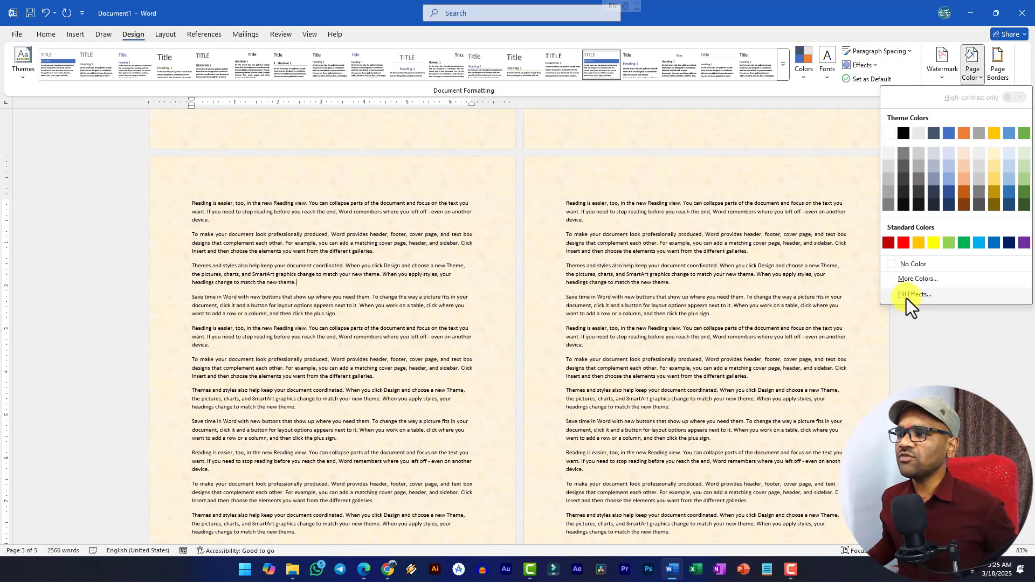
{"action": "left_click", "coordinate": [912, 295]}
{"action": "left_click", "coordinate": [439, 128]}
{"action": "left_click", "coordinate": [462, 218]}
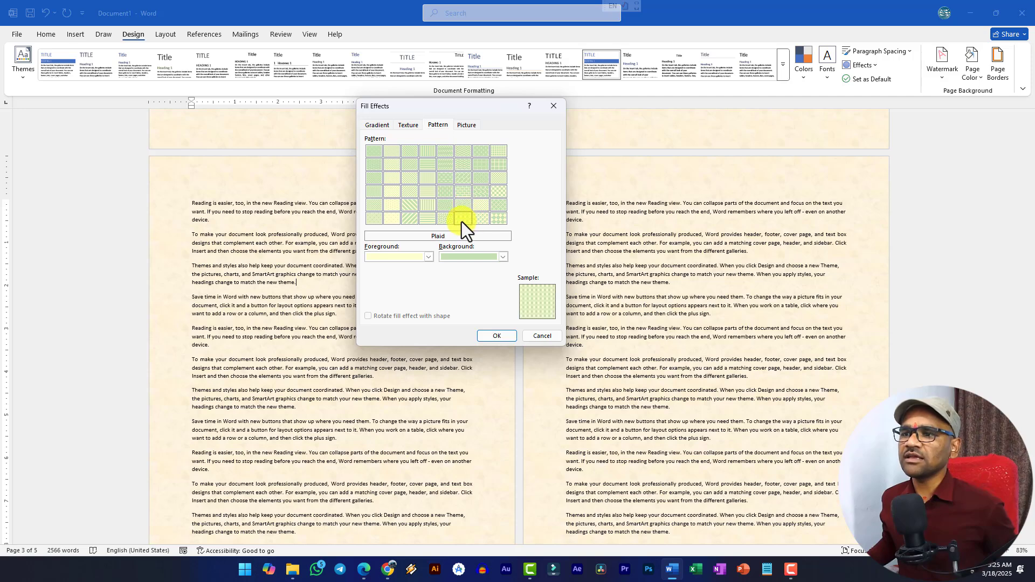
{"action": "left_click", "coordinate": [480, 204]}
{"action": "left_click", "coordinate": [497, 336]}
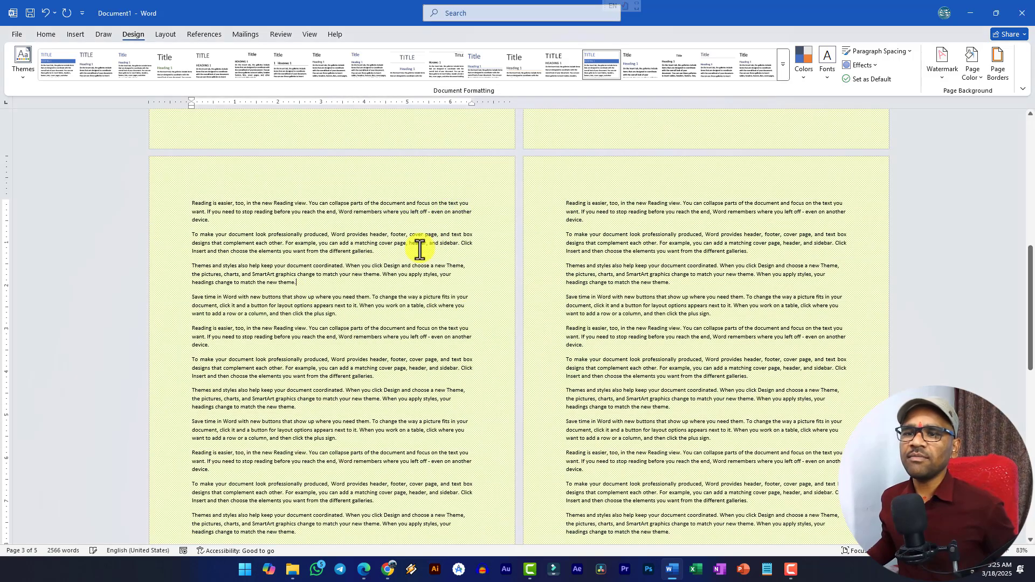
Step: Fill the page background with the "Colorful Happy Holi Instagram Post (1)" picture from the Downloads folder and check the pages
{"action": "left_click", "coordinate": [975, 78]}
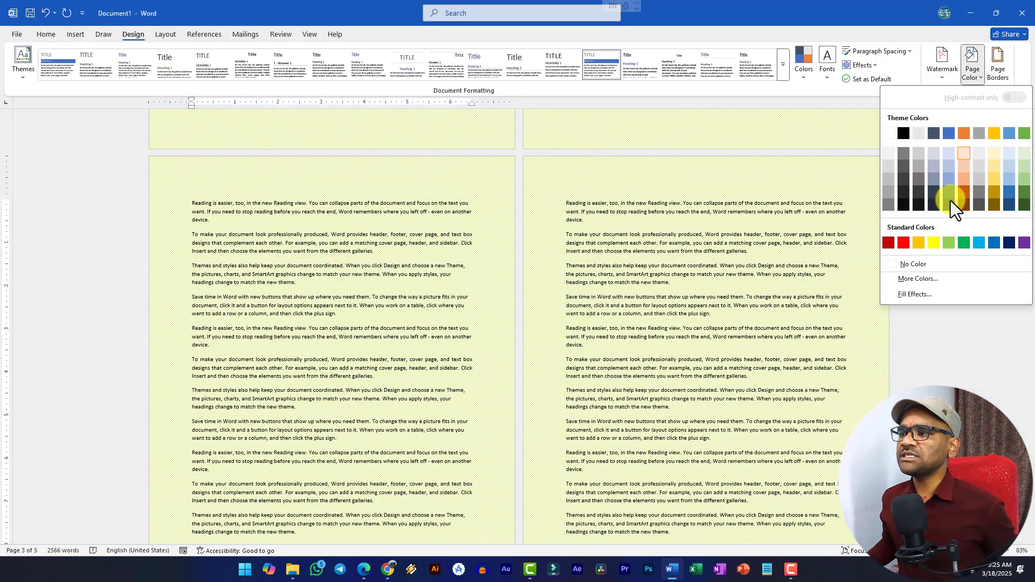
{"action": "left_click", "coordinate": [911, 299]}
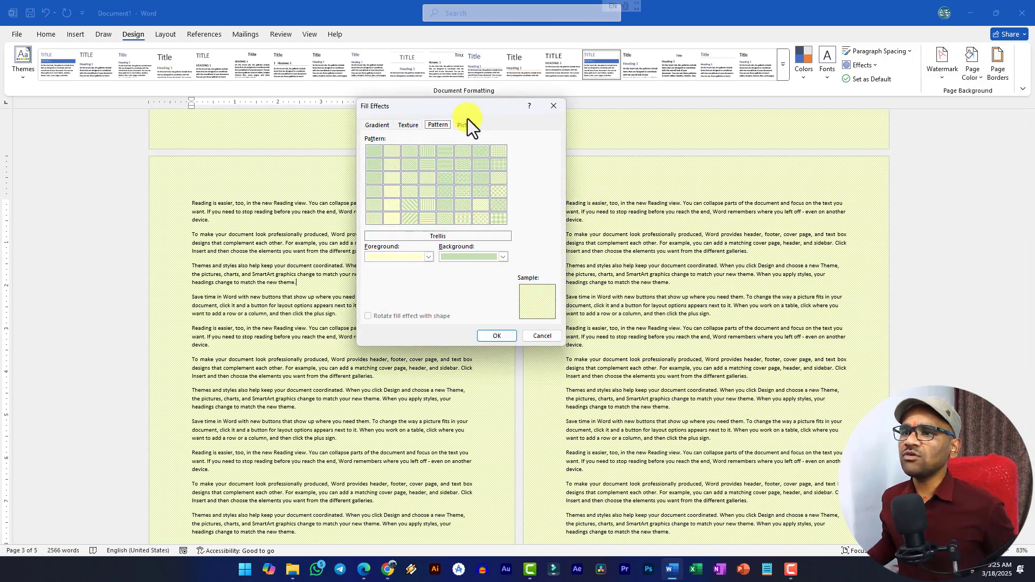
{"action": "left_click", "coordinate": [466, 125]}
{"action": "left_click", "coordinate": [480, 254]}
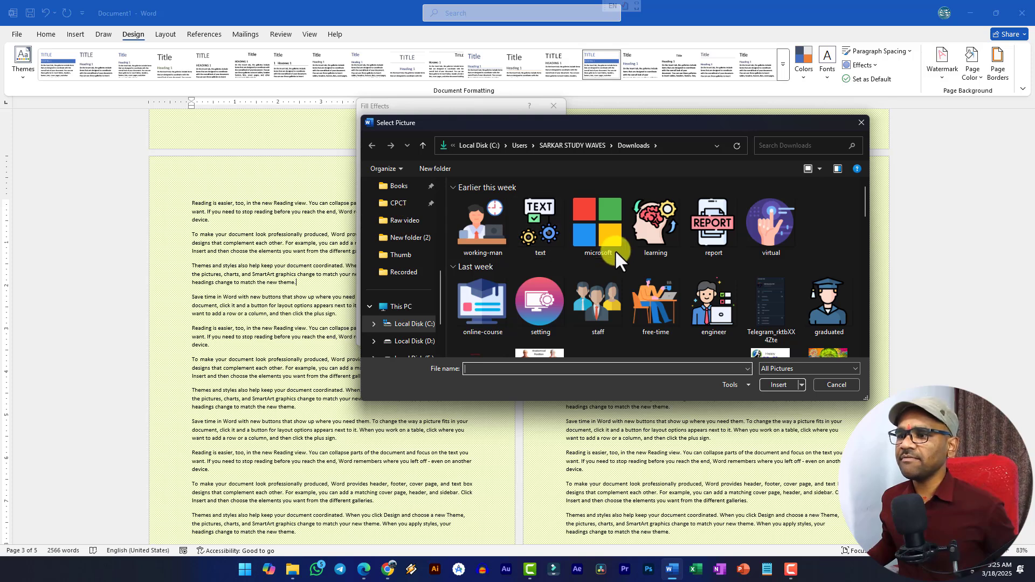
{"action": "scroll", "coordinate": [616, 250], "scroll_direction": "down", "scroll_amount": 2}
{"action": "scroll", "coordinate": [624, 253], "scroll_direction": "down", "scroll_amount": 1}
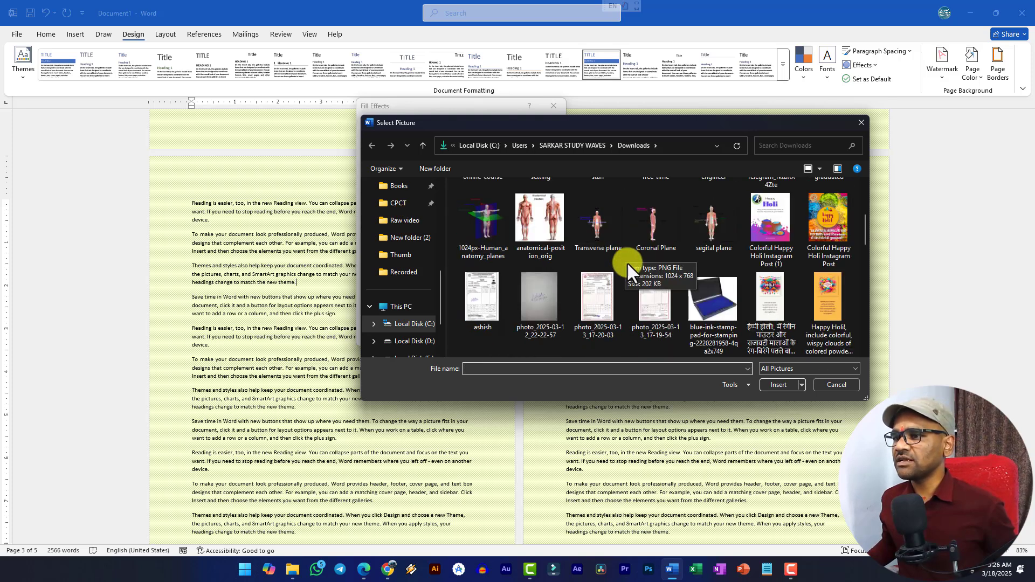
{"action": "scroll", "coordinate": [716, 295], "scroll_direction": "up", "scroll_amount": 1}
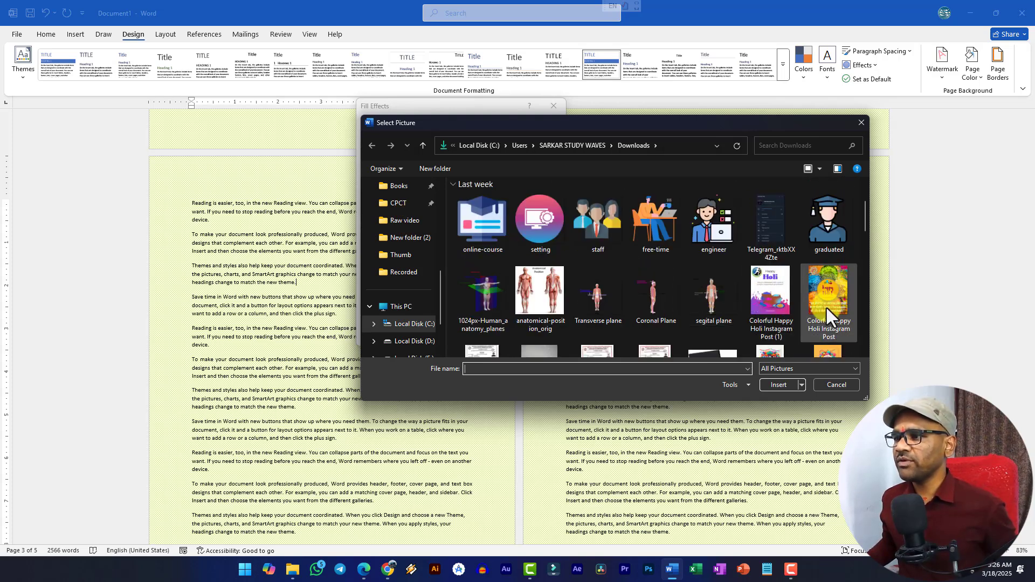
{"action": "left_click", "coordinate": [763, 292]}
{"action": "left_click", "coordinate": [779, 385]}
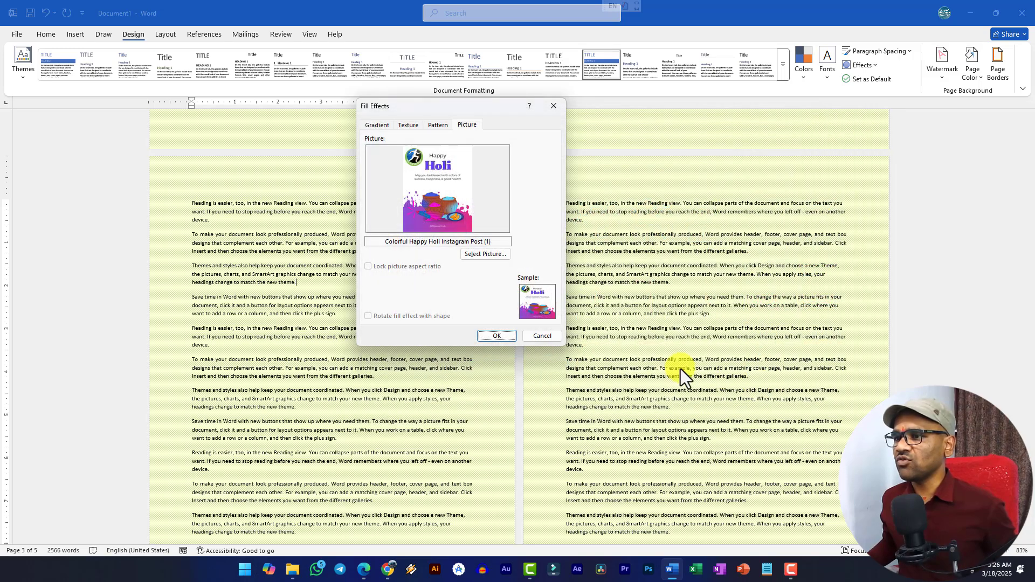
{"action": "left_click", "coordinate": [505, 336]}
{"action": "scroll", "coordinate": [384, 257], "scroll_direction": "down", "scroll_amount": 5}
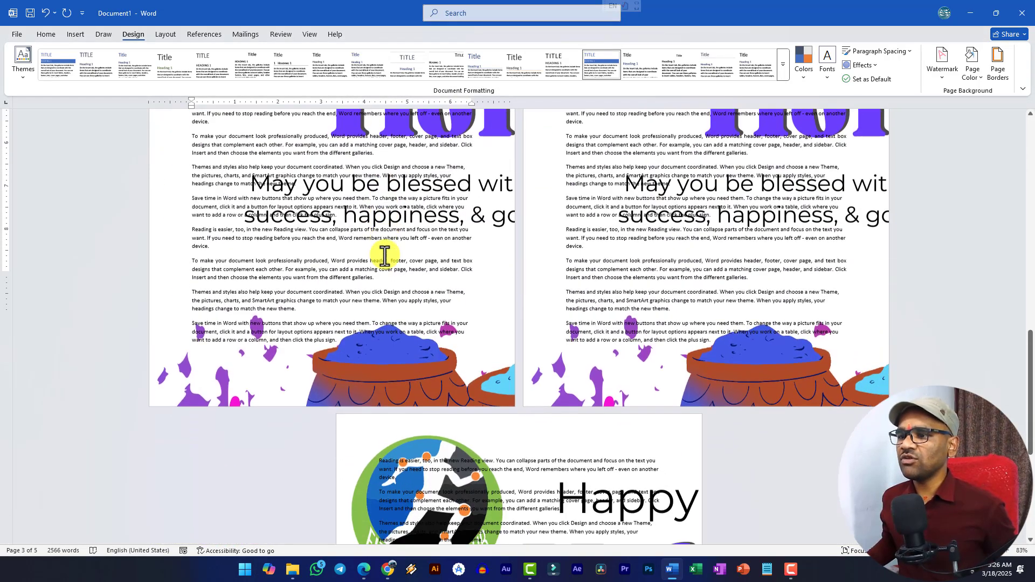
{"action": "scroll", "coordinate": [385, 257], "scroll_direction": "down", "scroll_amount": 2}
Step: Remove the page background by setting the page color to No Color
{"action": "left_click", "coordinate": [974, 76]}
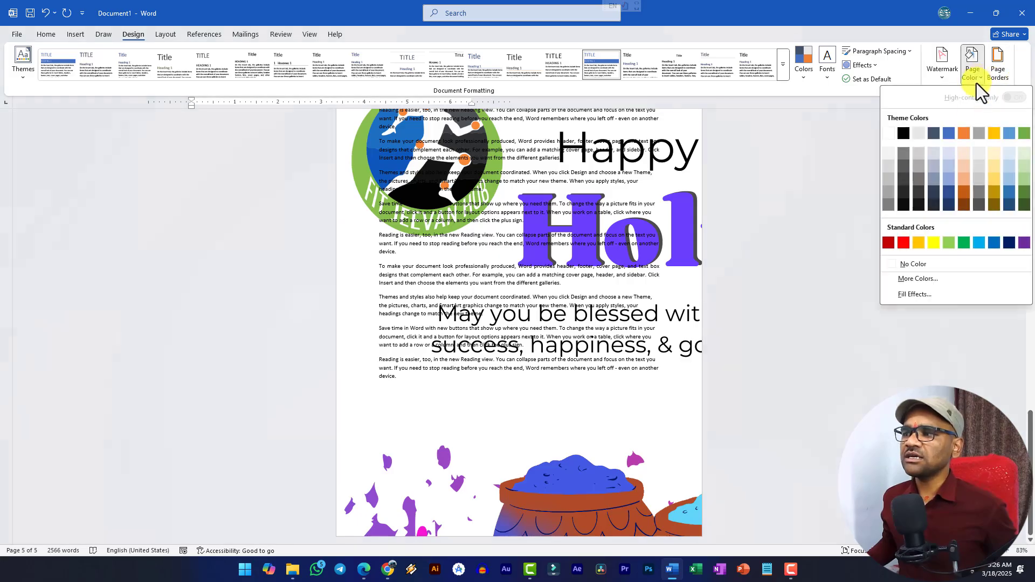
{"action": "left_click", "coordinate": [915, 268]}
{"action": "scroll", "coordinate": [410, 251], "scroll_direction": "up", "scroll_amount": 10}
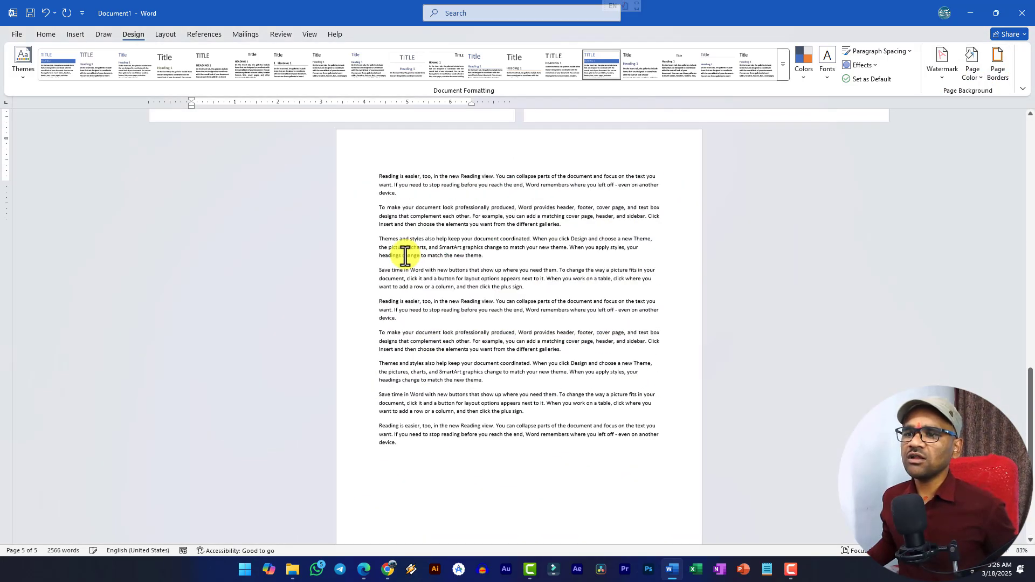
Step: Open the page border settings and choose the Box setting for the whole document
{"action": "scroll", "coordinate": [416, 254], "scroll_direction": "up", "scroll_amount": 3}
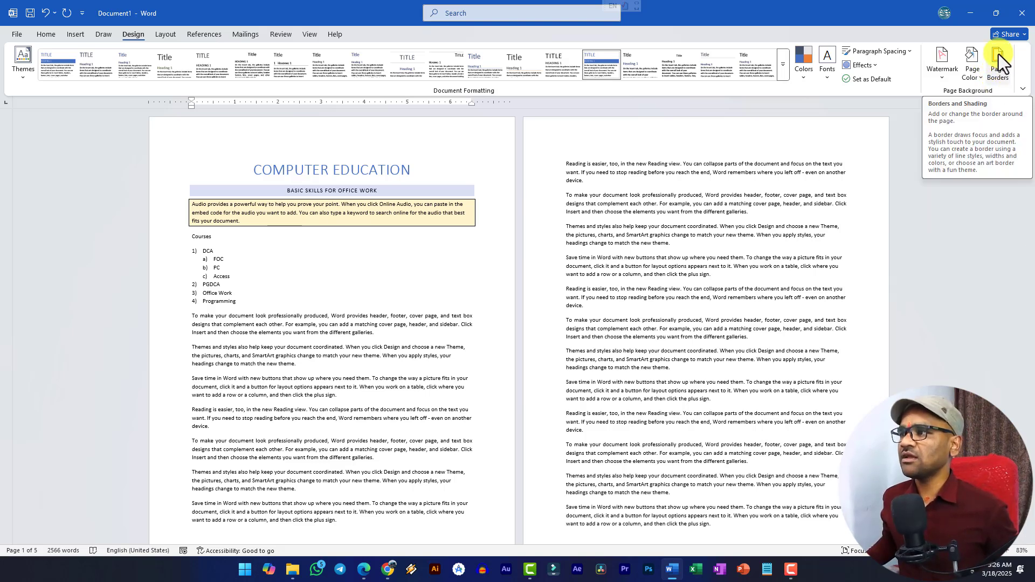
{"action": "left_click", "coordinate": [997, 63]}
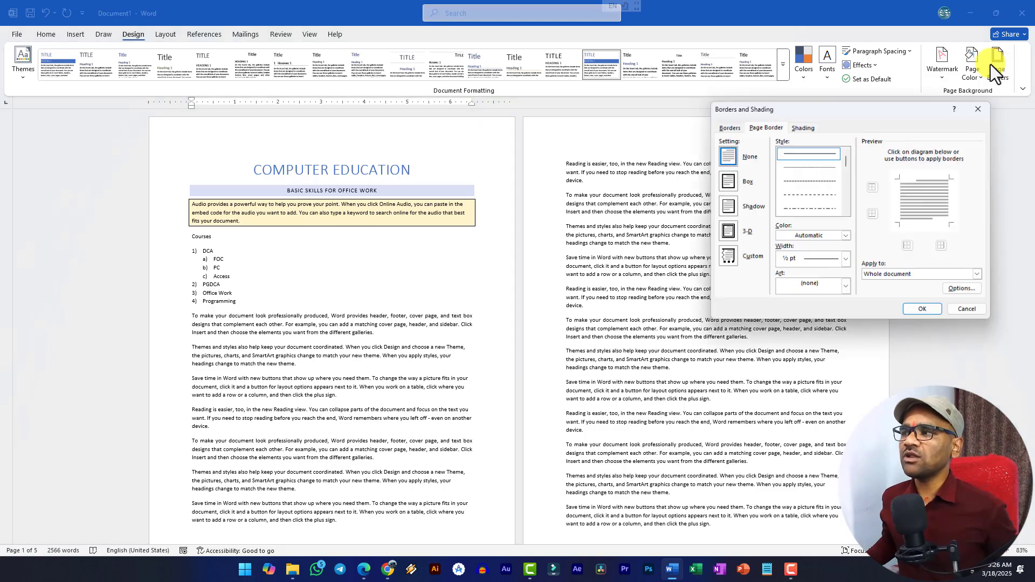
{"action": "left_click_drag", "start_coordinate": [809, 113], "coordinate": [439, 112]}
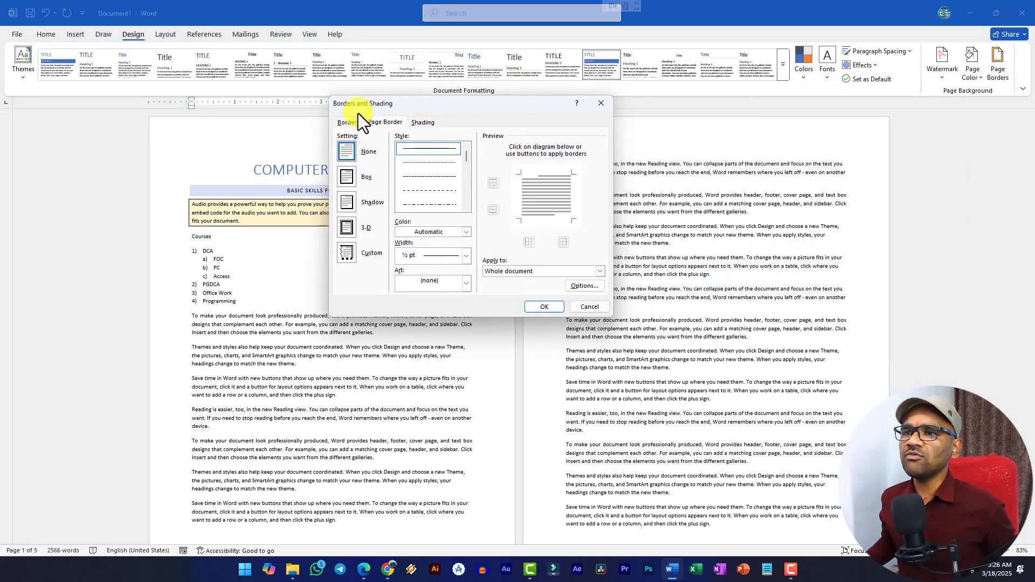
{"action": "left_click", "coordinate": [347, 123]}
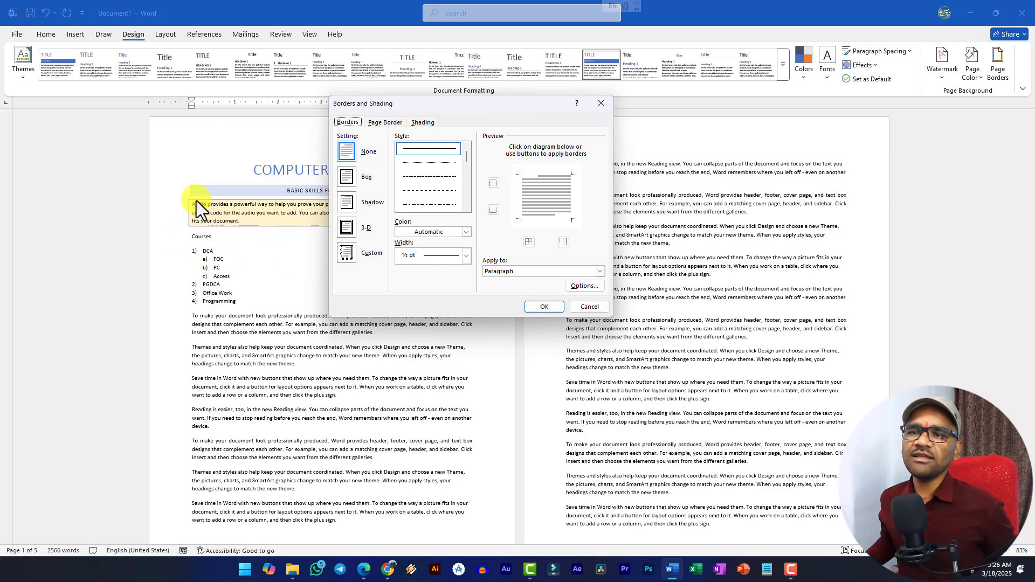
{"action": "left_click_drag", "start_coordinate": [449, 105], "coordinate": [628, 136]}
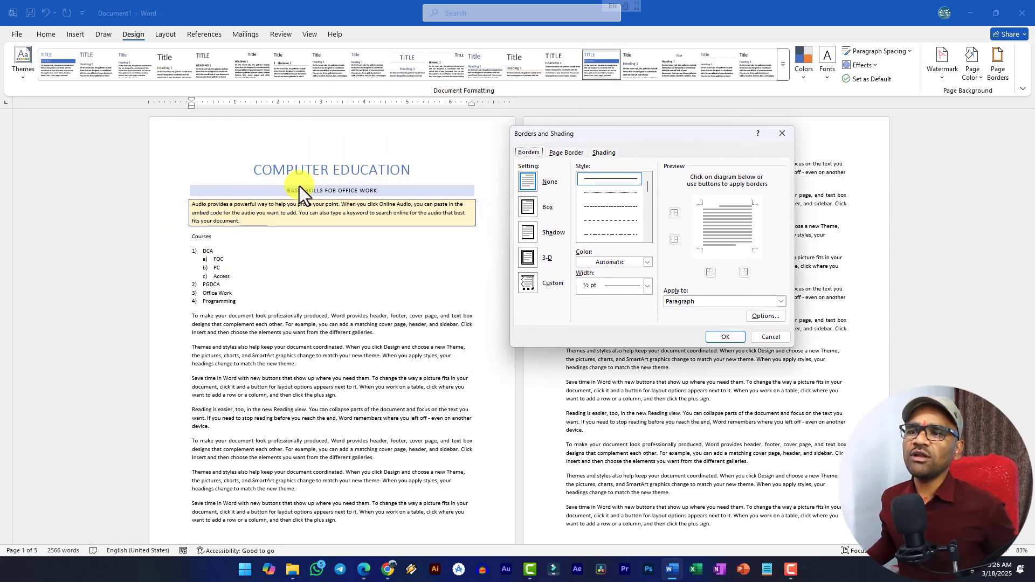
{"action": "left_click", "coordinate": [562, 156]}
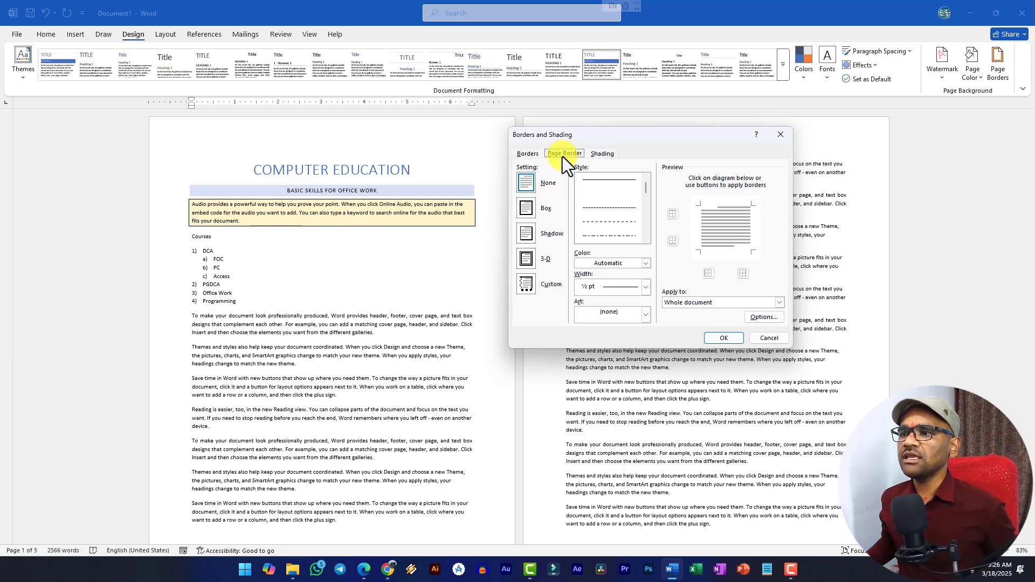
{"action": "left_click", "coordinate": [526, 208]}
{"action": "left_click", "coordinate": [526, 235]}
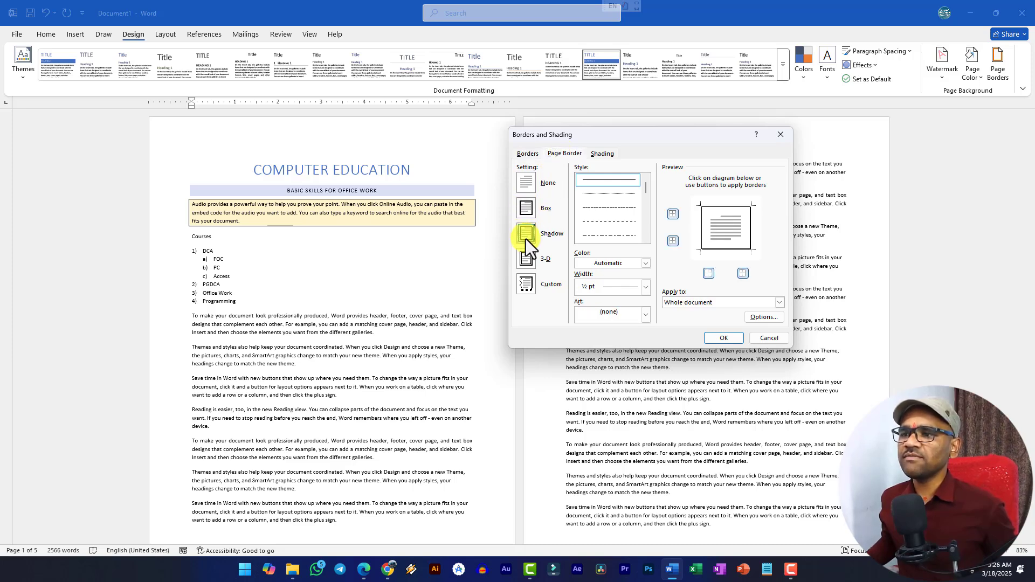
{"action": "left_click", "coordinate": [526, 261]}
{"action": "left_click", "coordinate": [526, 235]}
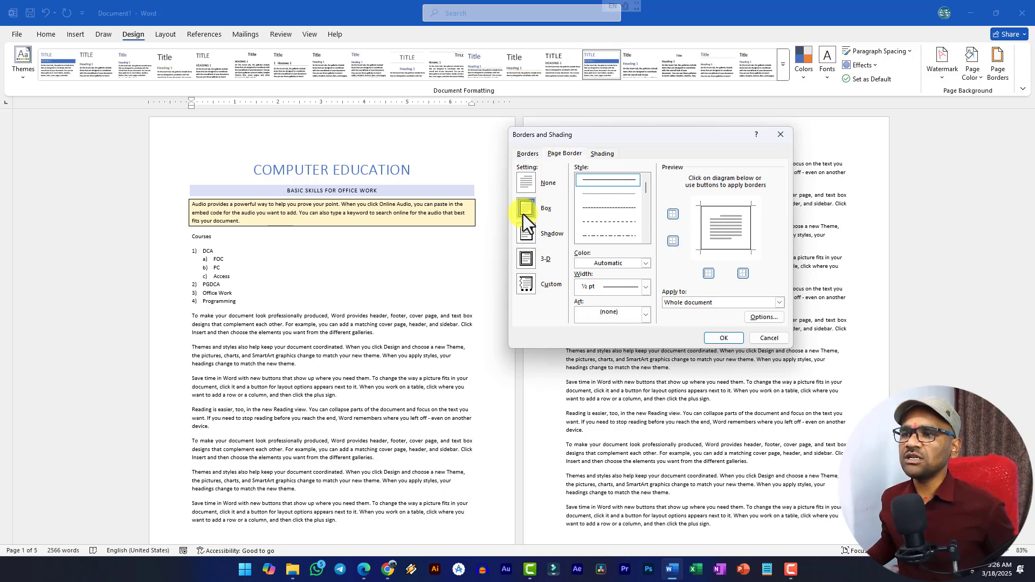
Step: Browse the page border line styles and choose the 3 pt diagonal-striped line
{"action": "scroll", "coordinate": [649, 235], "scroll_direction": "down", "scroll_amount": 5}
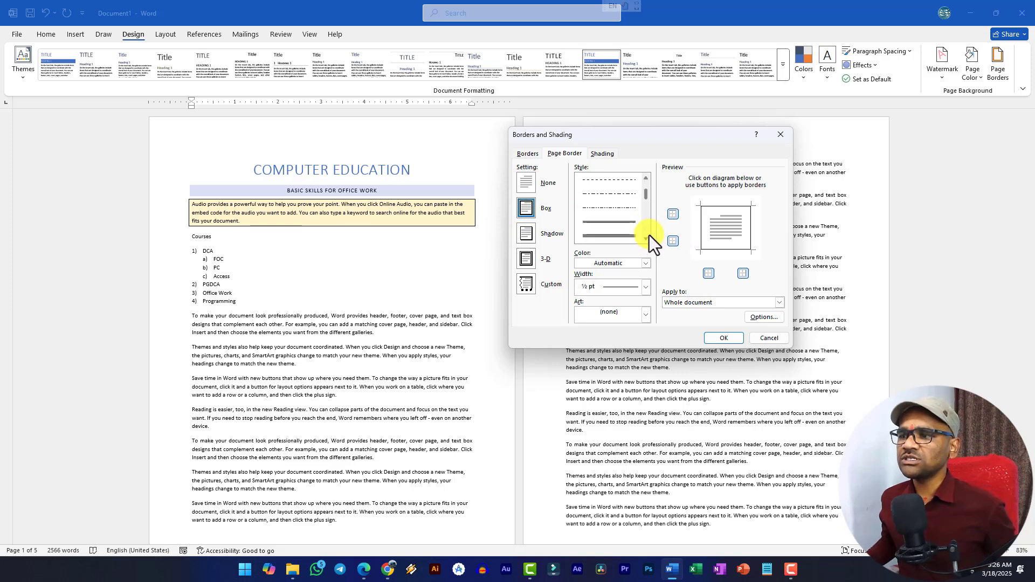
{"action": "left_click", "coordinate": [646, 233]}
{"action": "left_click", "coordinate": [645, 233]}
{"action": "left_click", "coordinate": [640, 234]}
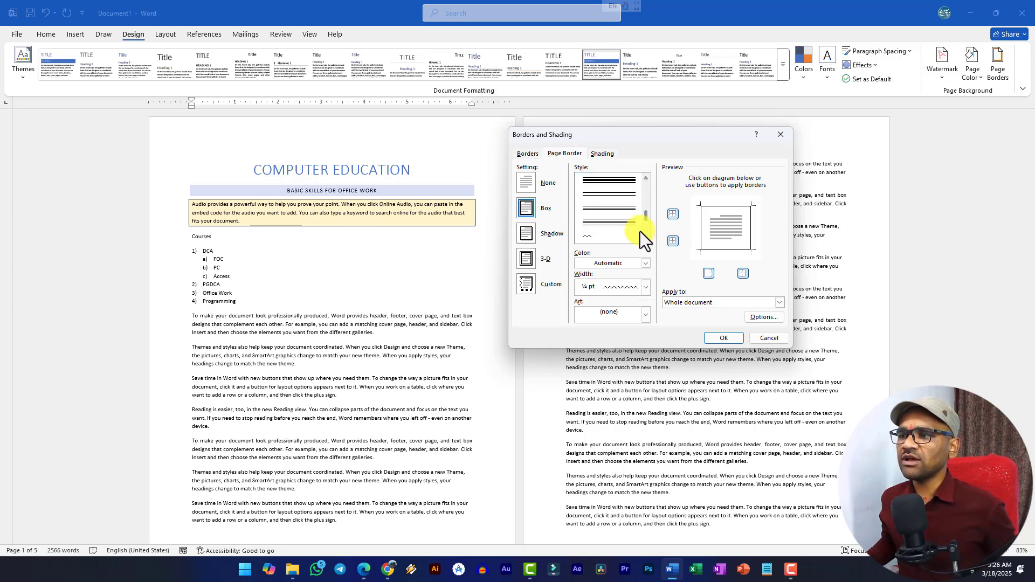
{"action": "left_click", "coordinate": [645, 233]}
{"action": "left_click", "coordinate": [614, 208]}
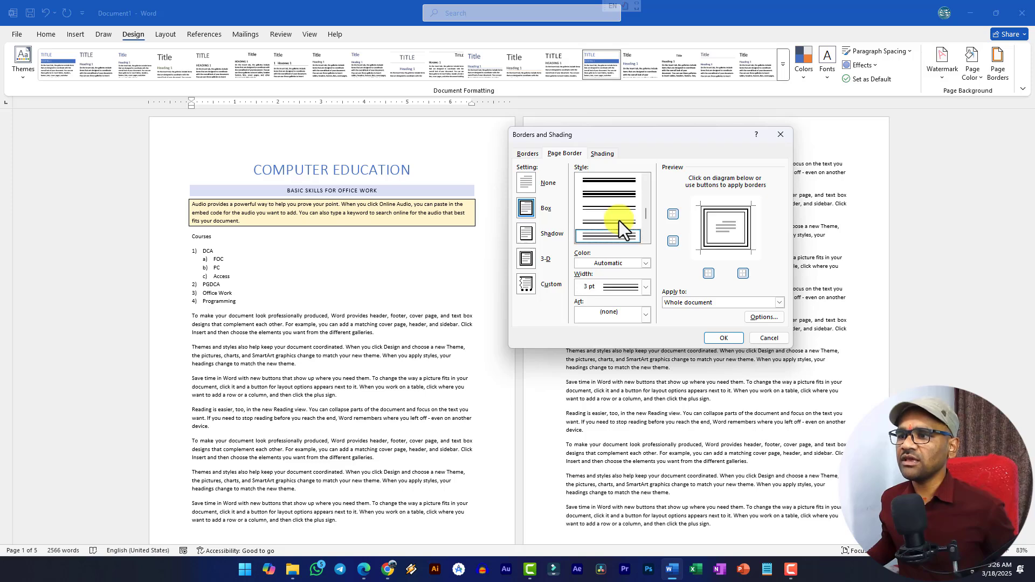
{"action": "scroll", "coordinate": [610, 195], "scroll_direction": "up", "scroll_amount": 1}
{"action": "left_click", "coordinate": [630, 234]}
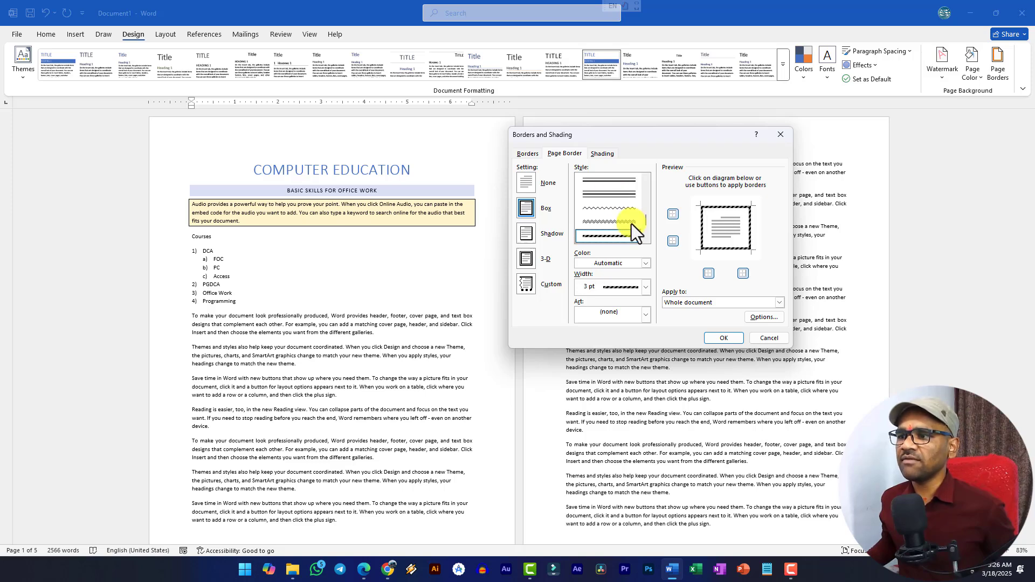
Step: Color the page border light blue, keep its 3 pt width, apply it to the whole document and check the pages
{"action": "left_click", "coordinate": [645, 264]}
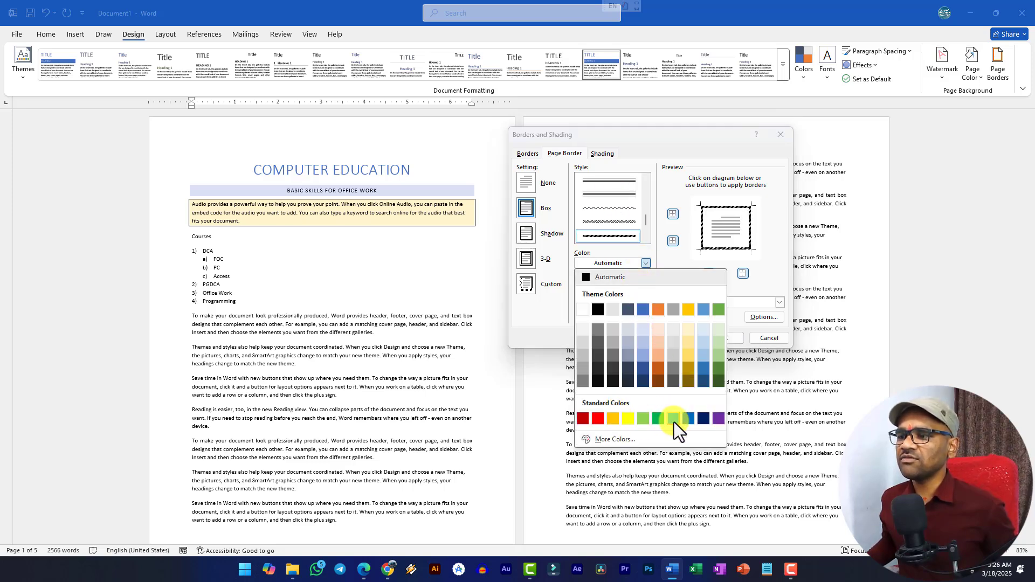
{"action": "left_click", "coordinate": [674, 419]}
{"action": "left_click", "coordinate": [642, 286]}
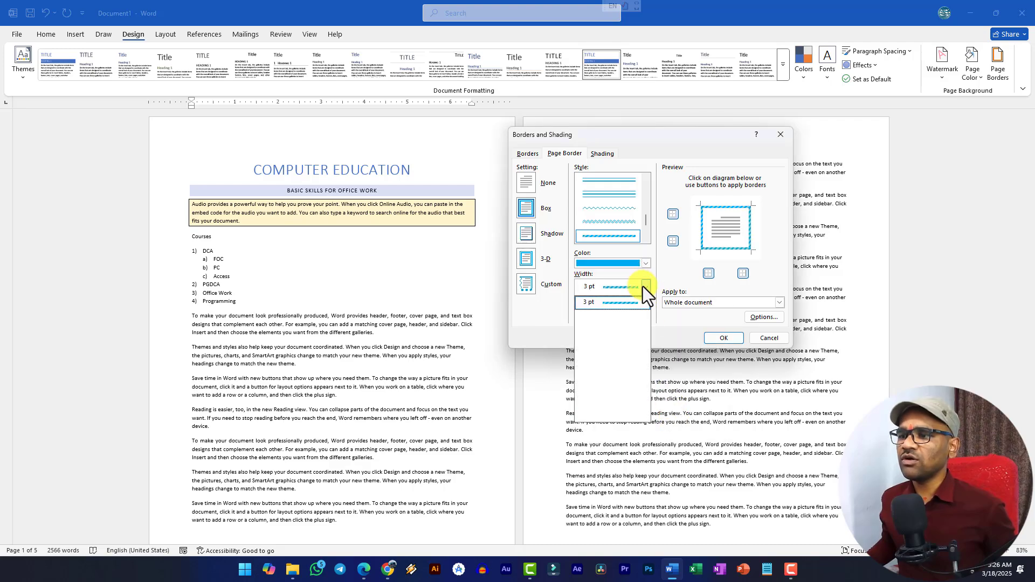
{"action": "left_click", "coordinate": [643, 290]}
{"action": "left_click", "coordinate": [724, 339]}
{"action": "scroll", "coordinate": [658, 301], "scroll_direction": "up", "scroll_amount": 4}
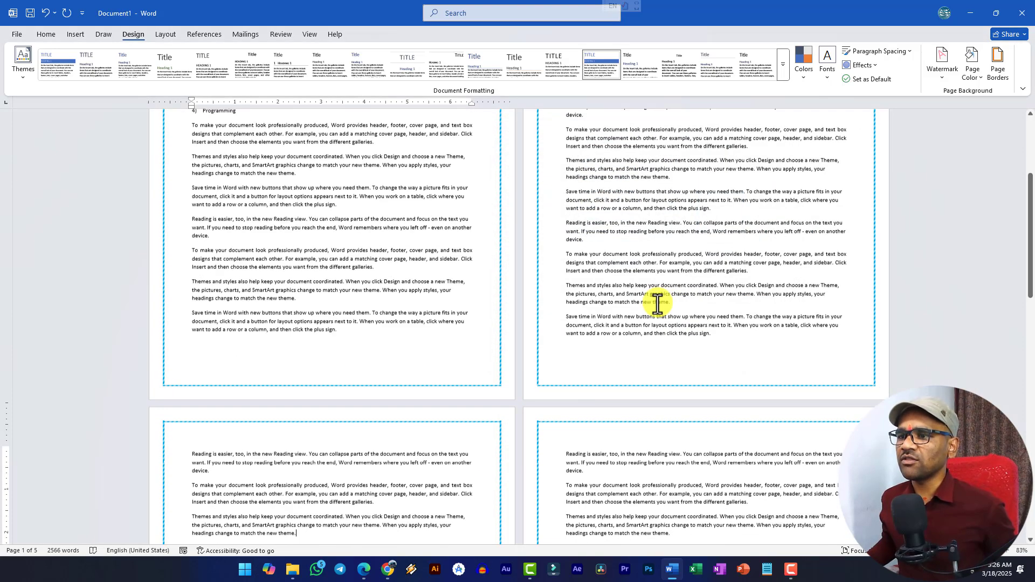
{"action": "scroll", "coordinate": [364, 201], "scroll_direction": "down", "scroll_amount": 8}
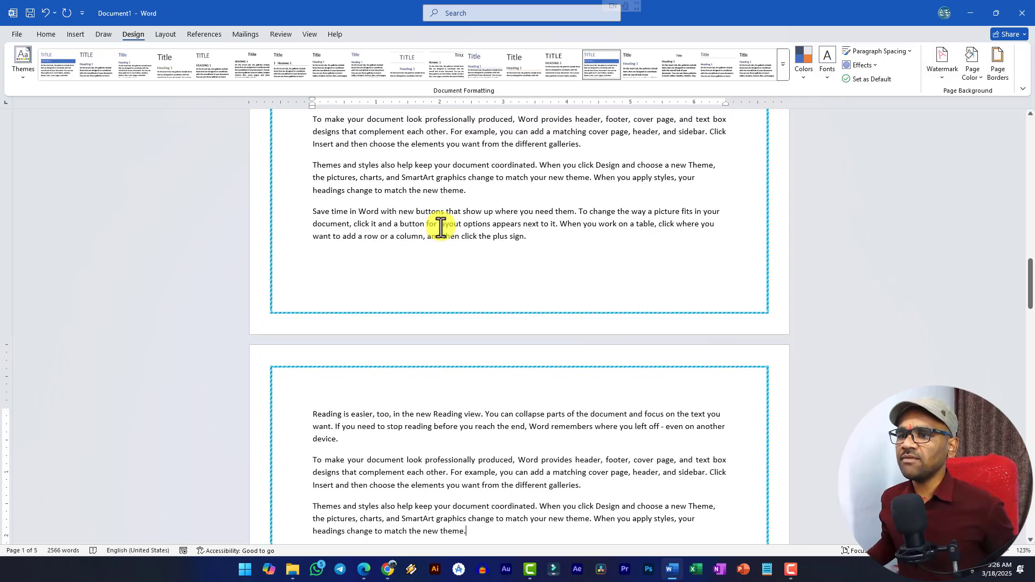
{"action": "scroll", "coordinate": [445, 222], "scroll_direction": "down", "scroll_amount": 6}
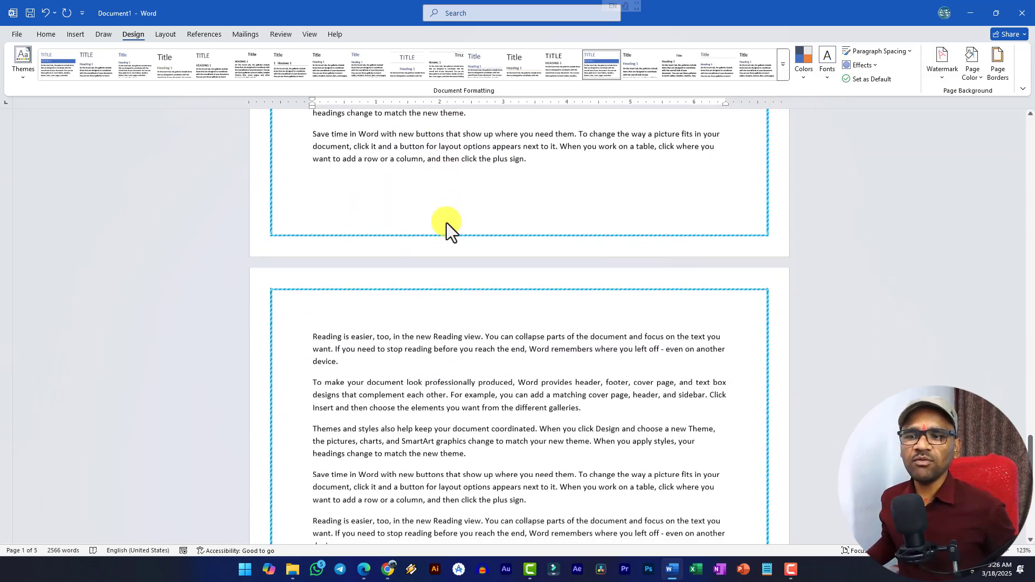
{"action": "scroll", "coordinate": [447, 222], "scroll_direction": "down", "scroll_amount": 10}
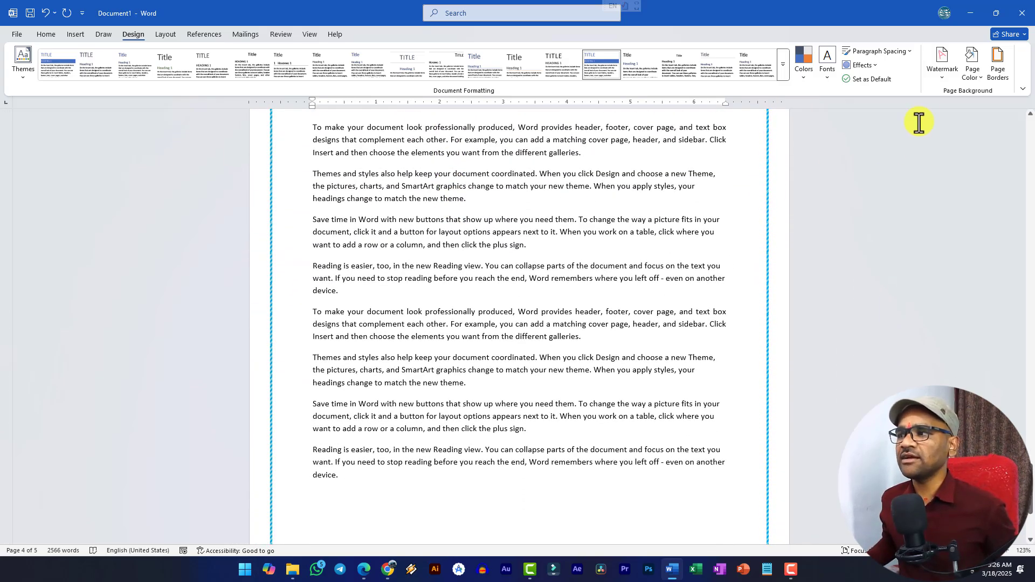
Step: Change the page border to the green Christmas tree art for the whole document and check the pages
{"action": "left_click", "coordinate": [997, 76]}
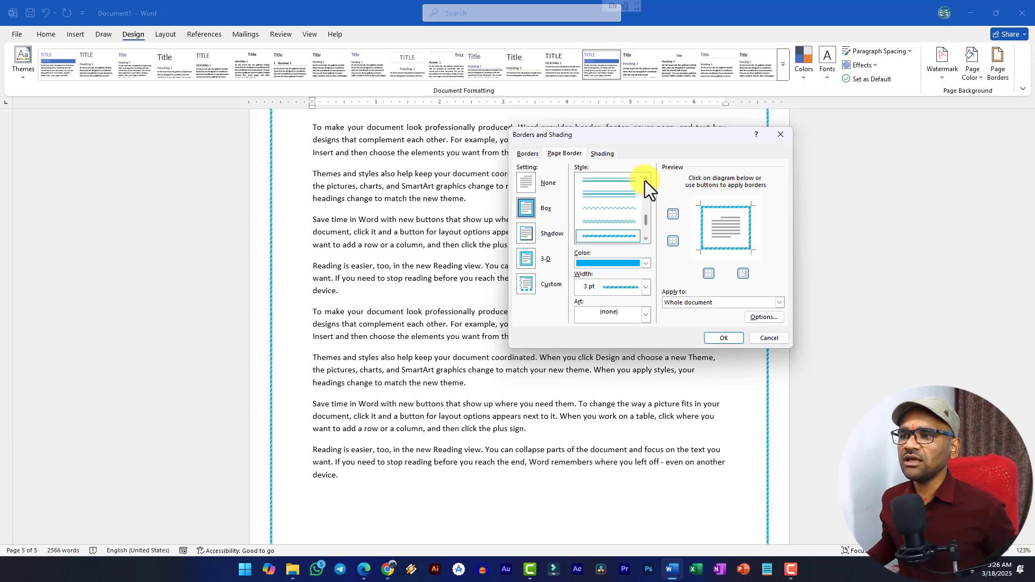
{"action": "left_click", "coordinate": [646, 314]}
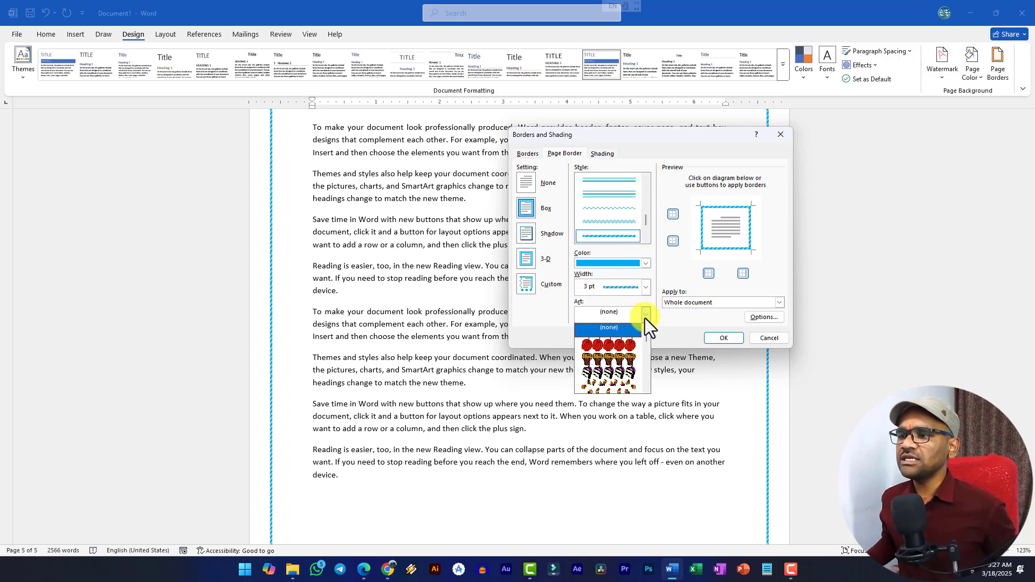
{"action": "scroll", "coordinate": [623, 352], "scroll_direction": "down", "scroll_amount": 3}
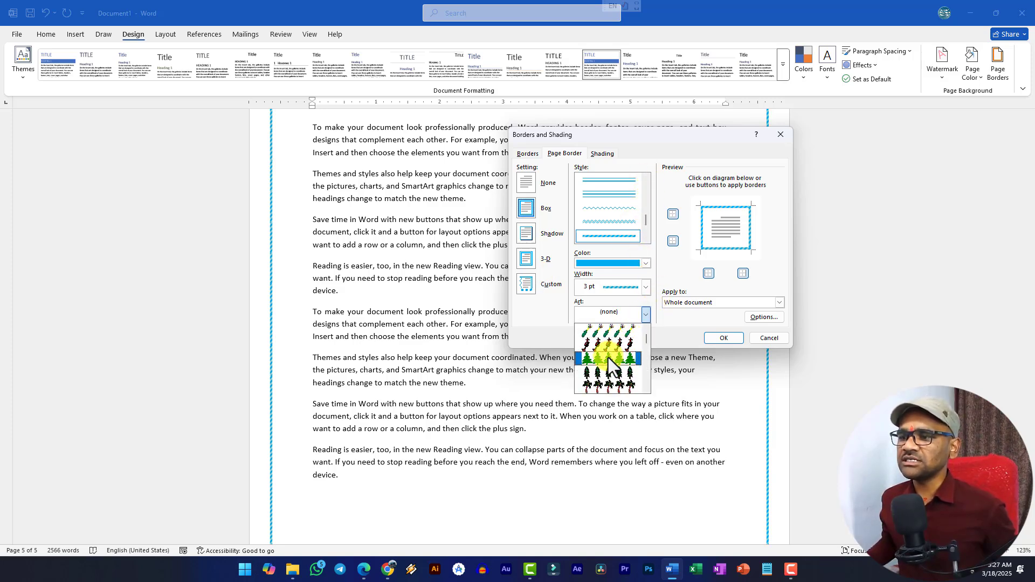
{"action": "left_click", "coordinate": [608, 357]}
{"action": "left_click", "coordinate": [722, 339]}
{"action": "scroll", "coordinate": [363, 246], "scroll_direction": "up", "scroll_amount": 10}
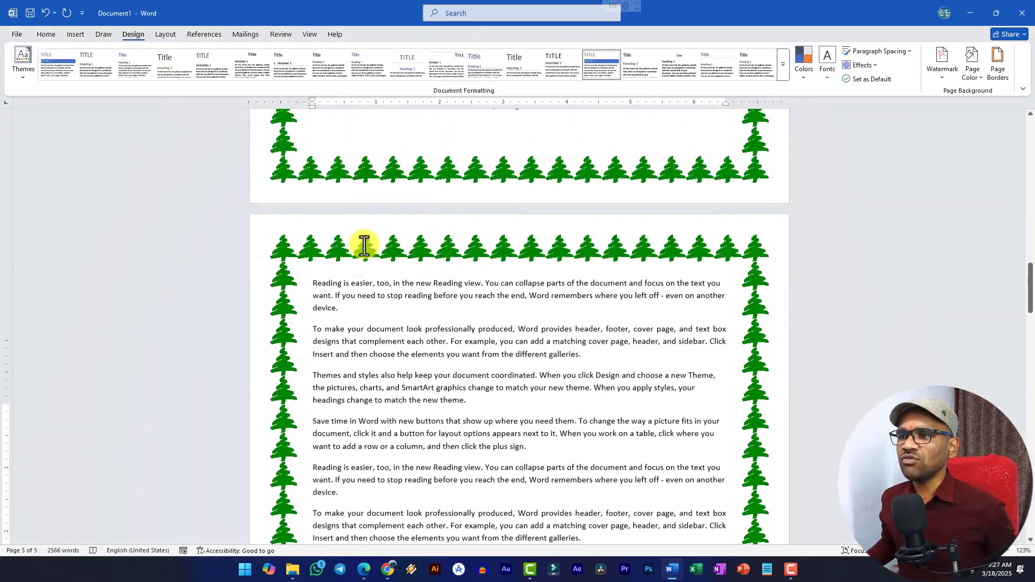
{"action": "key", "text": "ctrl+Home"}
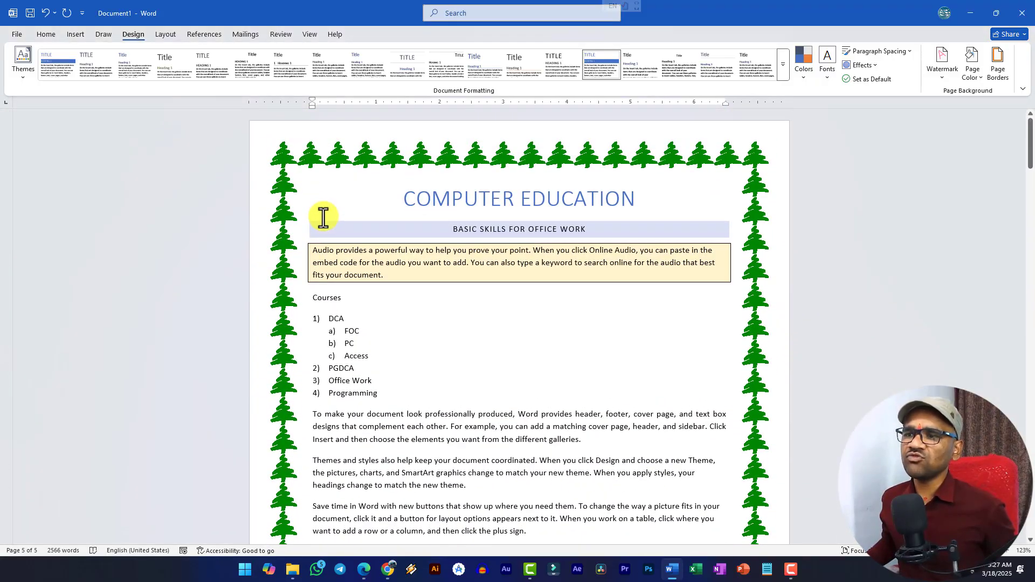
{"action": "scroll", "coordinate": [717, 263], "scroll_direction": "down", "scroll_amount": 10}
{"action": "scroll", "coordinate": [701, 263], "scroll_direction": "down", "scroll_amount": 12}
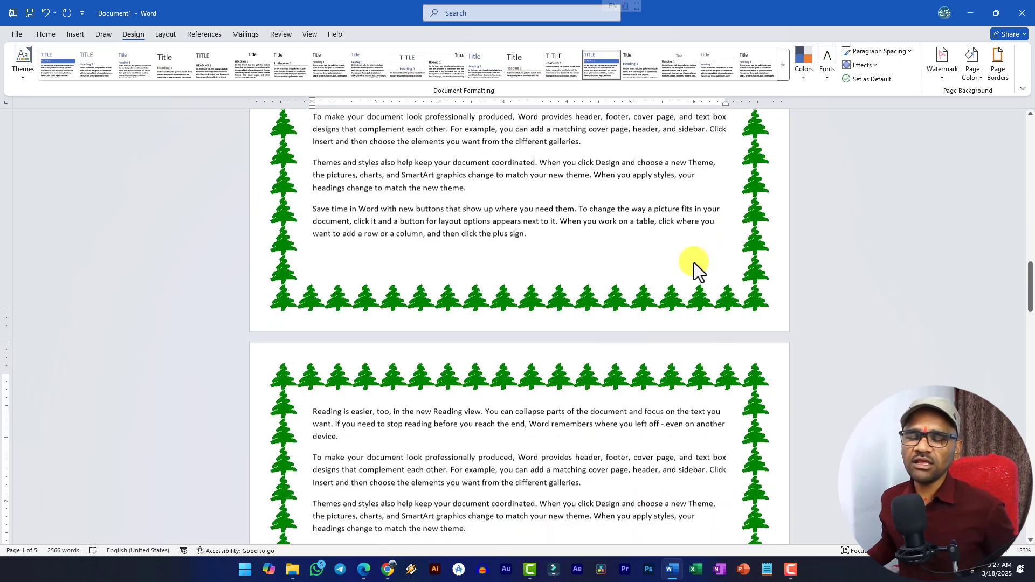
{"action": "scroll", "coordinate": [649, 278], "scroll_direction": "down", "scroll_amount": 5}
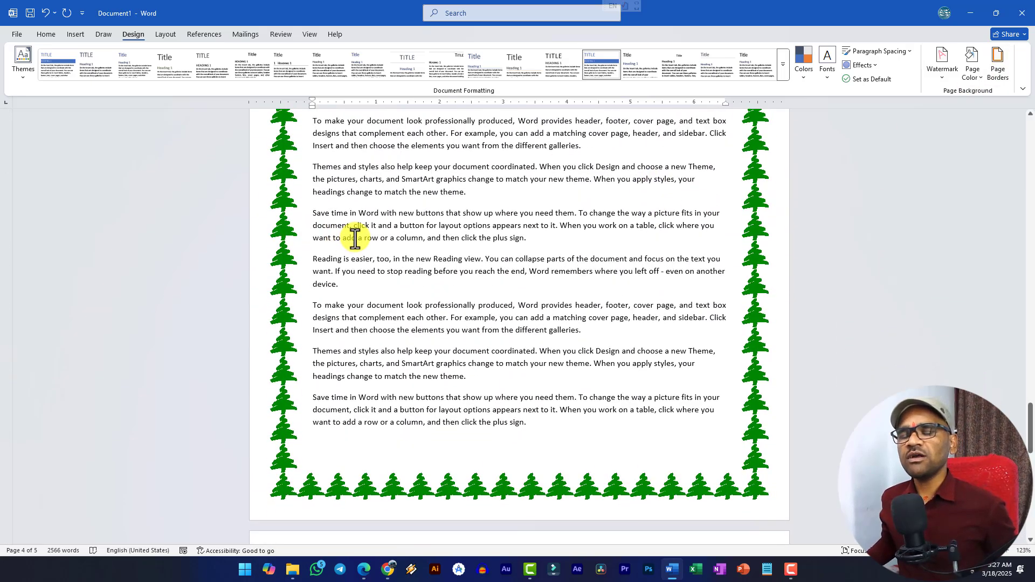
{"action": "scroll", "coordinate": [231, 225], "scroll_direction": "down", "scroll_amount": 8}
{"action": "scroll", "coordinate": [231, 226], "scroll_direction": "down", "scroll_amount": 6}
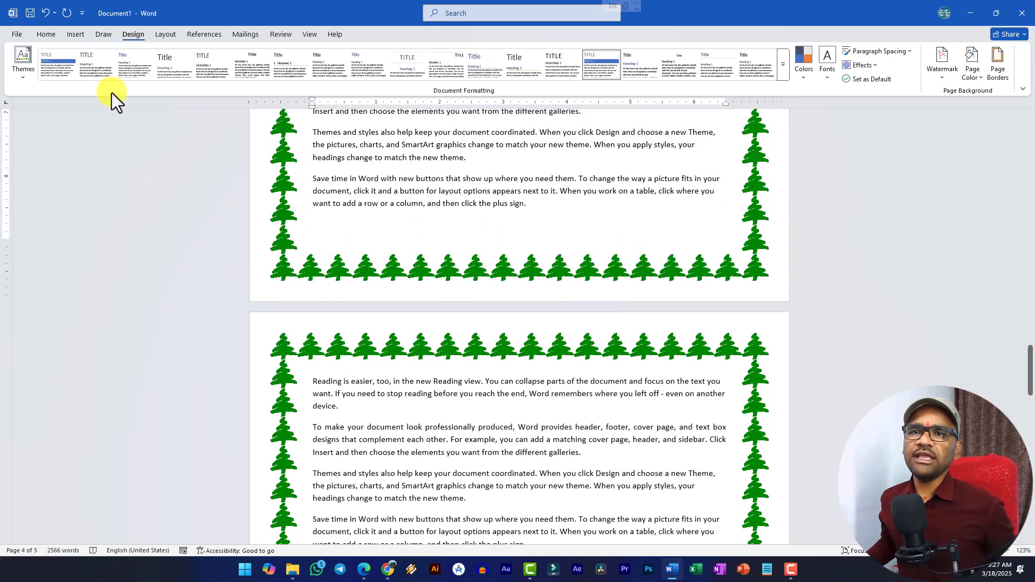
Step: Add an empty line after the first body paragraph below the course list, ending in "different galleries."
{"action": "left_click", "coordinate": [80, 35]}
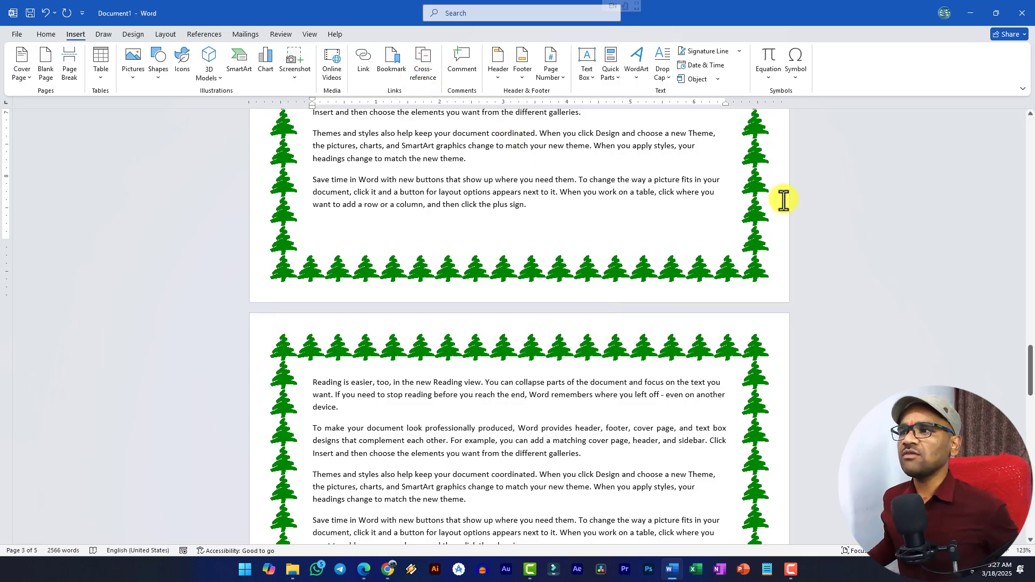
{"action": "scroll", "coordinate": [604, 221], "scroll_direction": "up", "scroll_amount": 15}
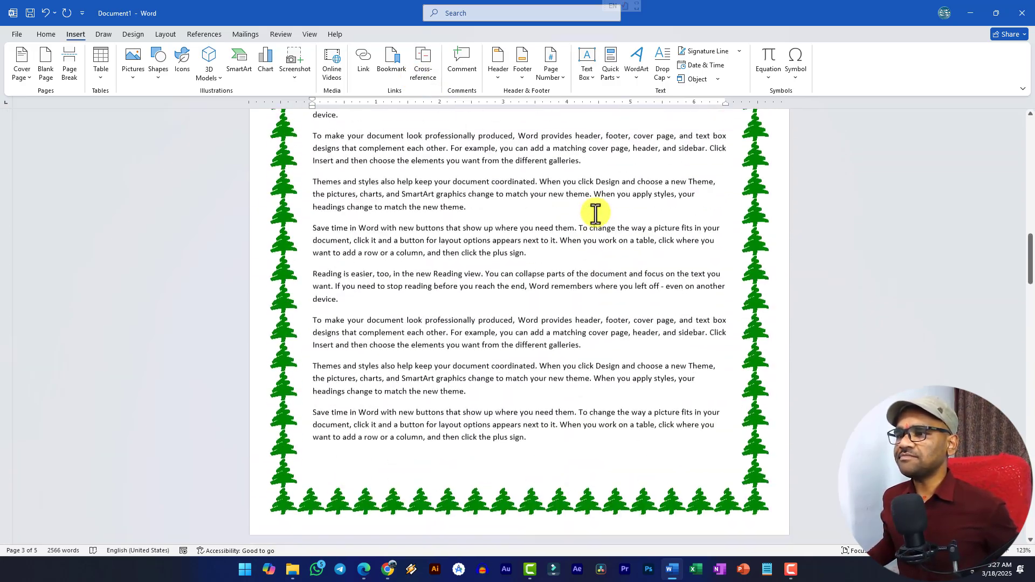
{"action": "scroll", "coordinate": [595, 209], "scroll_direction": "up", "scroll_amount": 10}
{"action": "scroll", "coordinate": [571, 210], "scroll_direction": "up", "scroll_amount": 5, "text": "ctrl"}
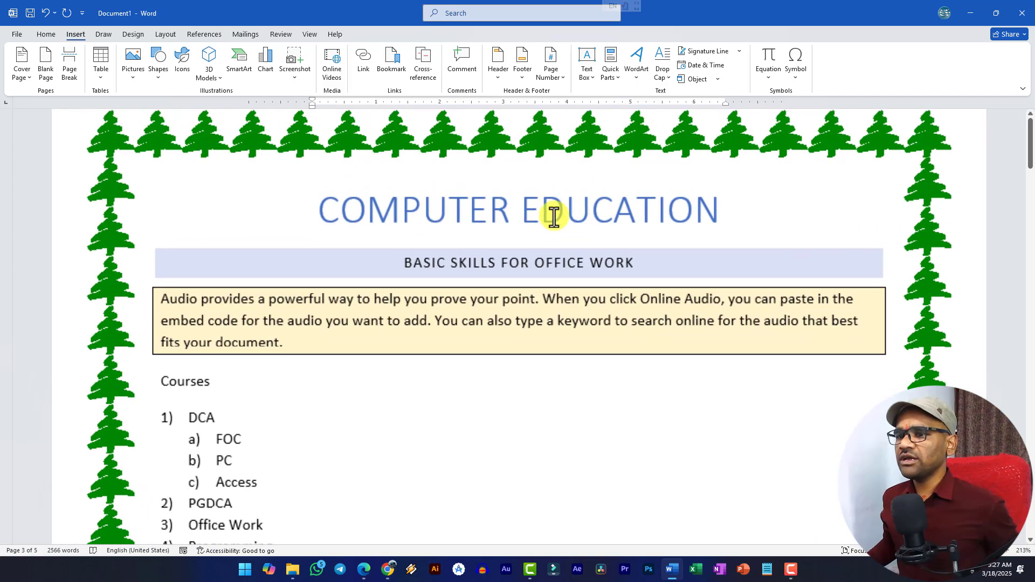
{"action": "scroll", "coordinate": [391, 276], "scroll_direction": "down", "scroll_amount": 3}
{"action": "scroll", "coordinate": [390, 276], "scroll_direction": "down", "scroll_amount": 1}
{"action": "left_click", "coordinate": [684, 297]}
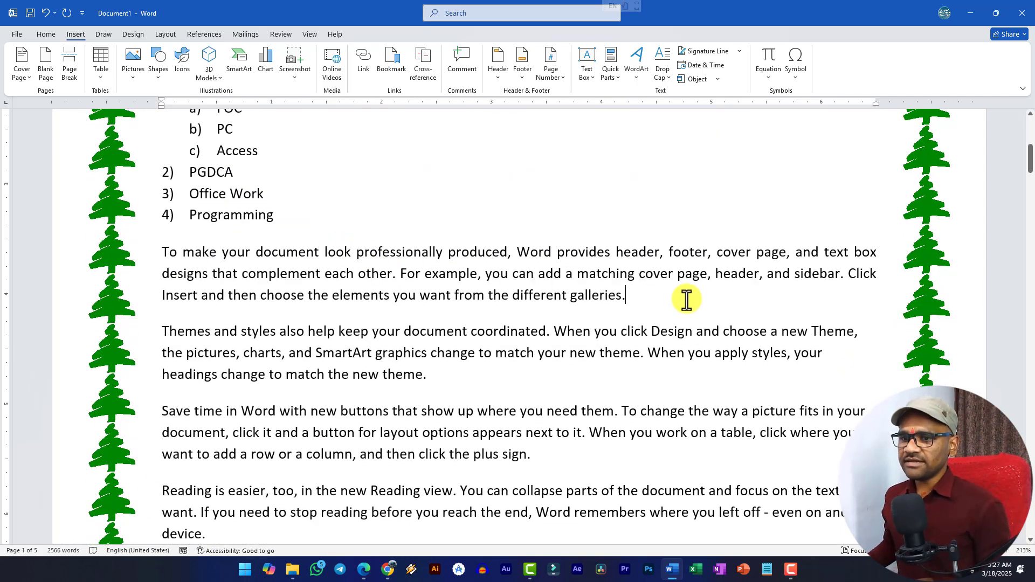
{"action": "key", "text": "Return"}
Step: Insert WordArt in the black style with a blue hard shadow at the empty line, reading "Office Work Skills"
{"action": "left_click", "coordinate": [634, 74]}
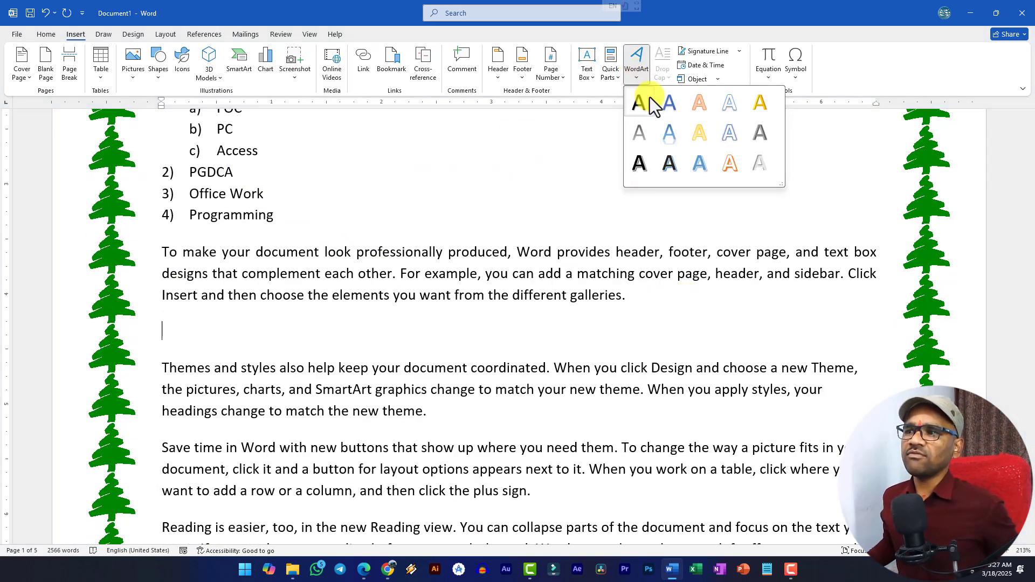
{"action": "left_click", "coordinate": [678, 146]}
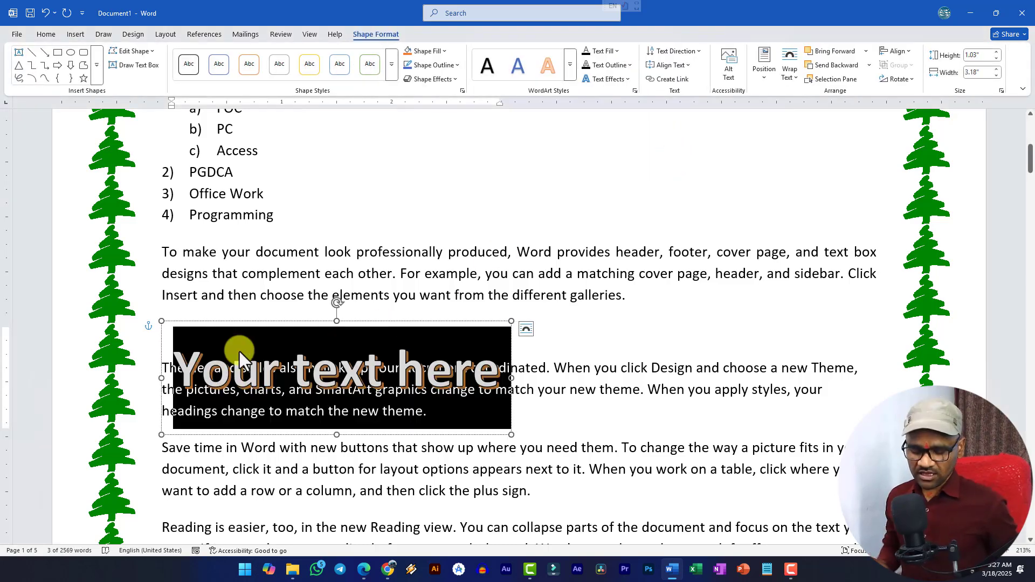
{"action": "type", "text": "Office O"}
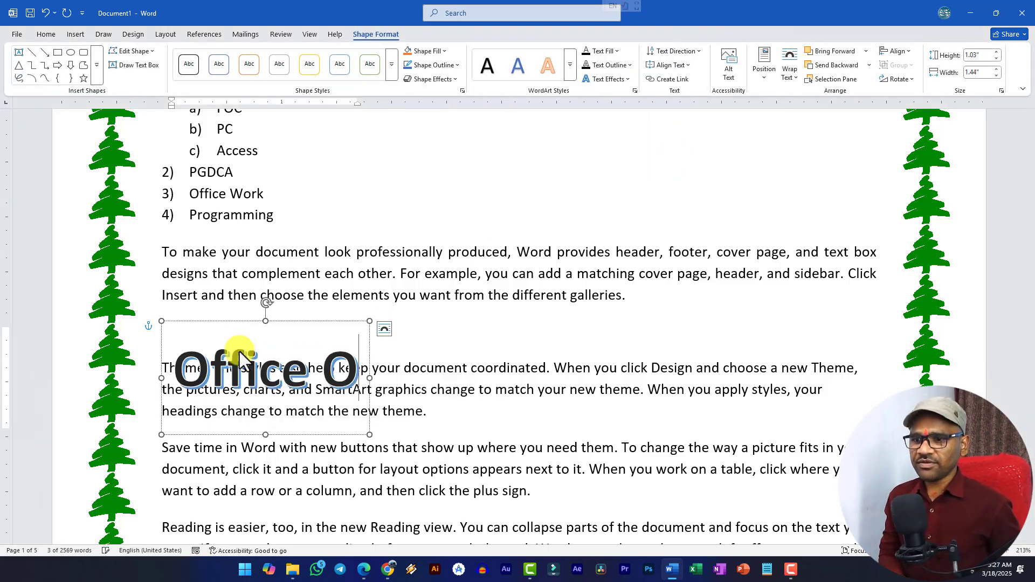
{"action": "key", "text": "BackSpace"}
{"action": "type", "text": "Work Sk"}
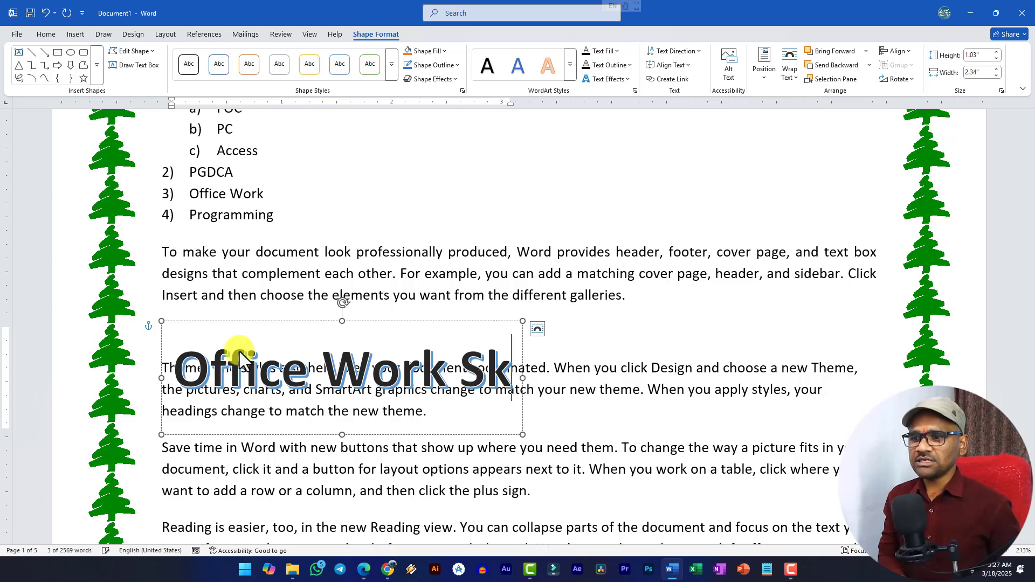
{"action": "type", "text": "ills"}
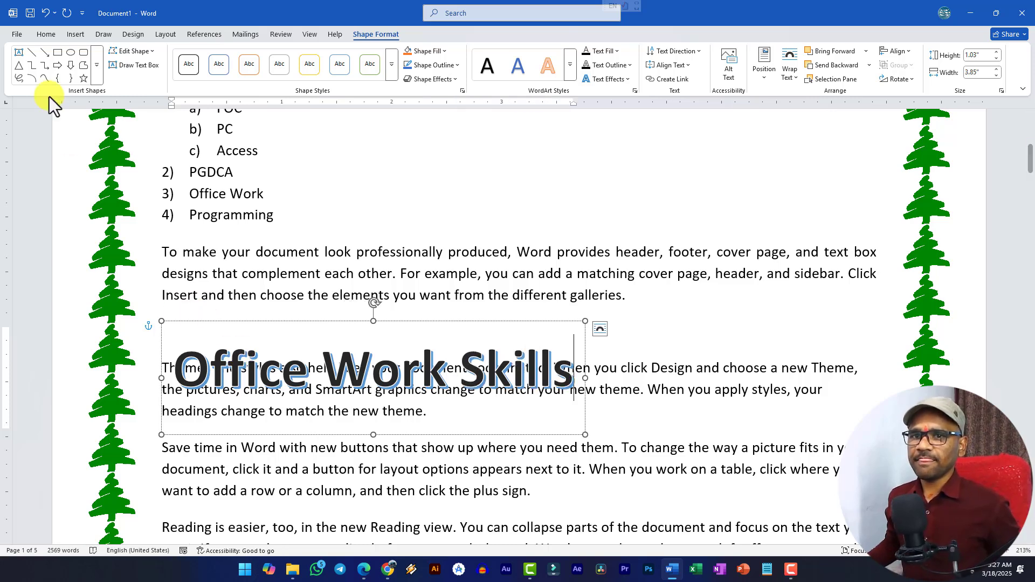
Step: Move the "Office Work Skills" WordArt up into the empty space beside the course list
{"action": "left_click", "coordinate": [402, 217]}
{"action": "left_click_drag", "start_coordinate": [363, 346], "coordinate": [542, 126]}
{"action": "scroll", "coordinate": [500, 397], "scroll_direction": "up", "scroll_amount": 5}
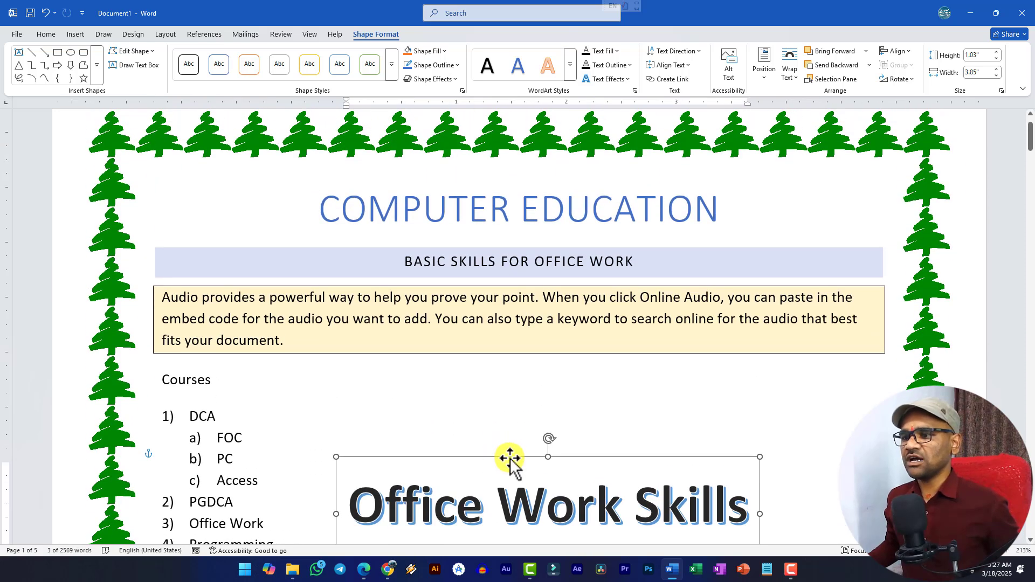
{"action": "left_click_drag", "start_coordinate": [510, 458], "coordinate": [510, 416]}
{"action": "scroll", "coordinate": [510, 416], "scroll_direction": "down", "scroll_amount": 5}
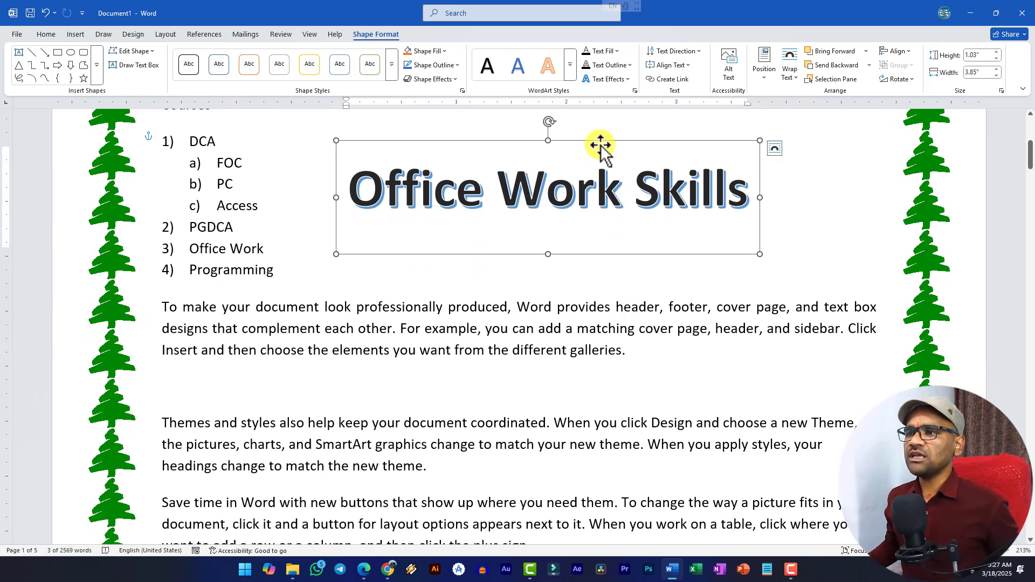
{"action": "left_click_drag", "start_coordinate": [601, 141], "coordinate": [672, 137]}
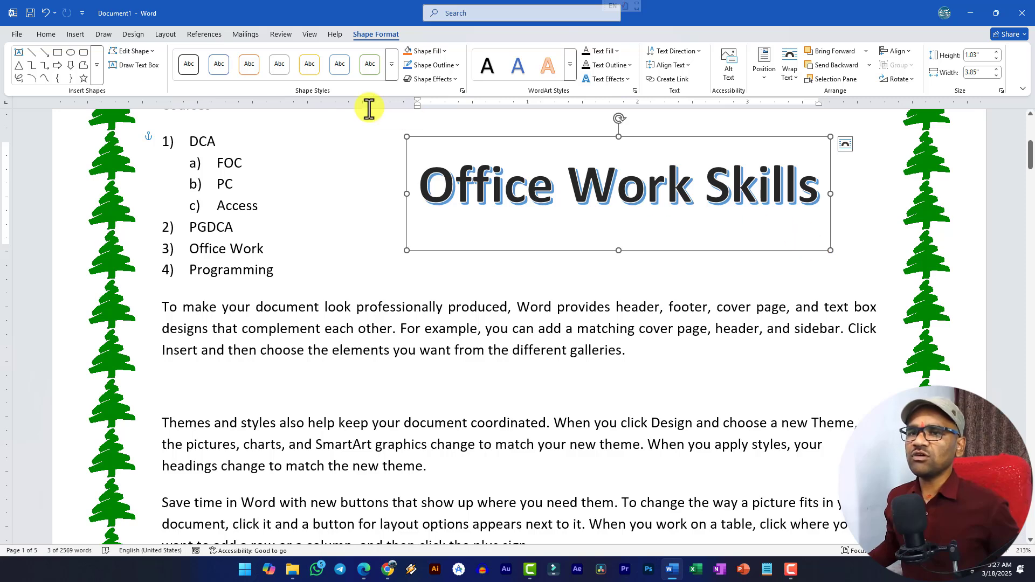
Step: Enlarge the WordArt text to 48 pt and shift the box back inside the tree border beside the course list
{"action": "left_click", "coordinate": [46, 34]}
{"action": "left_click", "coordinate": [202, 55]}
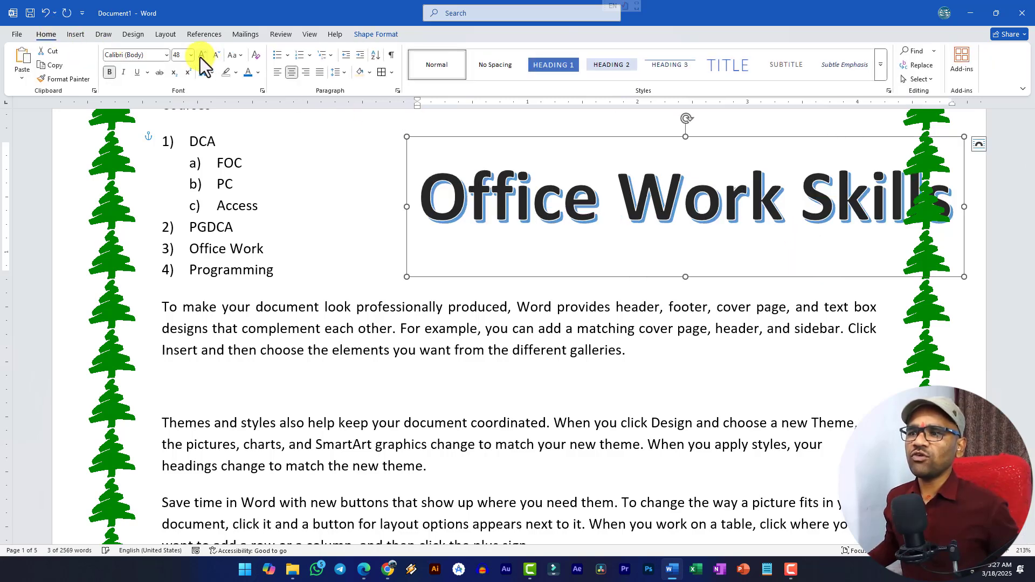
{"action": "left_click_drag", "start_coordinate": [488, 141], "coordinate": [383, 135]}
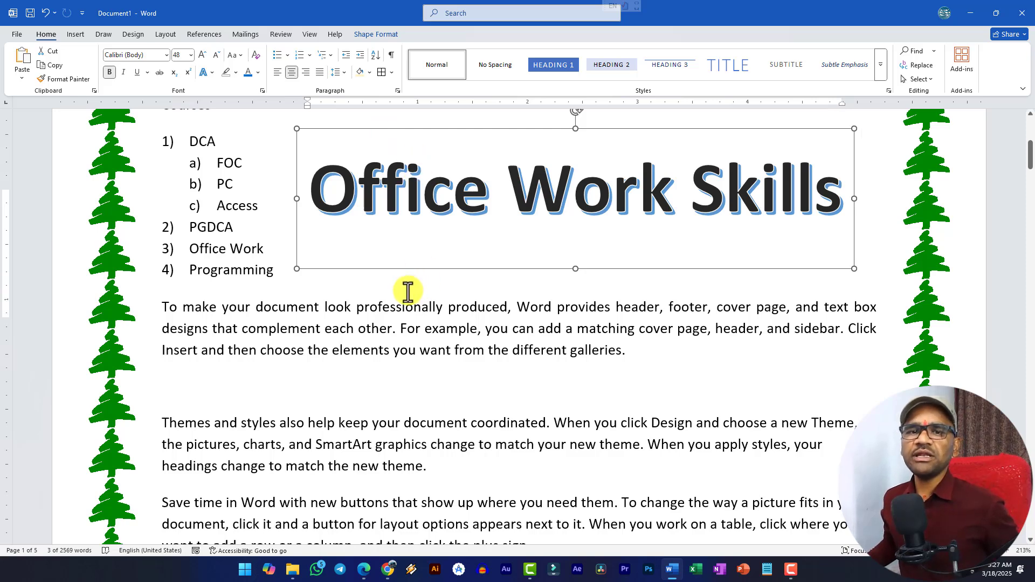
{"action": "scroll", "coordinate": [199, 172], "scroll_direction": "up", "scroll_amount": 5}
{"action": "scroll", "coordinate": [199, 172], "scroll_direction": "up", "scroll_amount": 1}
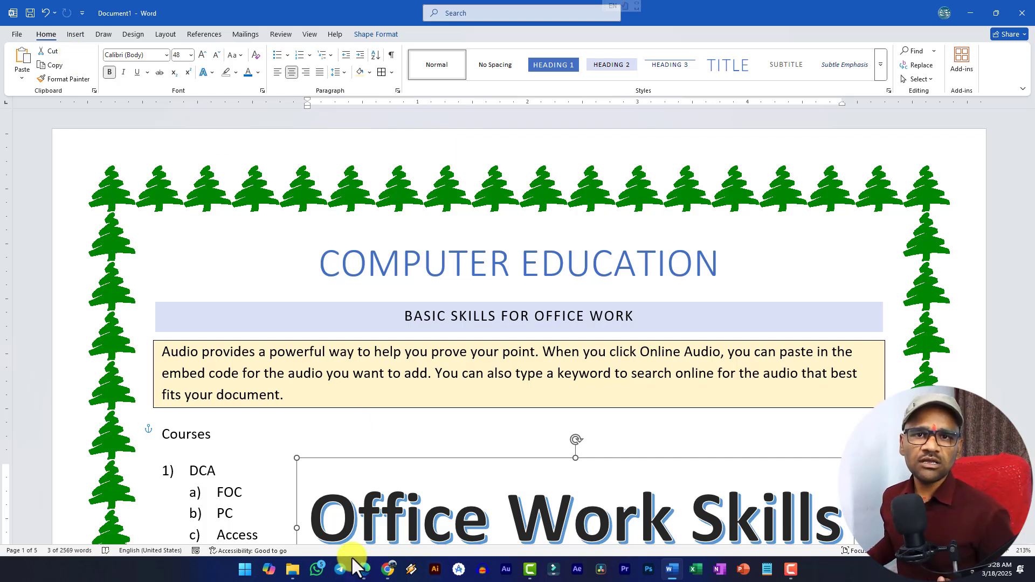
Step: Open the recent document "Practice Project for Office Work" and follow its contents link to the MS Word practical projects
{"action": "right_click", "coordinate": [674, 572]}
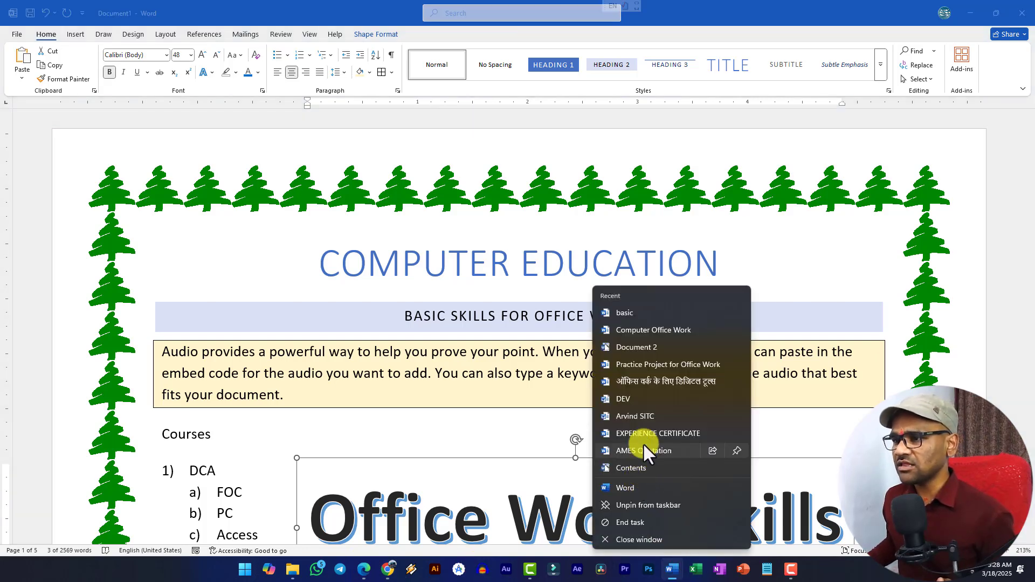
{"action": "left_click", "coordinate": [649, 364]}
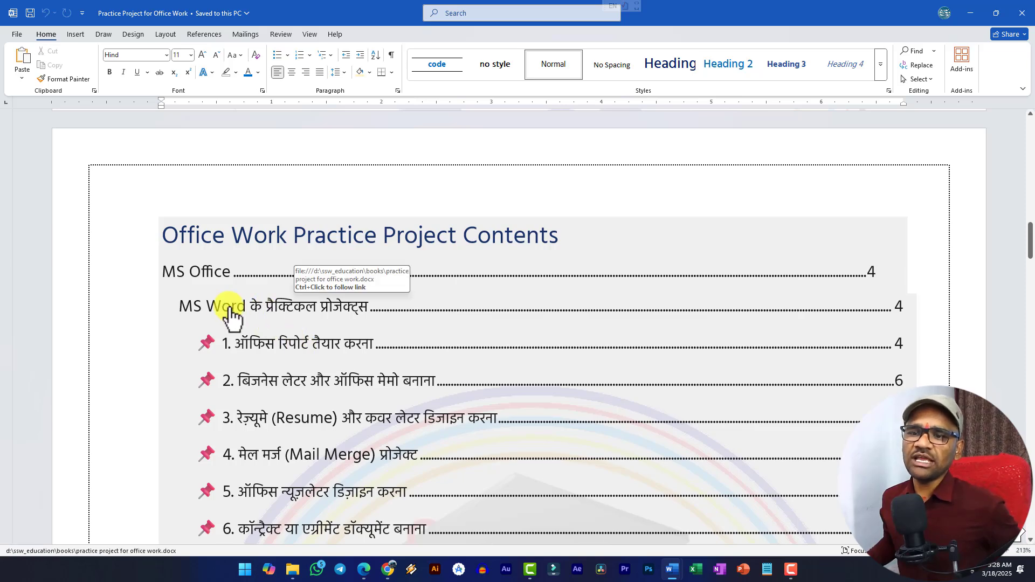
{"action": "left_click", "coordinate": [300, 317], "text": "ctrl"}
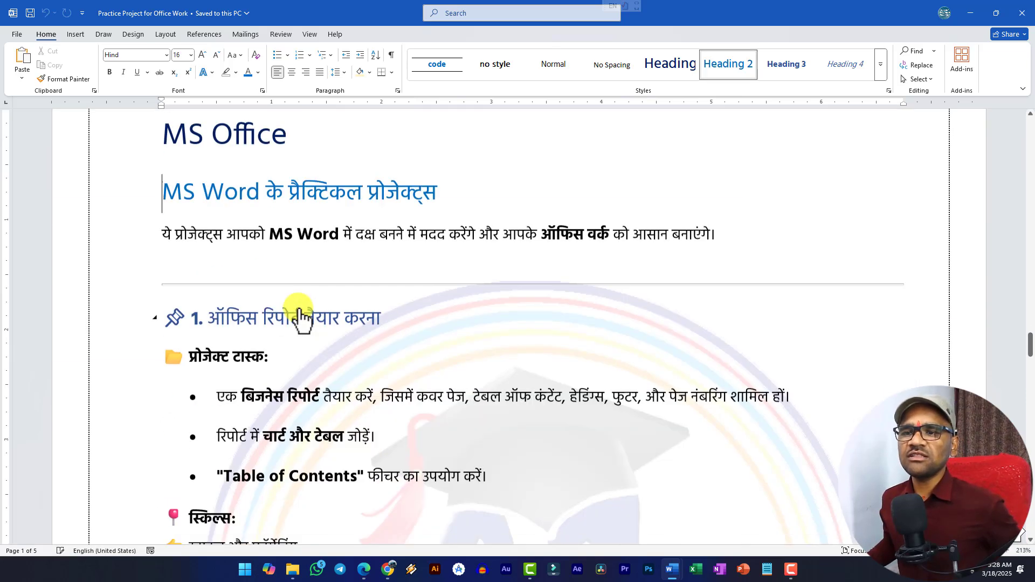
Step: Examine practice project 1 on preparing an office report, including its tasks, skills and step-by-step guide
{"action": "scroll", "coordinate": [287, 312], "scroll_direction": "down", "scroll_amount": 2}
{"action": "left_click_drag", "start_coordinate": [208, 156], "coordinate": [376, 157]}
{"action": "scroll", "coordinate": [342, 273], "scroll_direction": "down", "scroll_amount": 5}
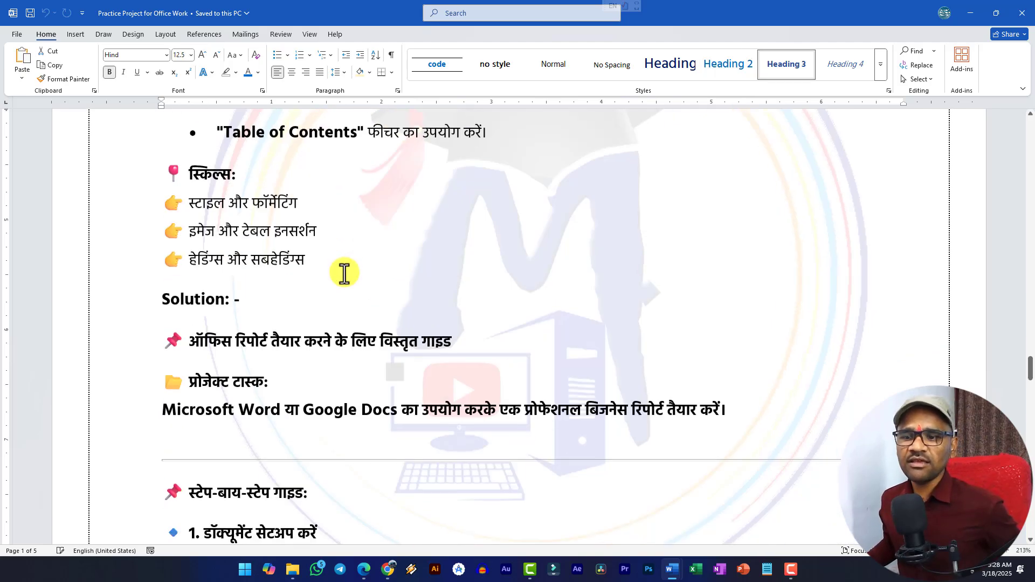
{"action": "scroll", "coordinate": [340, 274], "scroll_direction": "up", "scroll_amount": 10}
{"action": "scroll", "coordinate": [339, 274], "scroll_direction": "down", "scroll_amount": 4}
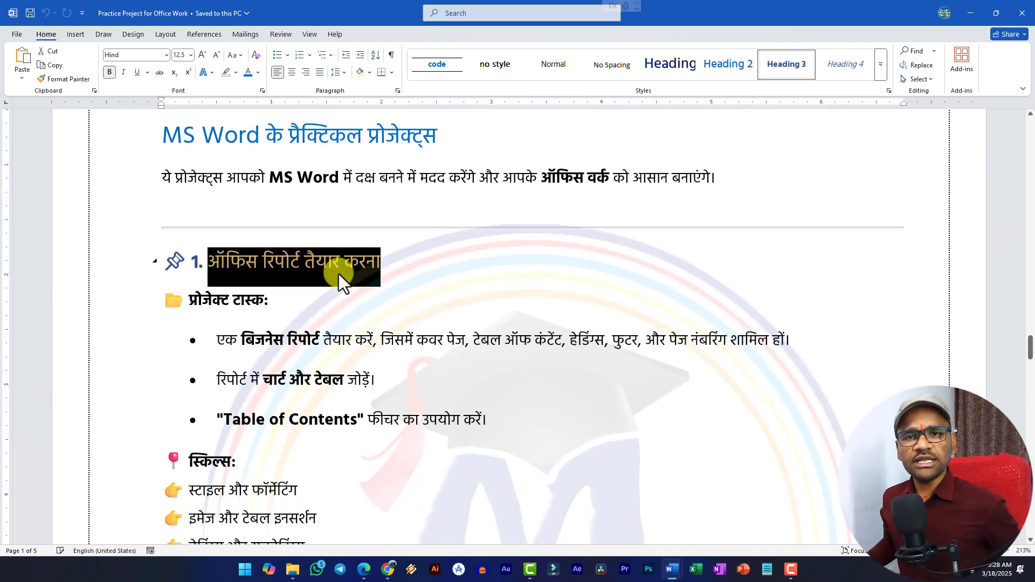
{"action": "scroll", "coordinate": [372, 264], "scroll_direction": "up", "scroll_amount": 10}
{"action": "scroll", "coordinate": [372, 264], "scroll_direction": "down", "scroll_amount": 15}
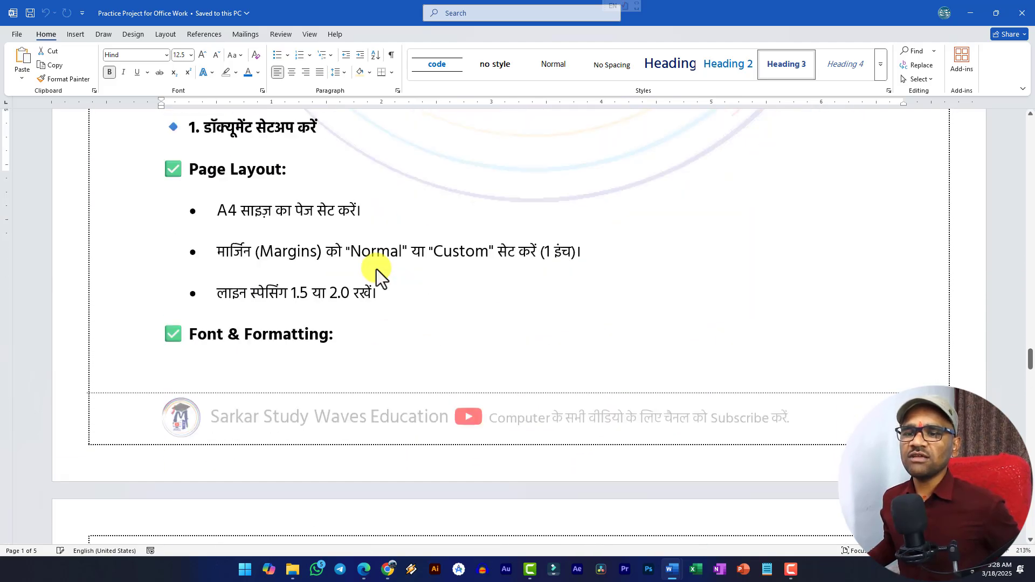
{"action": "scroll", "coordinate": [377, 268], "scroll_direction": "down", "scroll_amount": 12}
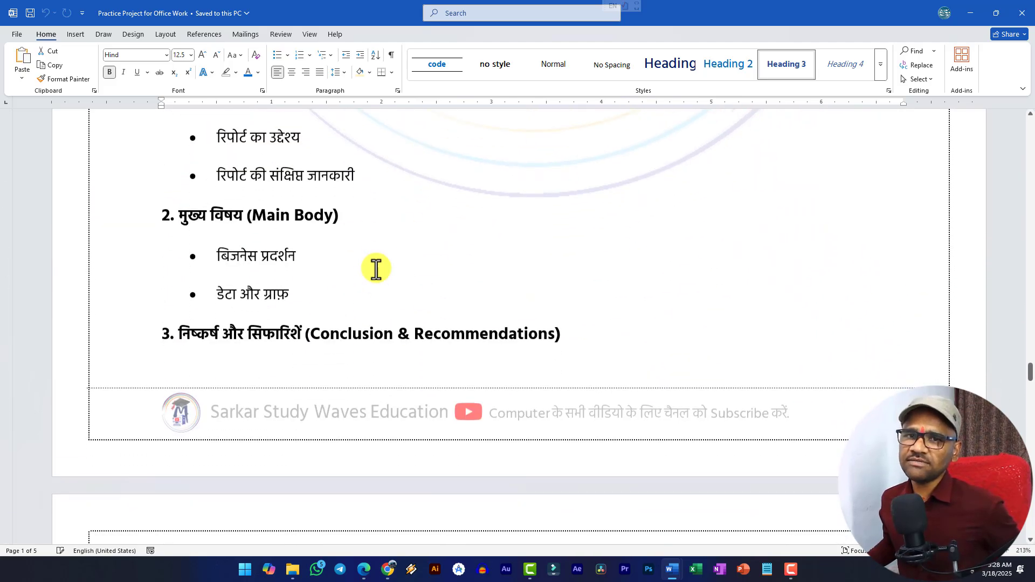
{"action": "scroll", "coordinate": [335, 268], "scroll_direction": "down", "scroll_amount": 8}
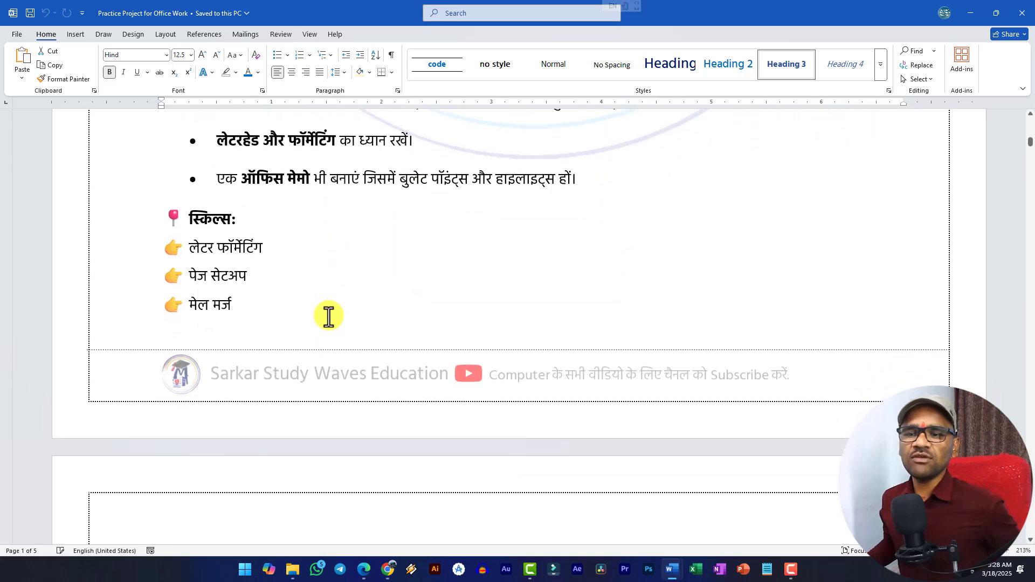
Step: Review the tasks and skills of practice project 2 on business letters and office memos
{"action": "scroll", "coordinate": [328, 316], "scroll_direction": "up", "scroll_amount": 10}
{"action": "scroll", "coordinate": [338, 314], "scroll_direction": "down", "scroll_amount": 5}
{"action": "scroll", "coordinate": [338, 314], "scroll_direction": "down", "scroll_amount": 3}
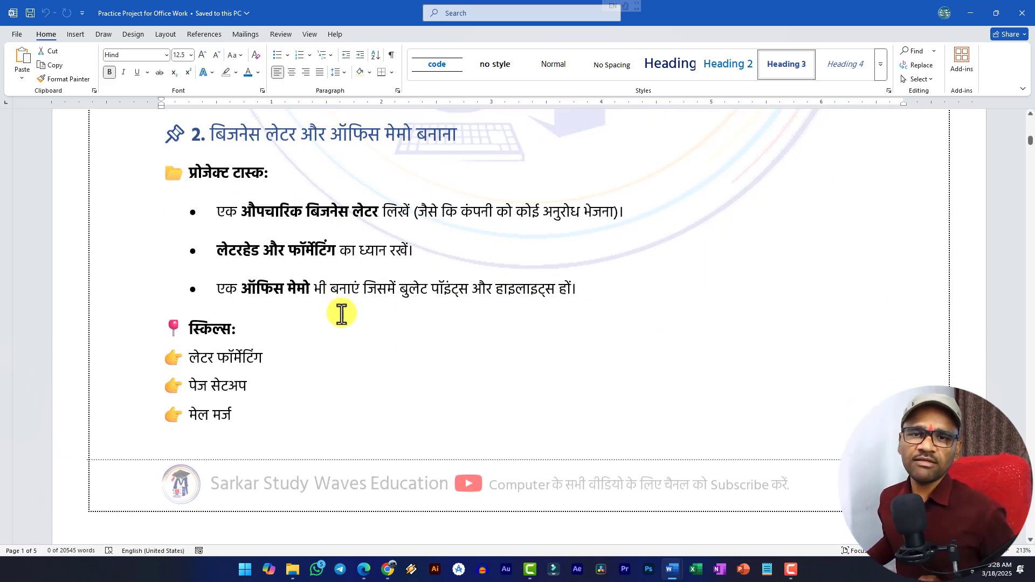
{"action": "scroll", "coordinate": [388, 419], "scroll_direction": "up", "scroll_amount": 8}
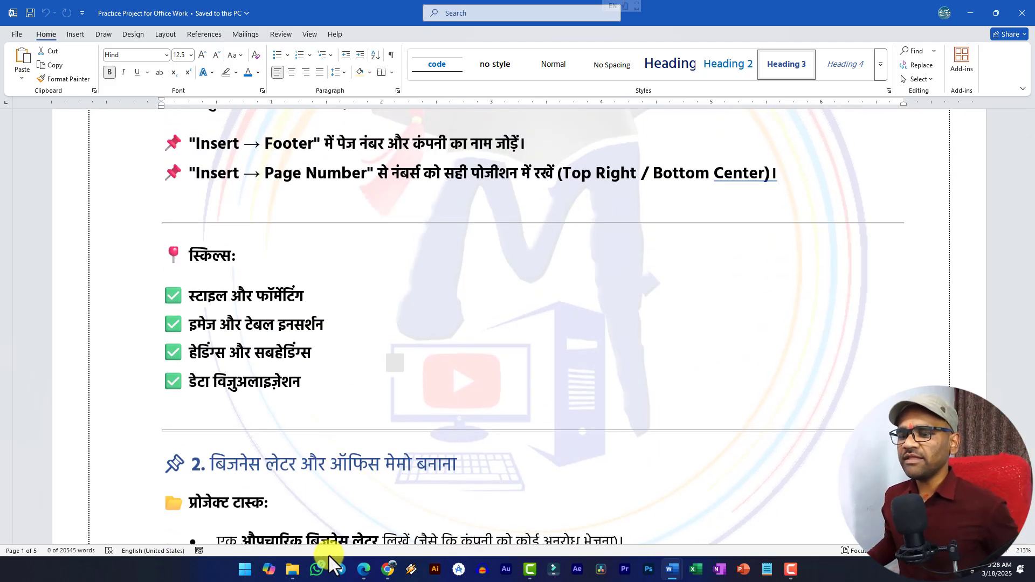
Step: Switch to the Edge browser and view the cover page of the first open "Computer Office Work.pdf"
{"action": "left_click", "coordinate": [364, 569]}
{"action": "scroll", "coordinate": [426, 336], "scroll_direction": "up", "scroll_amount": 10}
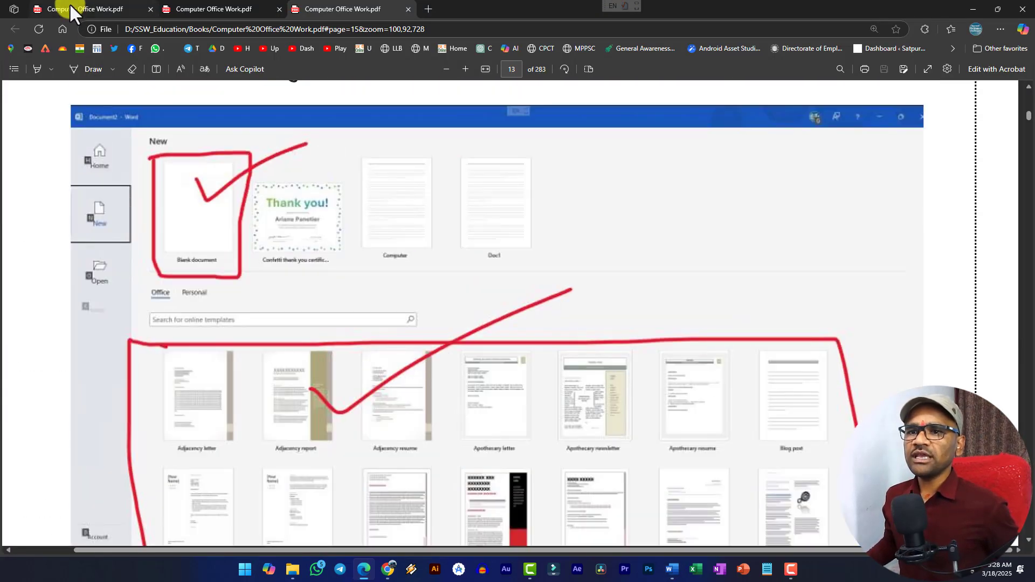
{"action": "left_click", "coordinate": [70, 11]}
{"action": "scroll", "coordinate": [404, 284], "scroll_direction": "up", "scroll_amount": 6}
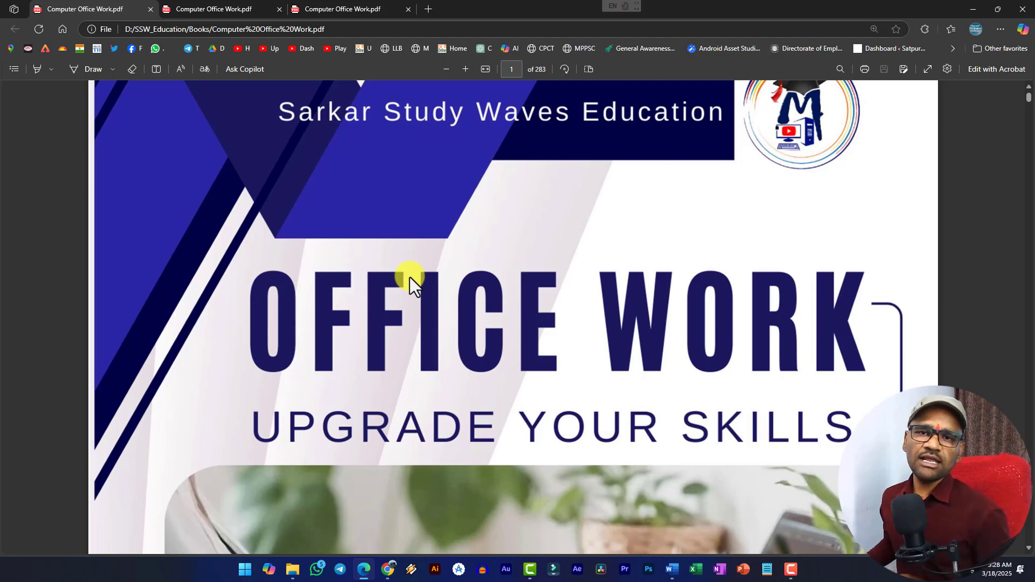
{"action": "scroll", "coordinate": [406, 274], "scroll_direction": "down", "scroll_amount": 8}
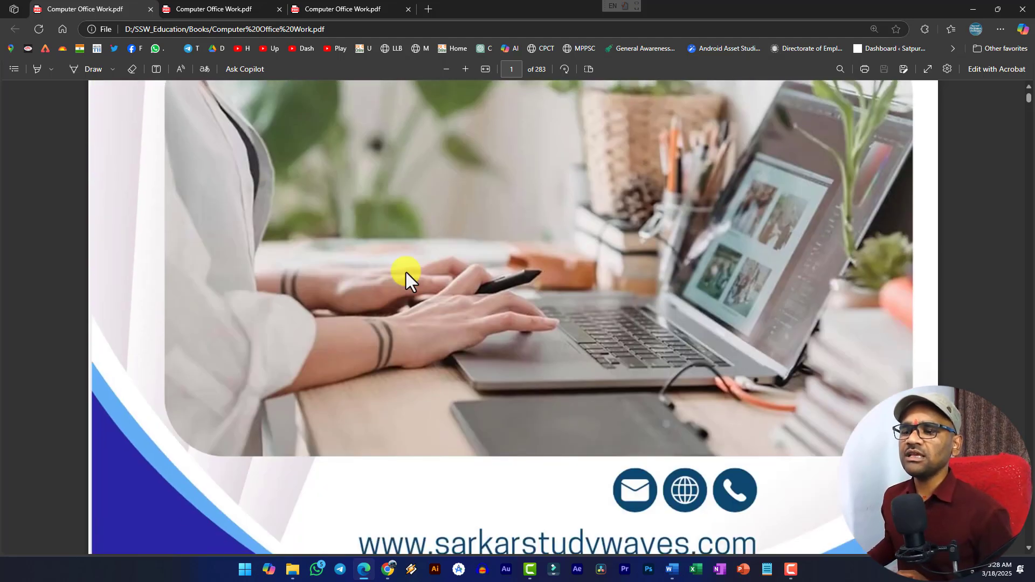
{"action": "scroll", "coordinate": [406, 273], "scroll_direction": "up", "scroll_amount": 8}
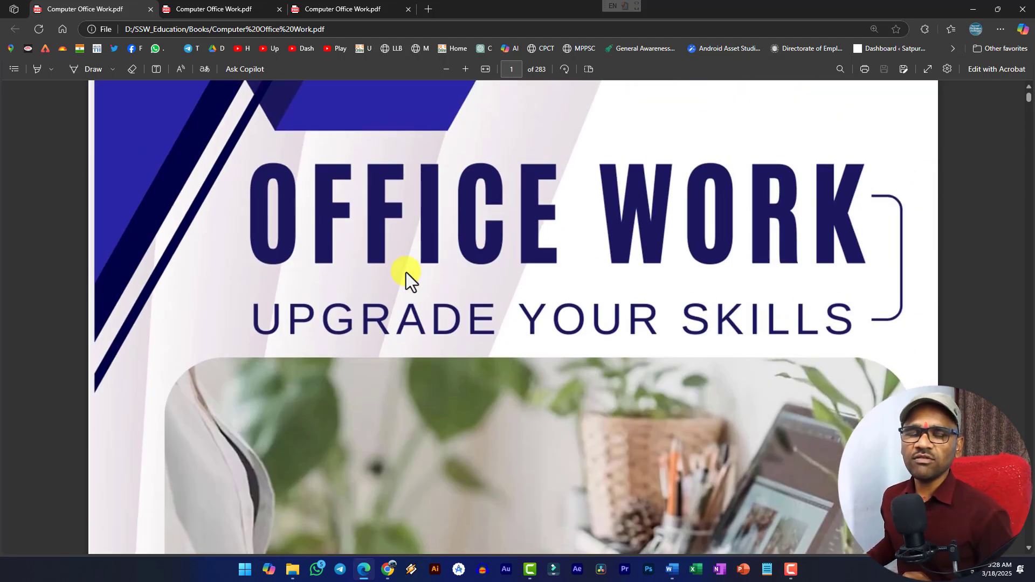
{"action": "scroll", "coordinate": [410, 281], "scroll_direction": "up", "scroll_amount": 3}
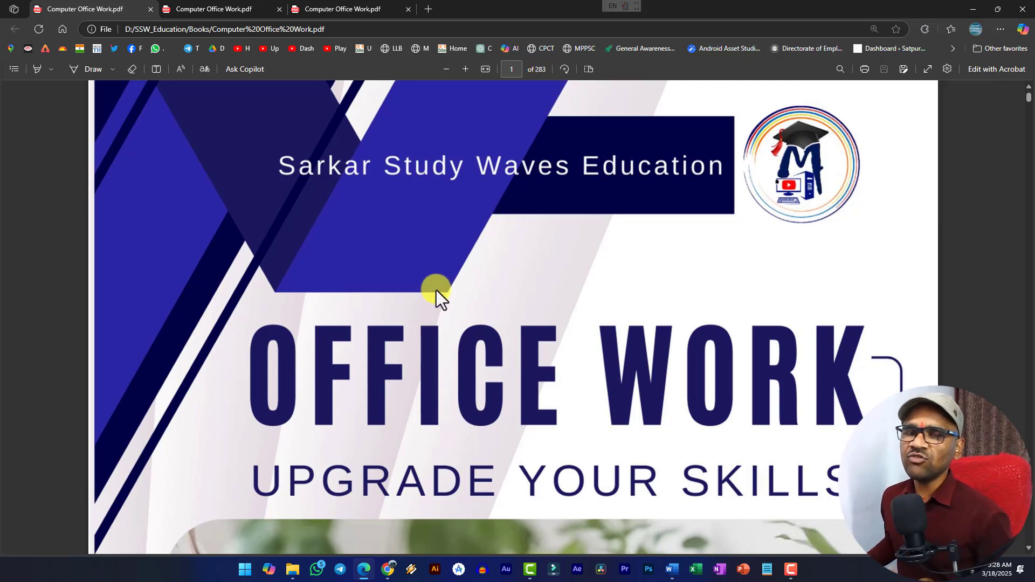
Step: Read through the book's table of contents covering the Excel, PowerPoint, Outlook and Google Tools chapters
{"action": "scroll", "coordinate": [448, 319], "scroll_direction": "down", "scroll_amount": 15}
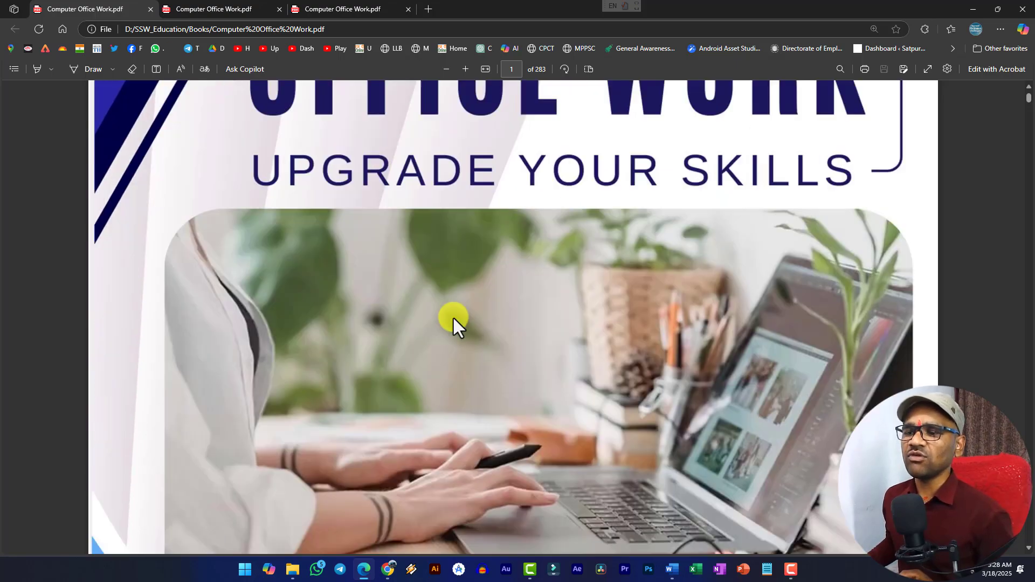
{"action": "scroll", "coordinate": [461, 315], "scroll_direction": "down", "scroll_amount": 15}
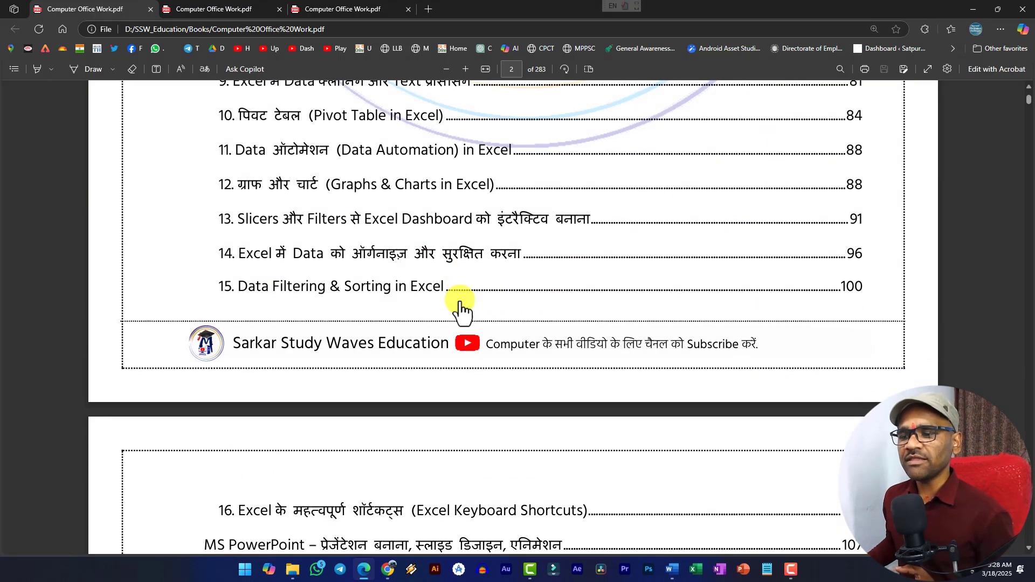
{"action": "scroll", "coordinate": [465, 307], "scroll_direction": "down", "scroll_amount": 5}
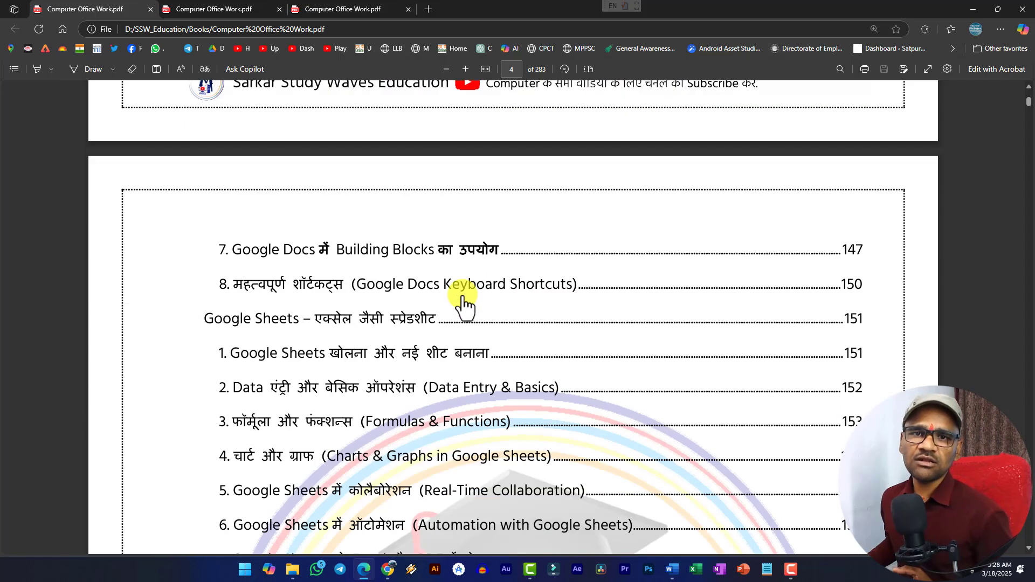
{"action": "scroll", "coordinate": [464, 307], "scroll_direction": "down", "scroll_amount": 6}
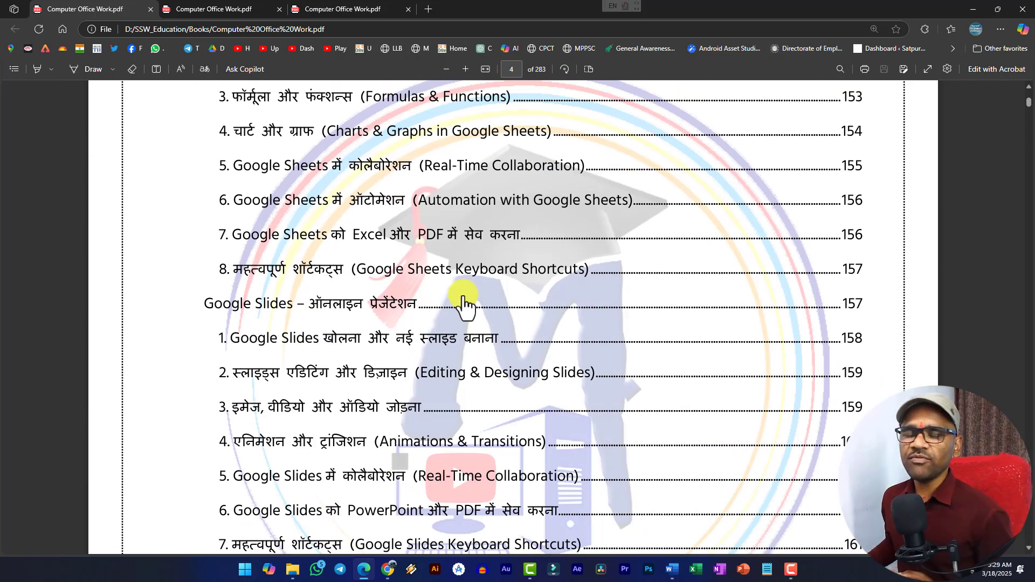
{"action": "scroll", "coordinate": [464, 305], "scroll_direction": "down", "scroll_amount": 3}
{"action": "scroll", "coordinate": [458, 318], "scroll_direction": "up", "scroll_amount": 18}
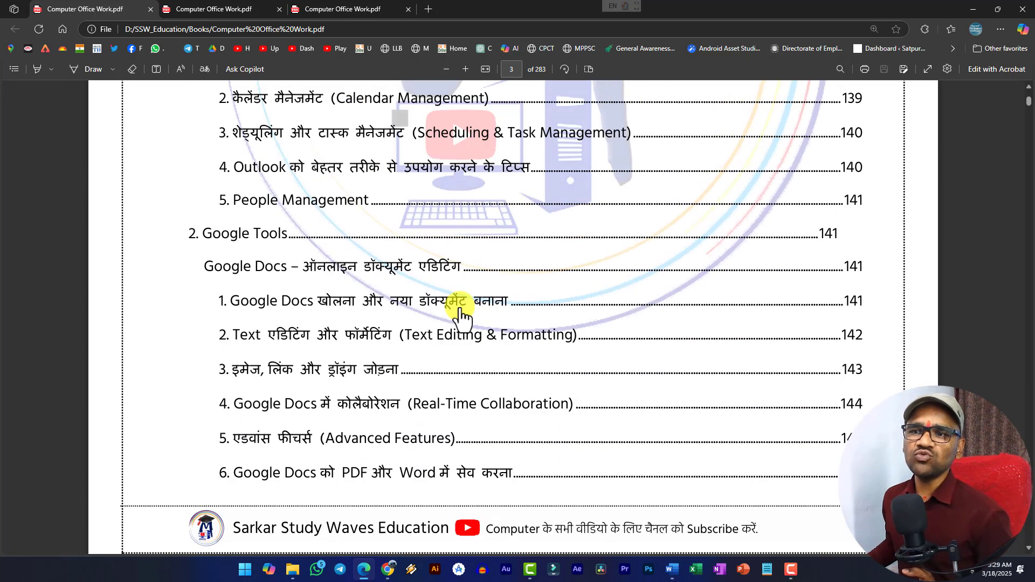
{"action": "scroll", "coordinate": [461, 316], "scroll_direction": "up", "scroll_amount": 13}
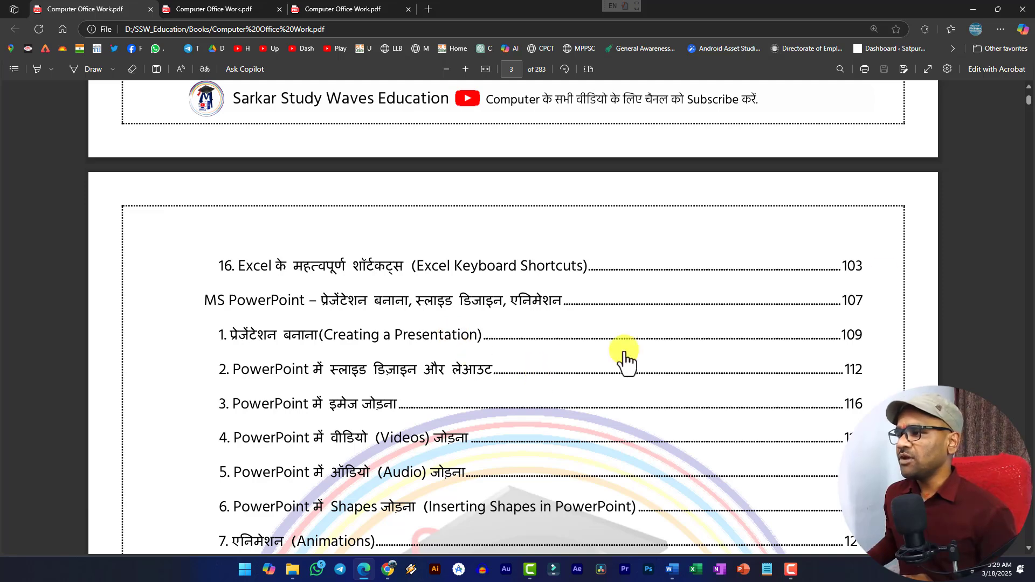
{"action": "scroll", "coordinate": [945, 83], "scroll_direction": "up", "scroll_amount": 4}
Step: Return to the practice project document in Word and check project 2's tasks and skills again
{"action": "left_click", "coordinate": [965, 7]}
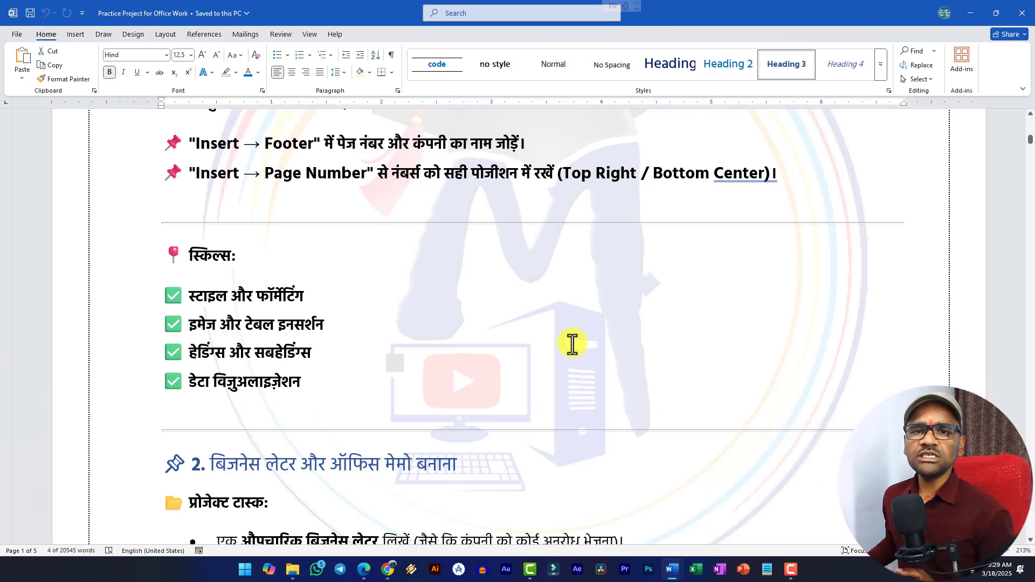
{"action": "scroll", "coordinate": [356, 383], "scroll_direction": "down", "scroll_amount": 7}
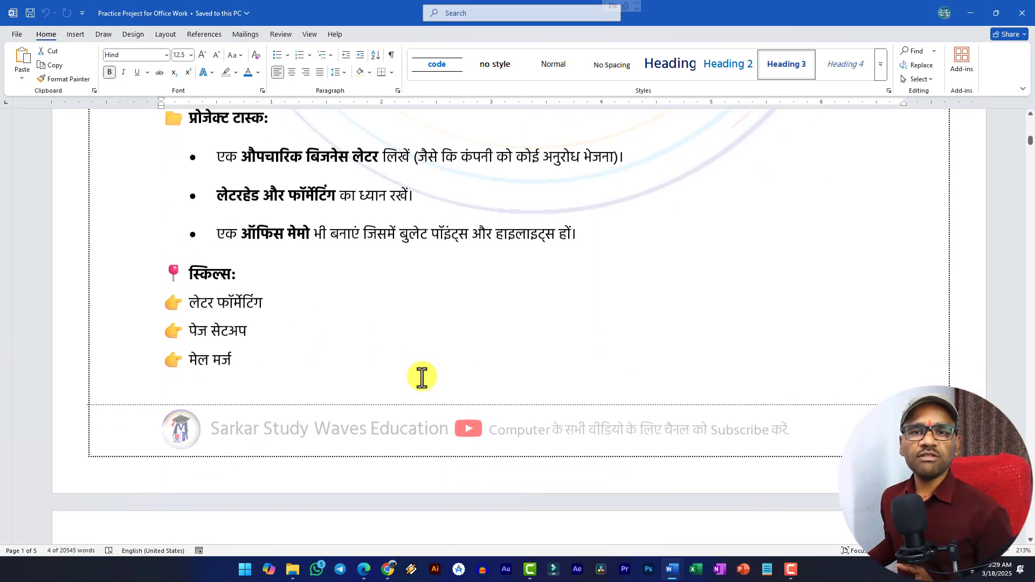